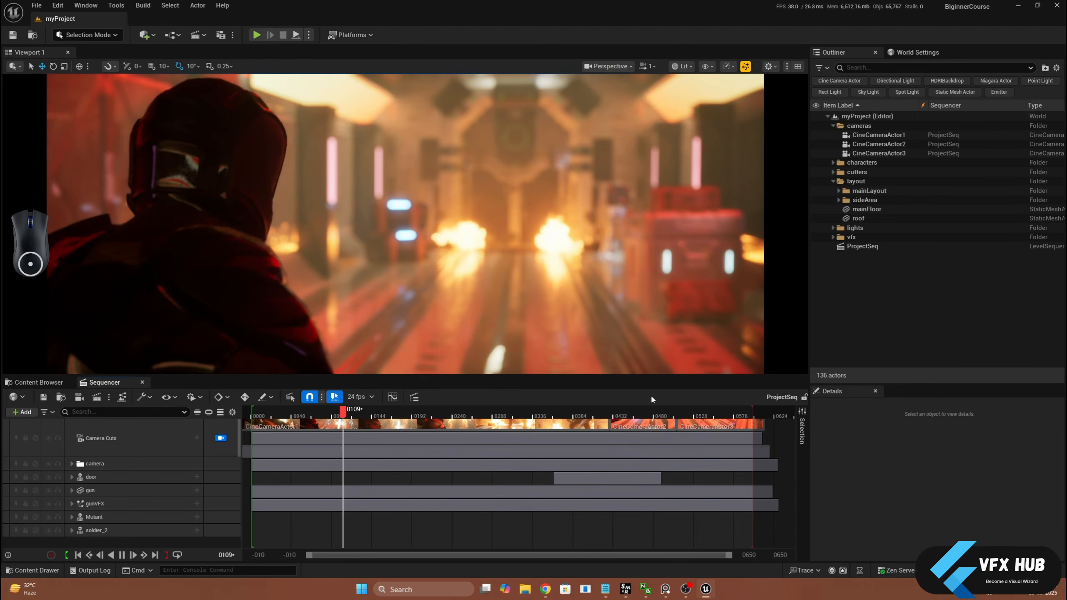
Stop the sequence playback, browse the Decals category in the Fab asset library and move its window clear of the scene
key(space)
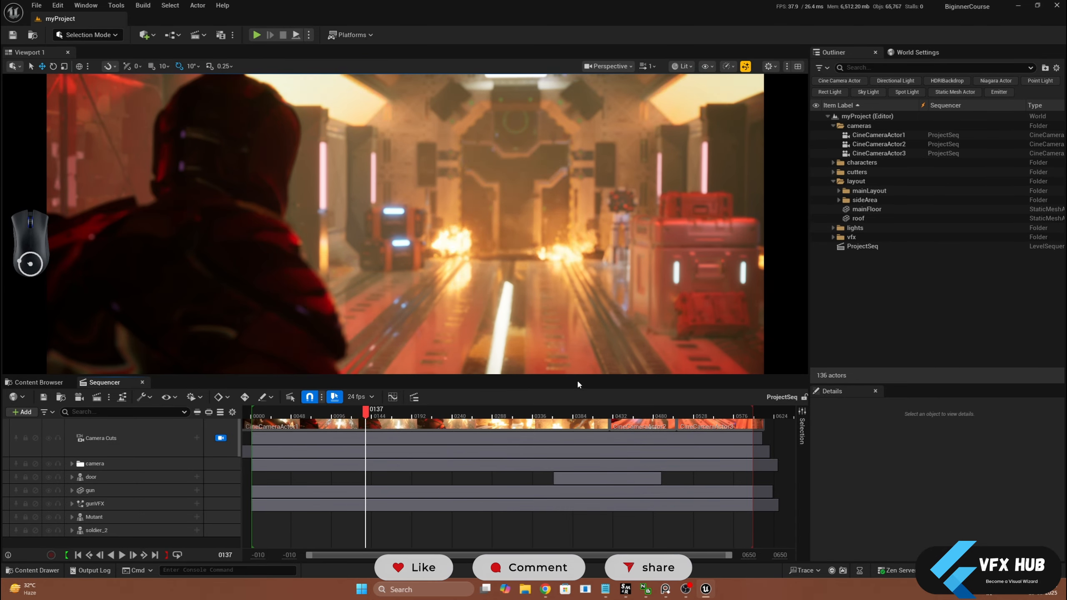
click(39, 382)
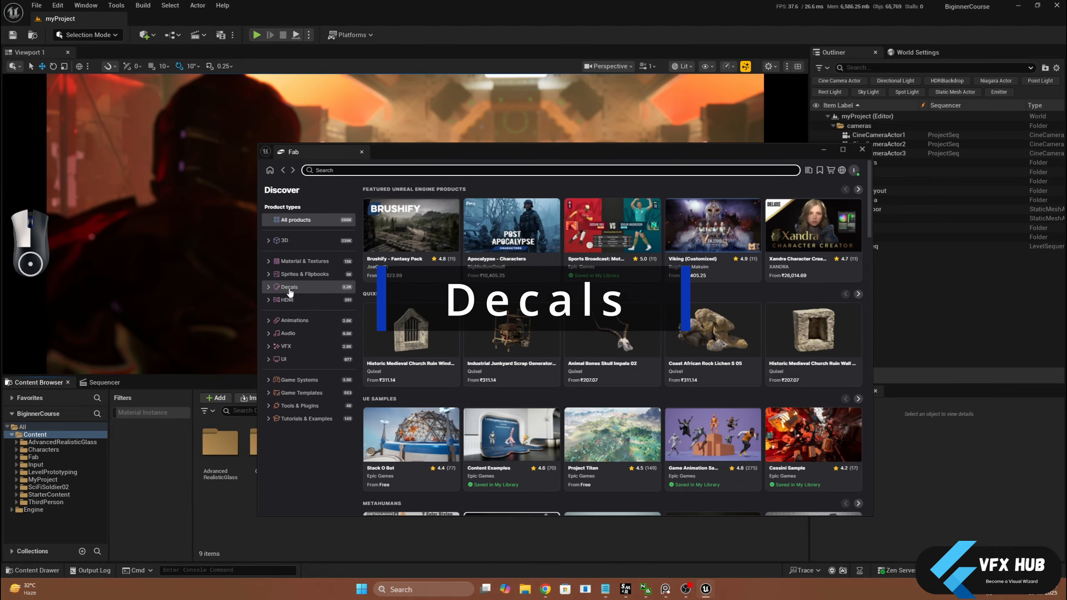
click(289, 288)
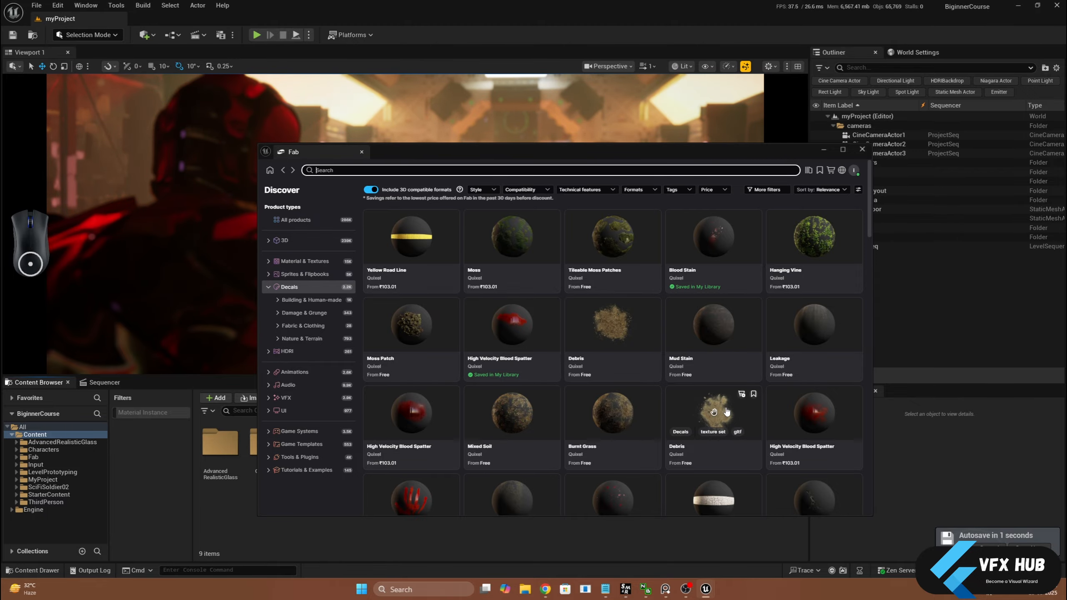
click(492, 173)
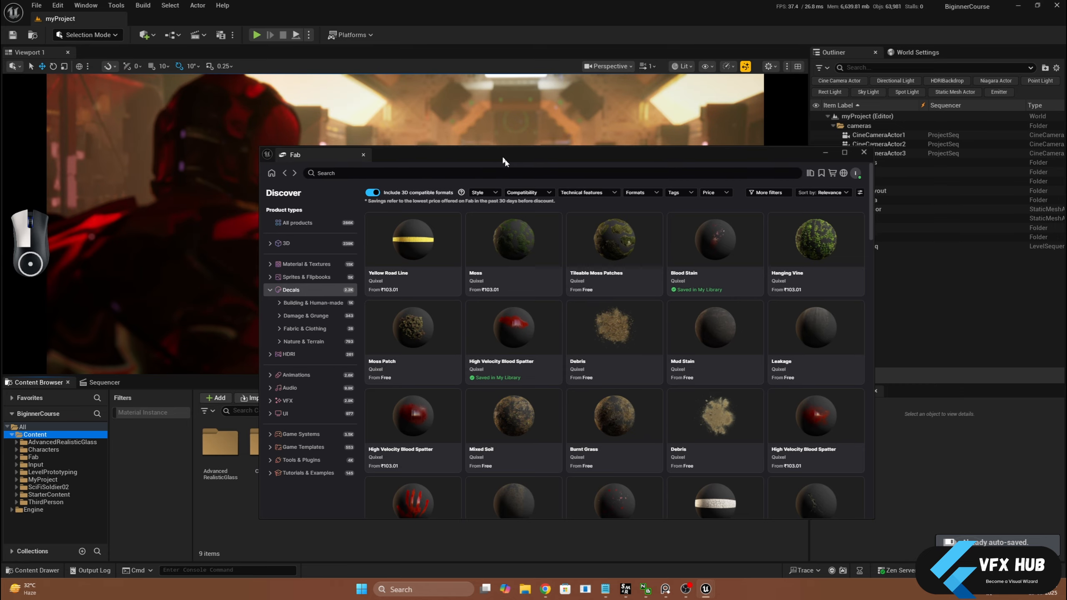
drag(499, 156, 691, 255)
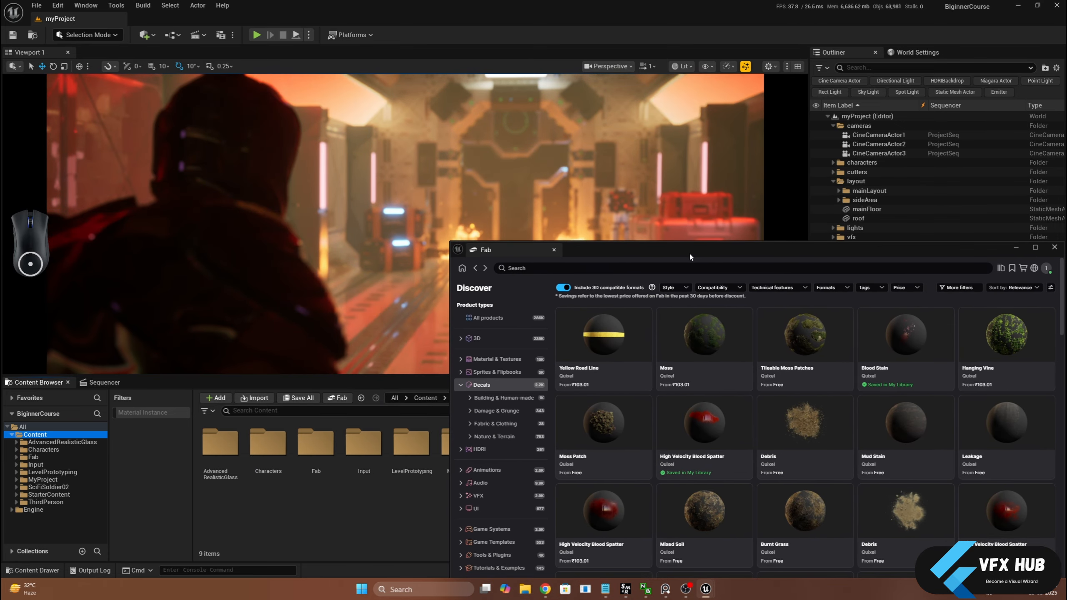
drag(688, 251, 607, 205)
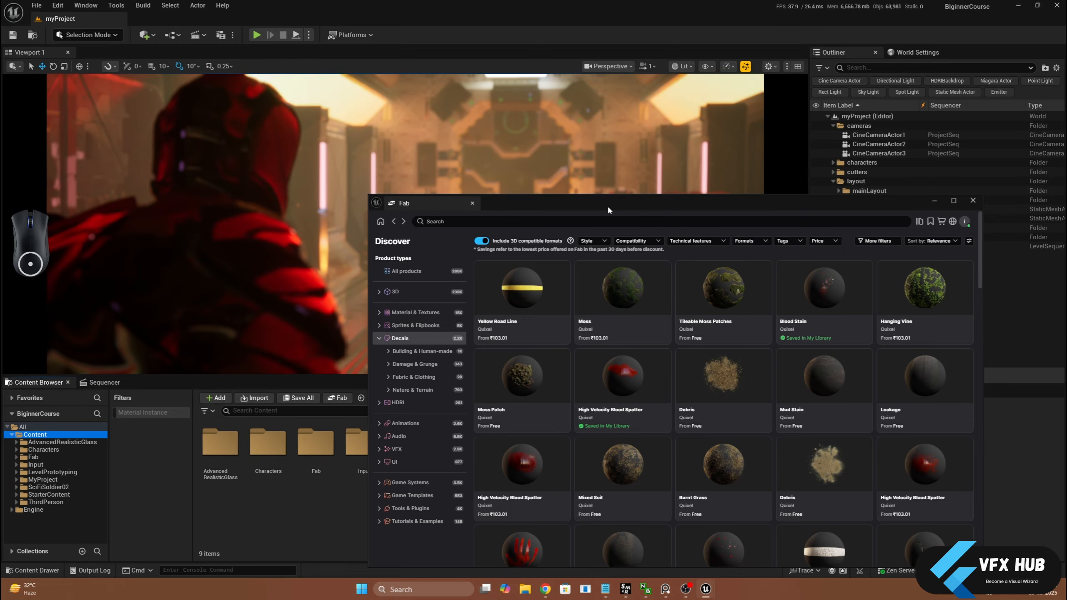
Search the Fab decals for "blood" and limit the results to free products
click(594, 222)
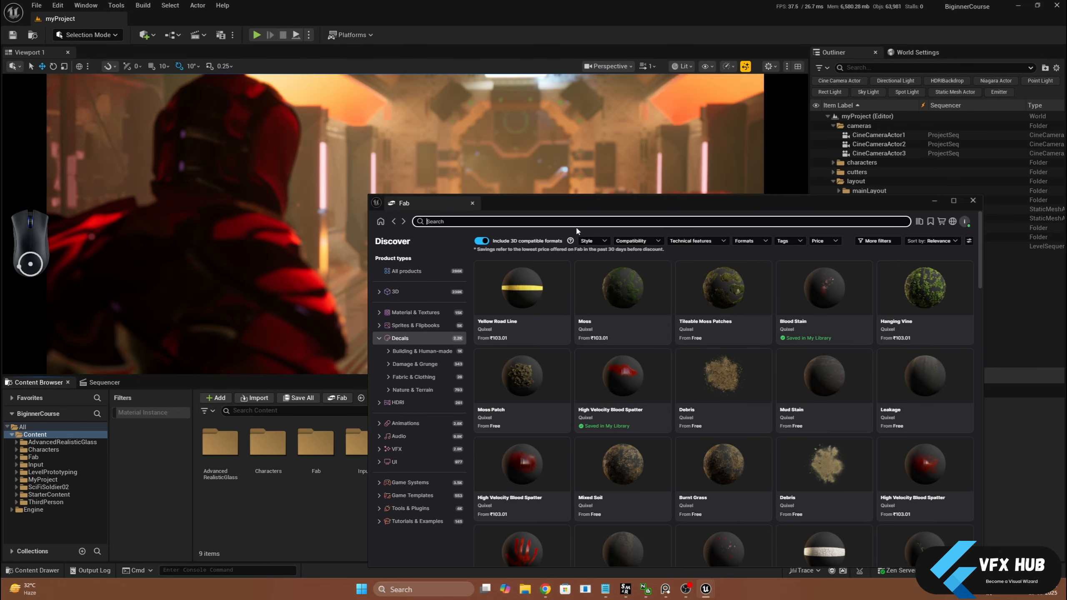
text(bloo)
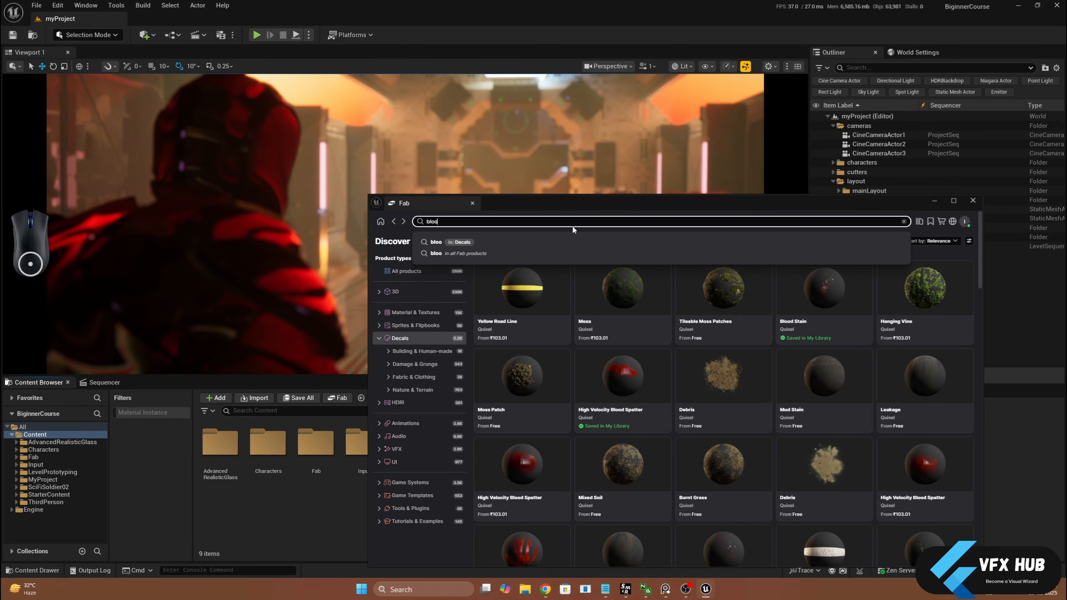
text(d)
key(Return)
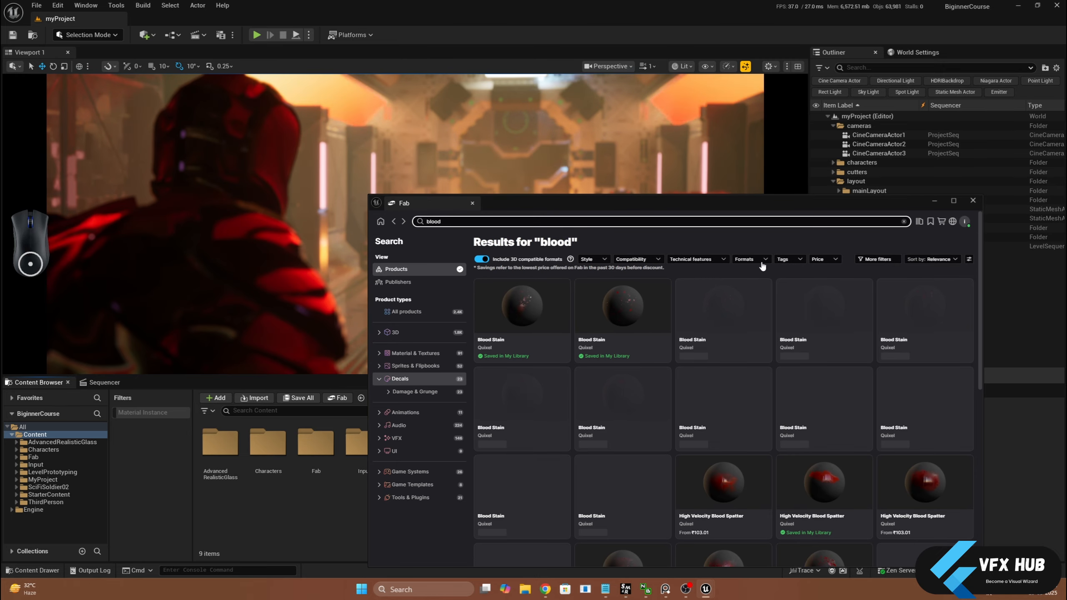
click(823, 258)
click(788, 289)
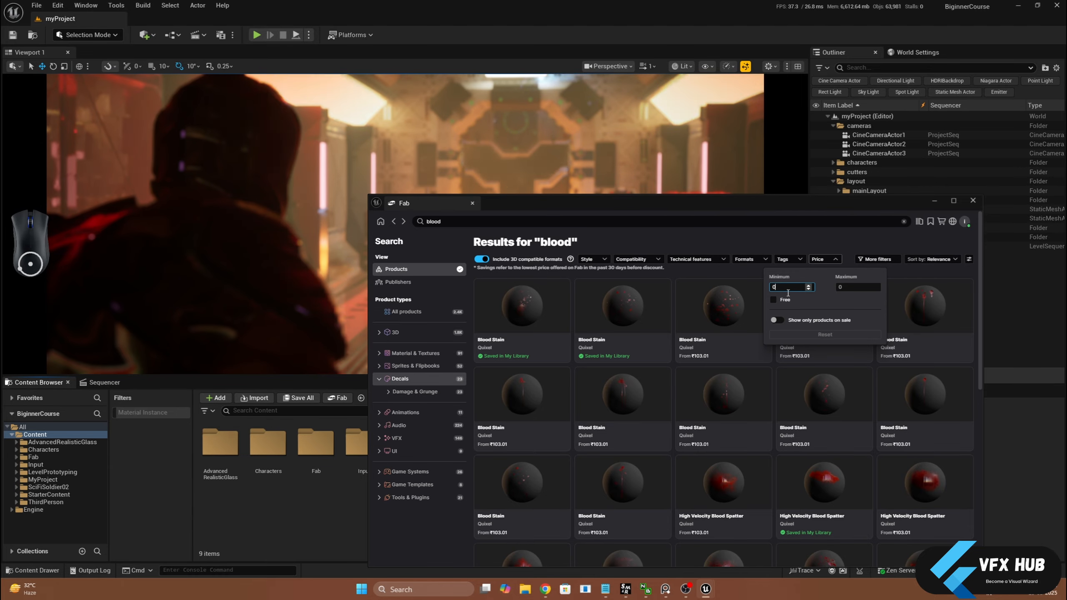
click(773, 301)
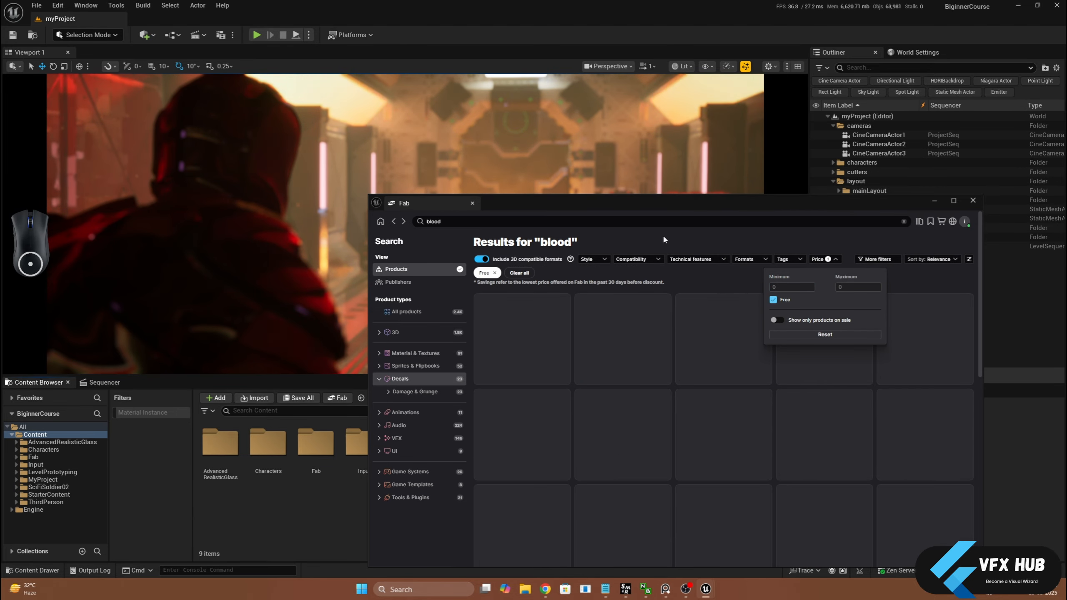
click(676, 236)
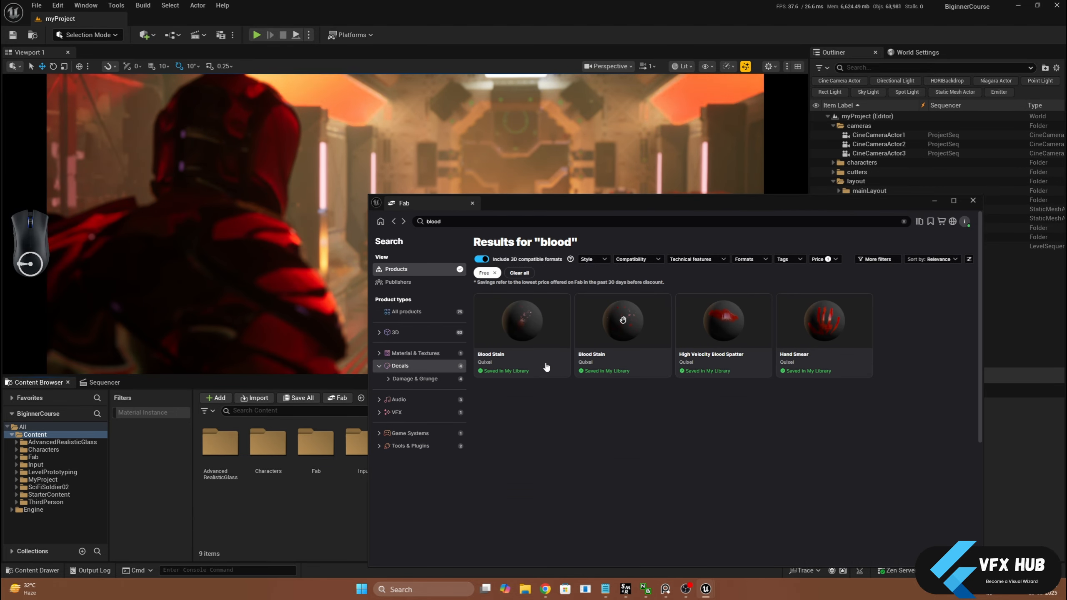
Add both free Quixel Blood Stain decals to the project in high quality
click(522, 321)
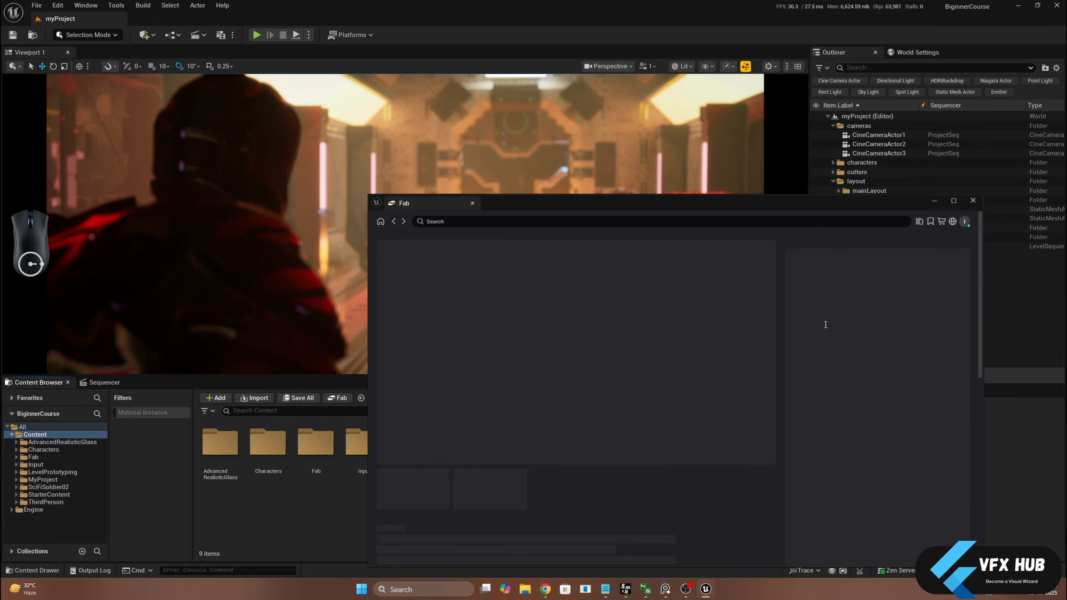
click(832, 349)
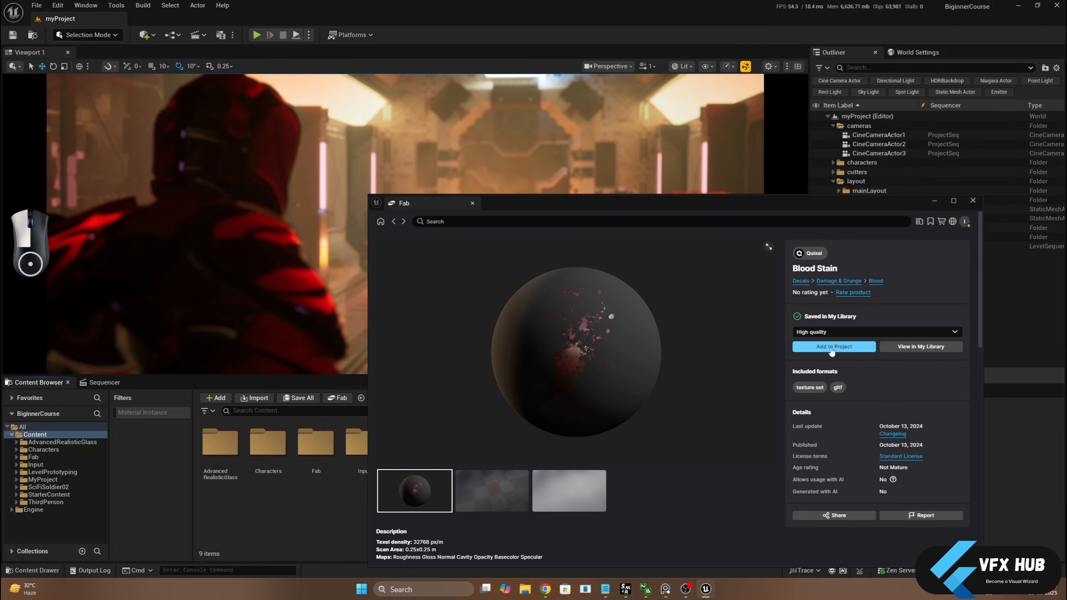
click(394, 221)
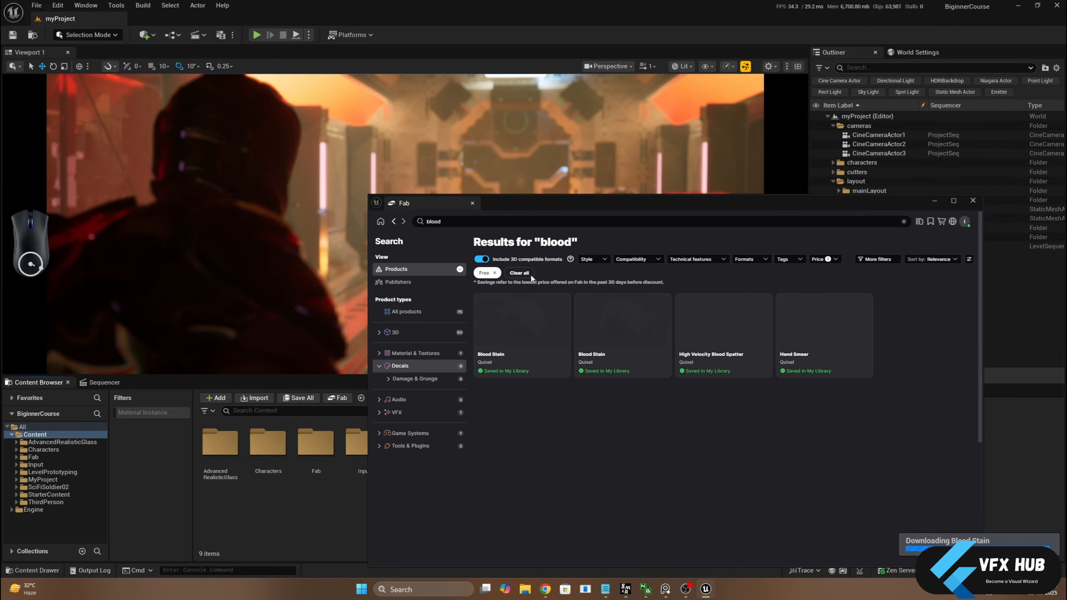
click(599, 322)
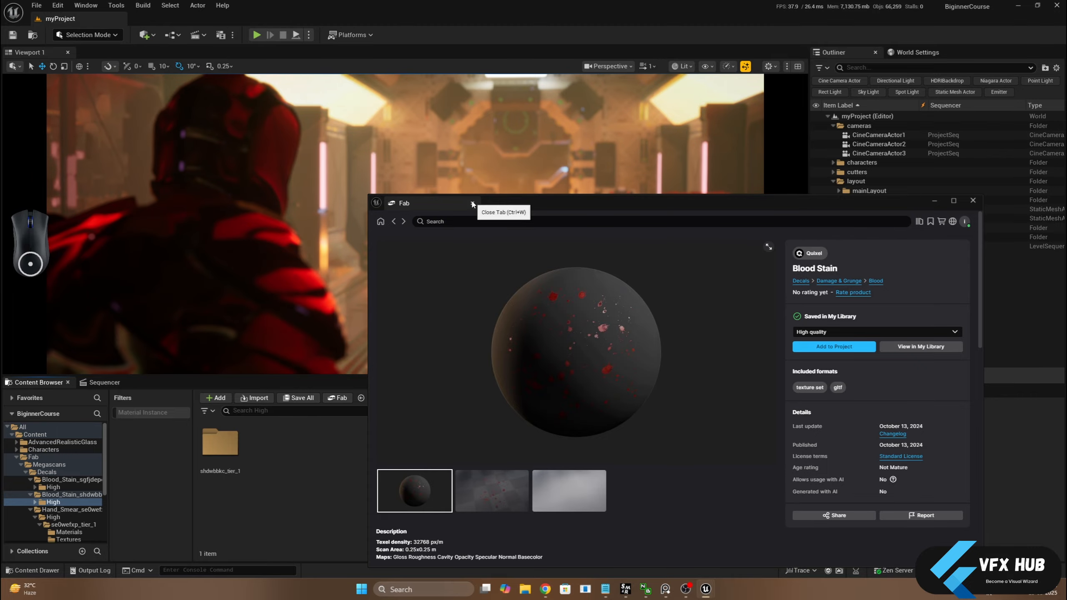
click(393, 222)
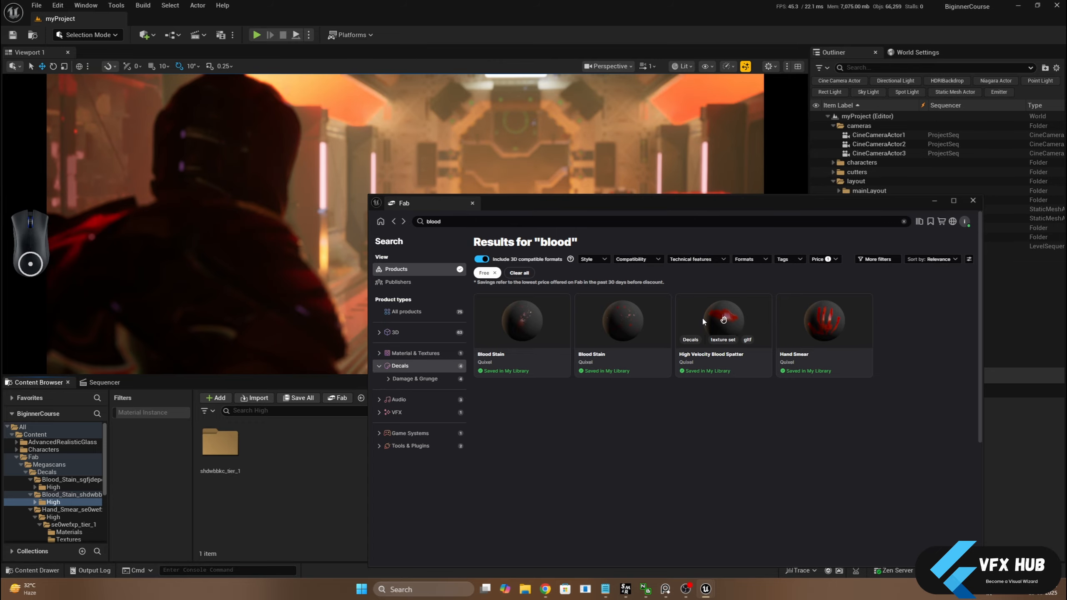
Add the High Velocity Blood Spatter decal to the project in high quality and save all imported decal assets
click(709, 319)
click(852, 349)
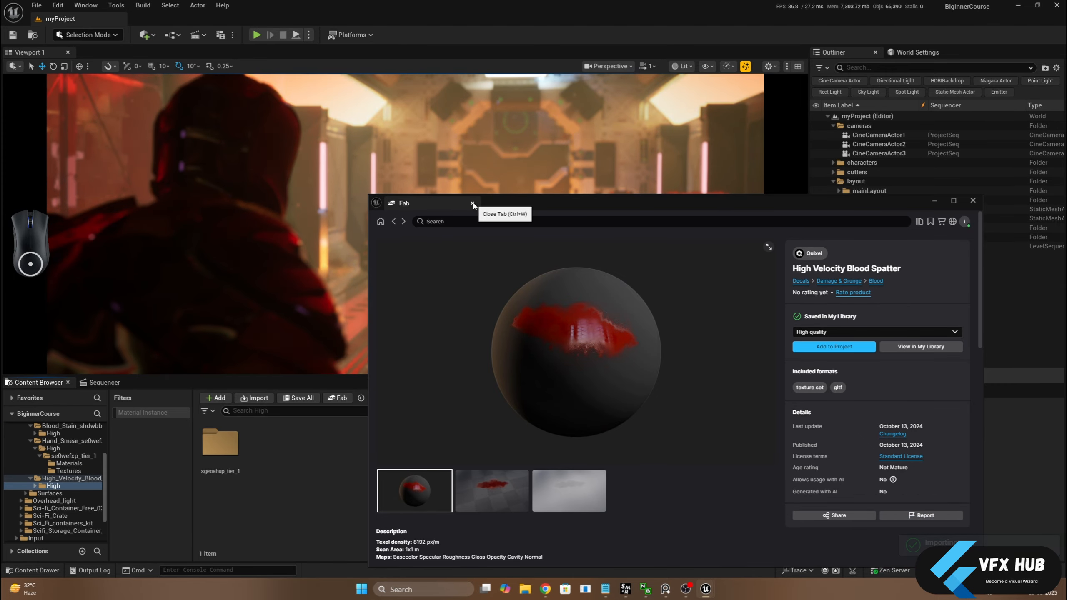
click(472, 203)
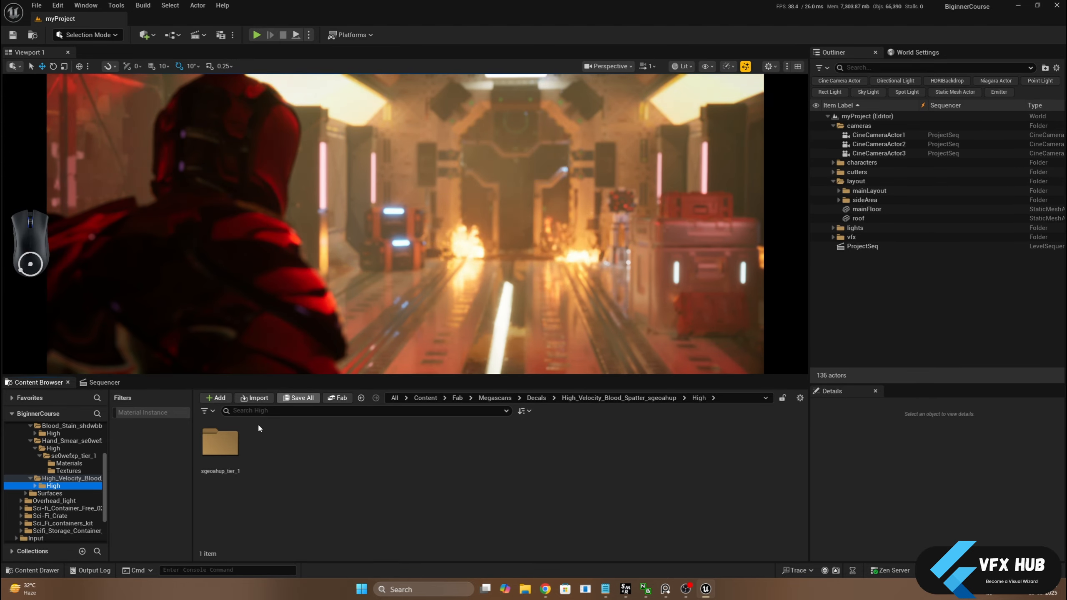
scroll(63, 458, up, 4)
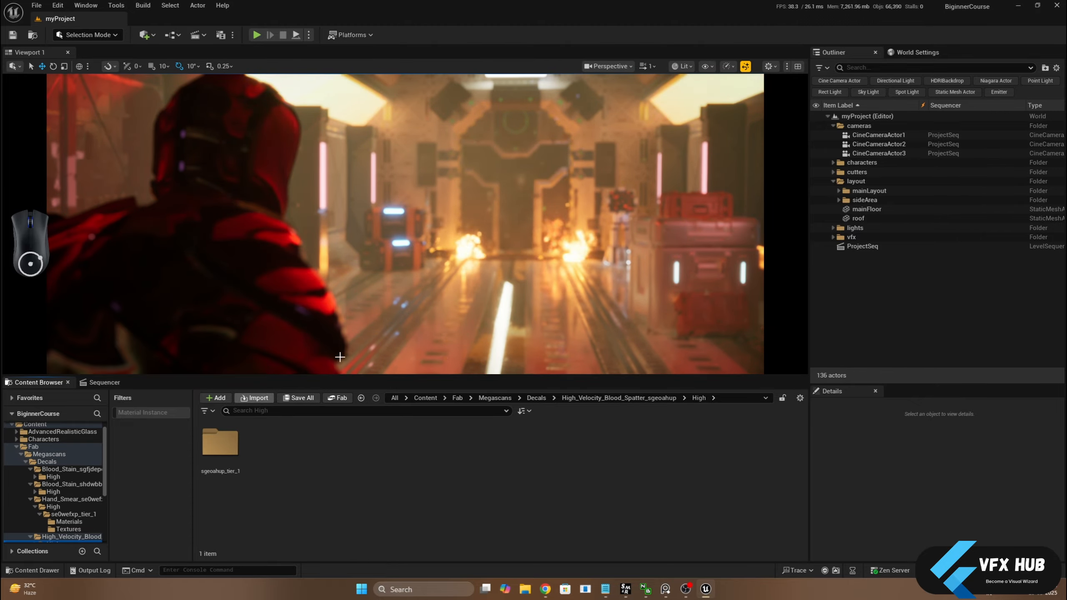
scroll(97, 500, down, 1)
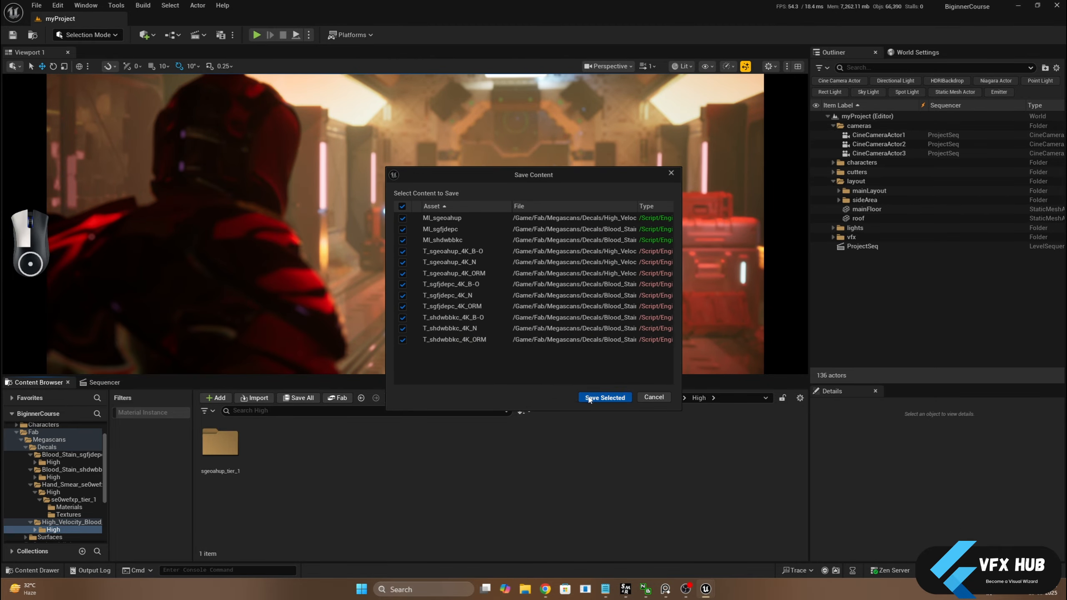
Release the viewport from the sequence's camera cuts and hide the cutters and vfx folders
click(105, 382)
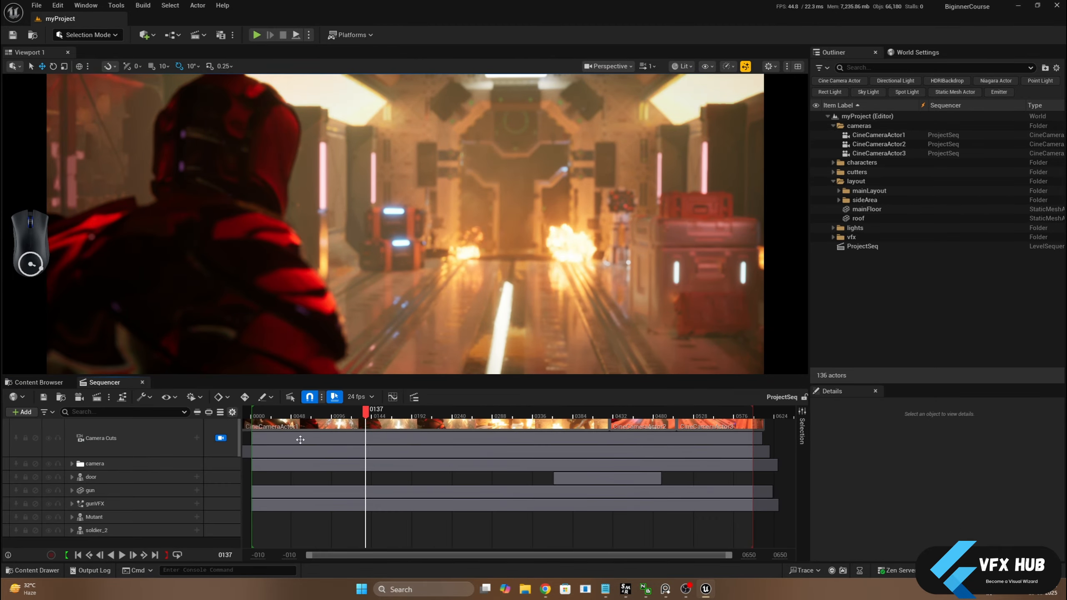
click(220, 438)
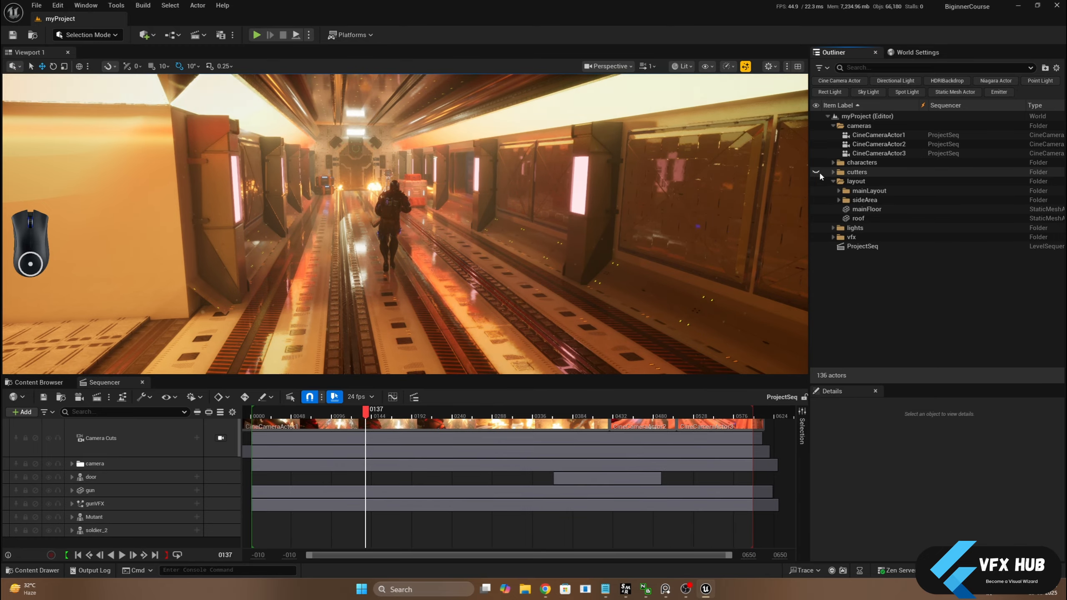
click(815, 171)
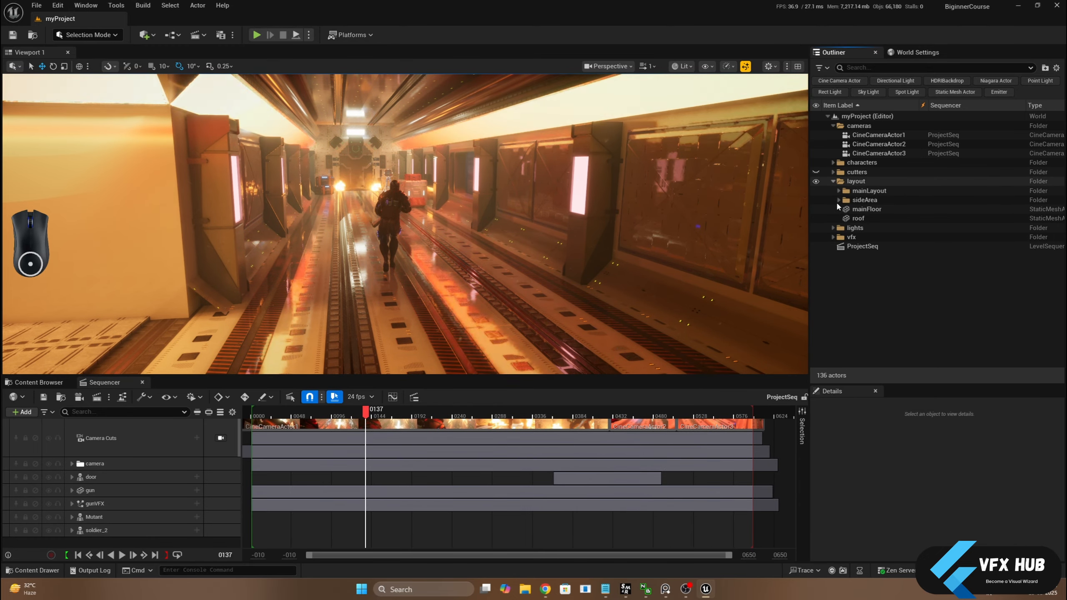
click(816, 237)
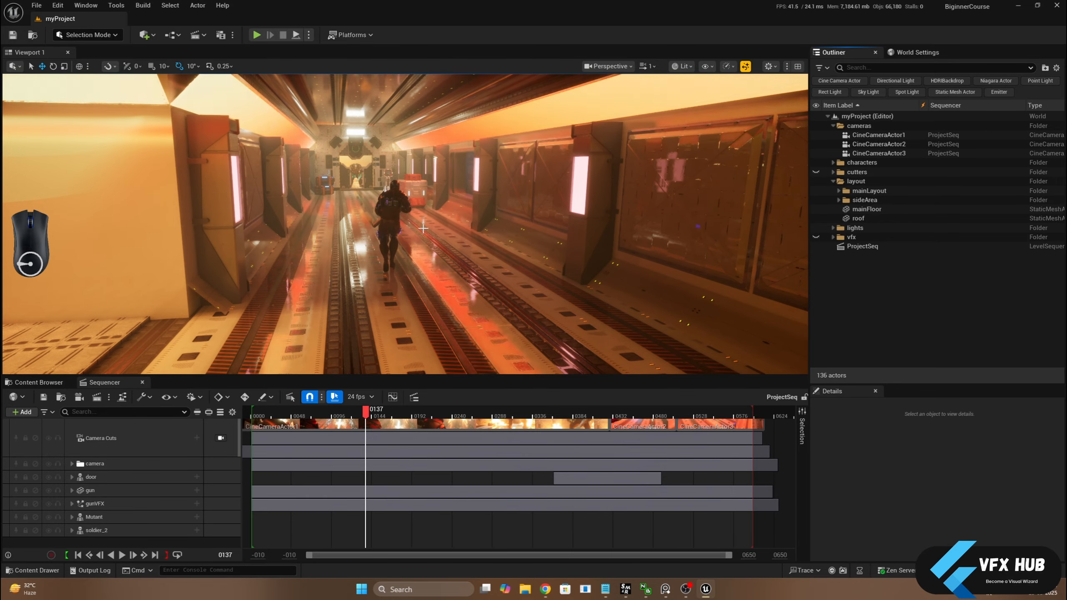
Select the Mutant at the end of the corridor and inspect the floor in front of its doorway
scroll(345, 155, up, 5)
scroll(345, 154, up, 4)
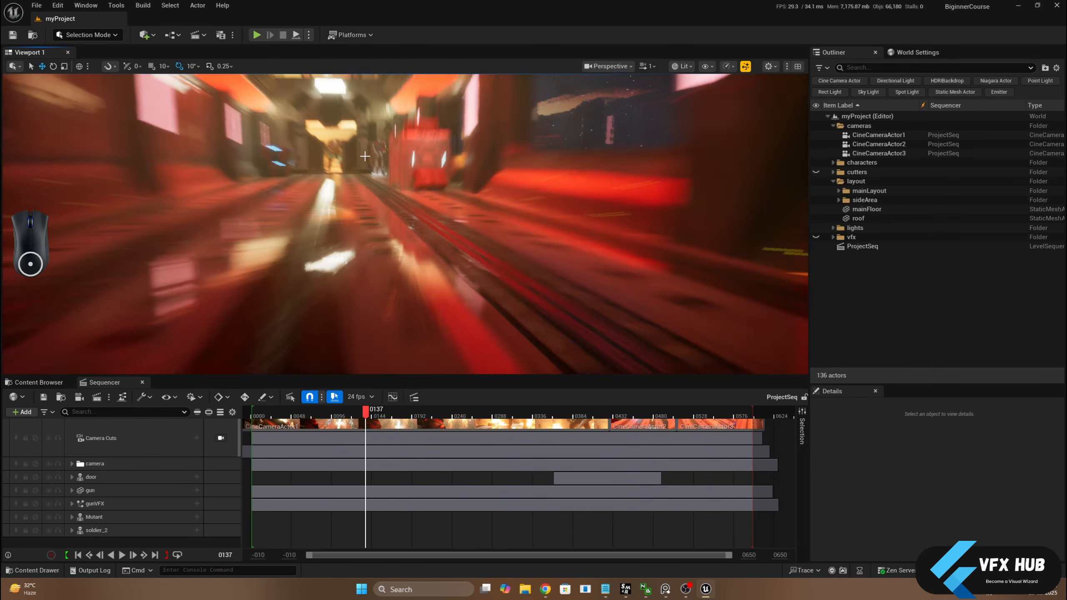
scroll(333, 144, up, 3)
click(332, 145)
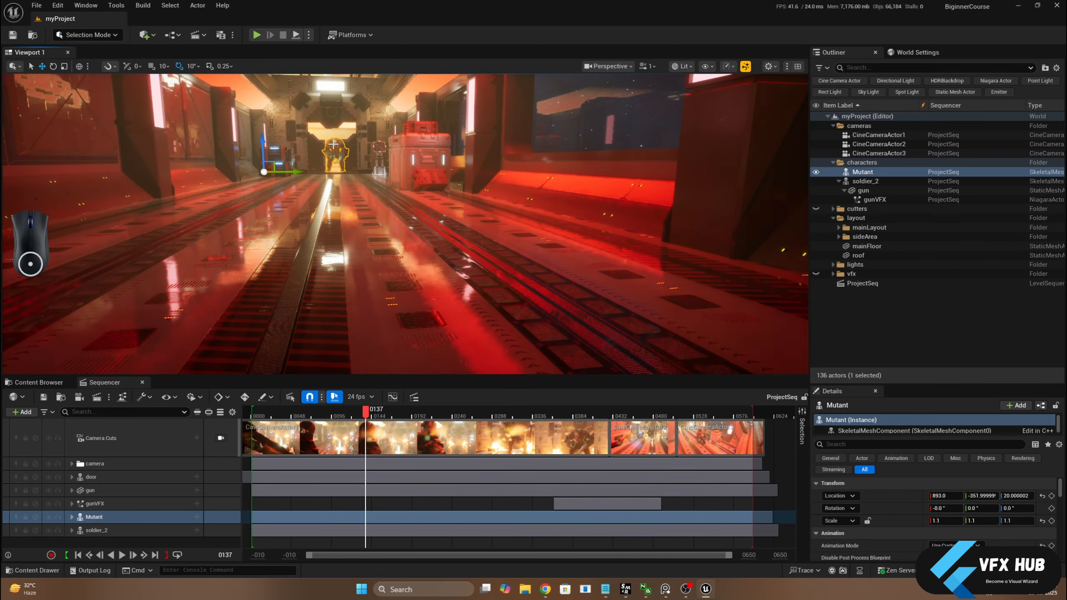
scroll(333, 143, up, 3)
scroll(332, 144, down, 10)
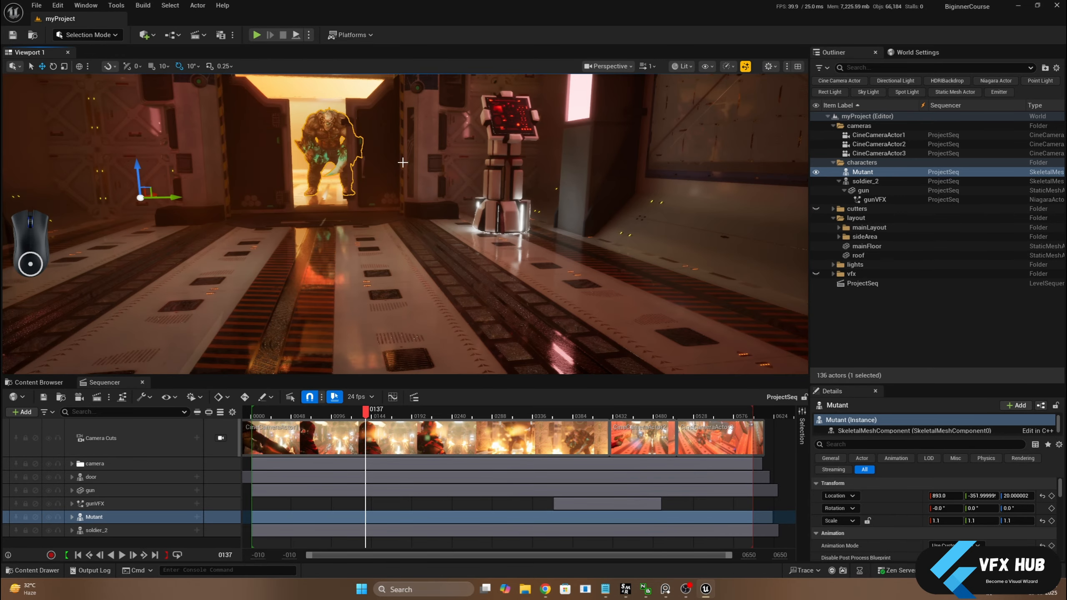
alt+drag(403, 162, 353, 204)
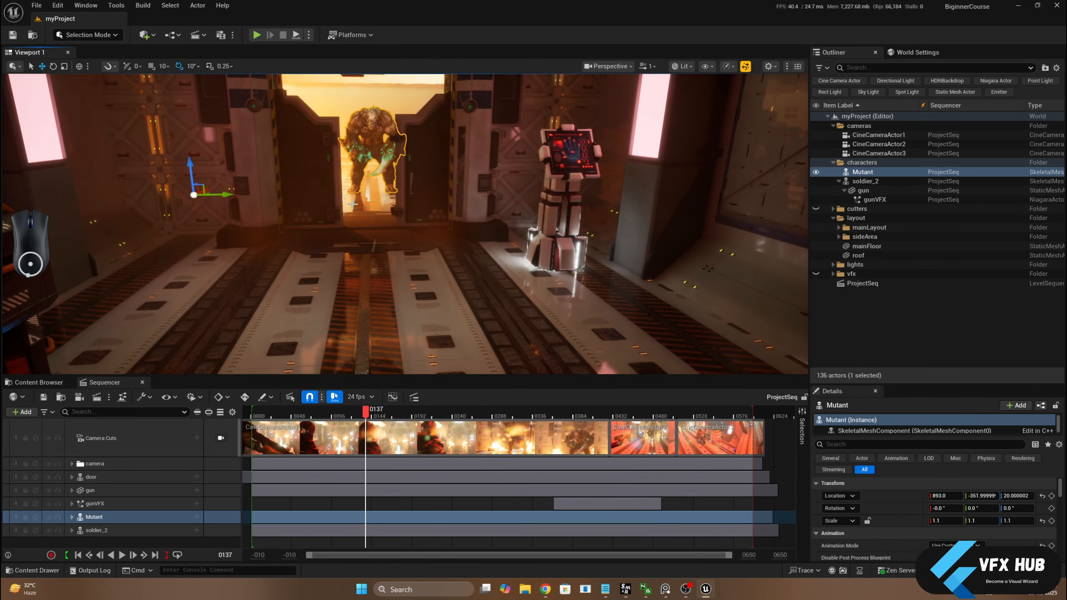
Show only the material instances inside the Megascans Decals content folder
click(55, 385)
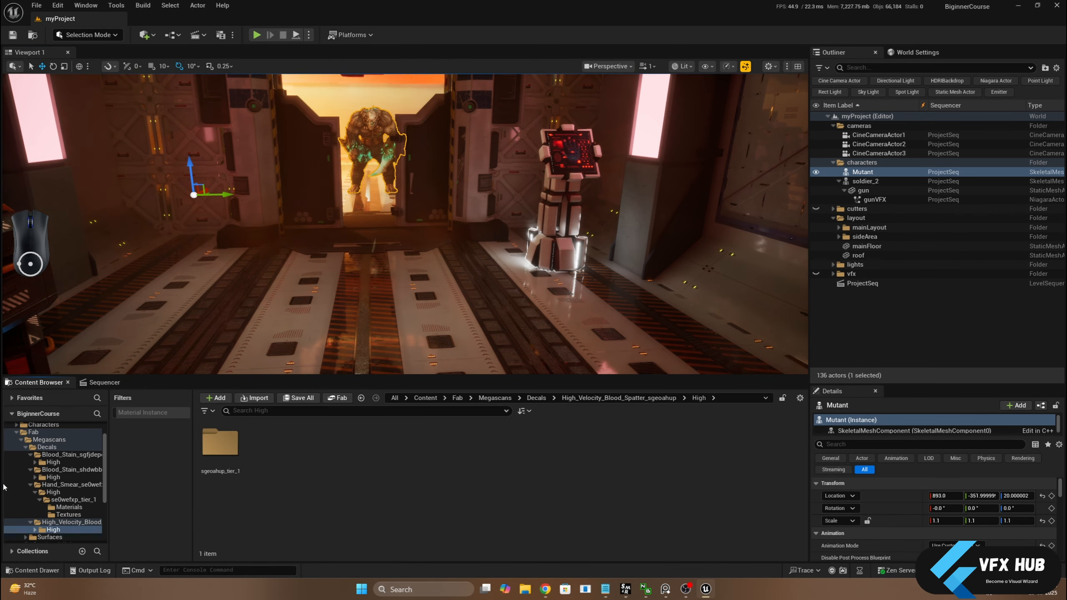
click(44, 448)
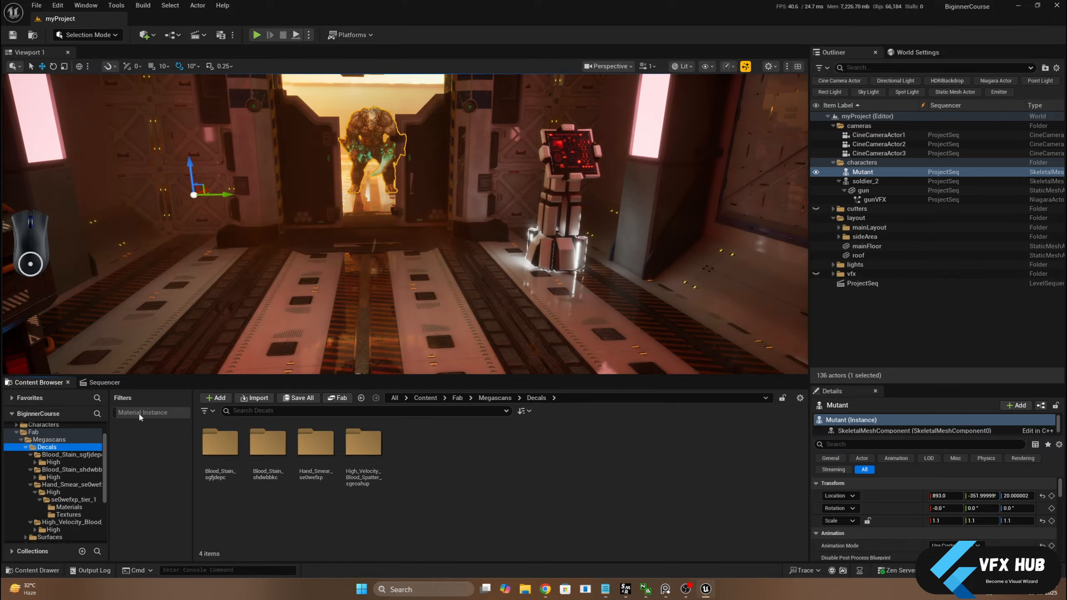
click(139, 411)
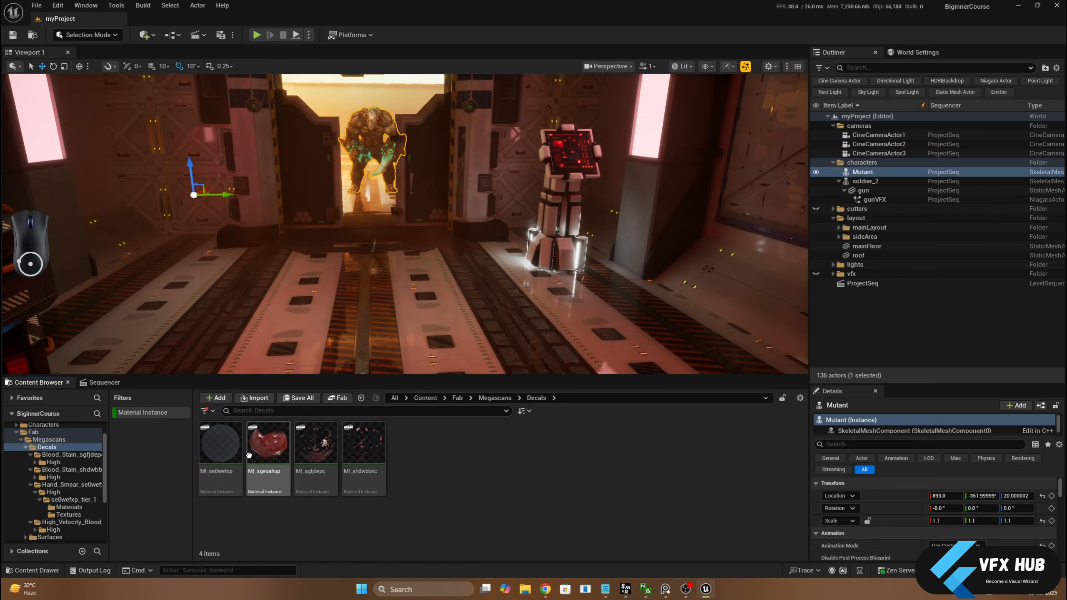
Place the MI_sgeoahup blood decal on the corridor floor near the doorway, at about X 344, Y 62, Z 20, and display the editor icons
drag(271, 459, 442, 290)
key(s)
right_drag(443, 291, 448, 291)
key(g)
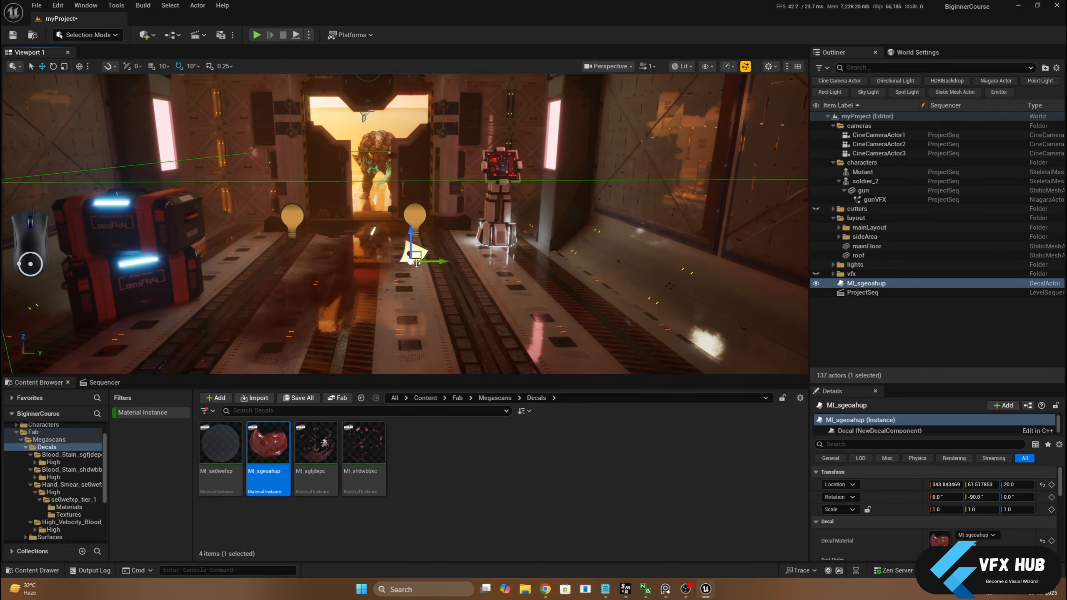
middle_drag(448, 291, 488, 276)
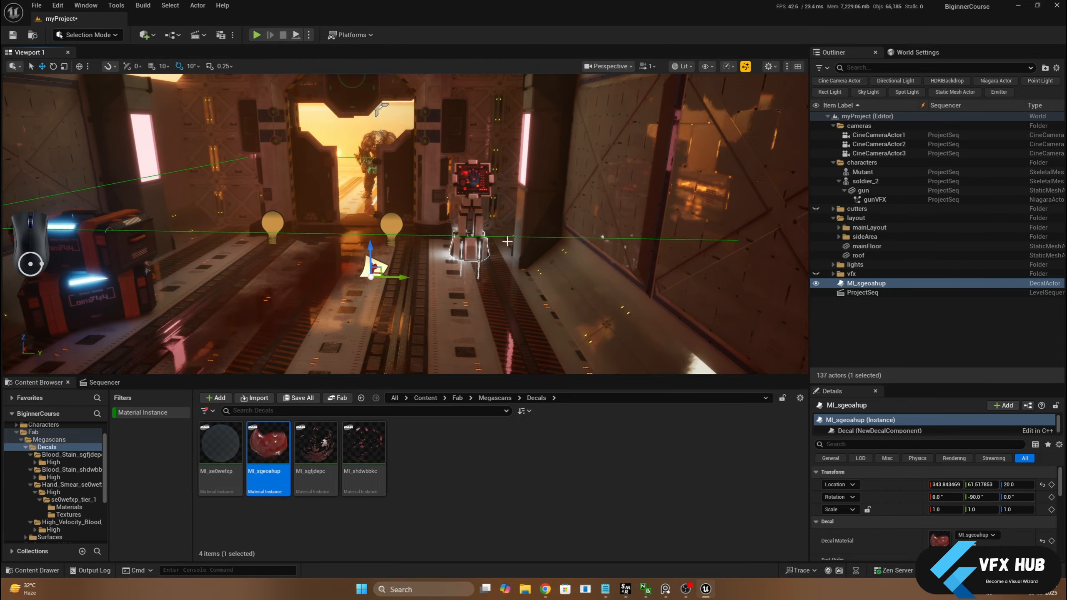
scroll(543, 269, down, 5)
mouse_move(543, 269)
alt+mouse_down()
mouse_move(415, 267)
mouse_move(534, 282)
alt+mouse_up()
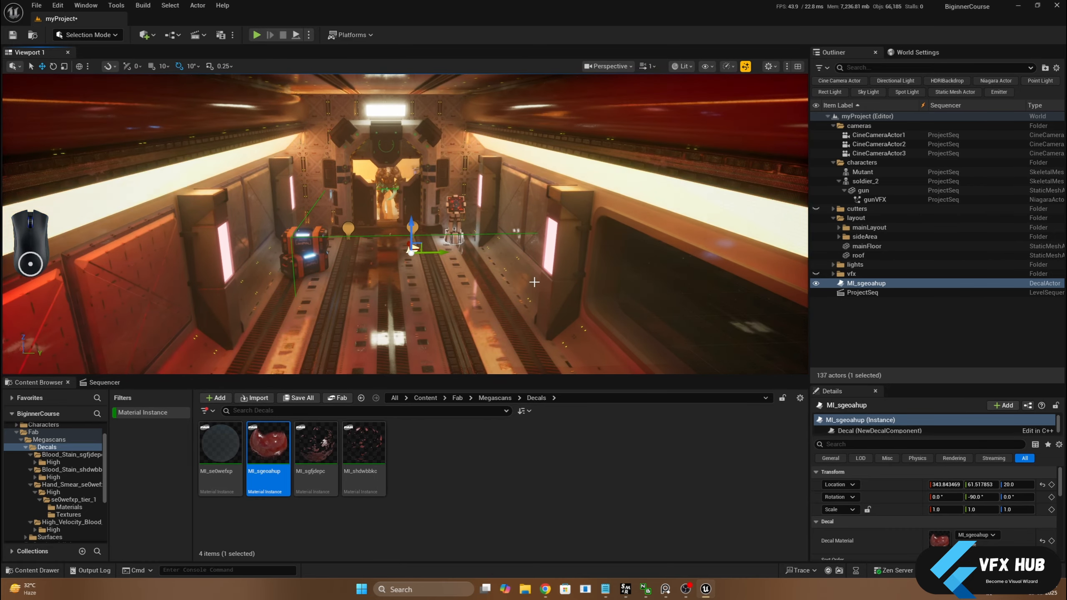
Replace the selected blood decal with MI_sgfjdepc on the corridor floor, at about X 95, Y 3, Z 20
scroll(525, 282, up, 2)
key(Delete)
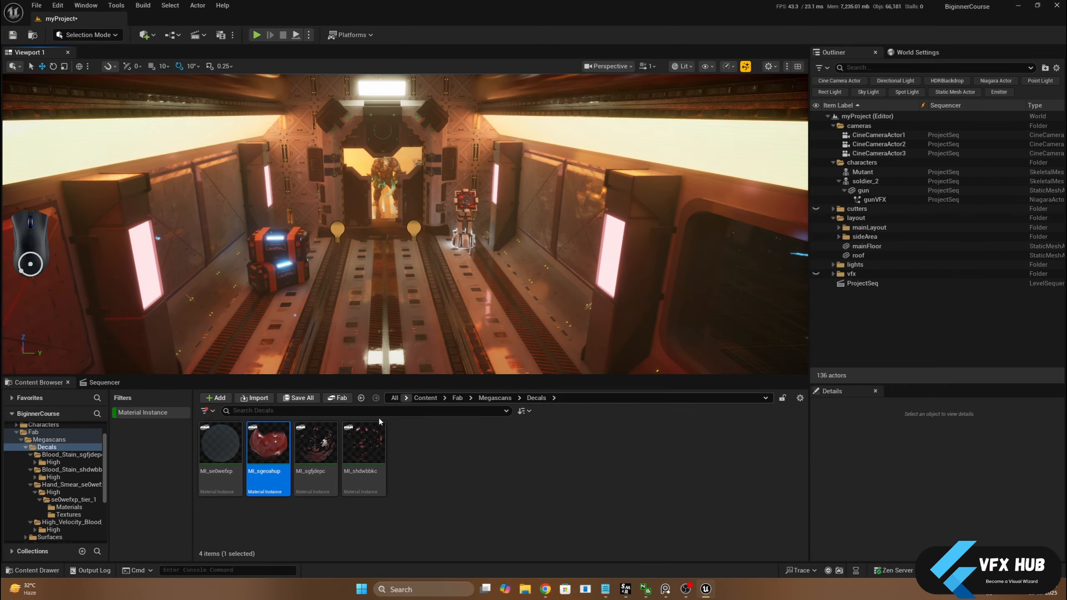
click(316, 444)
drag(315, 444, 393, 297)
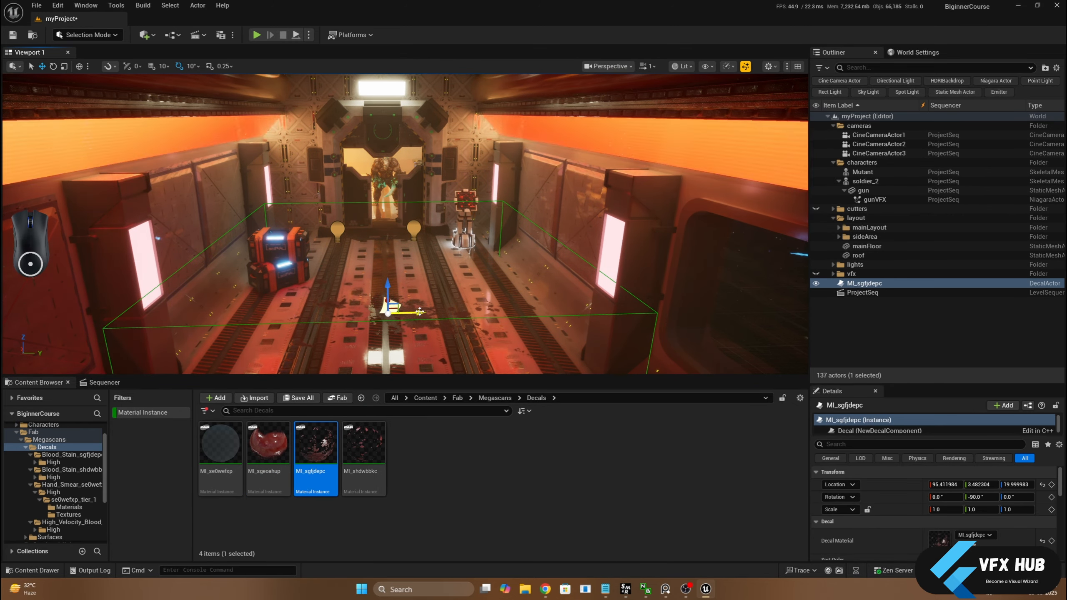
Replace the MI_sgfjdepc decal with MI_sgeoahup at about X 17, Y -158, Z 20, and display the viewport as Unlit
key(Delete)
drag(268, 444, 277, 330)
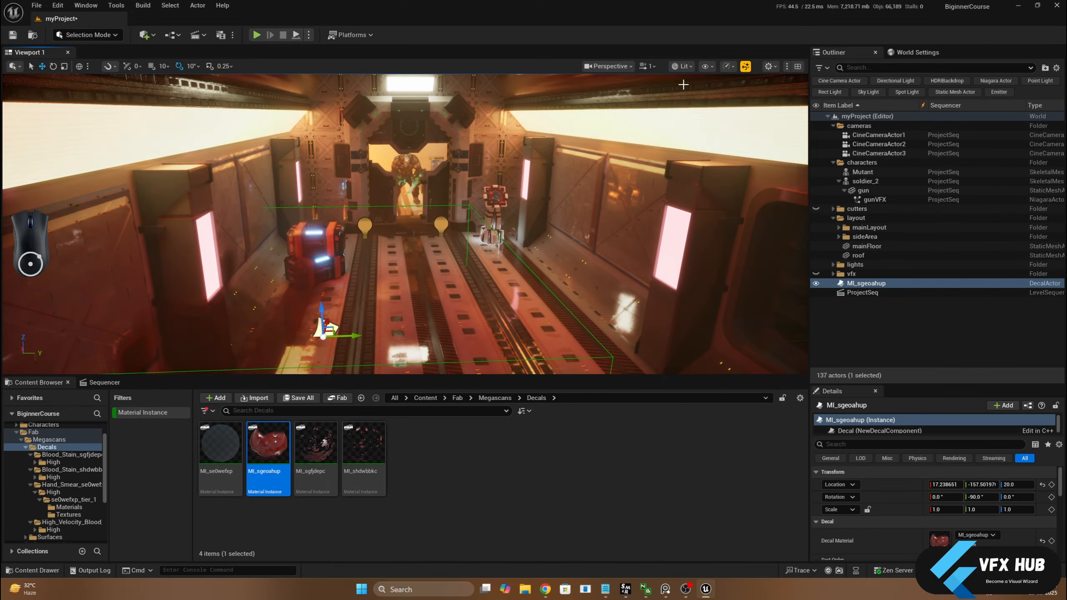
click(684, 68)
click(693, 112)
right_drag(559, 202, 534, 218)
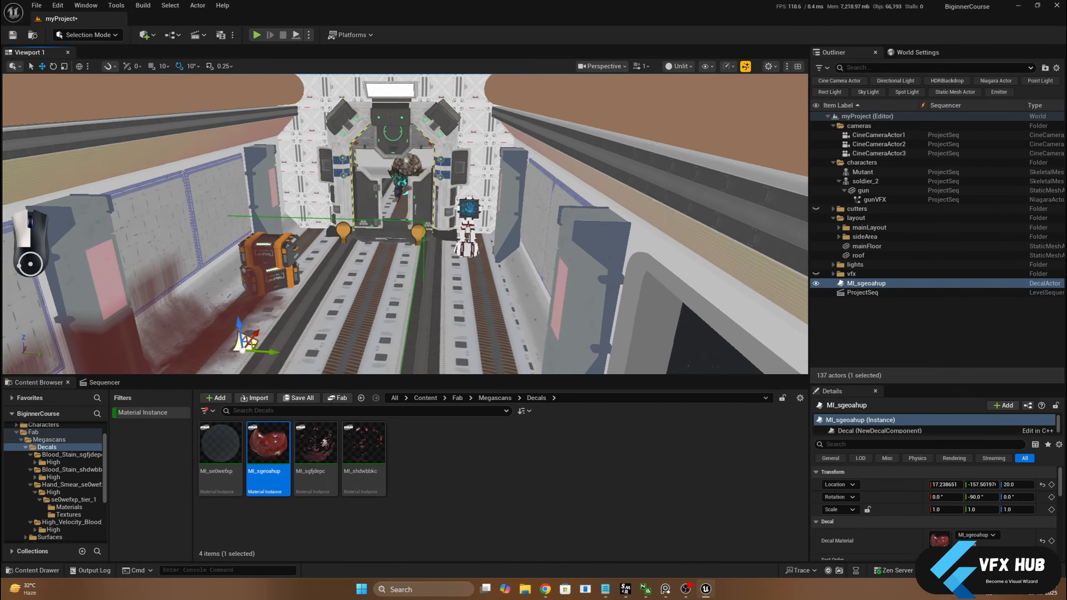
middle_drag(534, 218, 504, 236)
middle_drag(269, 289, 218, 297)
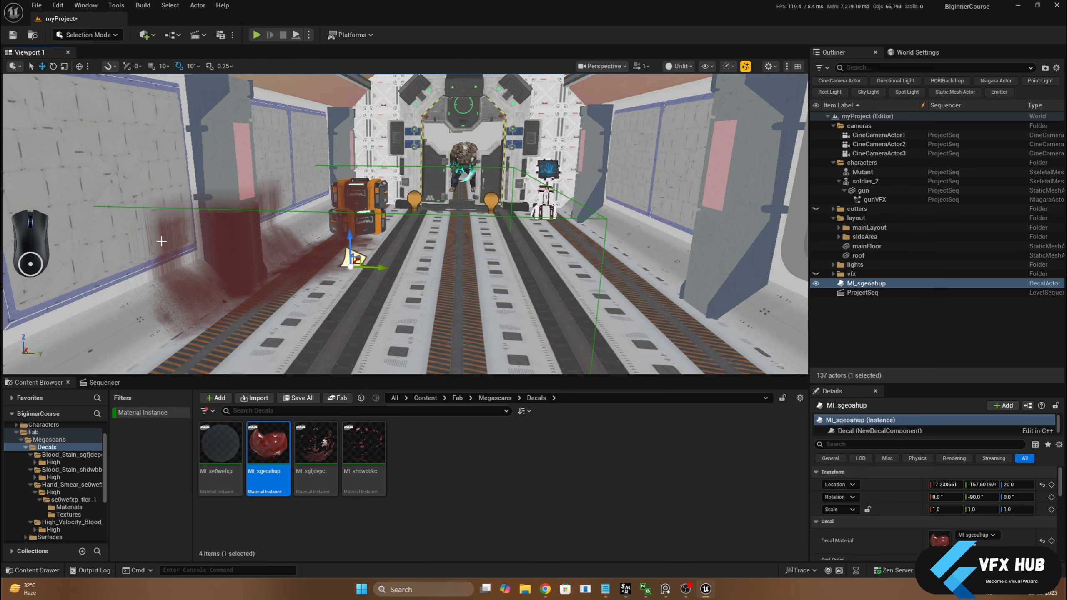
scroll(164, 240, up, 5)
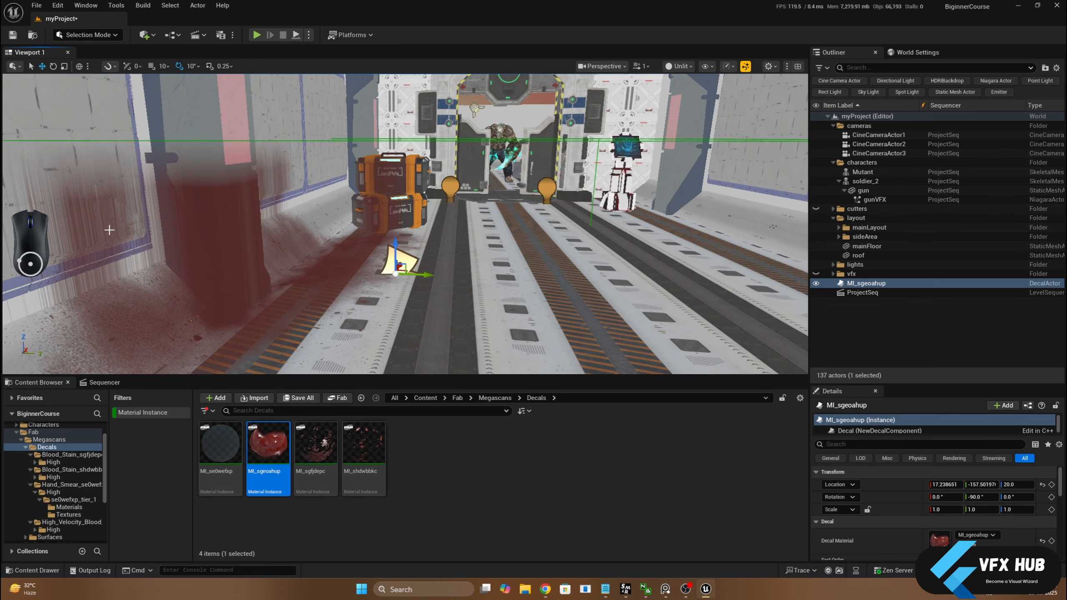
Move the MI_sgeoahup decal across the floor to about Y -3 and scale it uniformly to 0.5
drag(418, 271, 573, 264)
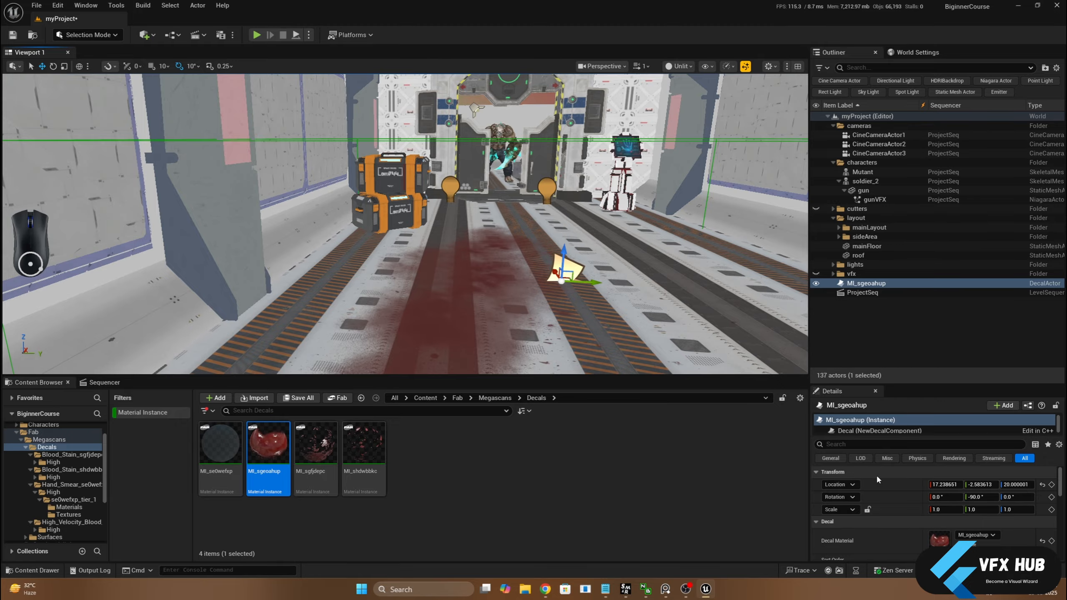
click(941, 507)
text(0.5)
key(Return)
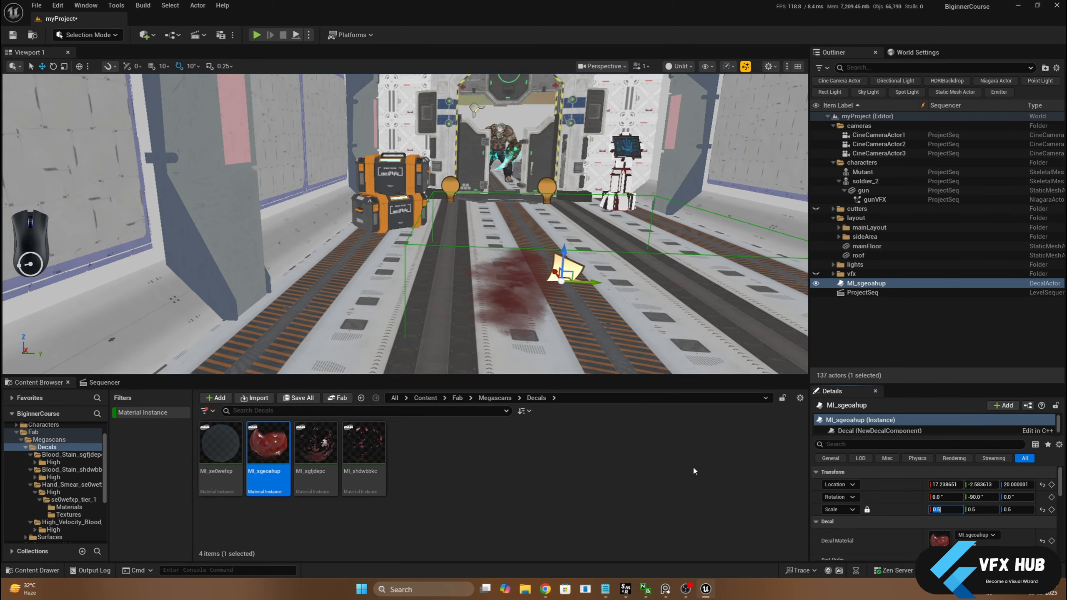
Try the decal's projection at different heights, raising it to about Z 183 and lowering it to about Z 60
scroll(573, 255, down, 3)
drag(533, 242, 567, 91)
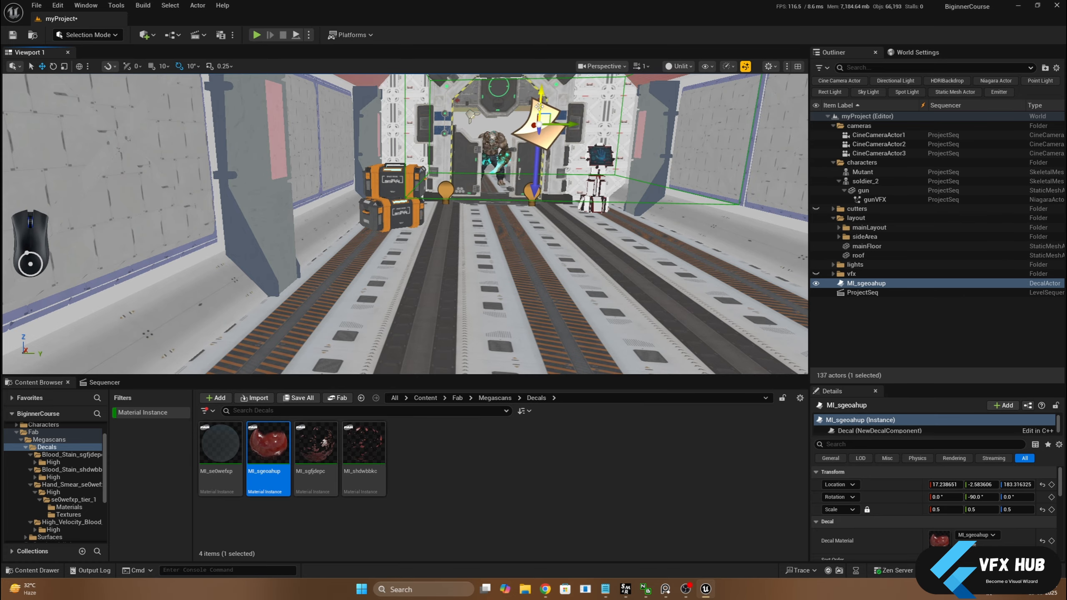
drag(539, 106, 524, 213)
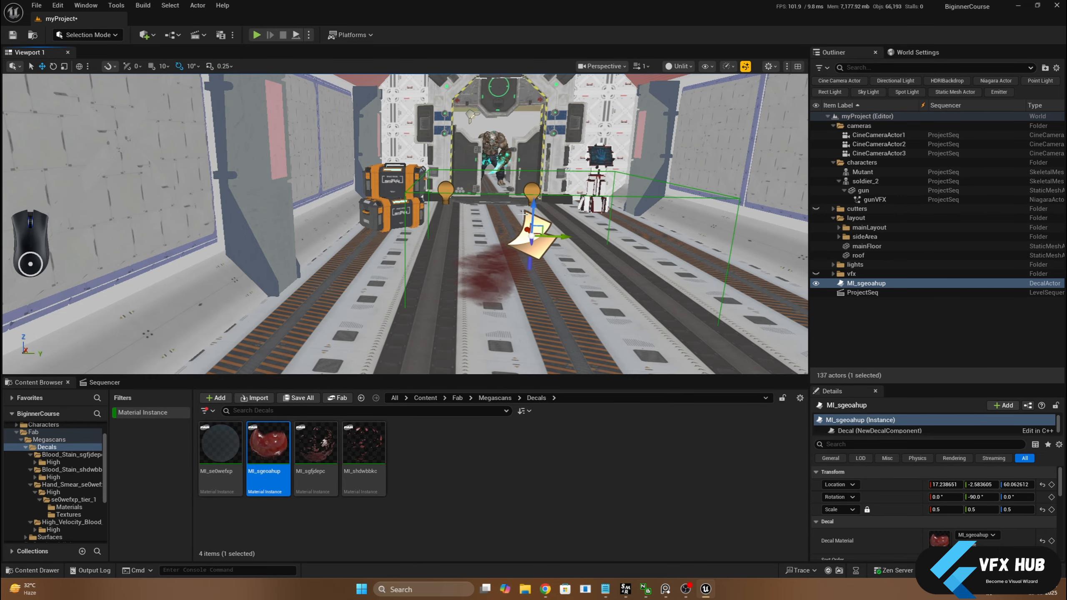
Rotate the decal to about 90°, 0°, -90° so it projects sideways instead of onto the floor
alt+drag(241, 169, 222, 194)
key(e)
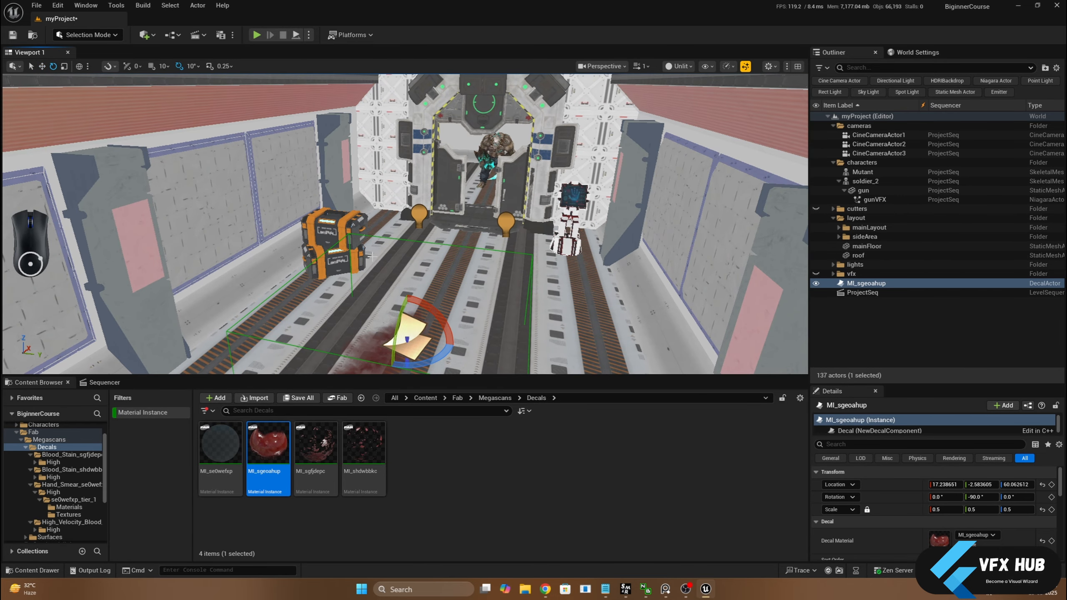
drag(436, 305, 452, 344)
scroll(404, 268, down, 4)
key(w)
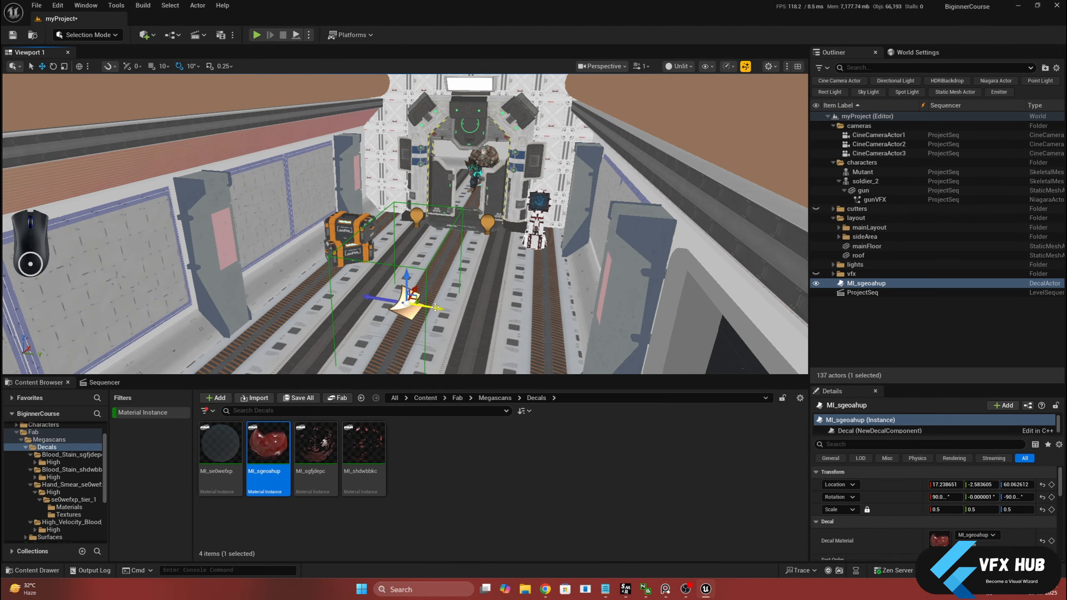
Move the rotated decal sideways to about Y -253 so the blood projects onto the corridor's side wall
drag(435, 307, 303, 285)
middle_drag(302, 286, 208, 285)
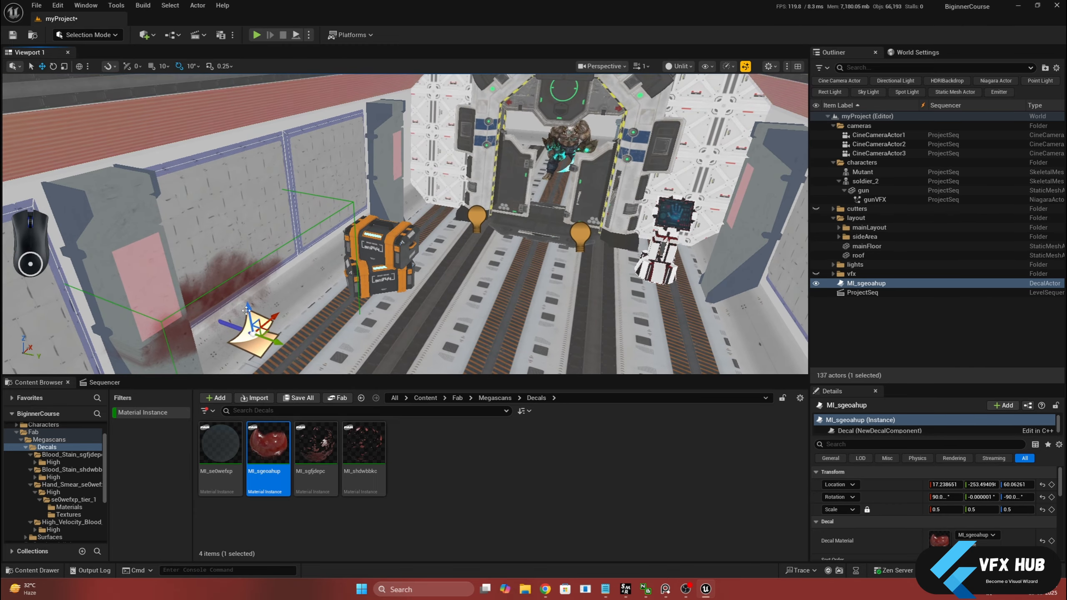
drag(246, 310, 347, 229)
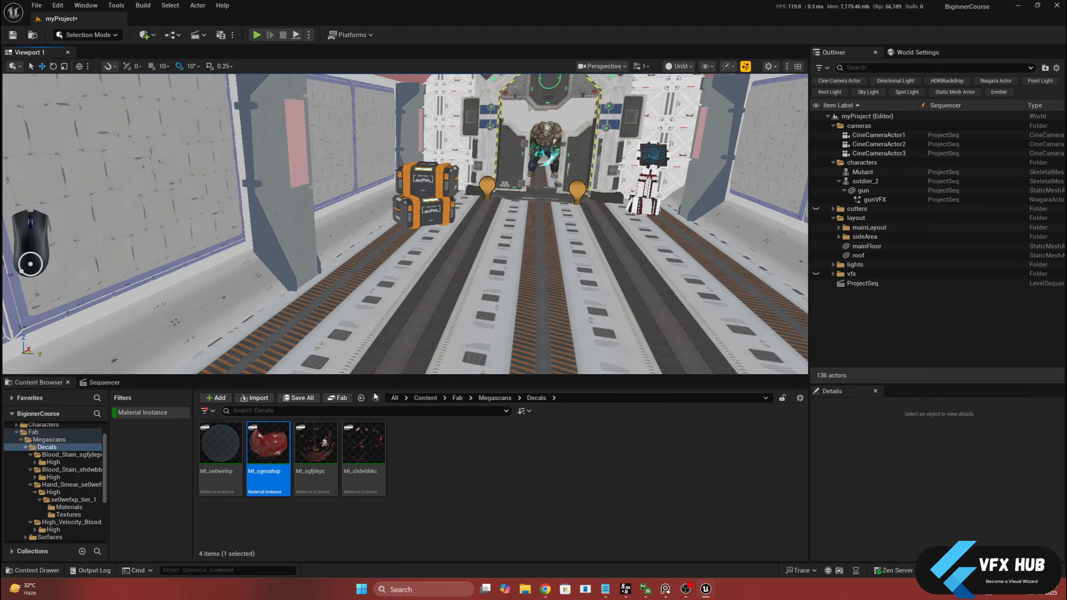
Place the MI_sgfjdepc decal on the floor at about X 211, Y 41, Z 20, scale it uniformly to 0.5, and inspect it closely
drag(316, 442, 571, 230)
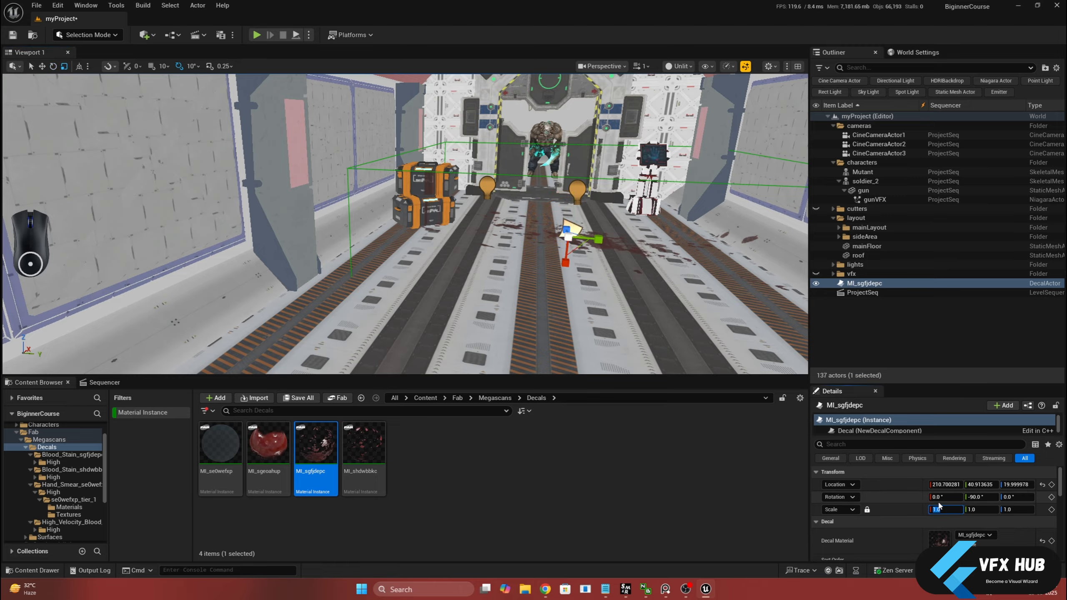
text(.5)
key(Return)
scroll(496, 251, down, 3)
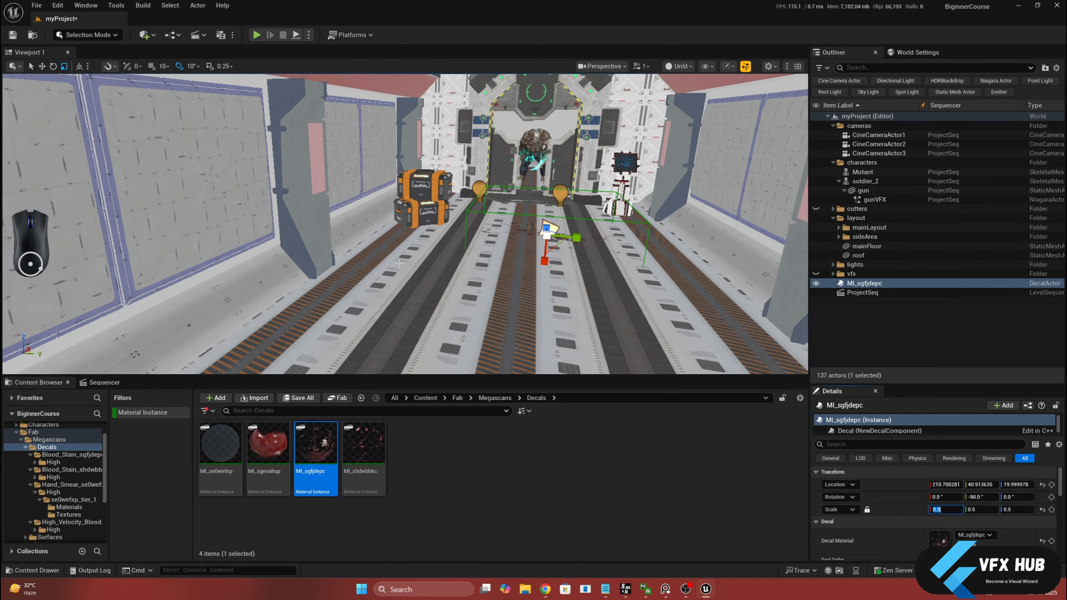
key(w)
right_drag(496, 252, 496, 269)
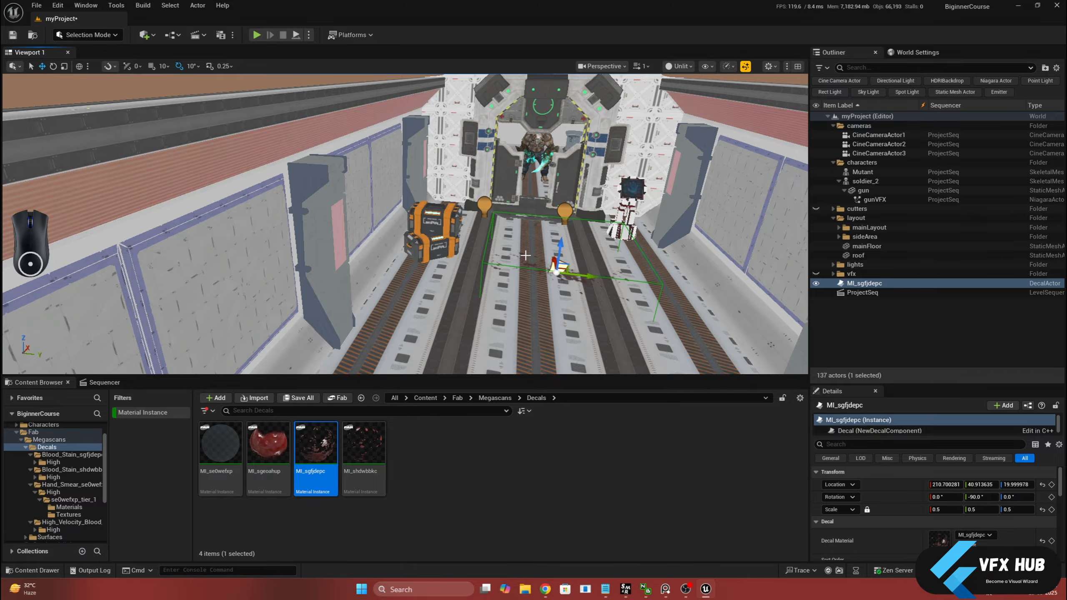
drag(525, 255, 525, 234)
alt+drag(458, 237, 495, 256)
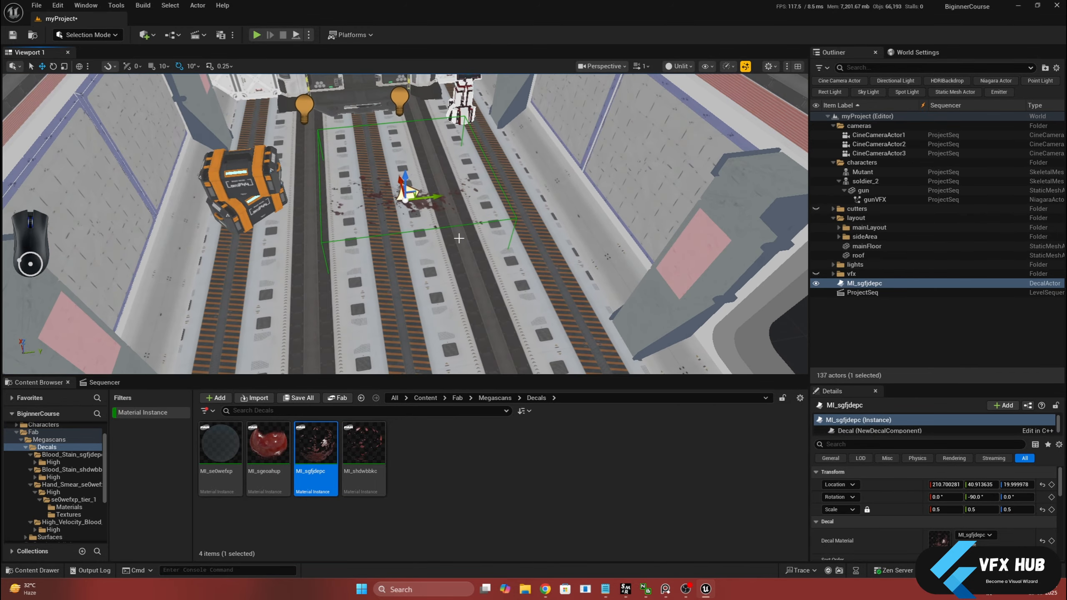
scroll(458, 237, up, 2)
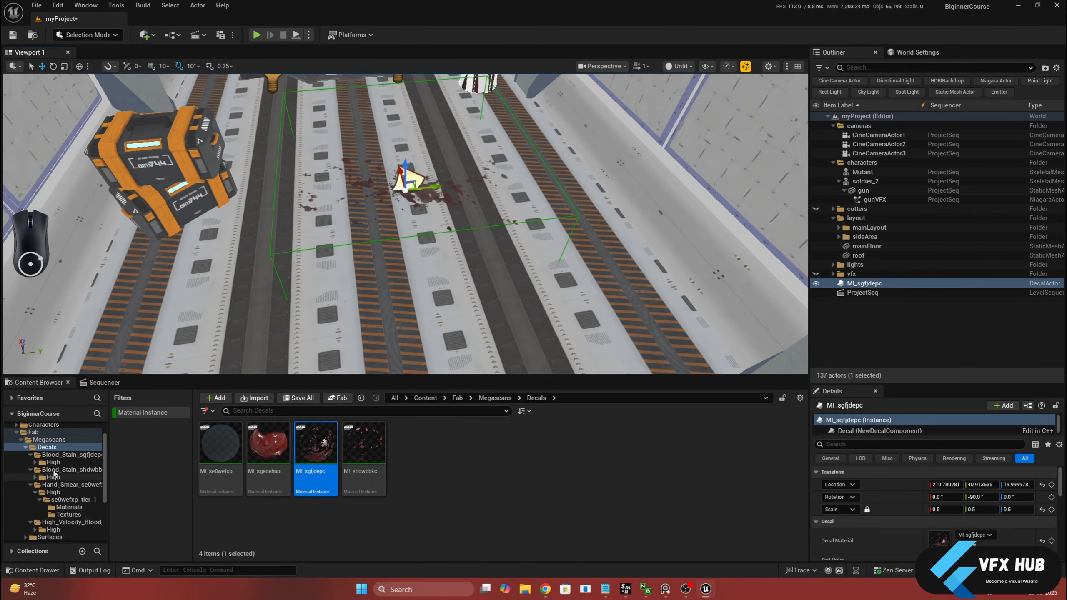
Turn off the Material Instance filter and open the shading folder inside MyProject
scroll(36, 490, down, 2)
click(48, 494)
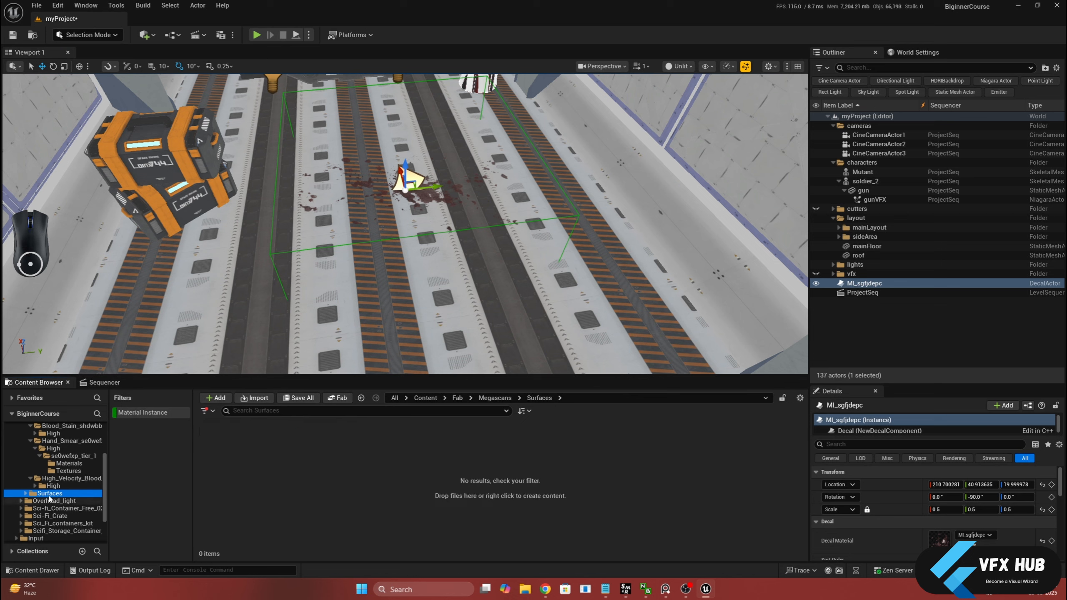
click(151, 411)
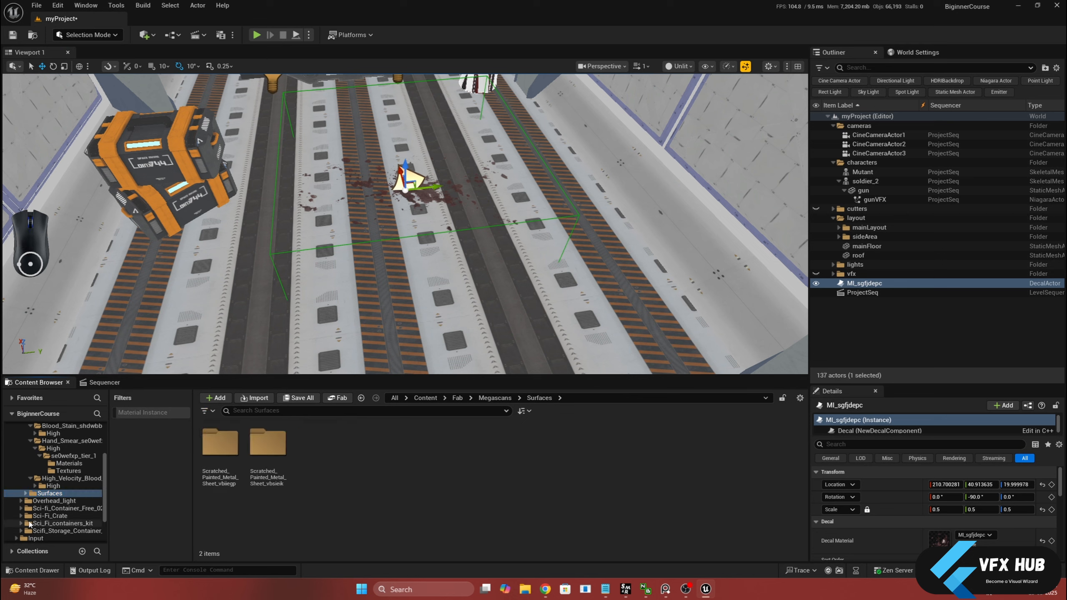
scroll(42, 499, down, 2)
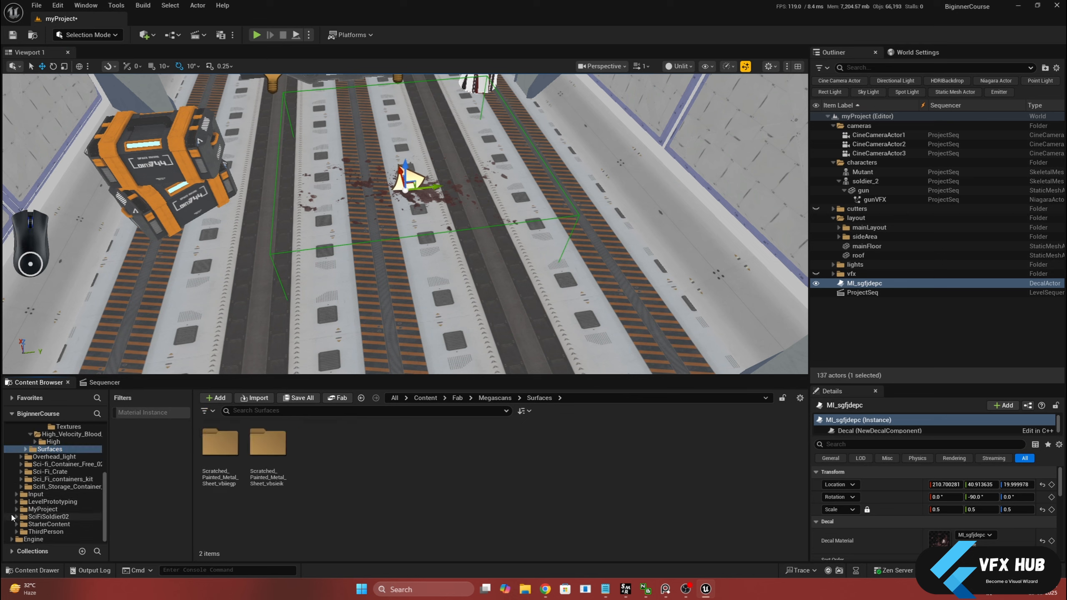
click(15, 508)
scroll(23, 512, down, 2)
click(43, 502)
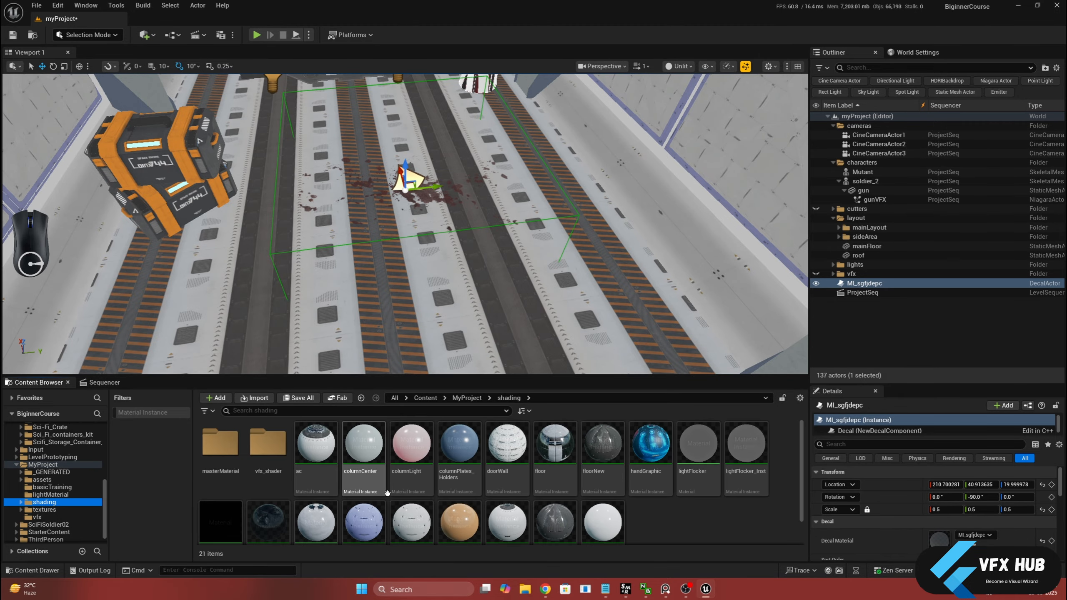
Create a new material named mm_decal in the masterMaterial folder and open it for editing
right_click(692, 531)
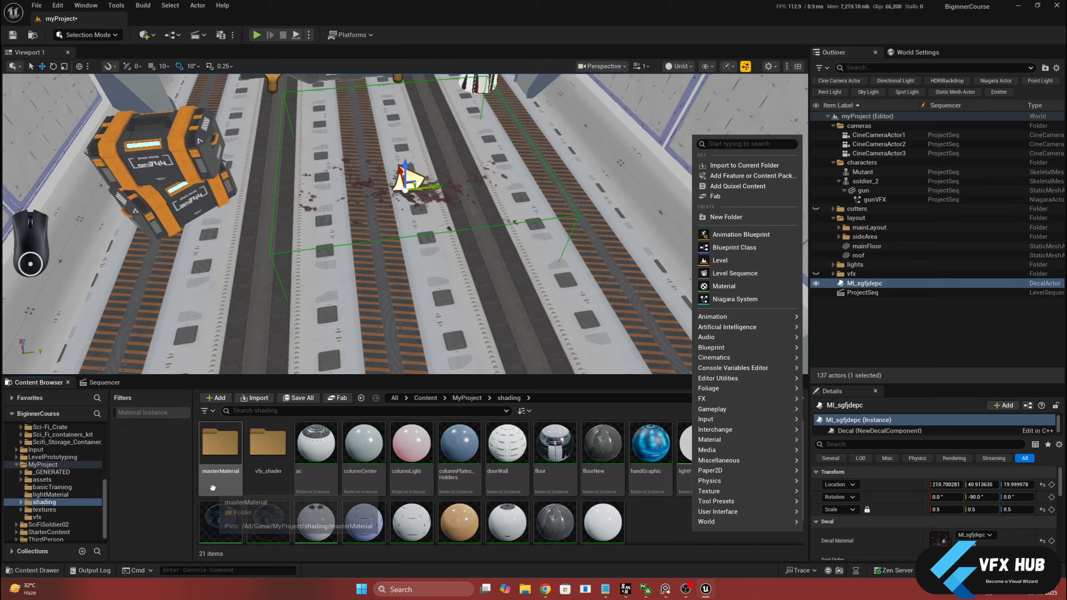
double_click(220, 441)
right_click(543, 504)
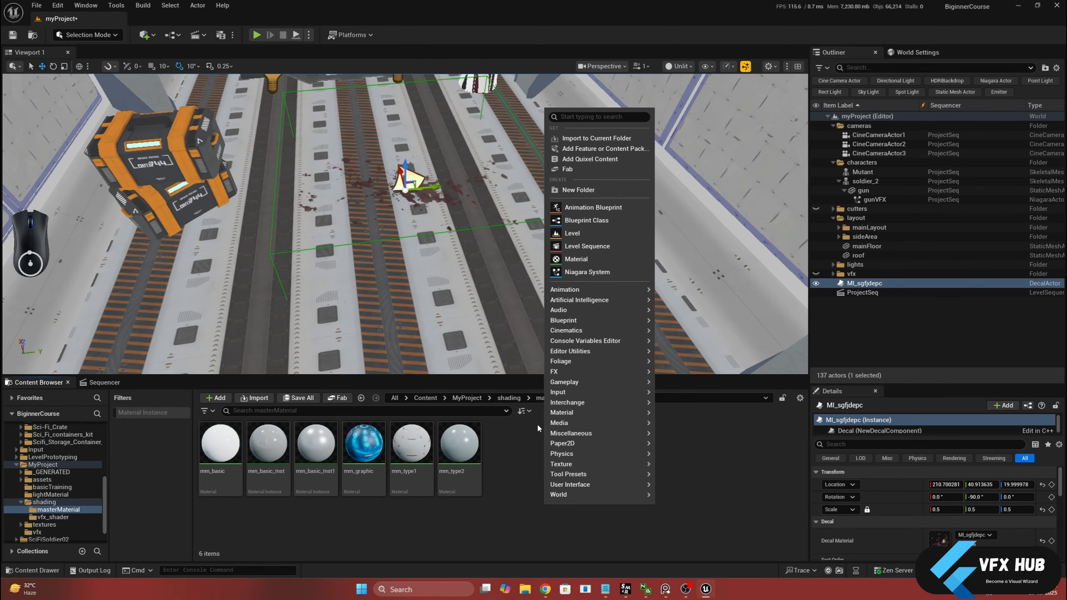
click(575, 259)
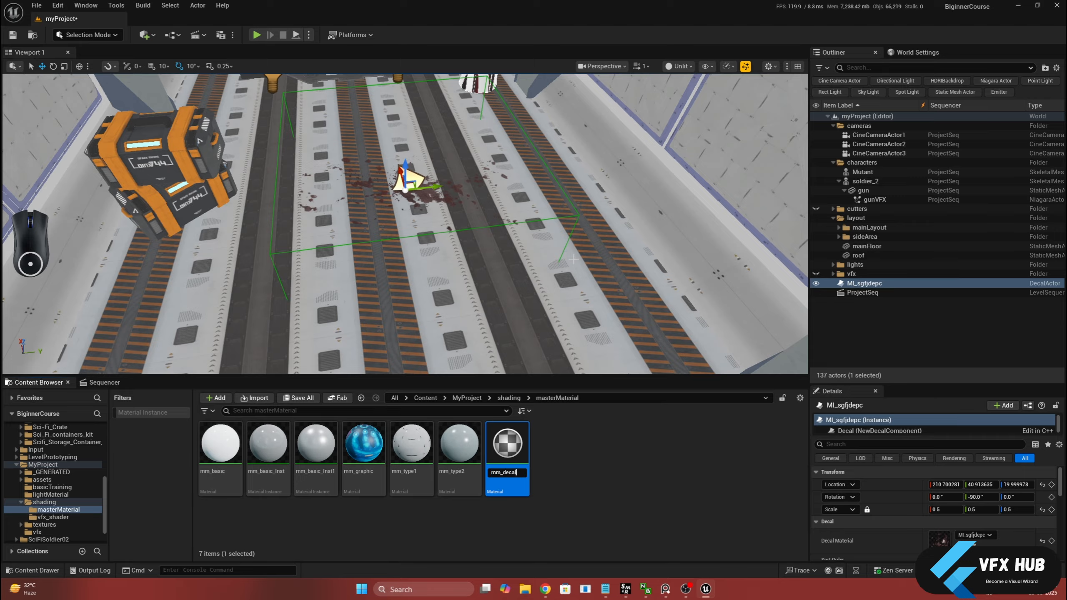
text(mm_decal)
key(Return)
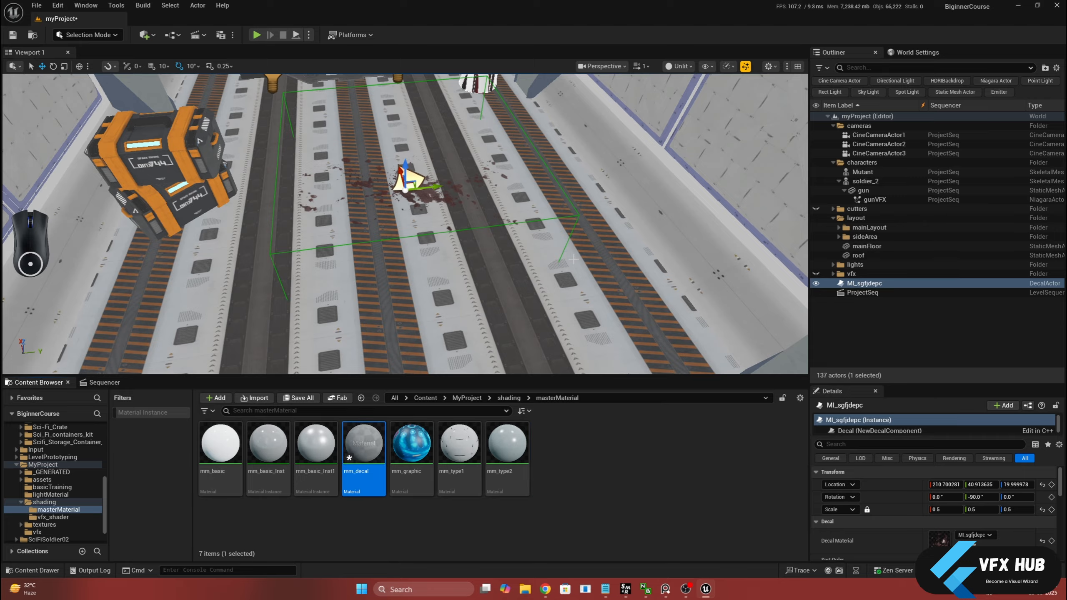
double_click(363, 441)
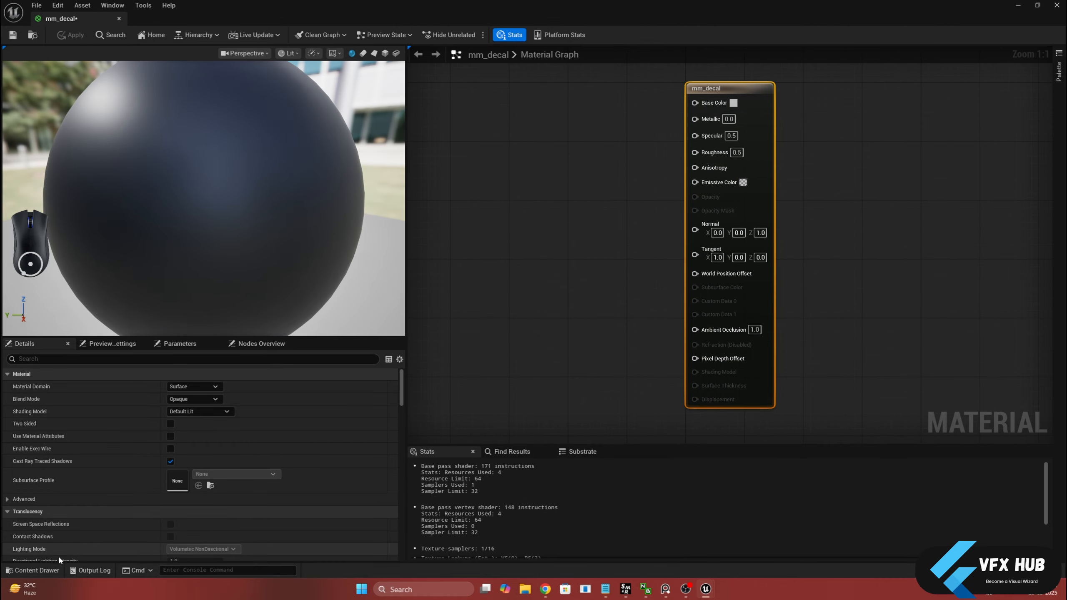
Browse to the Megascans Decals folder inside Fab and show only its textures
click(33, 570)
click(52, 540)
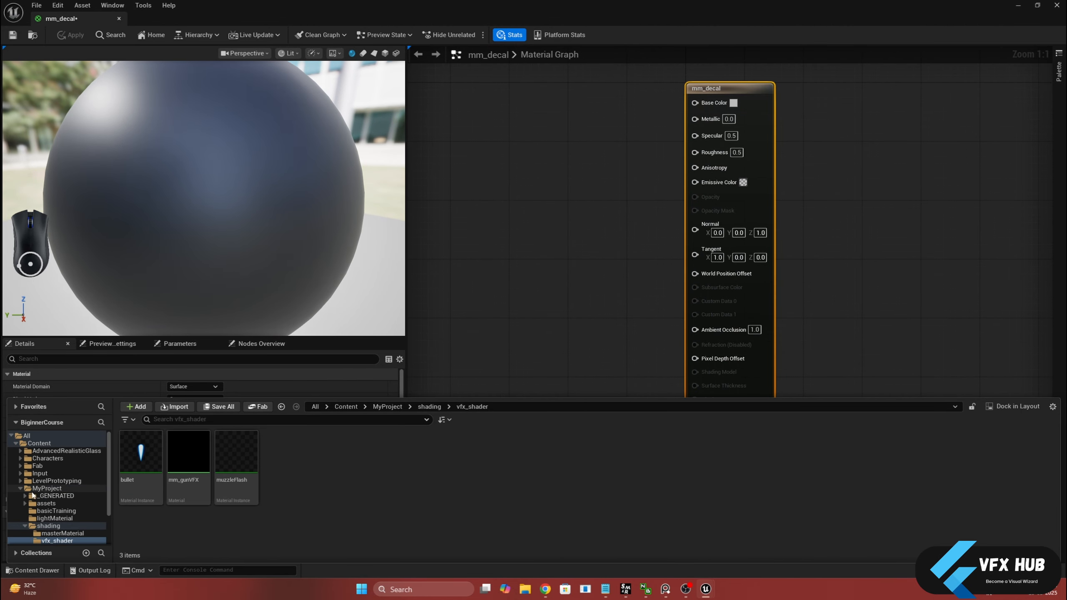
click(20, 466)
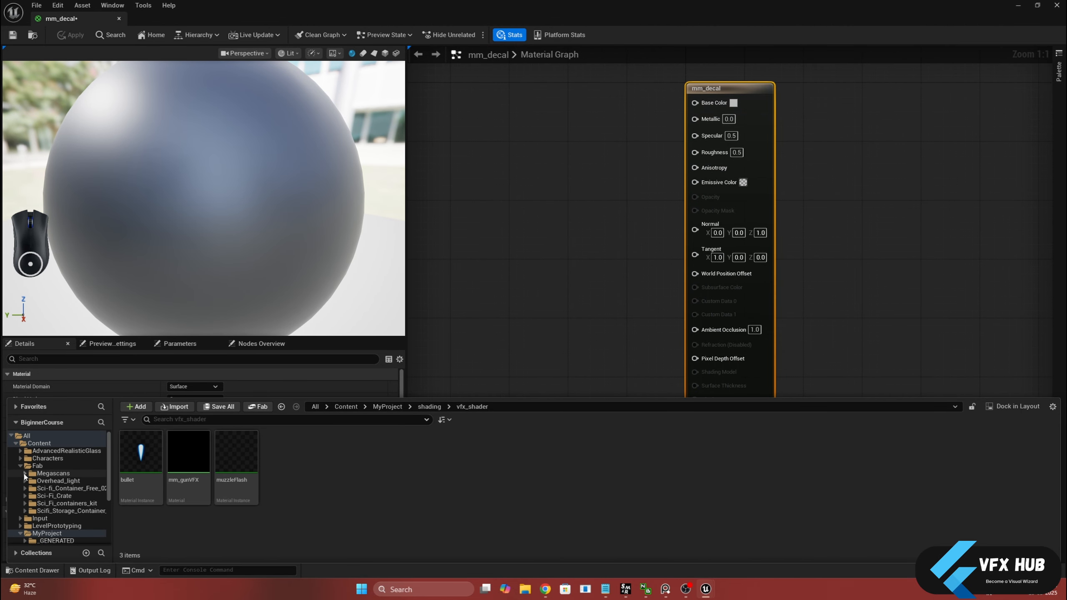
click(25, 474)
click(30, 481)
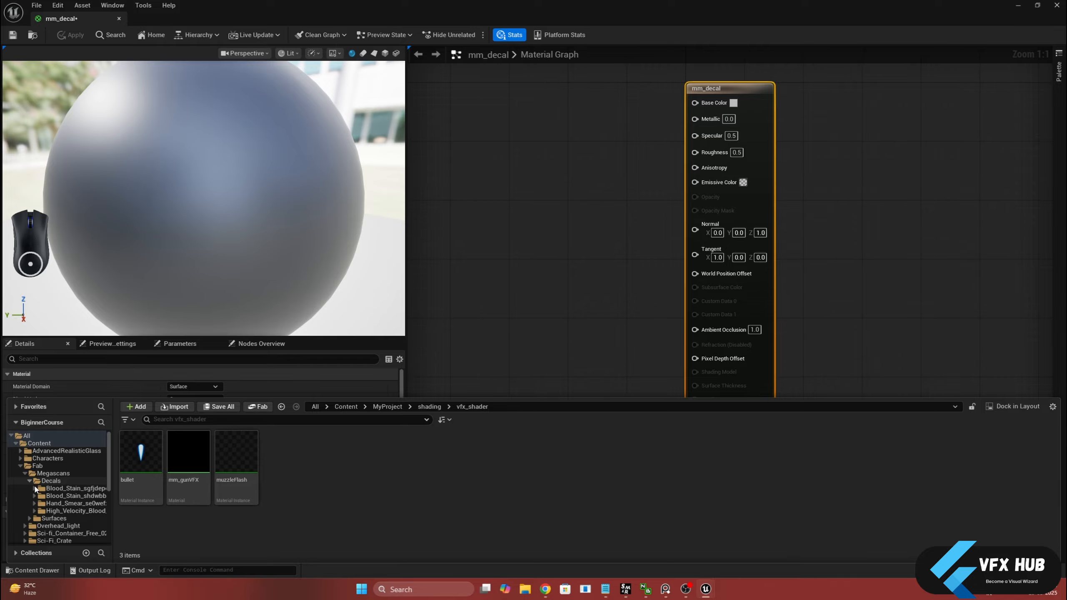
click(130, 420)
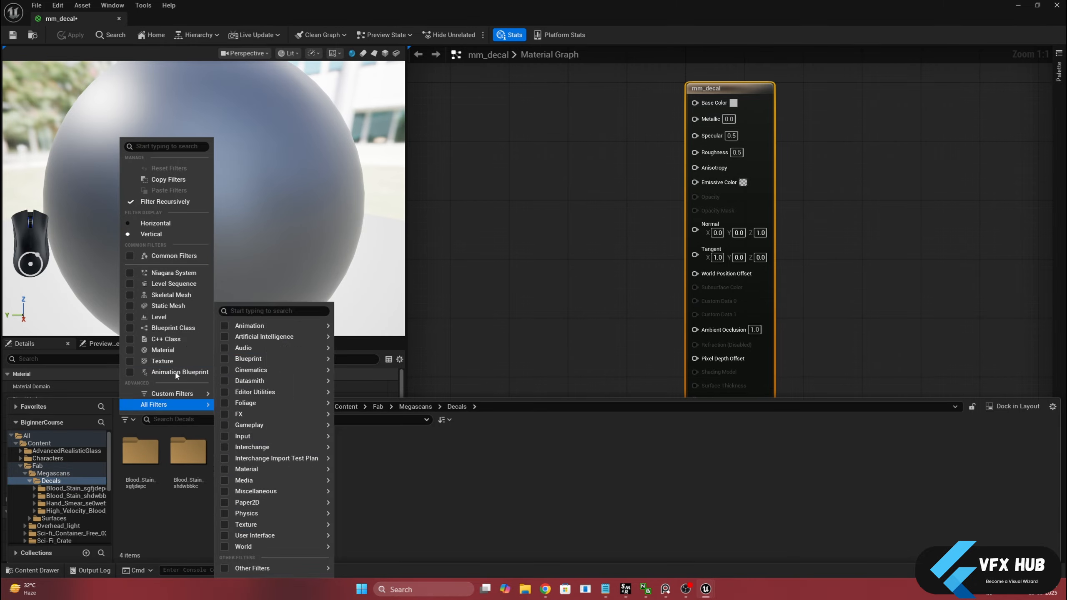
mouse_move(178, 403)
mouse_move(250, 470)
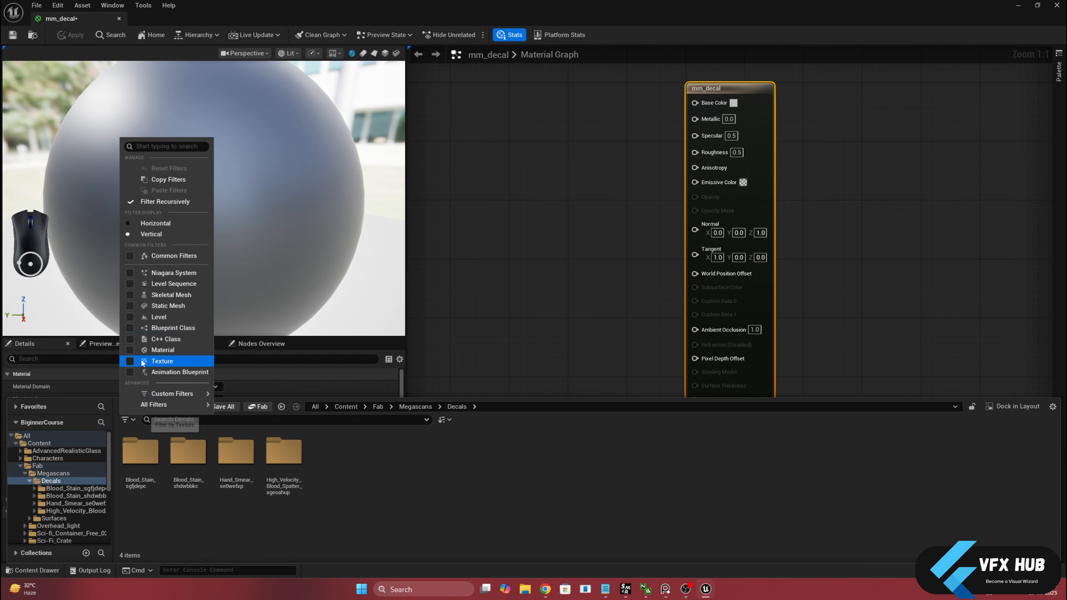
click(128, 361)
click(148, 463)
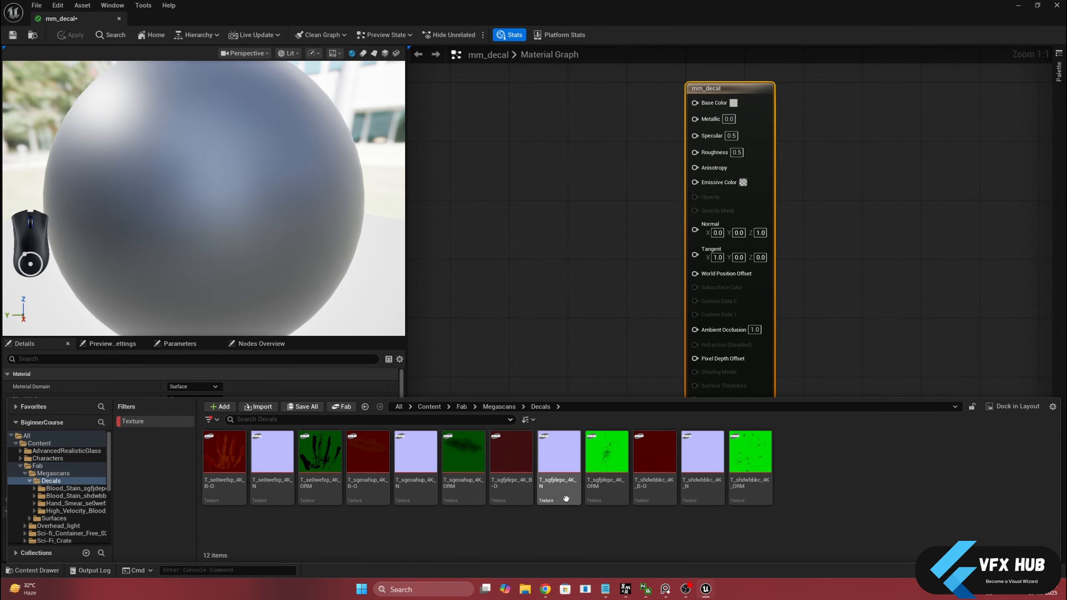
Select the T_shdwbbkc_4K_B-O and T_shdwbbkc_4K_N textures in the Blood_Stain_shdwbbkc folder
click(67, 496)
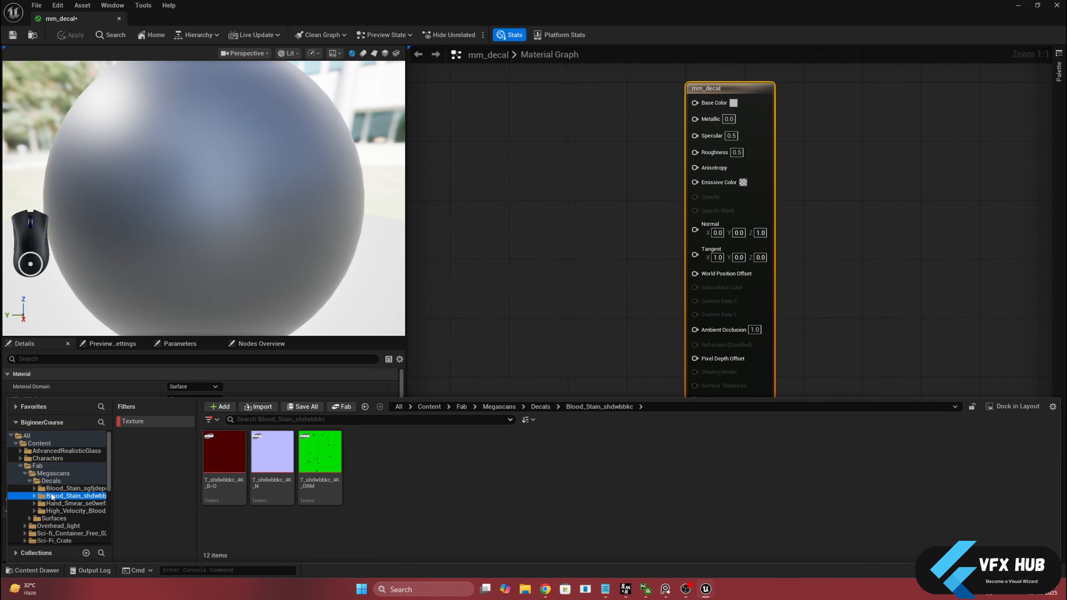
click(237, 474)
ctrl+click(275, 469)
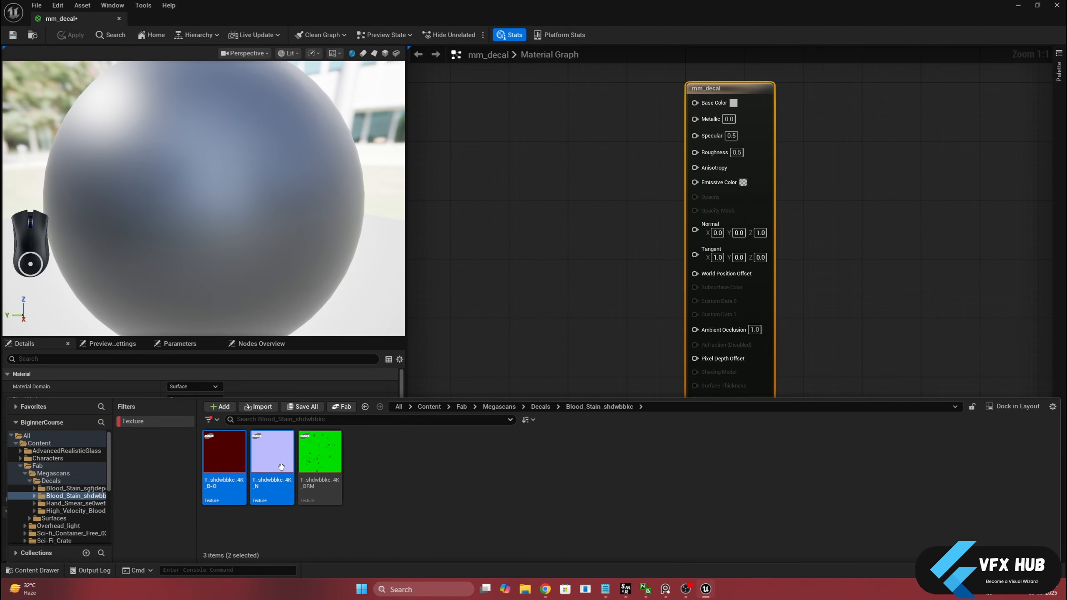
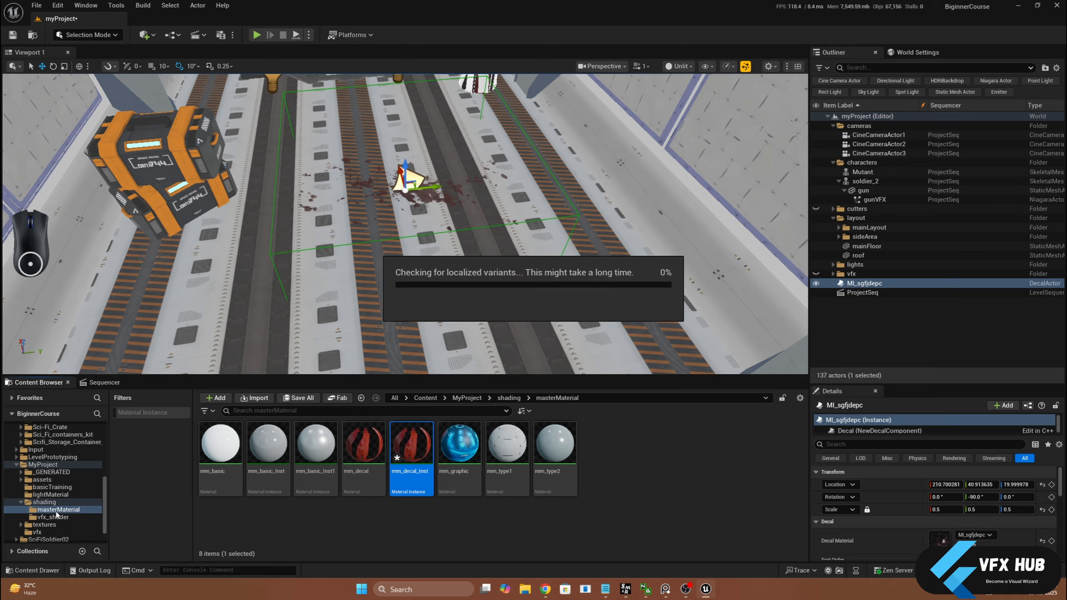
Open the shading folder in MyProject that holds the mm_decal_Inst material instance
click(45, 501)
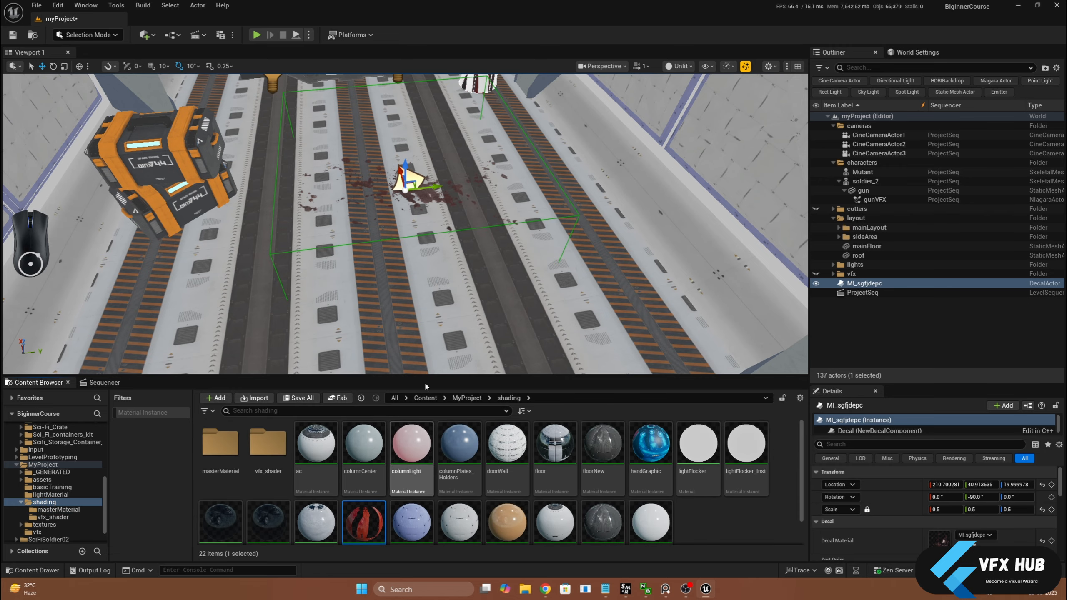
alt+drag(451, 200, 455, 151)
key(f)
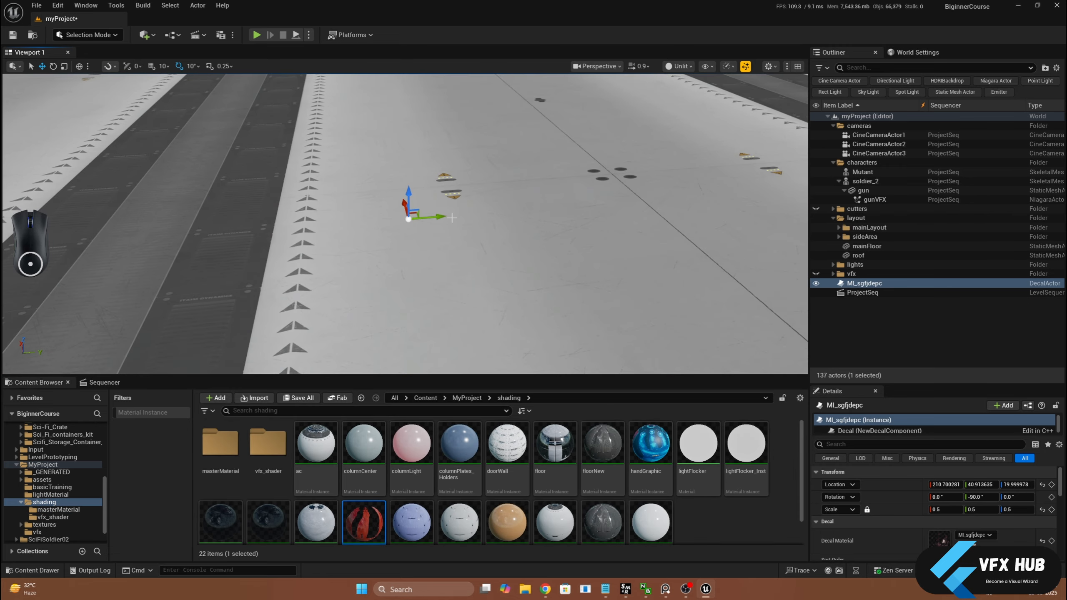
scroll(452, 199, down, 8)
alt+drag(452, 199, 455, 181)
drag(363, 522, 392, 284)
scroll(389, 273, down, 4)
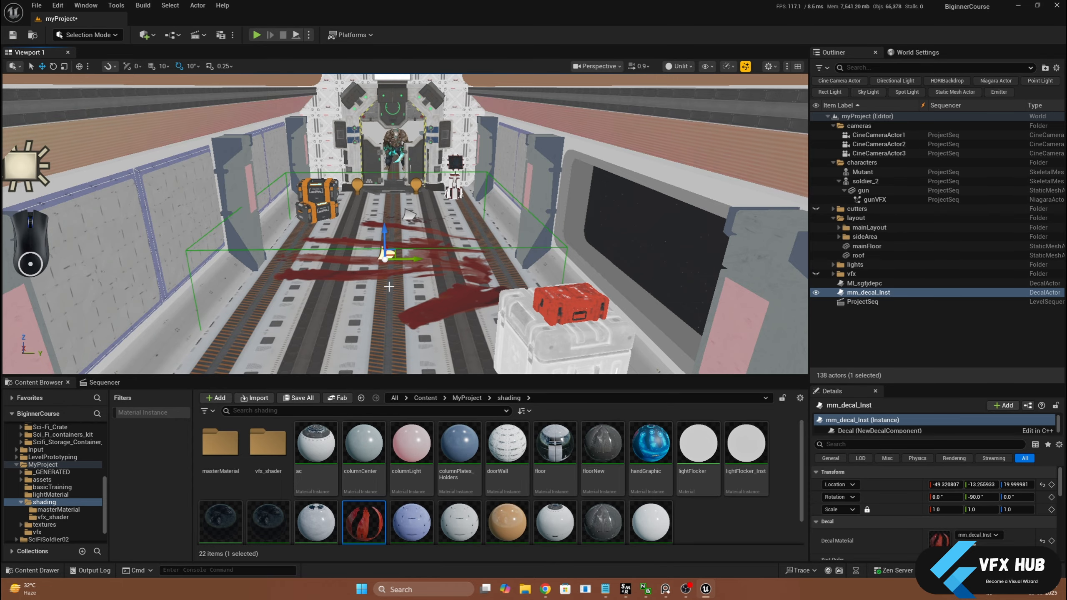
key(Delete)
Place a Decal Actor on the corridor floor and assign mm_decal_Inst as its decal material
click(146, 35)
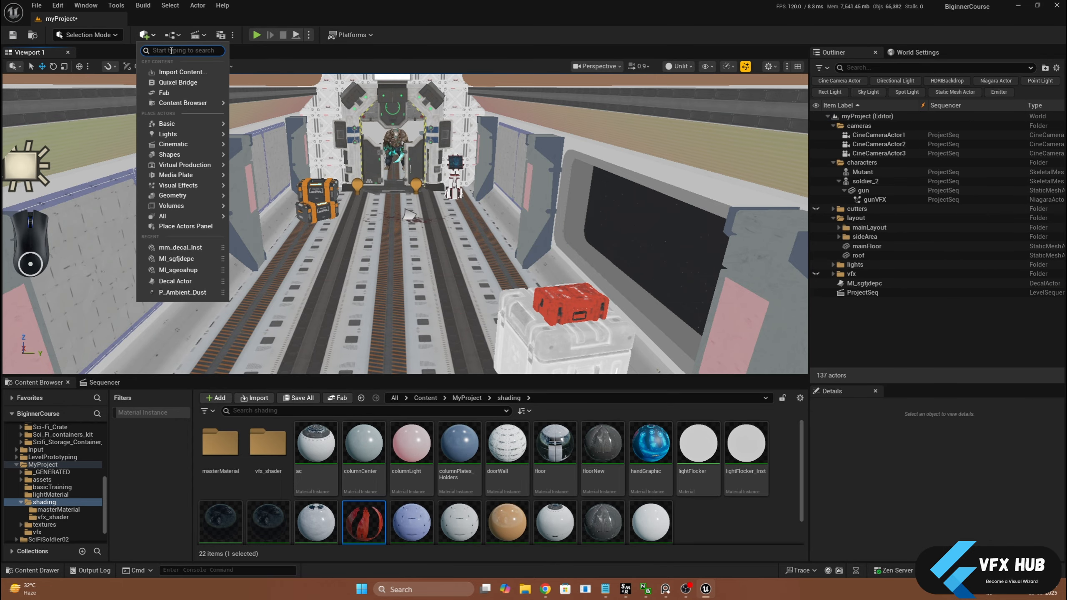
text(deca)
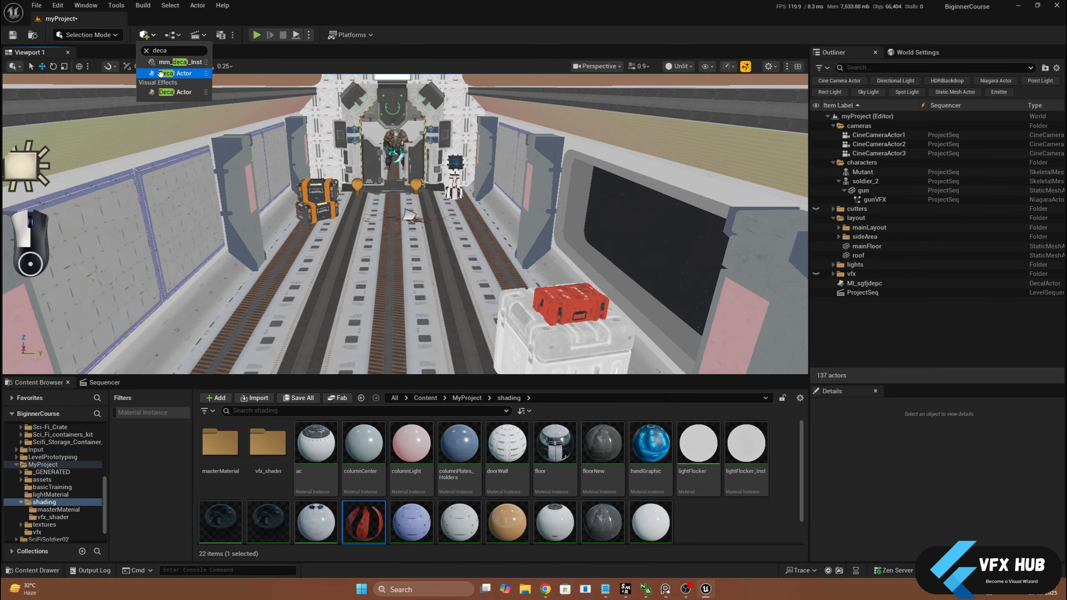
drag(160, 75, 388, 262)
scroll(388, 261, down, 3)
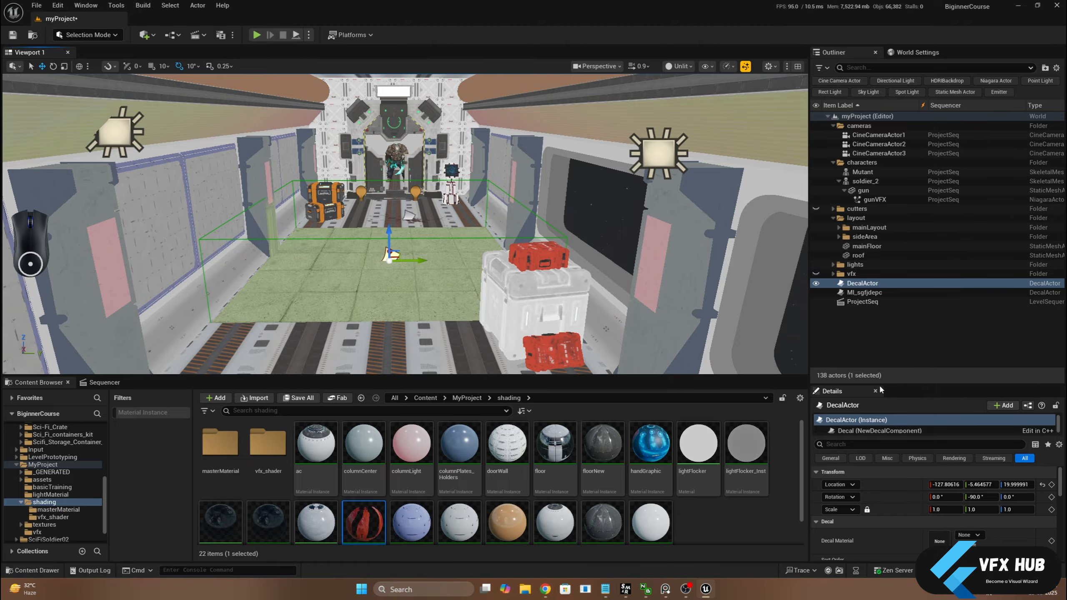
drag(865, 383, 865, 287)
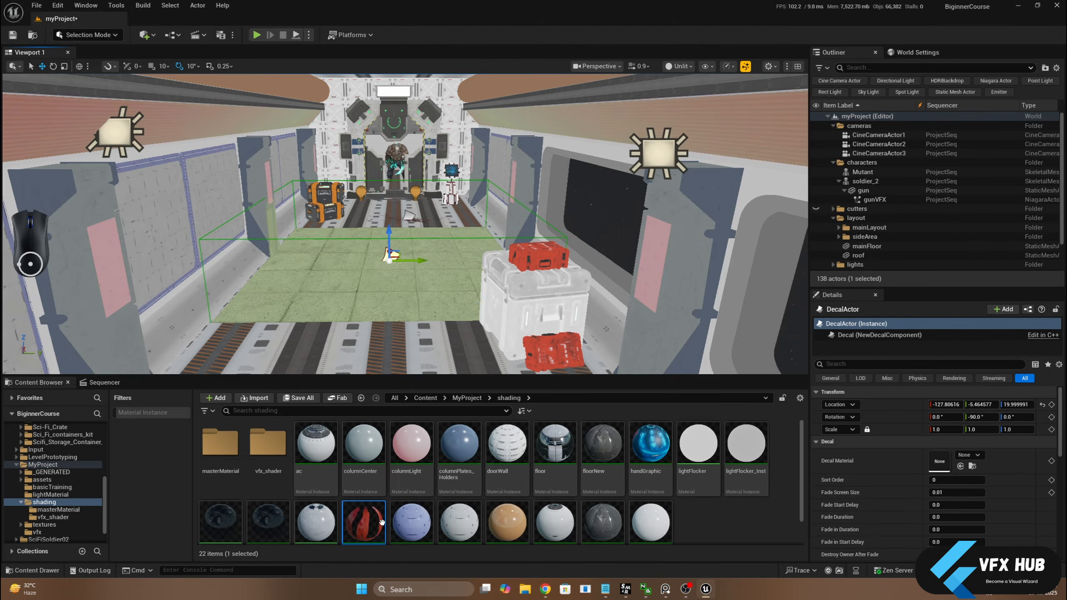
drag(364, 521, 937, 459)
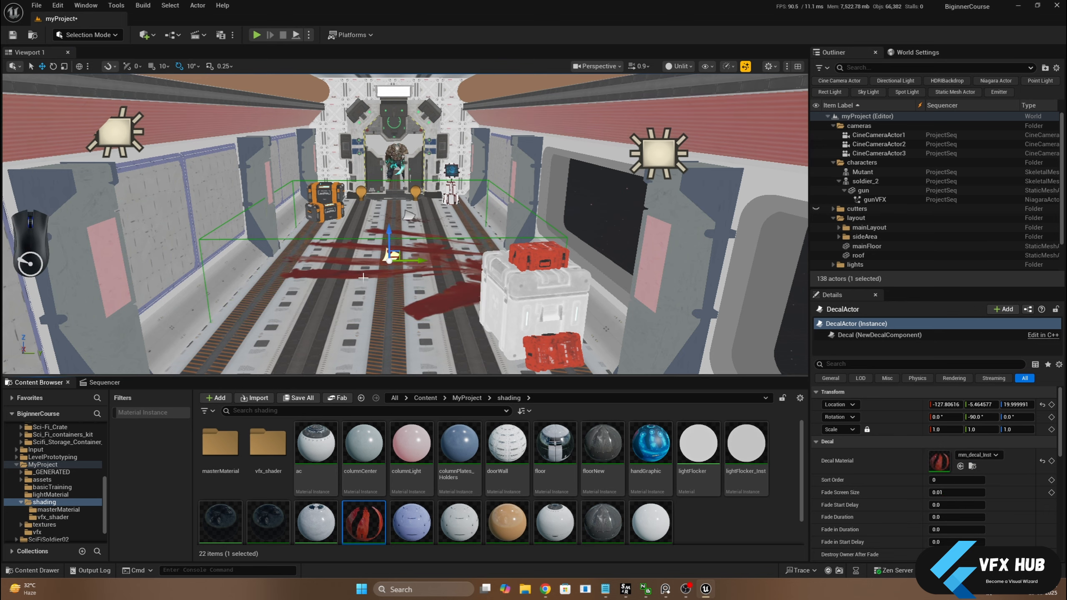
scroll(350, 249, up, 5)
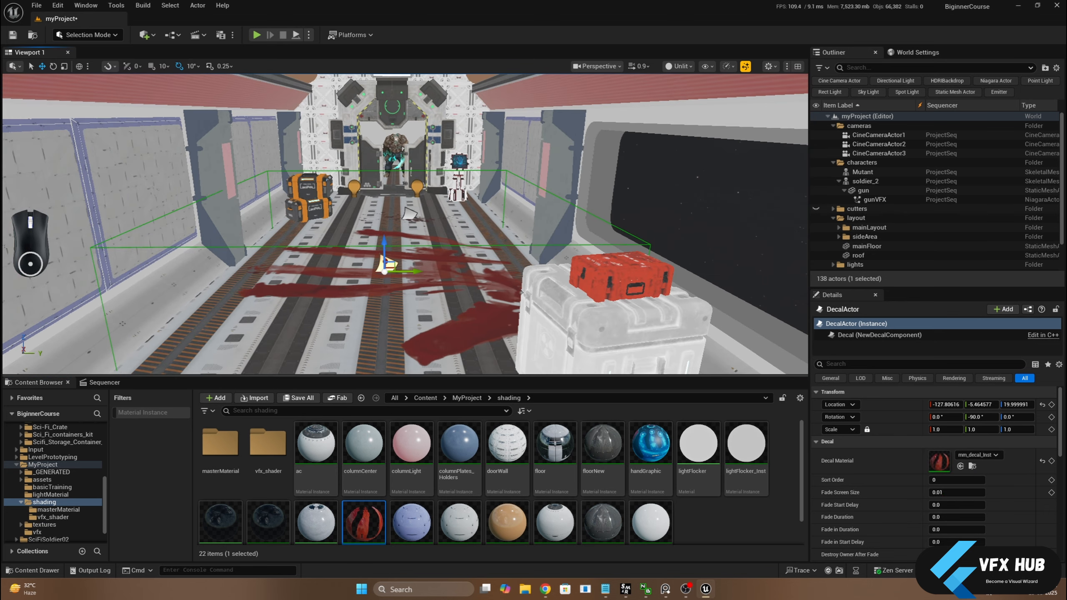
Raise the Decal Actor to a Z location of about 46 and set its uniform scale to 0.5
drag(381, 230, 377, 194)
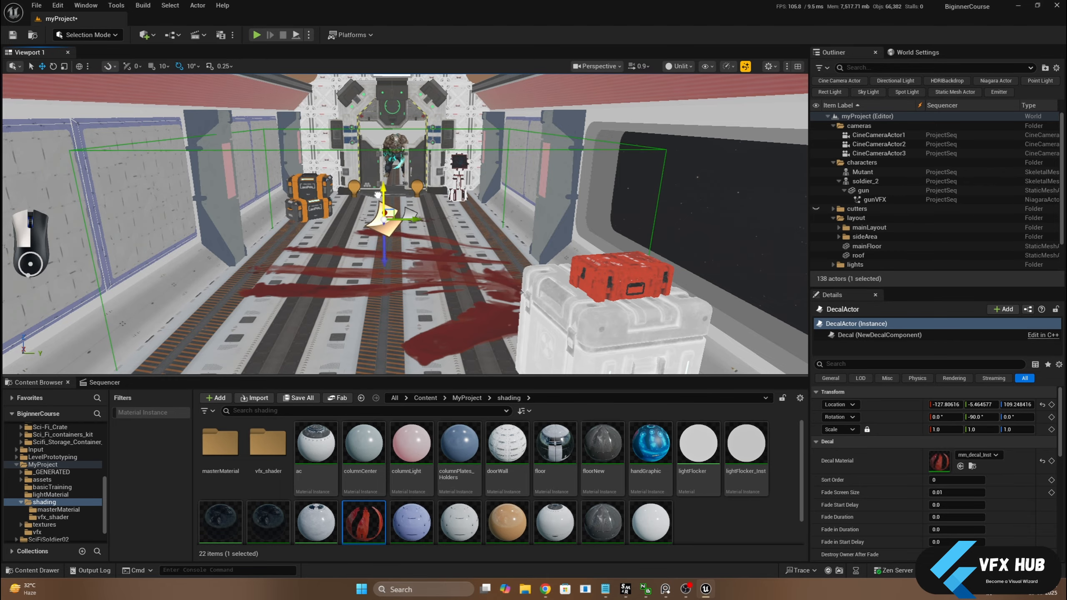
click(950, 431)
text(0.5)
key(Return)
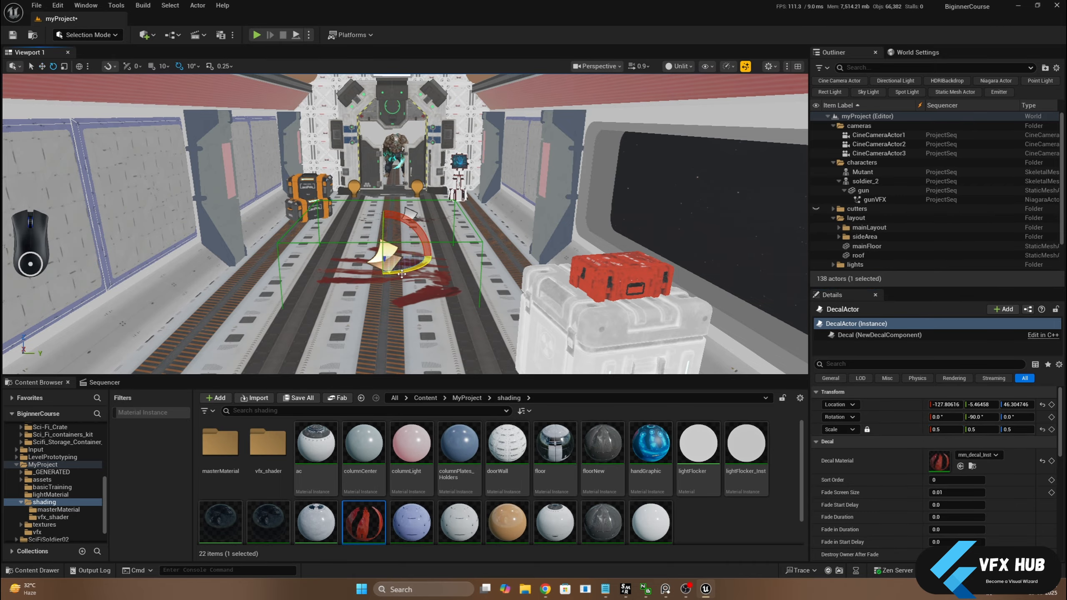
Rotate the decal to -90° around the vertical axis and hide the roof in the level
drag(402, 274, 372, 273)
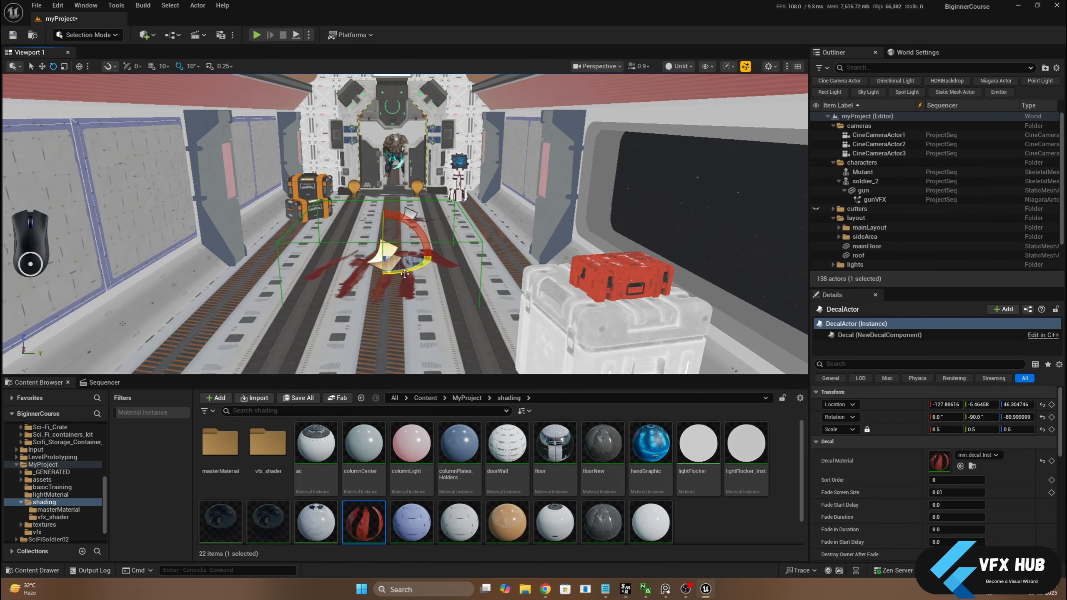
alt+drag(437, 264, 414, 346)
click(462, 256)
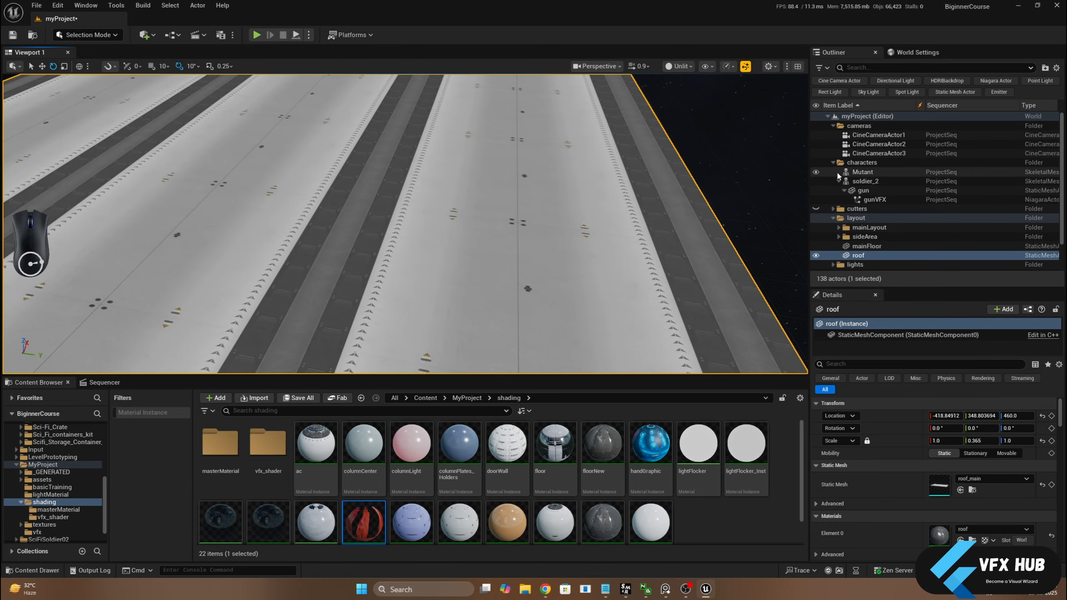
click(815, 256)
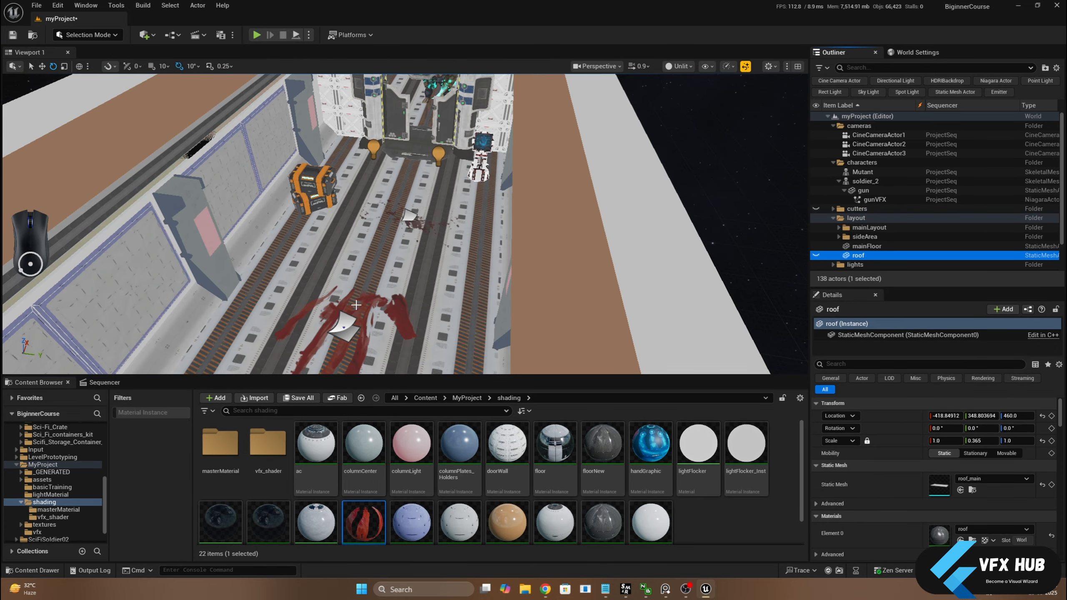
Stretch the decal along the corridor to a Y scale of about 1.67 and move it to the doorway at about X 507.6
click(343, 328)
alt+drag(380, 238, 268, 273)
key(w)
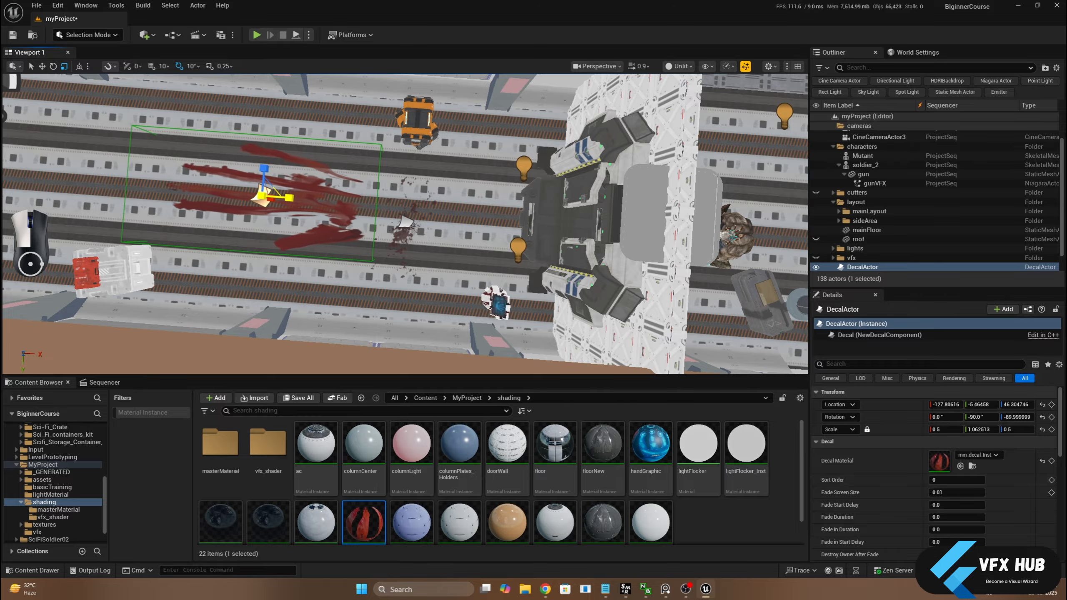
alt+drag(239, 216, 334, 201)
alt+drag(409, 217, 406, 222)
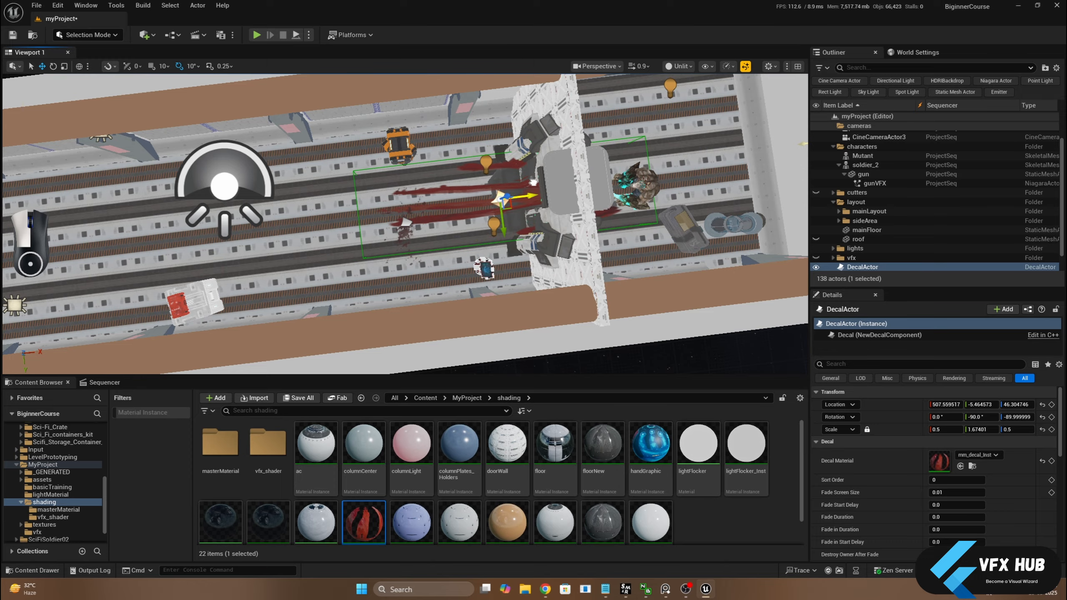
Examine how the blood decal projects onto the floor, doorway and console from several angles
alt+drag(405, 223, 521, 168)
scroll(406, 222, up, 6)
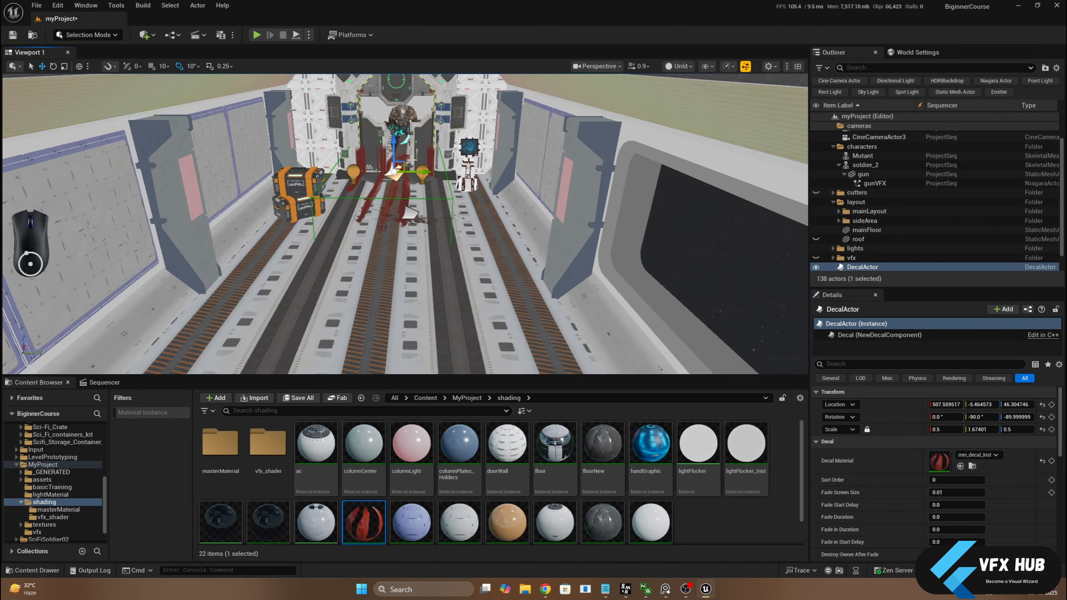
middle_drag(400, 169, 410, 217)
scroll(401, 169, up, 7)
middle_drag(401, 169, 384, 220)
scroll(401, 168, up, 3)
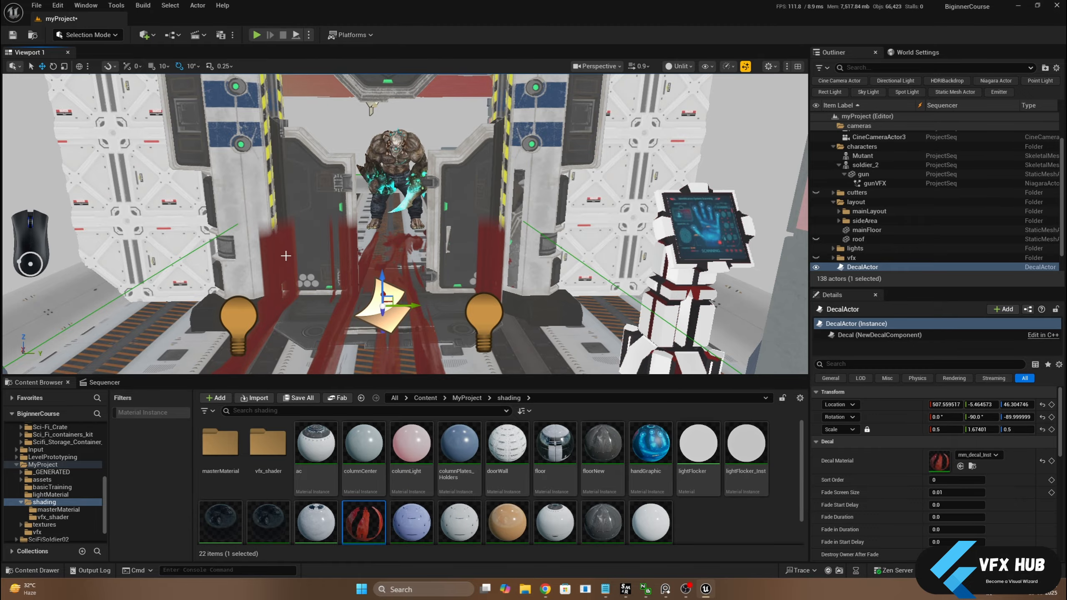
alt+drag(282, 227, 345, 202)
alt+middle_drag(282, 227, 404, 158)
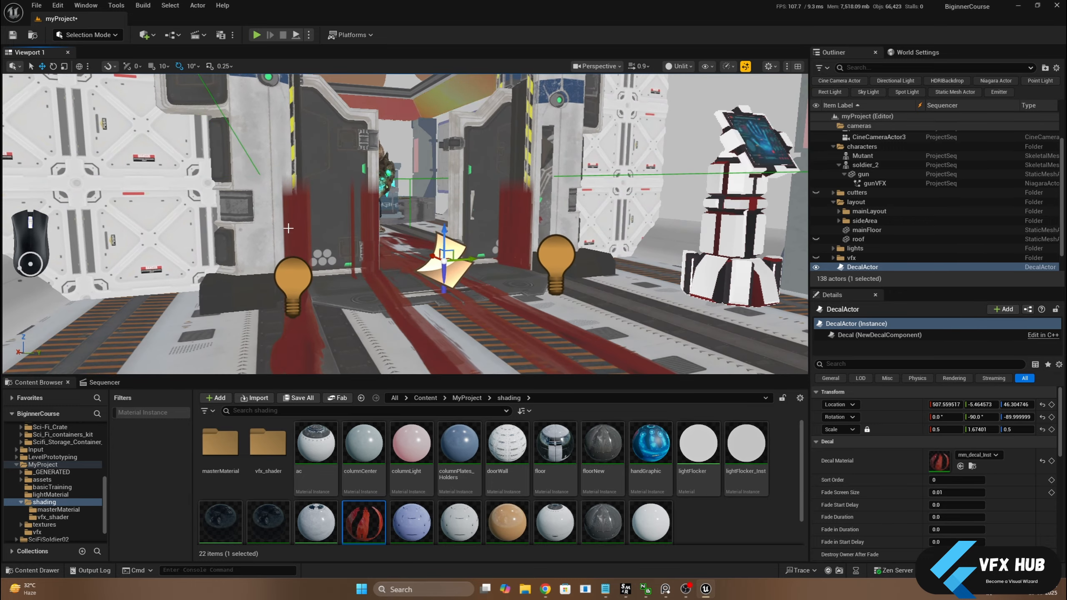
alt+drag(282, 227, 248, 216)
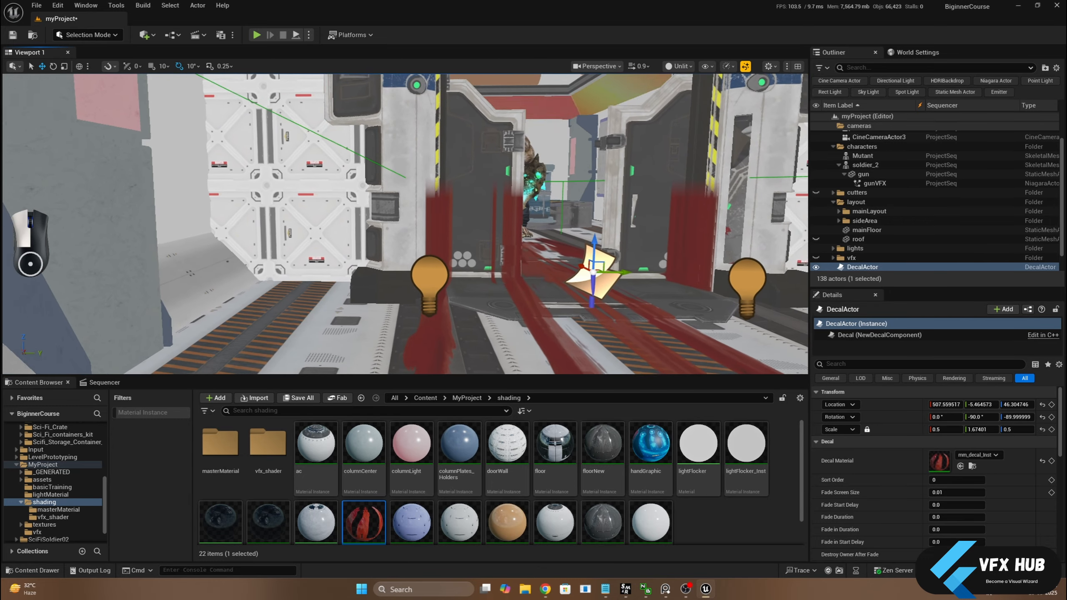
alt+middle_drag(283, 228, 168, 221)
scroll(307, 223, down, 8)
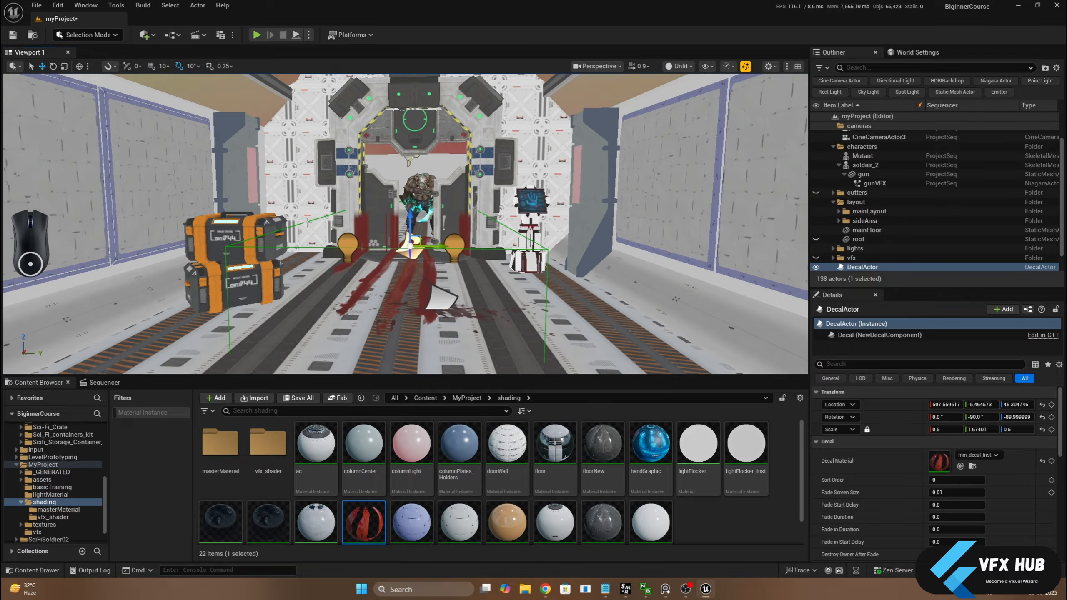
Flatten the decal's projection to an X scale of about 0.113 and lower it to a Z location of about 14.66
alt+drag(316, 222, 325, 208)
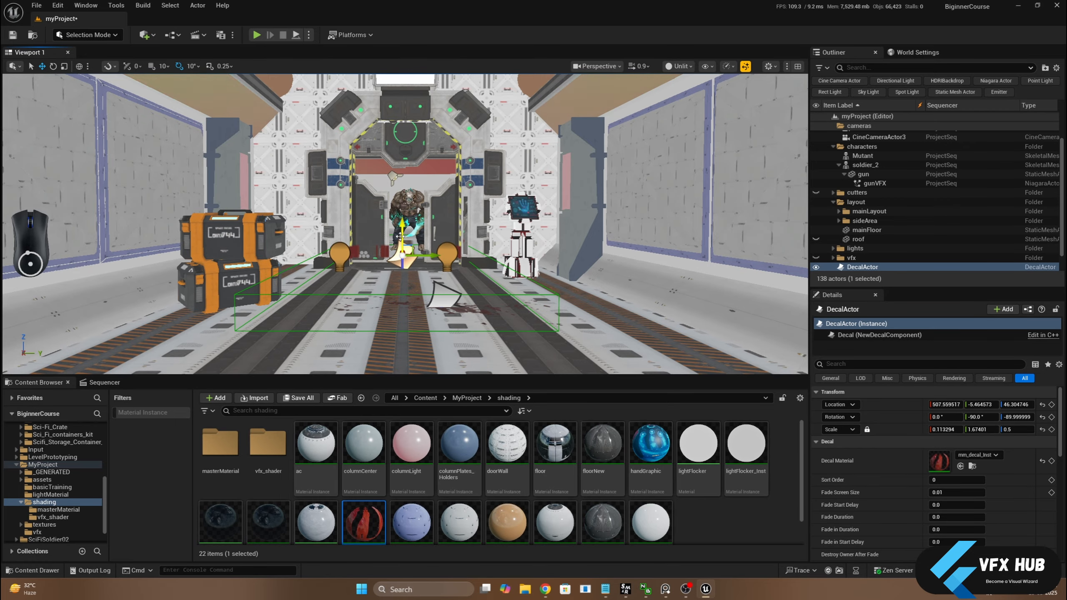
drag(399, 237, 401, 243)
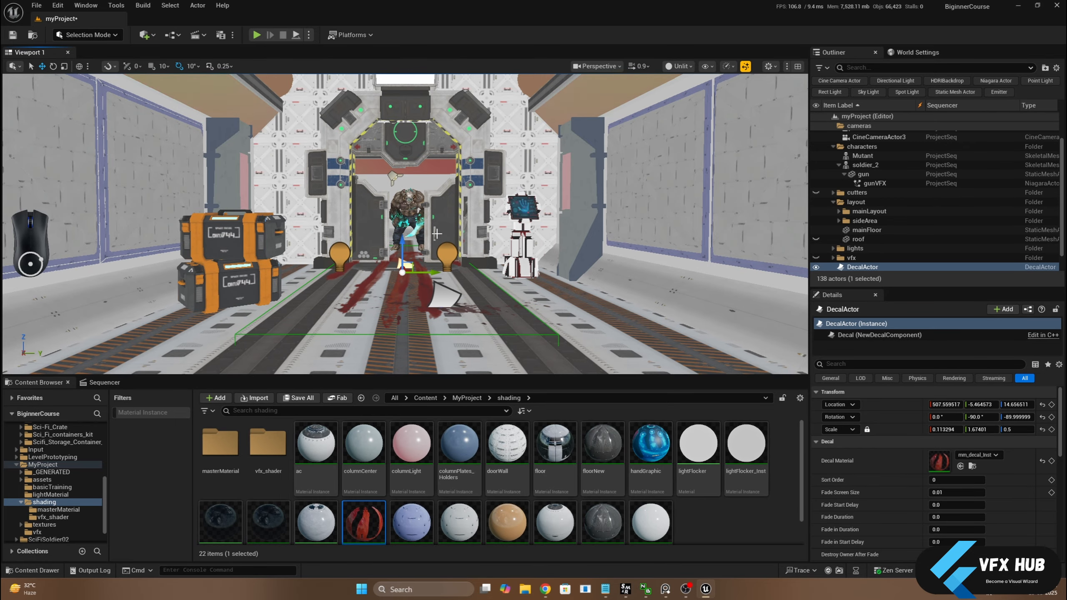
alt+drag(437, 234, 384, 248)
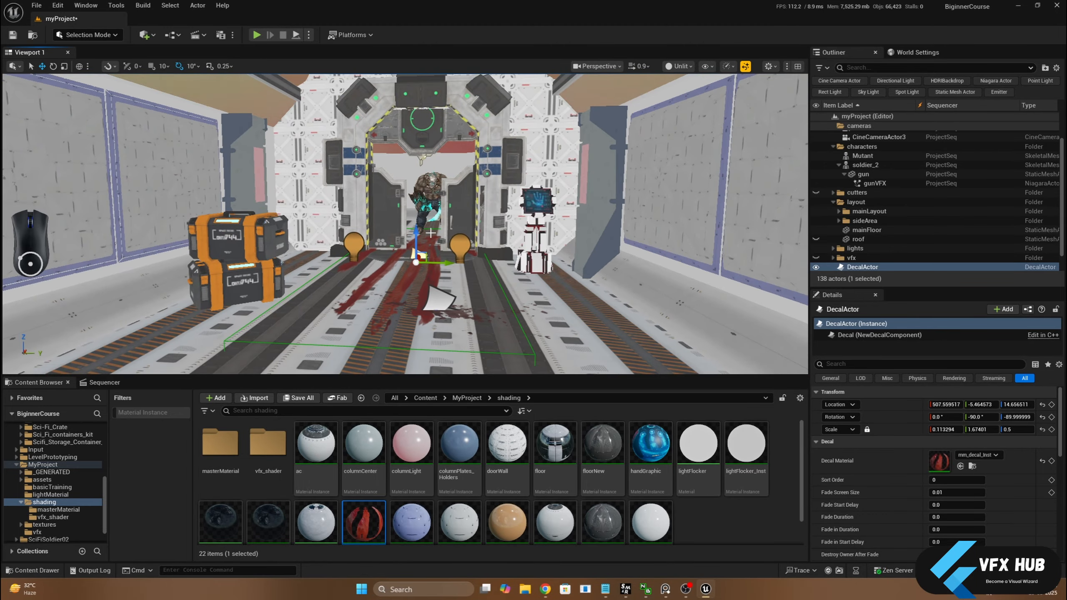
Try turning off Receives Decals for the door and inspect the same setting on the Mutant
click(410, 210)
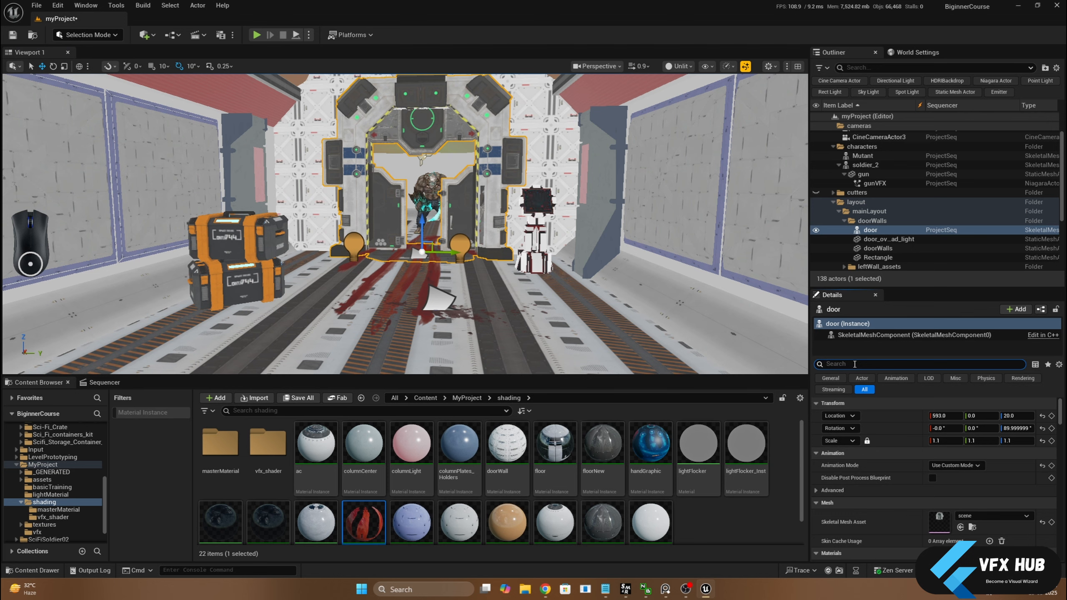
click(854, 364)
text(decal)
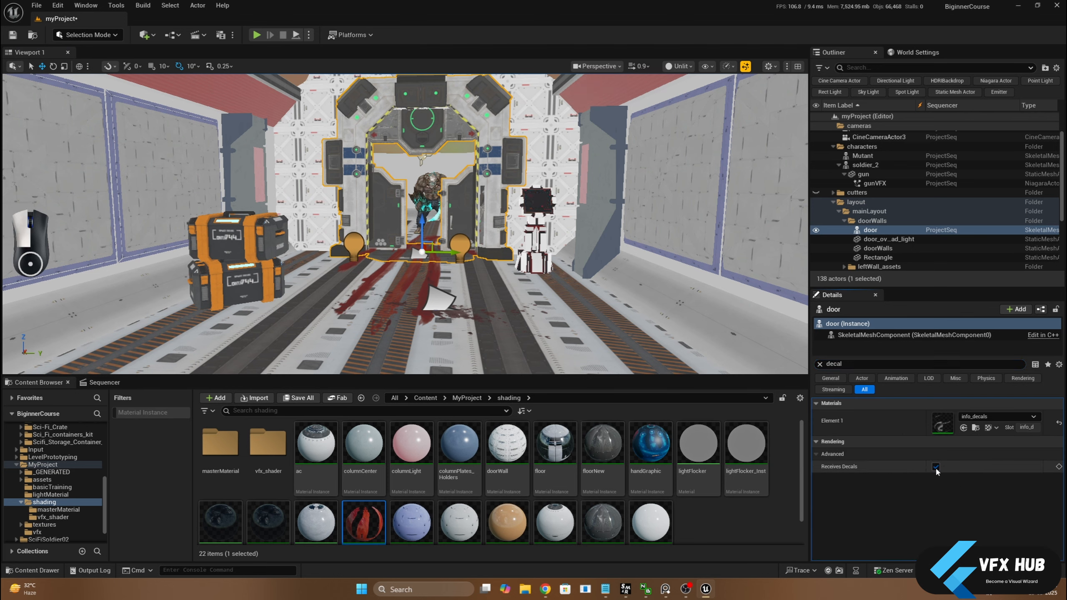
click(435, 185)
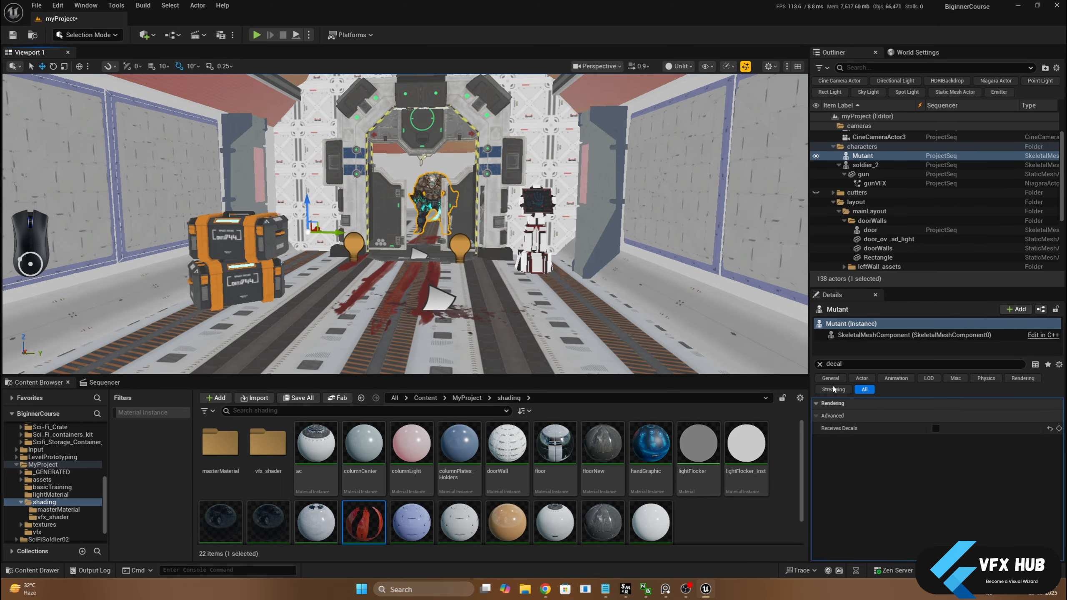
Inspect the blood decal at the doorway up close and turn Receives Decals back on for the door
click(438, 299)
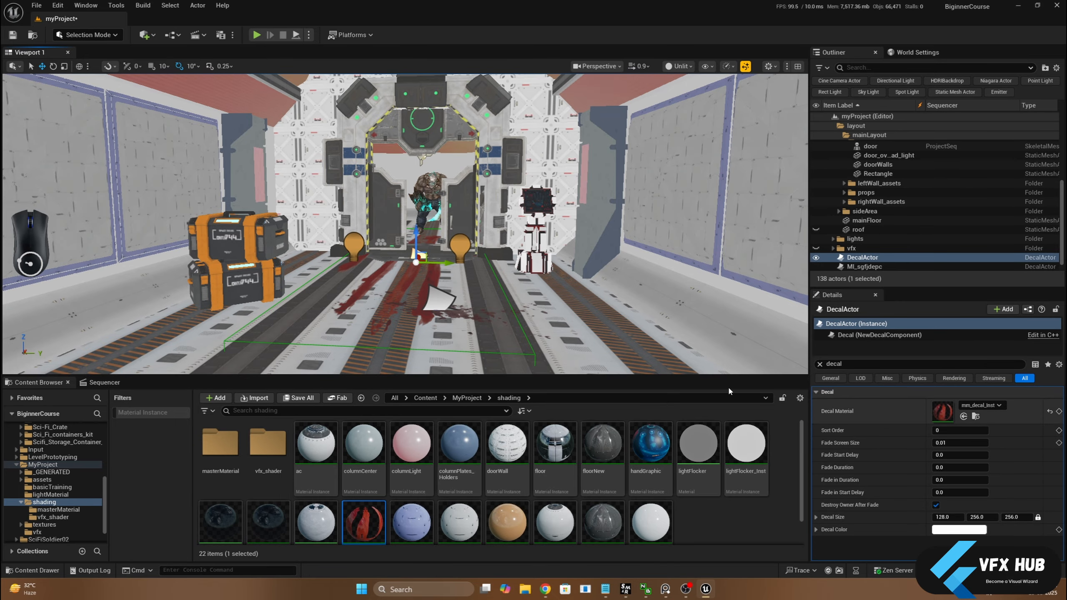
key(f)
scroll(427, 252, up, 2)
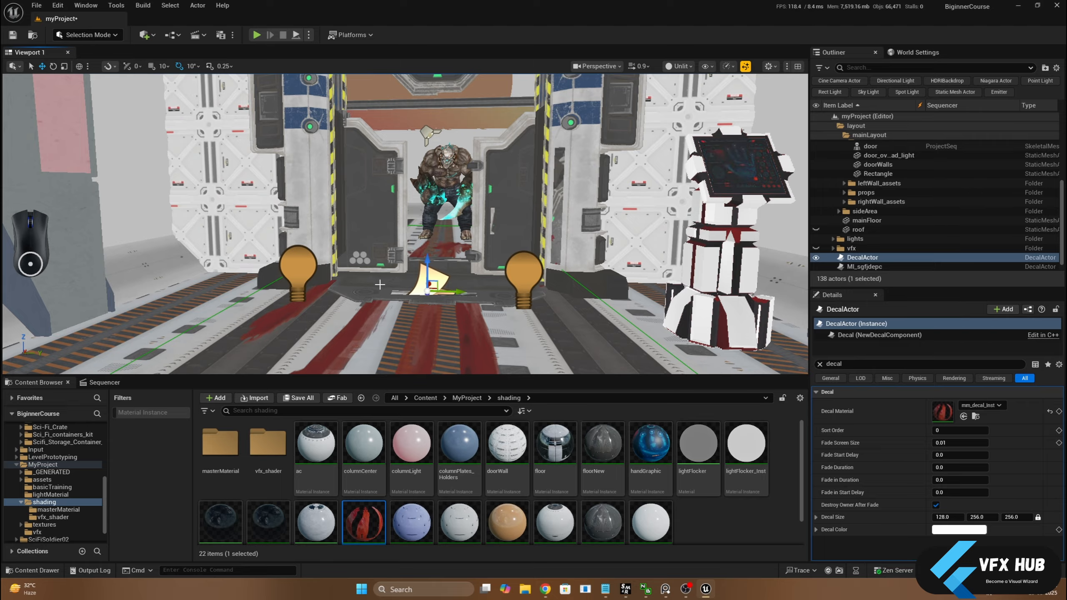
click(382, 216)
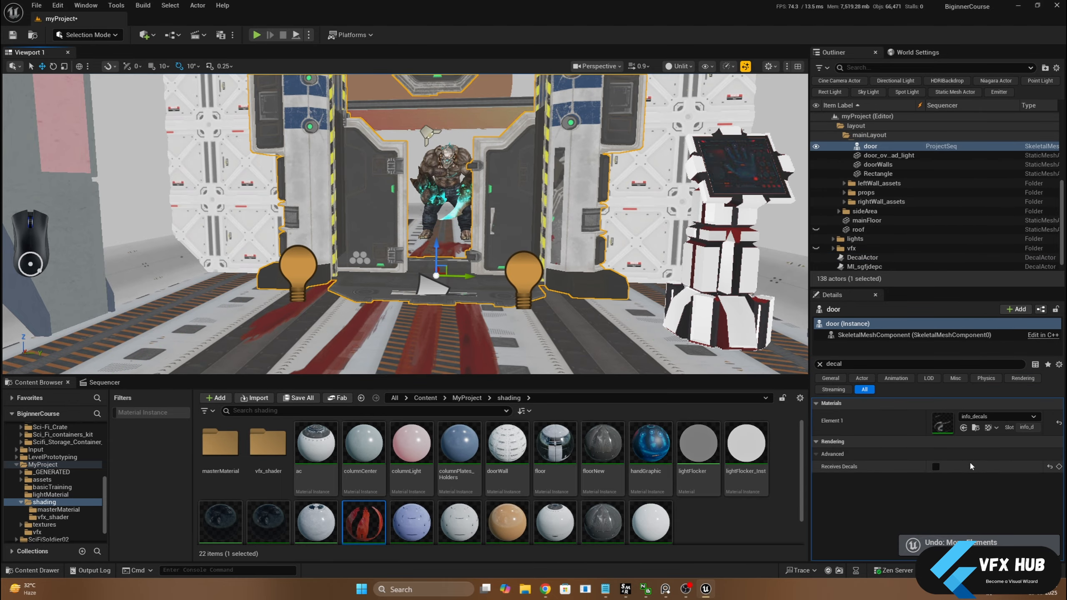
click(933, 467)
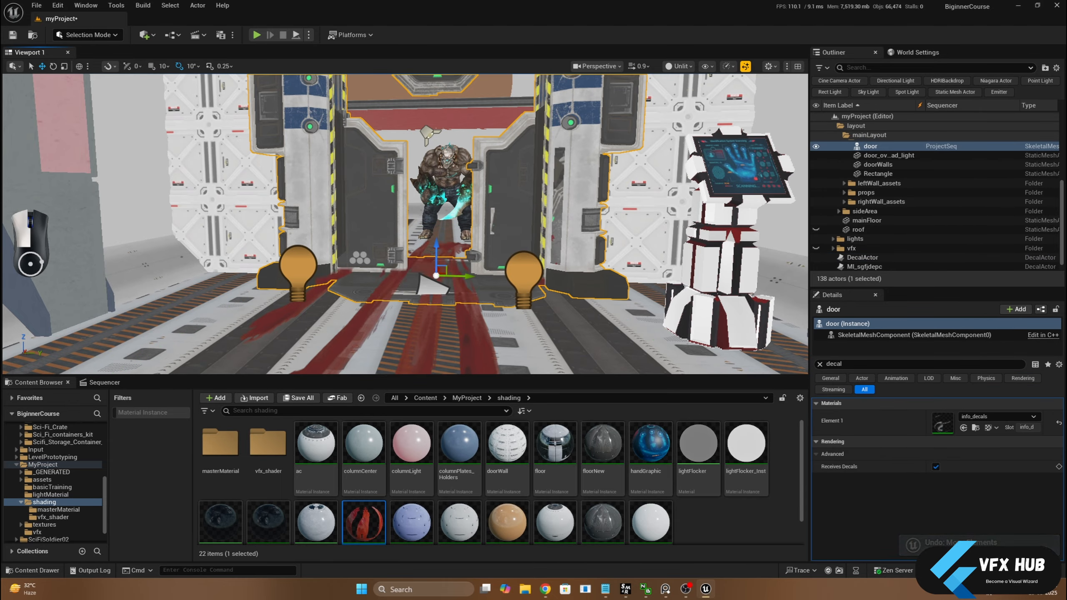
Nudge the blood decal slightly along Y toward the console and switch the viewport to Lit shading
click(444, 281)
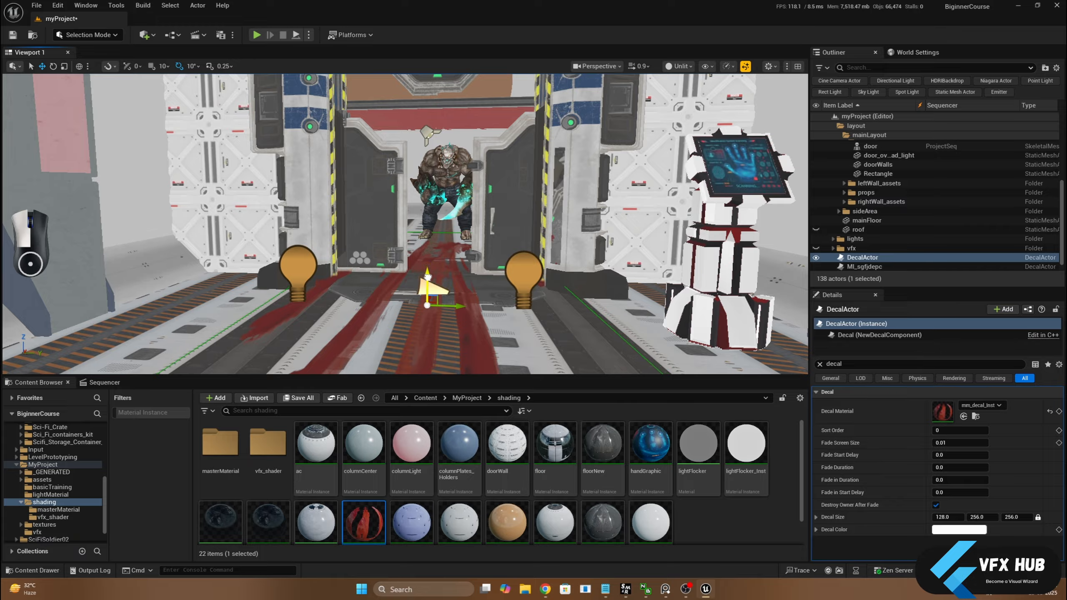
drag(463, 307, 474, 307)
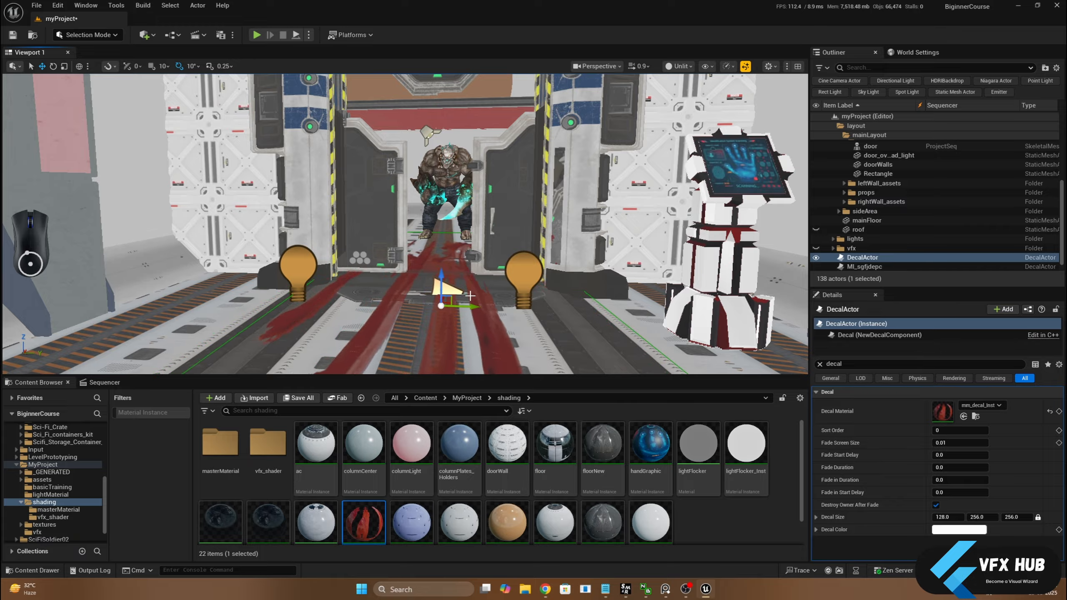
click(678, 66)
click(683, 105)
scroll(562, 188, down, 10)
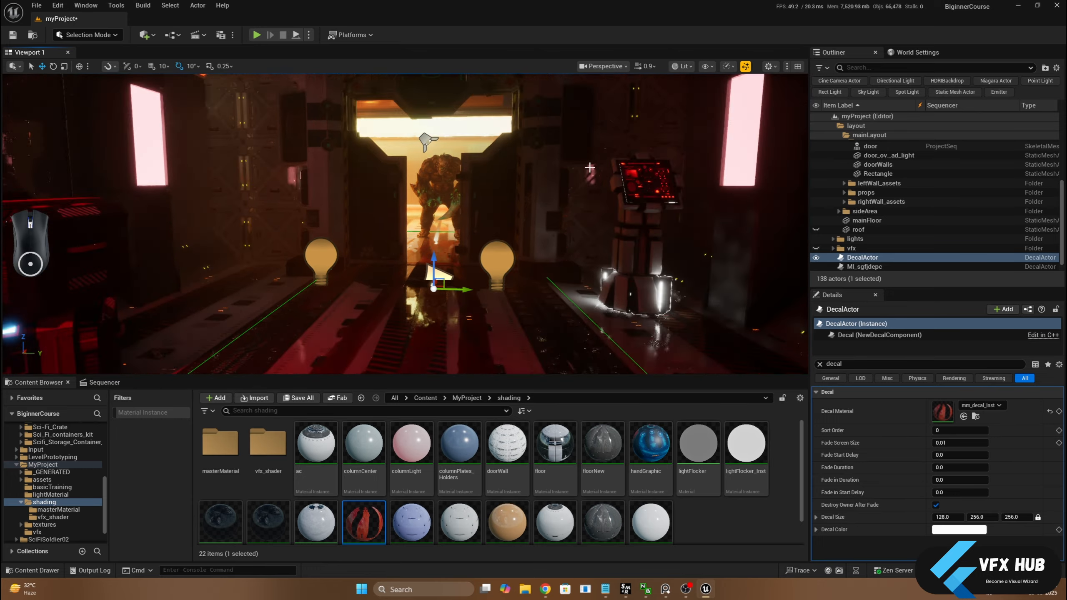
scroll(562, 188, up, 6)
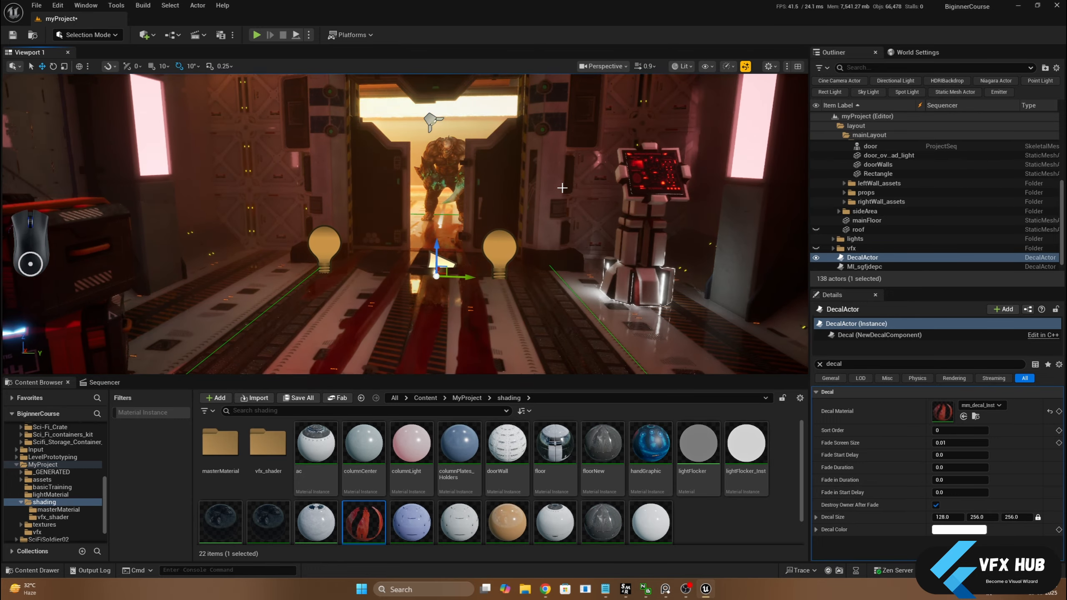
Rotate the doorway blood decal around its vertical axis so its streaks angle toward the console
middle_drag(562, 188, 562, 147)
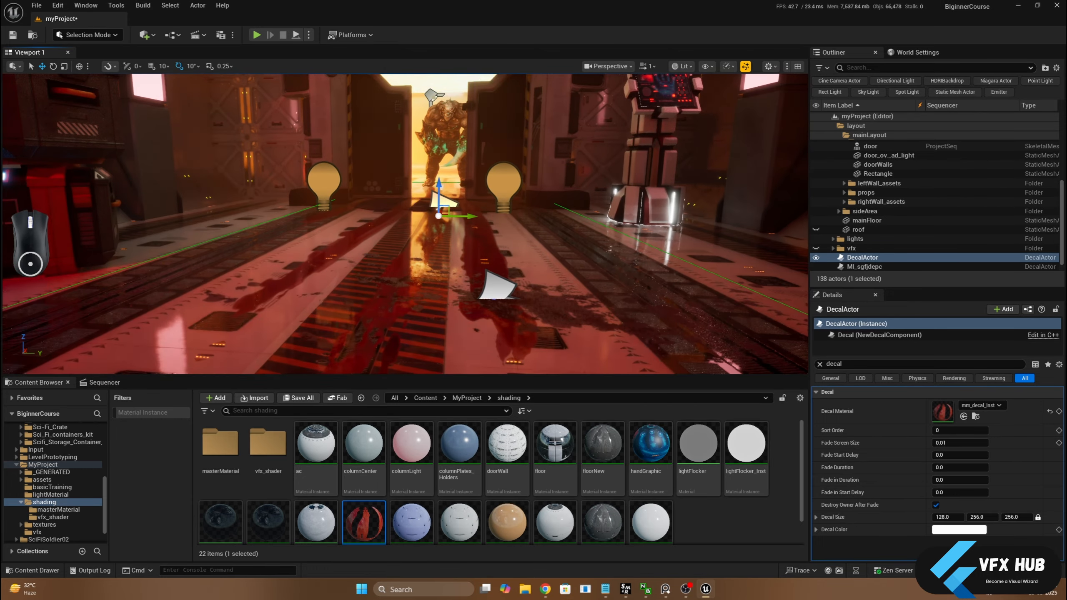
scroll(562, 188, up, 5)
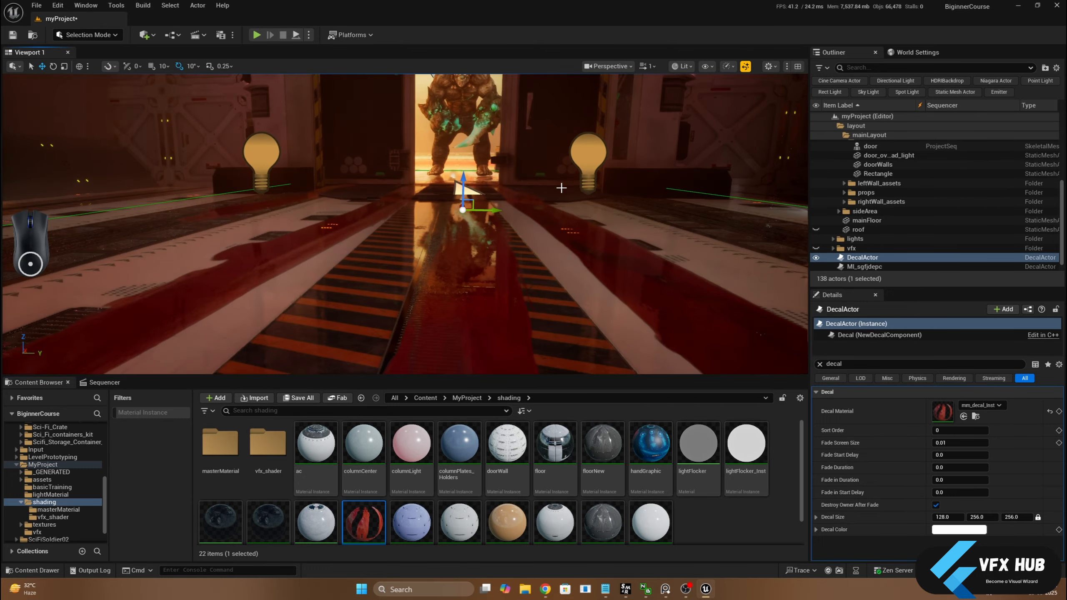
alt+drag(562, 188, 531, 224)
middle_drag(532, 224, 563, 177)
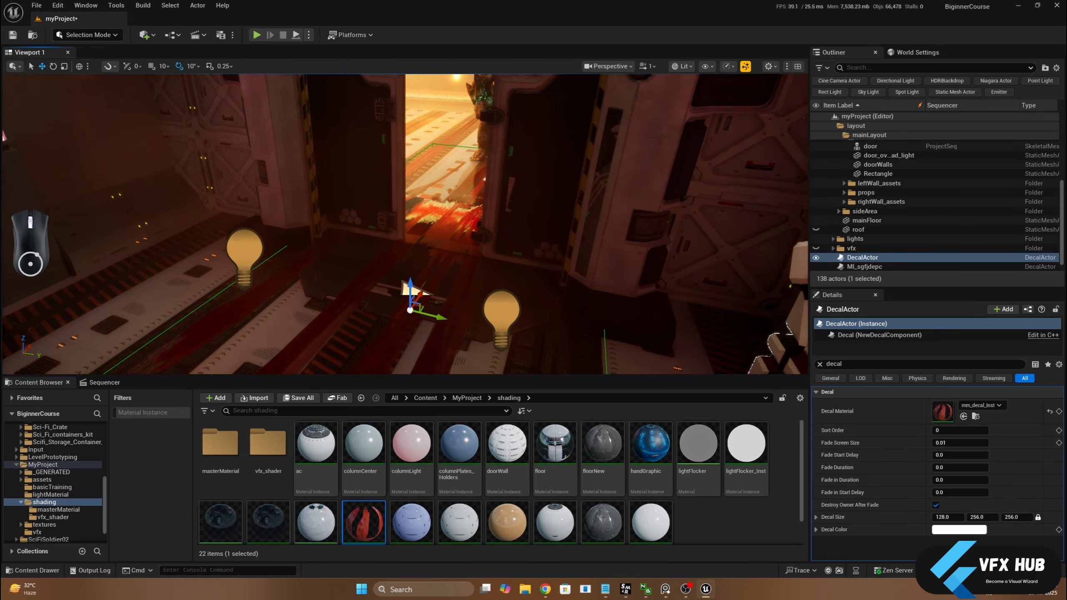
scroll(550, 207, down, 3)
key(e)
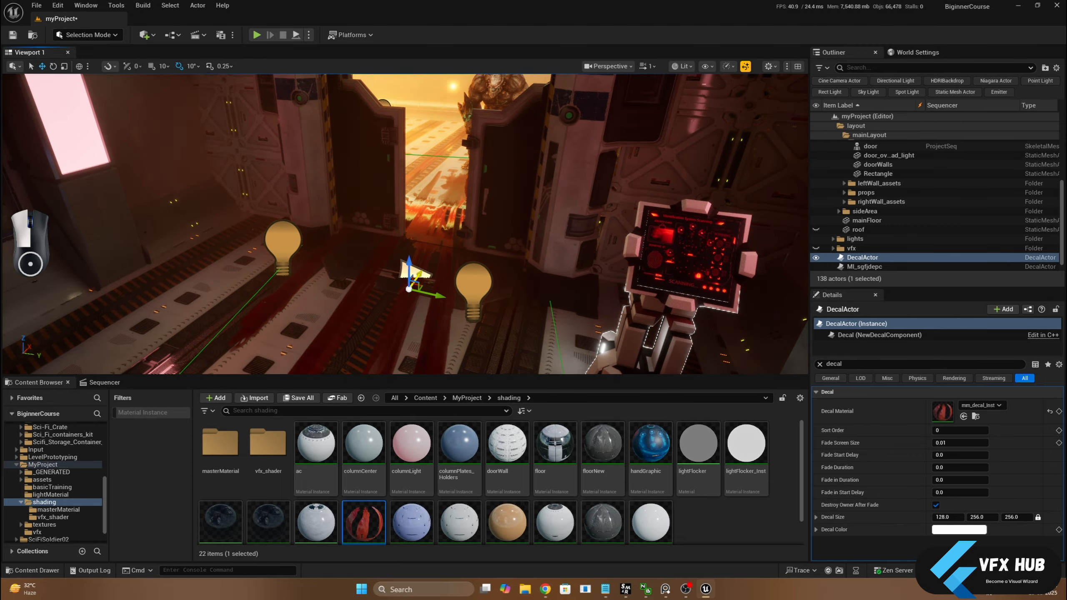
drag(410, 287, 471, 172)
middle_drag(452, 228, 420, 256)
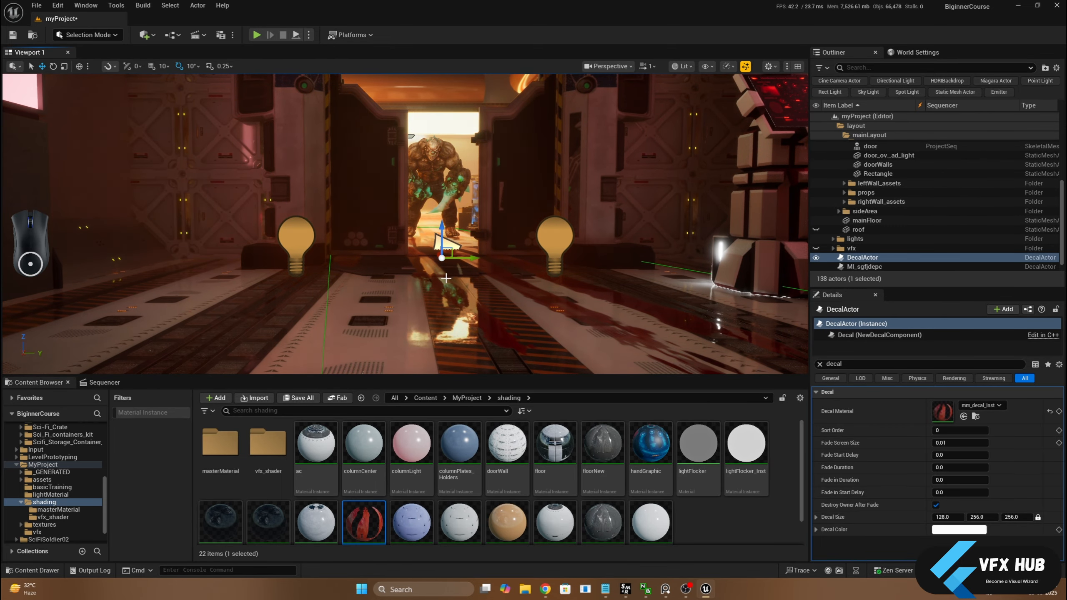
Delete the MI_sgfjdepc decal from the corridor floor in front of the doorway
alt+drag(446, 278, 458, 349)
scroll(459, 353, down, 4)
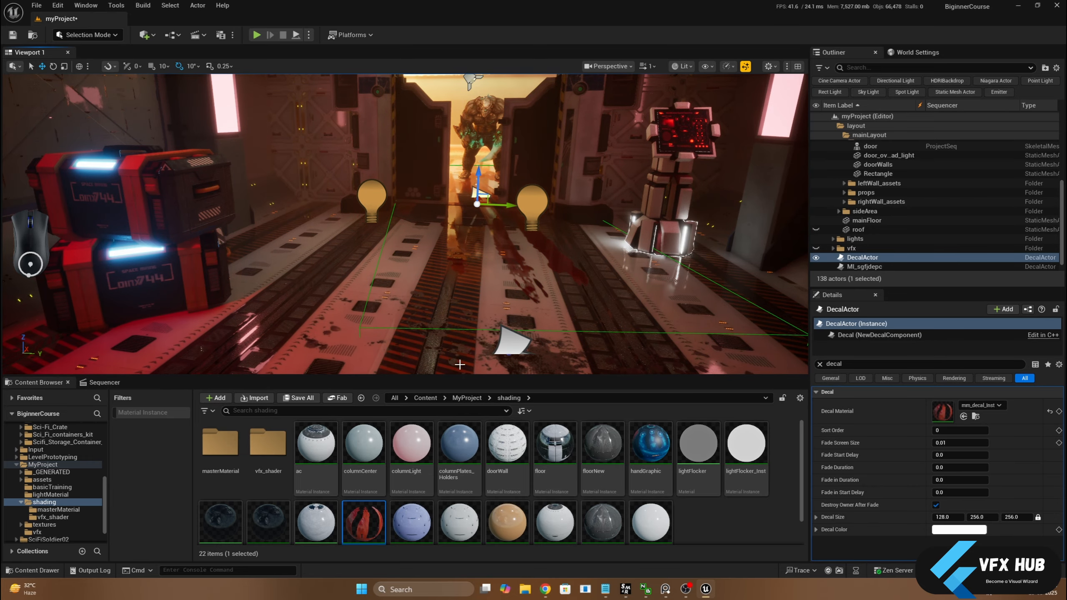
scroll(454, 345, down, 5)
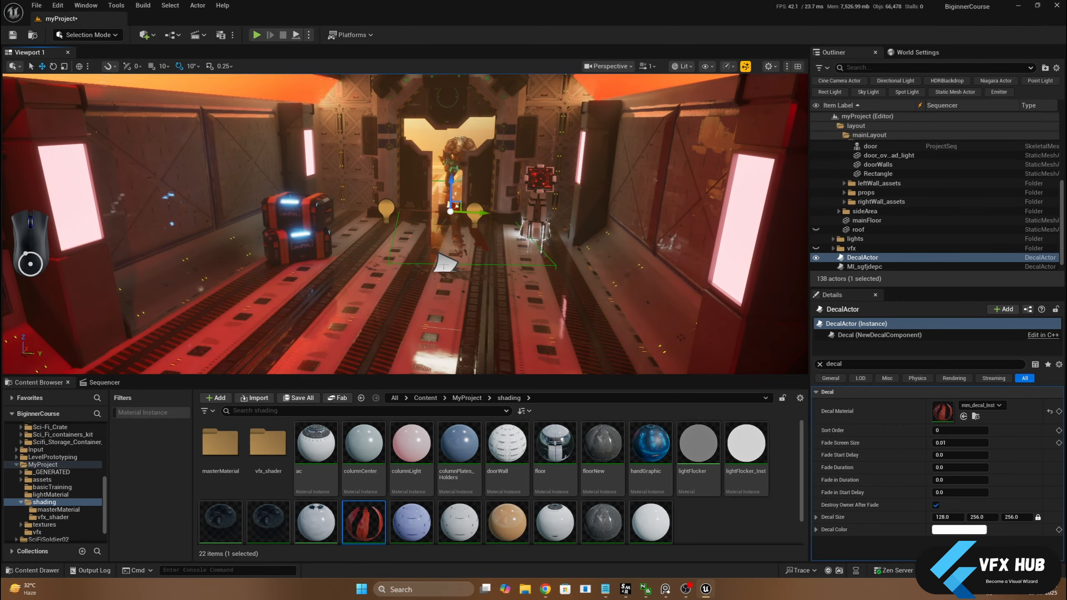
click(451, 269)
alt+drag(451, 269, 462, 300)
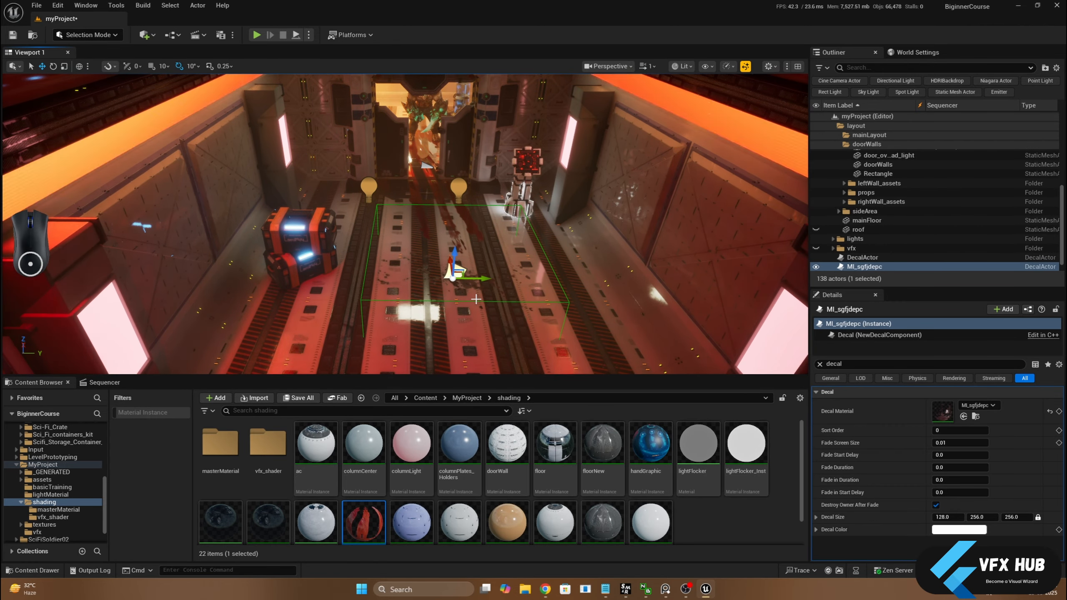
key(Delete)
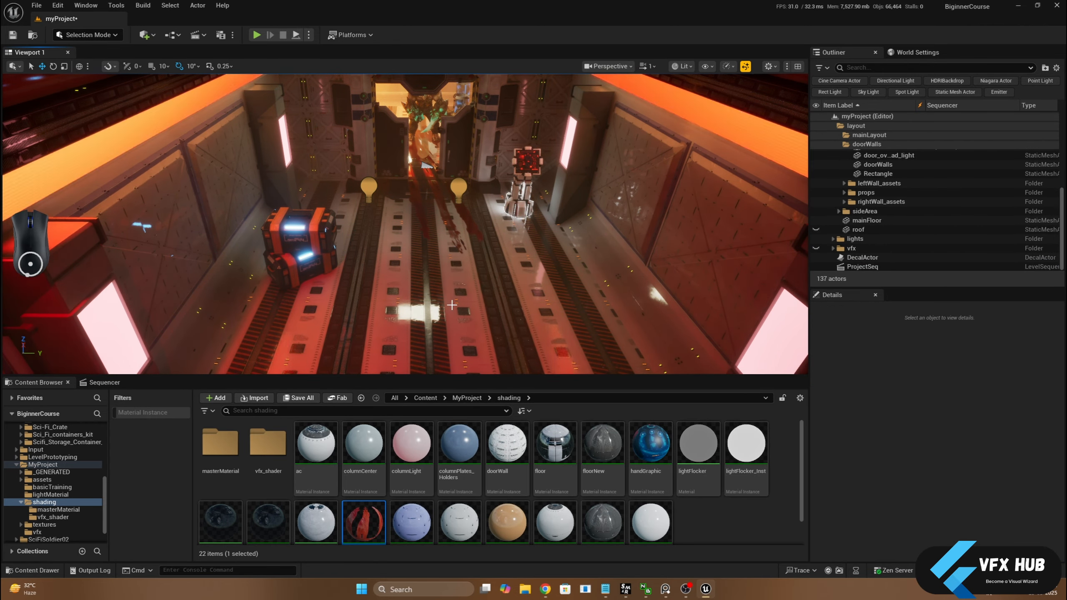
Duplicate the mm_decal_Inst material instance and place the copy, mm_decal_Inst1, as a decal on the corridor floor
click(357, 529)
key(ctrl+d)
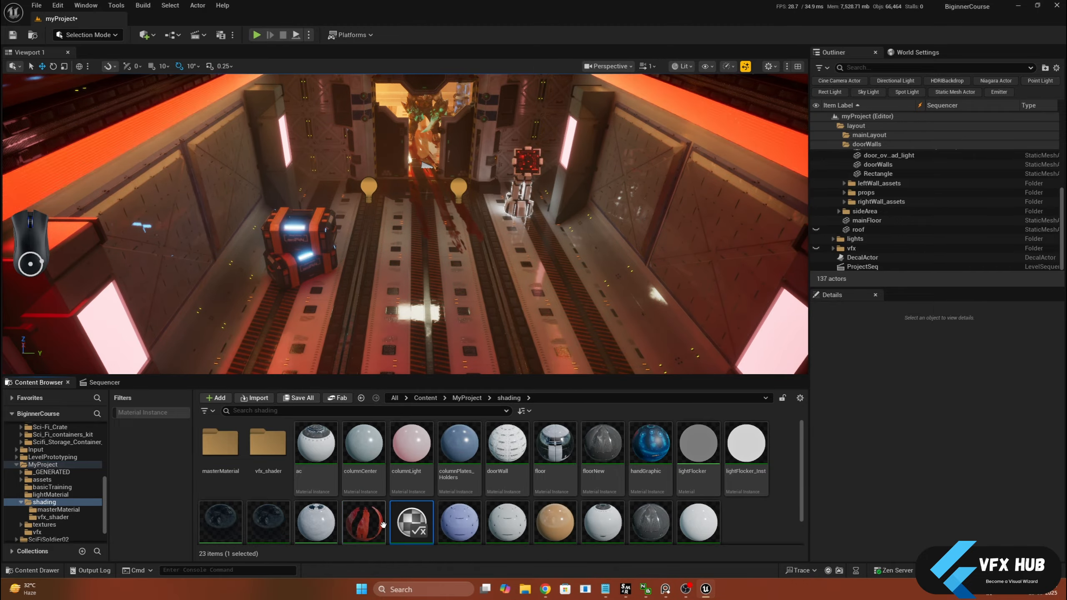
drag(409, 522, 426, 302)
scroll(427, 302, down, 2)
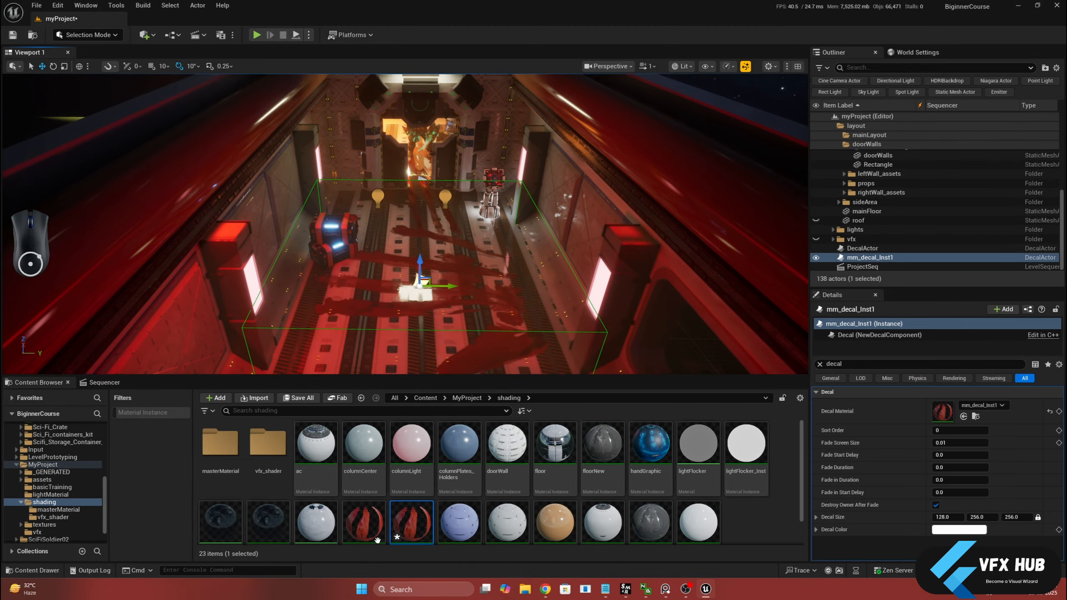
Enable the albedo, normal and roughness texture overrides in mm_decal_Inst1
double_click(413, 519)
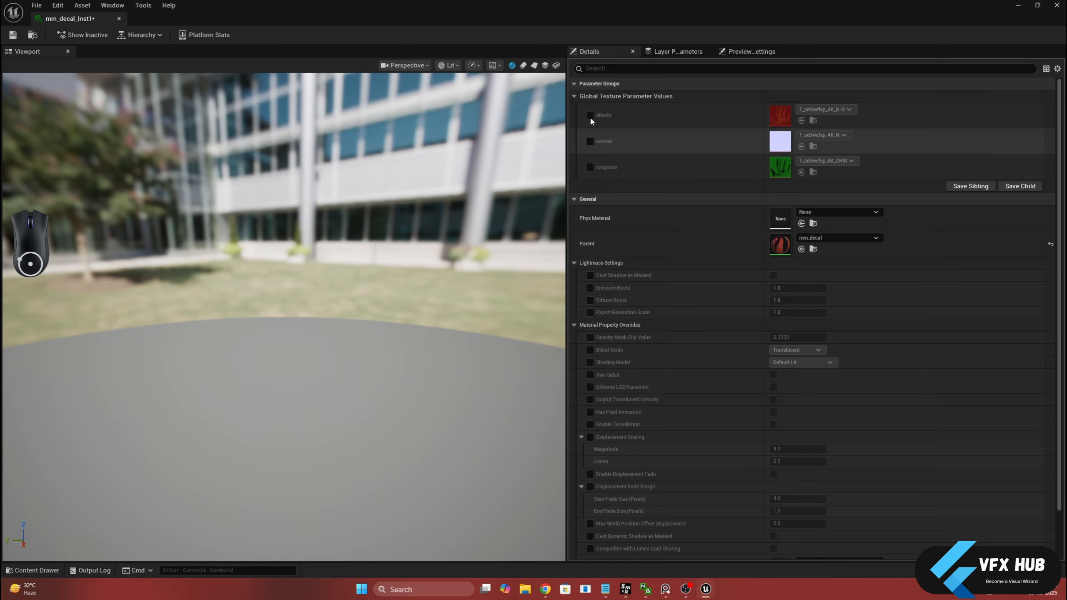
click(590, 115)
click(589, 141)
click(590, 166)
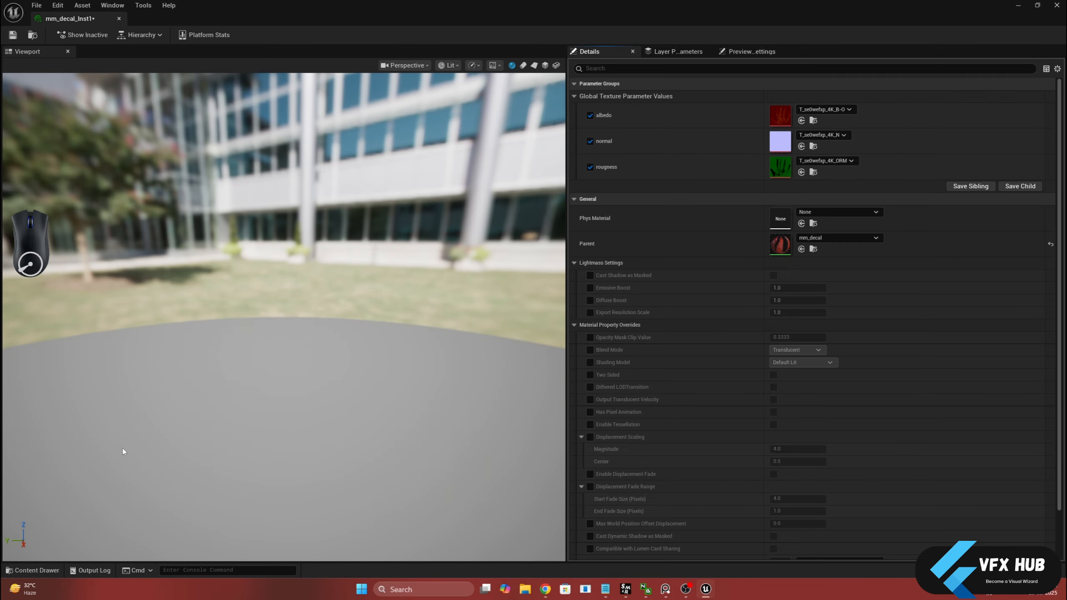
Assign the T_sgeoahup_4K B-O, N and ORM textures to albedo, normal and roughness, then save and close the material instance
click(36, 571)
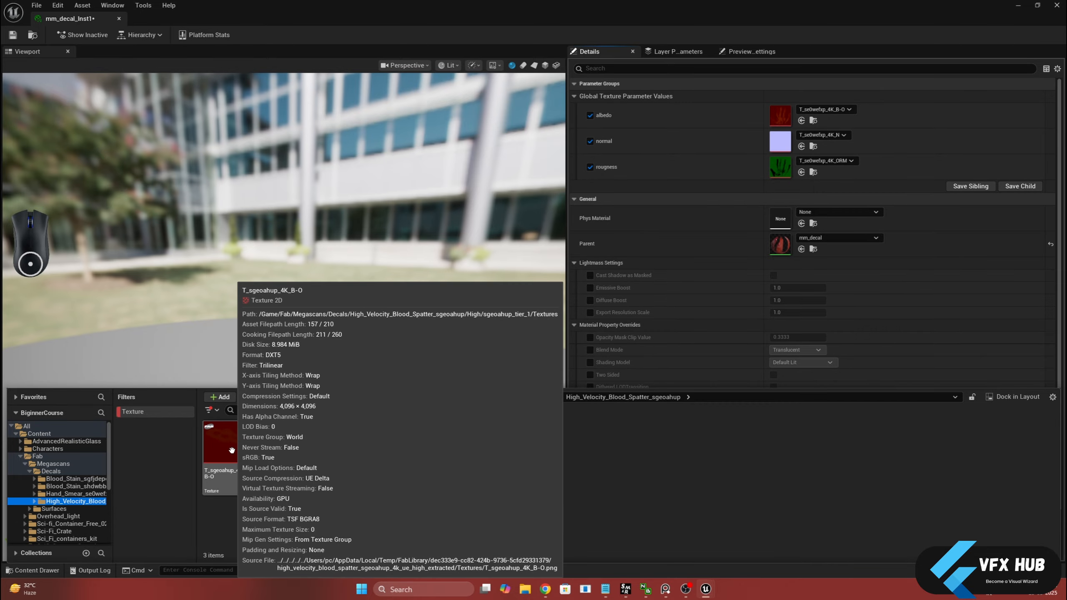
drag(234, 450, 776, 120)
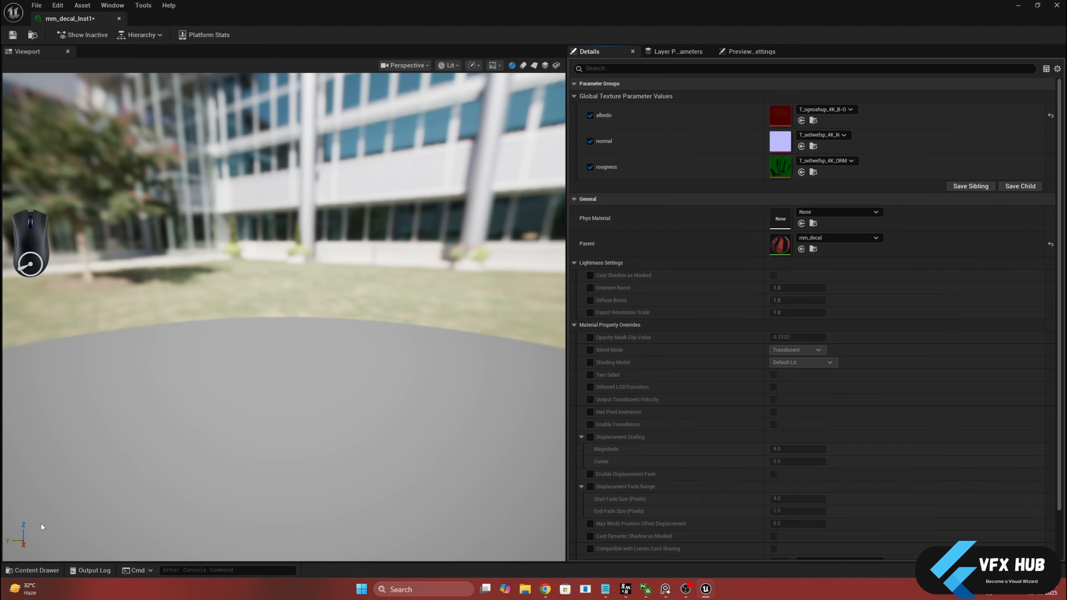
click(34, 571)
drag(272, 446, 776, 145)
click(33, 571)
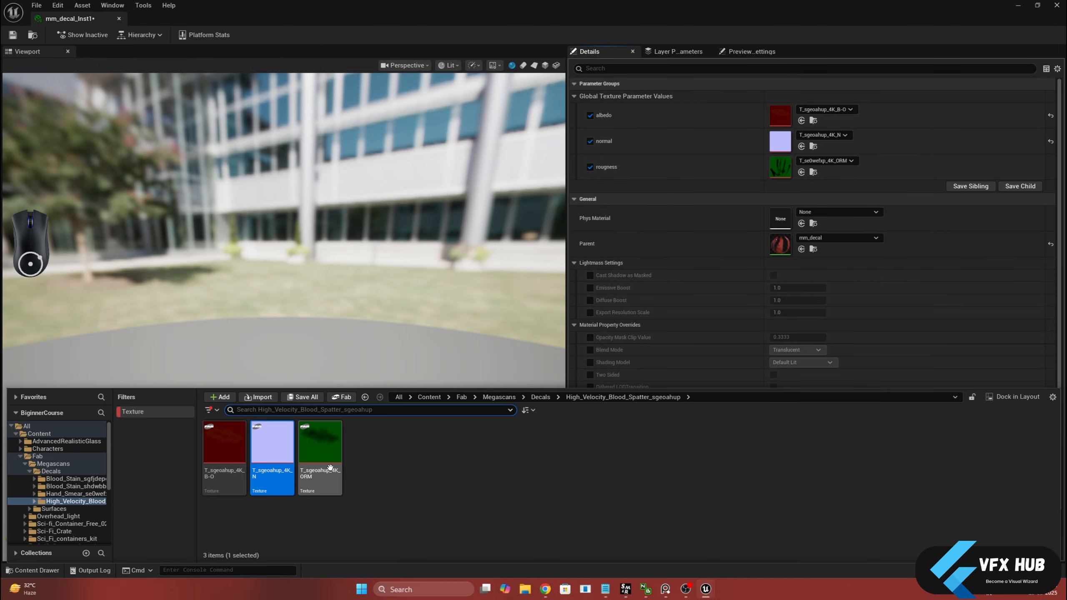
drag(323, 447, 779, 168)
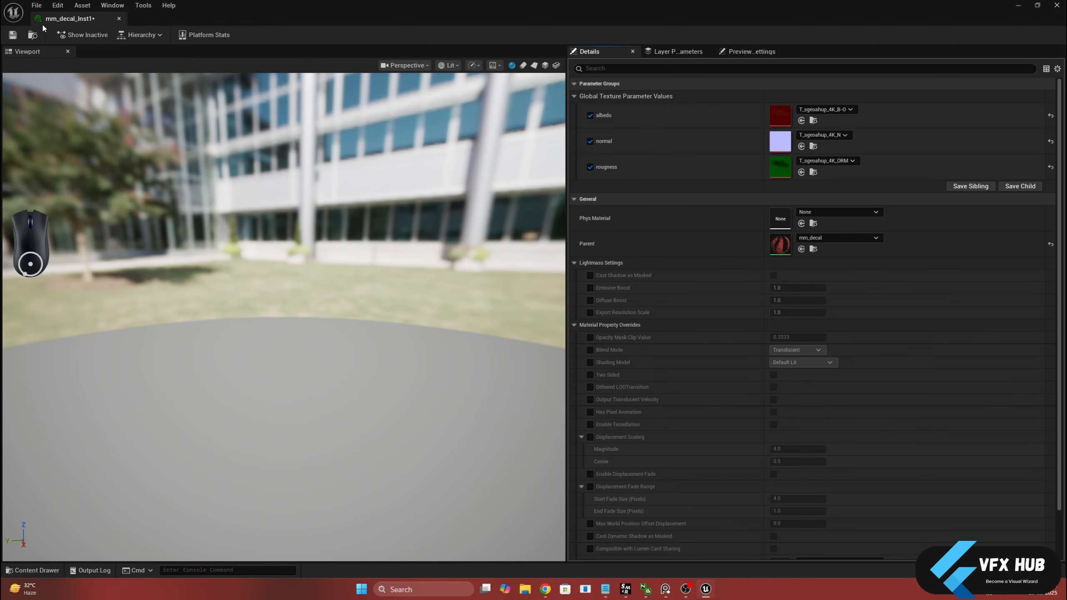
click(15, 39)
click(118, 18)
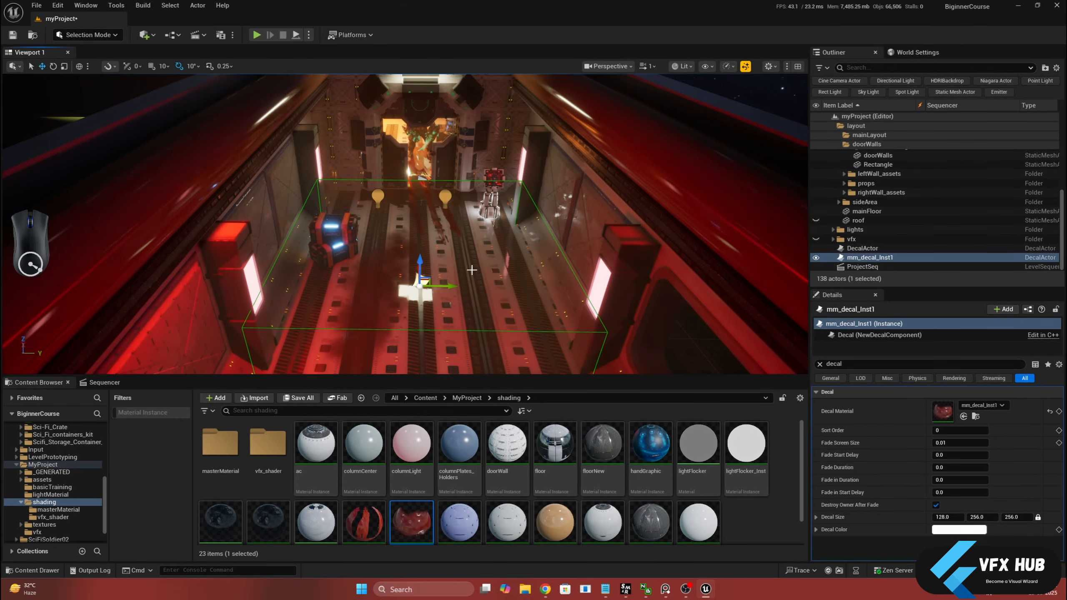
Shift the mm_decal_Inst1 decal along Y to about 74 and set its uniform scale to 0.5
drag(445, 287, 478, 278)
key(r)
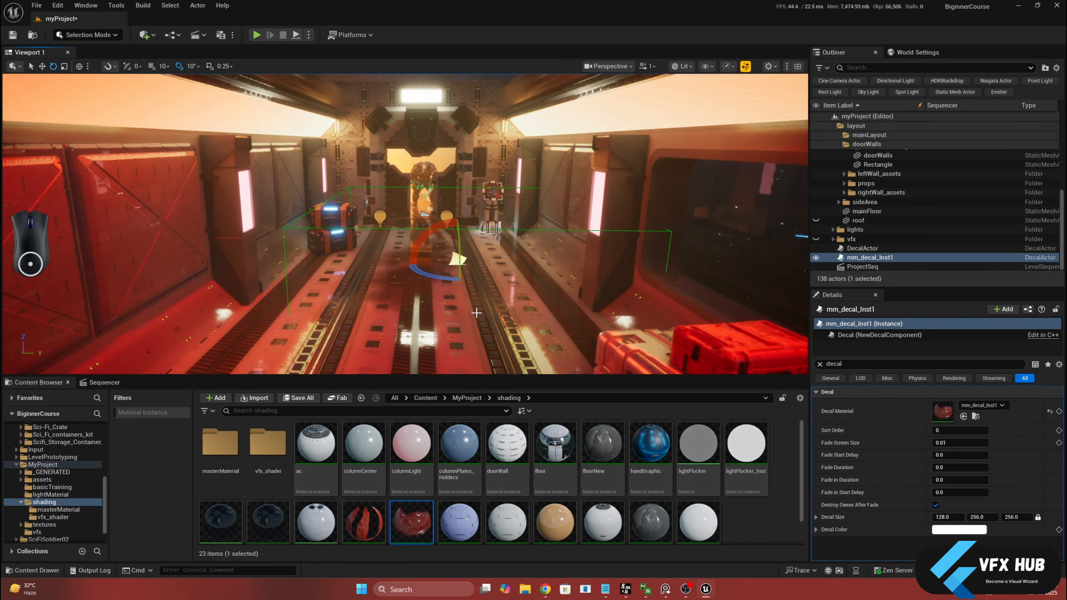
click(819, 364)
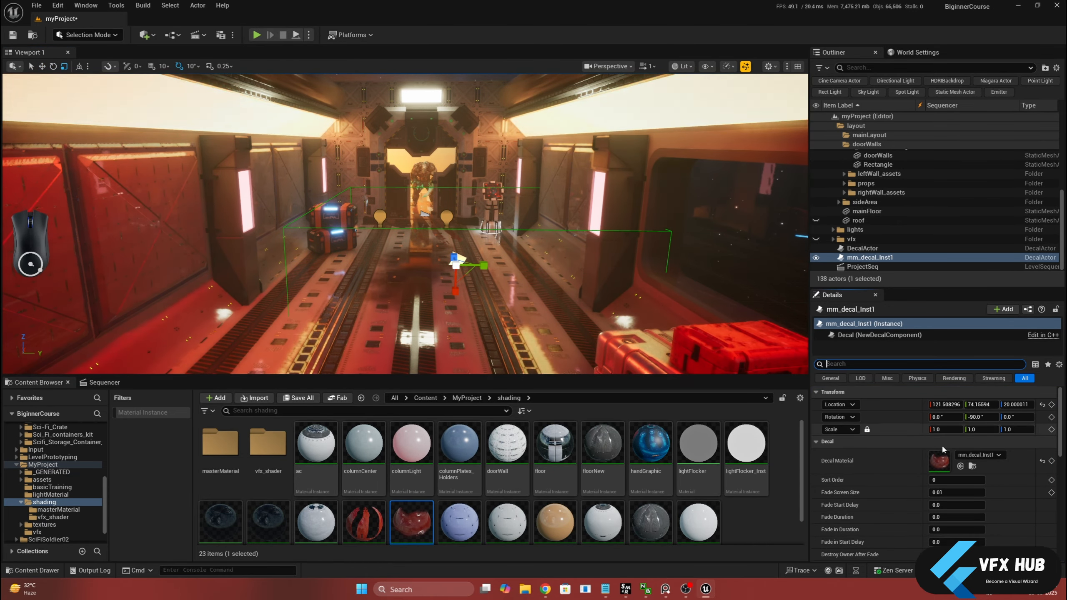
click(947, 429)
text(0.5)
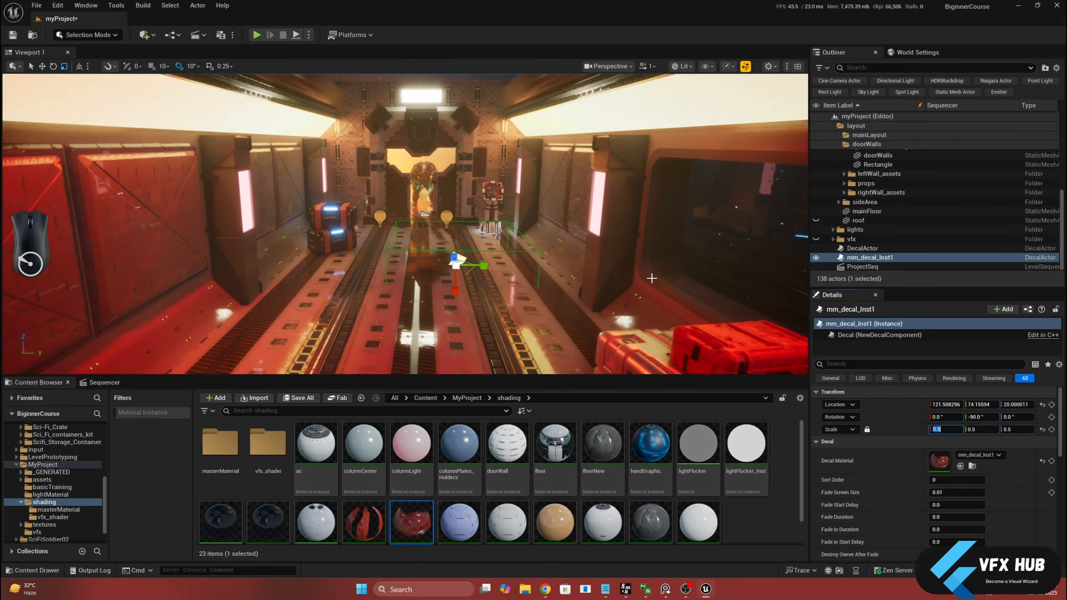
key(Return)
Move the mm_decal_Inst1 decal toward the doorway to about X 394 and Y 15.6
alt+drag(460, 256, 472, 315)
key(w)
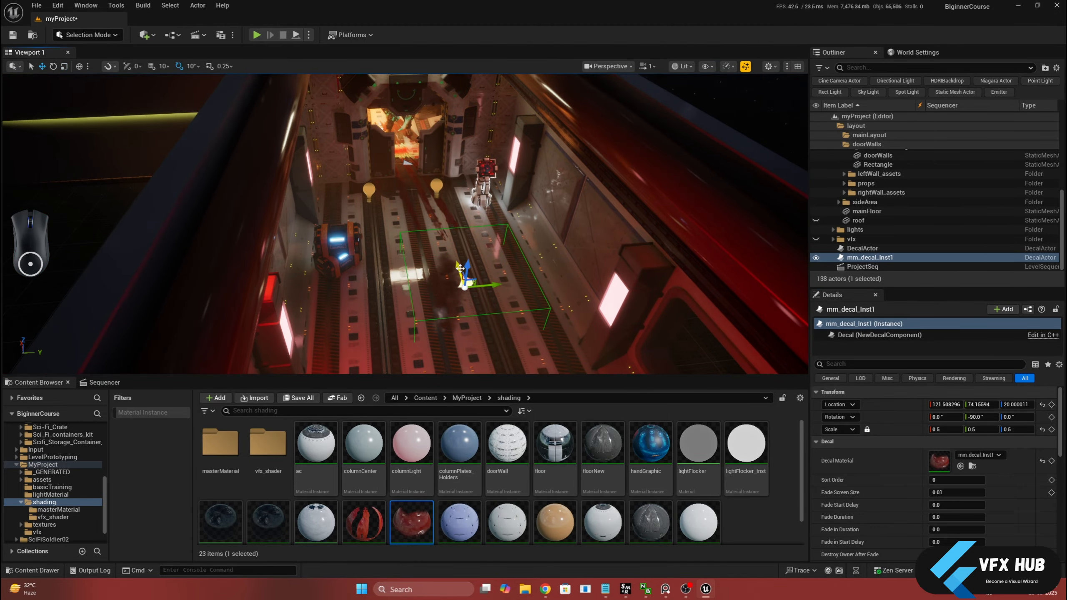
drag(433, 221, 423, 202)
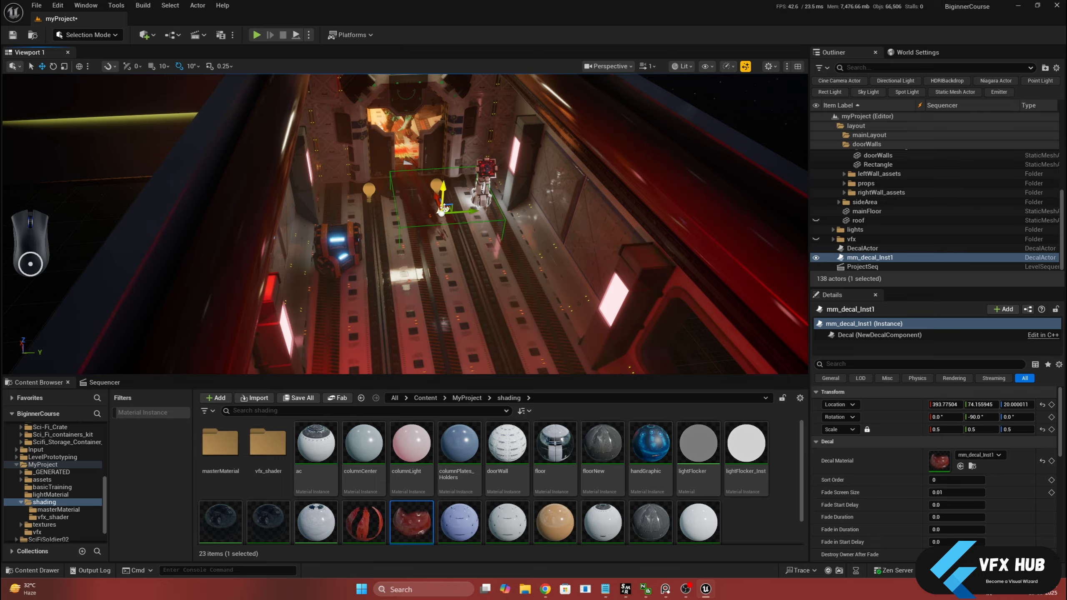
scroll(445, 207, up, 6)
alt+drag(448, 200, 435, 181)
key(r)
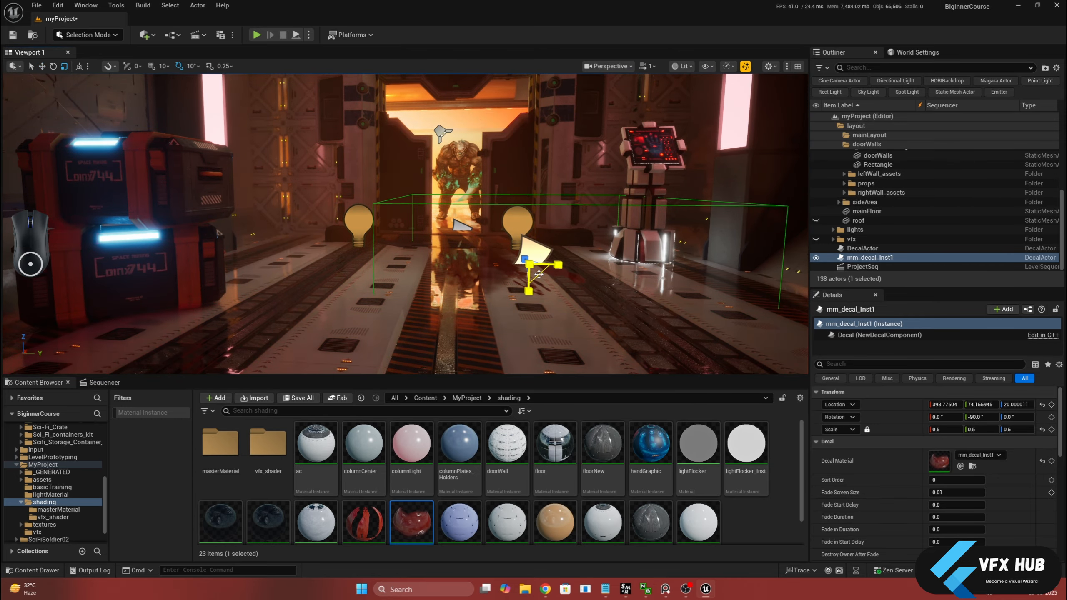
key(w)
drag(556, 266, 500, 290)
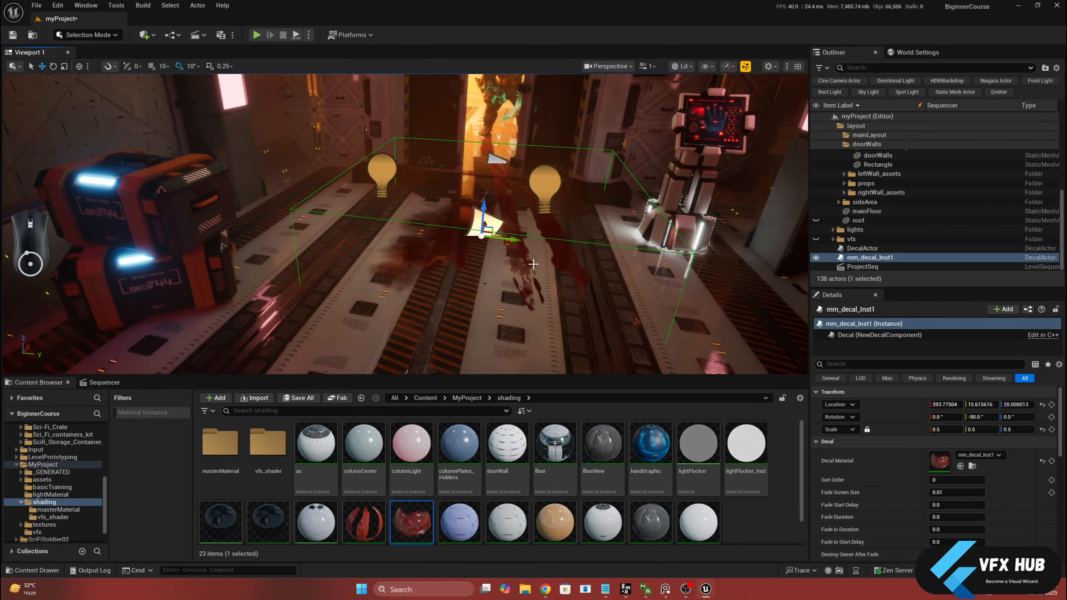
Scrub the sequence to frame 471 and examine the corridor floor around the Mutant and the soldier
scroll(408, 351, down, 4)
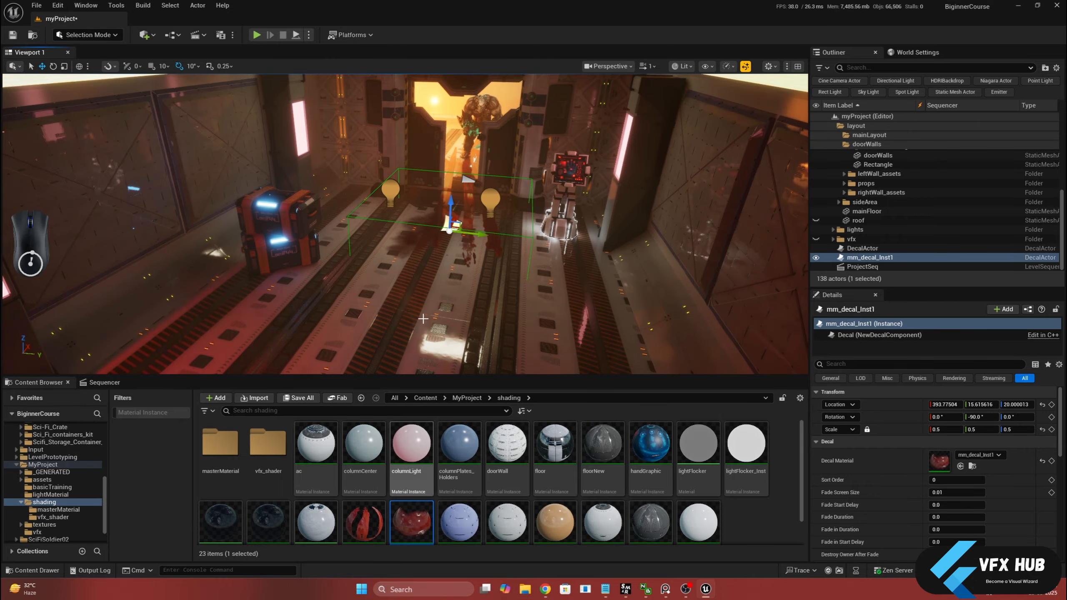
scroll(420, 323, down, 4)
alt+drag(420, 315, 437, 286)
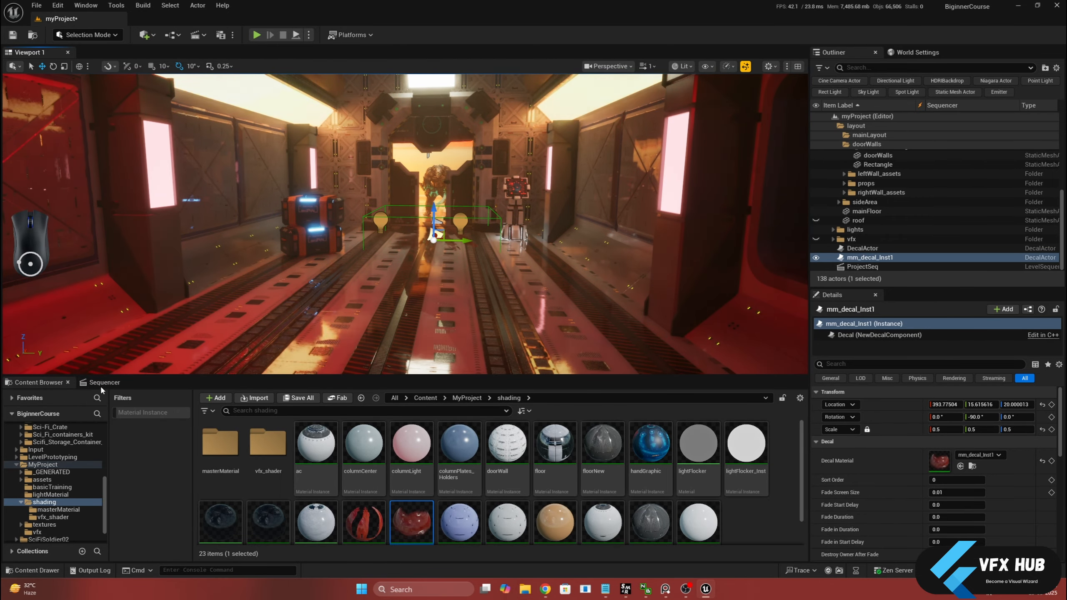
click(100, 383)
drag(389, 420, 555, 425)
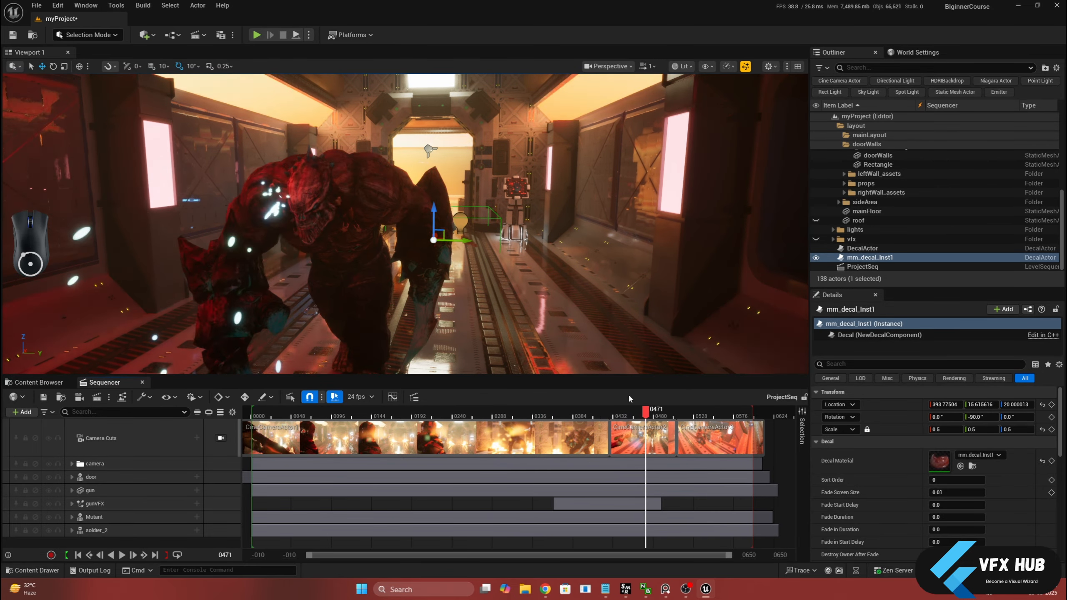
key(s)
mouse_move(542, 290)
right_down()
mouse_move(529, 283)
mouse_move(546, 284)
right_up()
key(a)
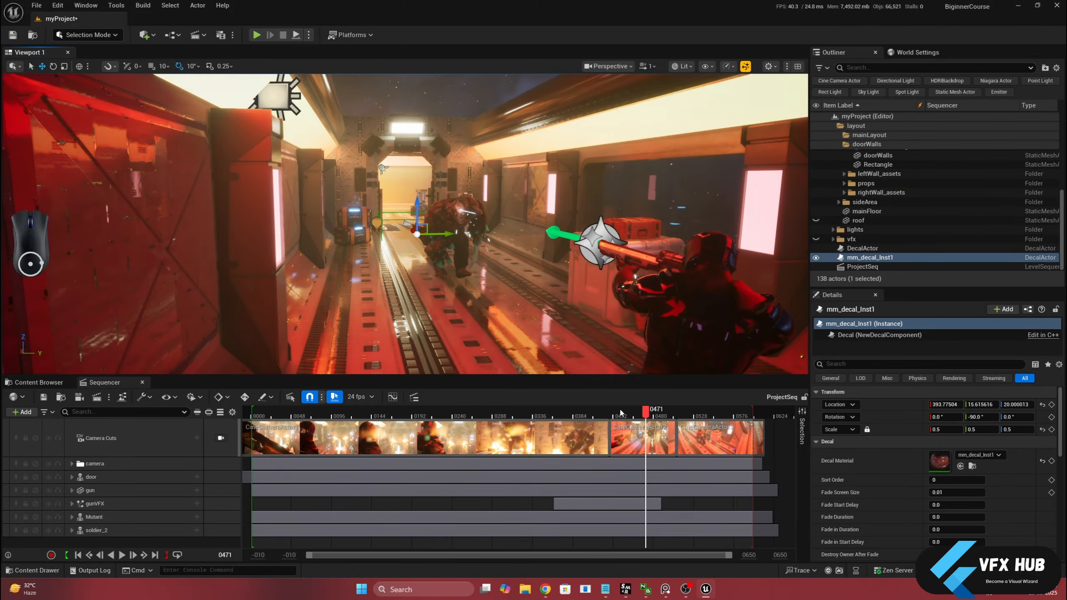
At frame 224, move mm_decal_Inst1 to about X -43.8, Y 40.6, rotate it -30° around Z and flatten its X scale to 0.0625
drag(441, 432, 435, 429)
mouse_move(405, 249)
alt+mouse_down()
mouse_move(406, 273)
mouse_move(420, 252)
alt+mouse_up()
scroll(422, 281, up, 3)
drag(467, 286, 489, 285)
mouse_move(445, 277)
alt+mouse_down()
mouse_move(441, 303)
mouse_move(445, 277)
alt+mouse_up()
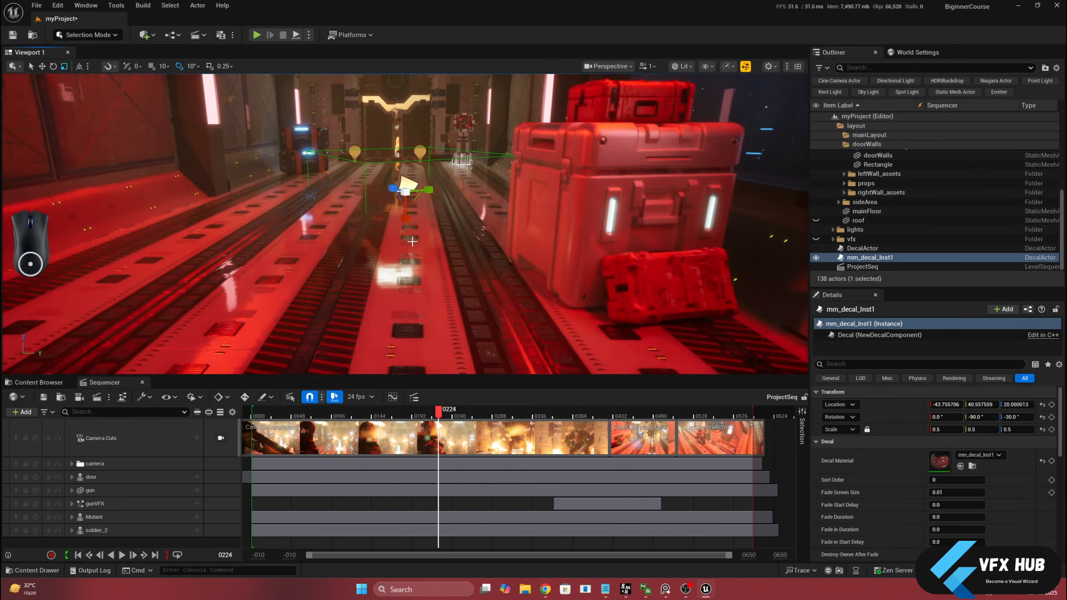
Filter the Blood_Stain_shdwbbkc folder to material instances and replace the mm_decal_Inst1 decal with MI_shdwbbkc at about X 276, Y 36, scaled to about 0.46
click(38, 382)
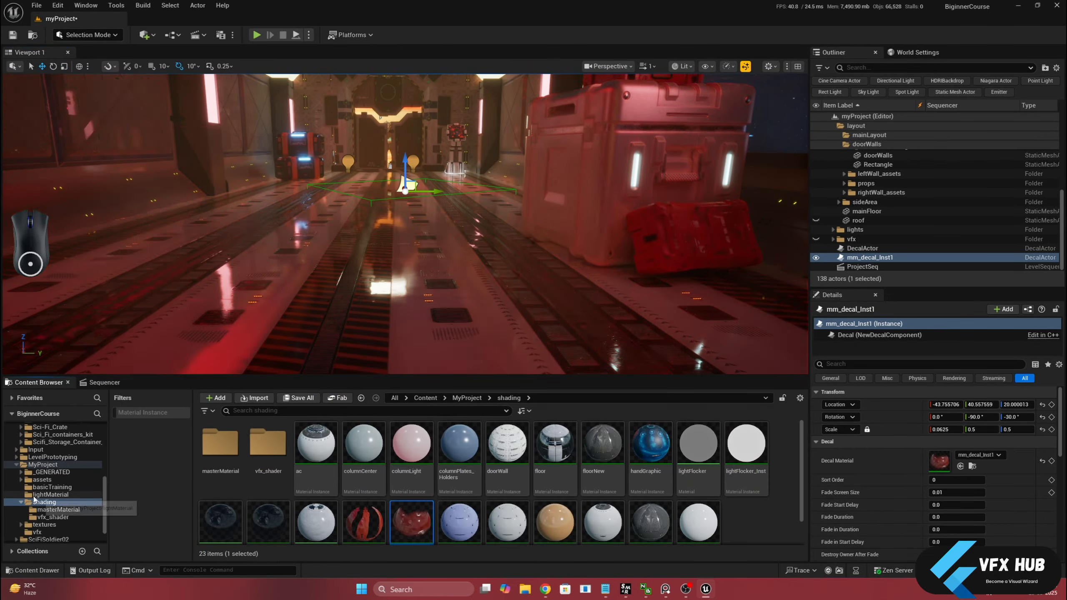
click(67, 469)
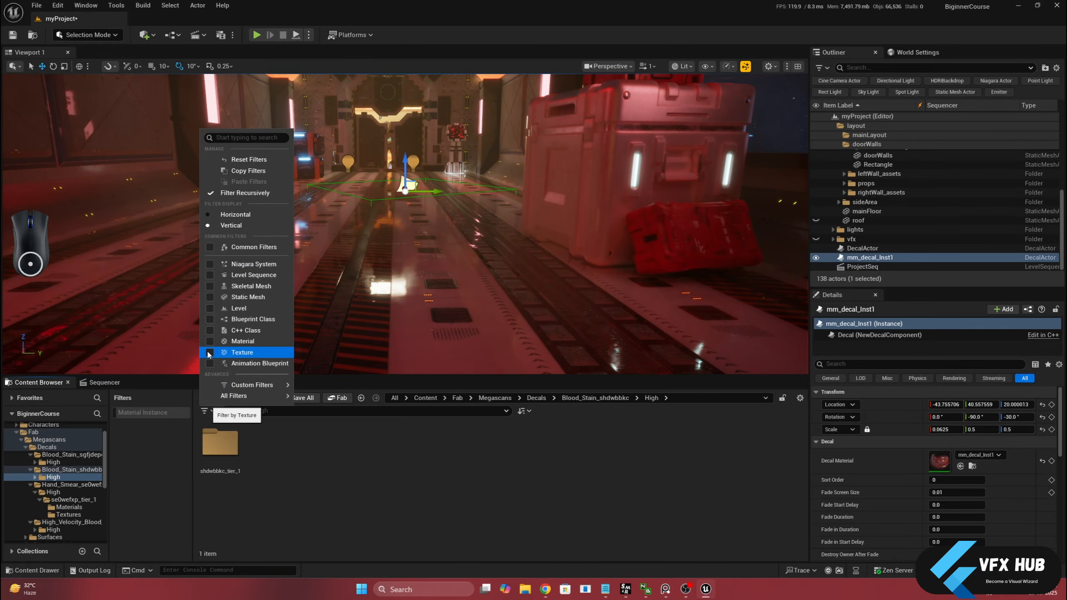
click(209, 355)
click(130, 426)
click(143, 413)
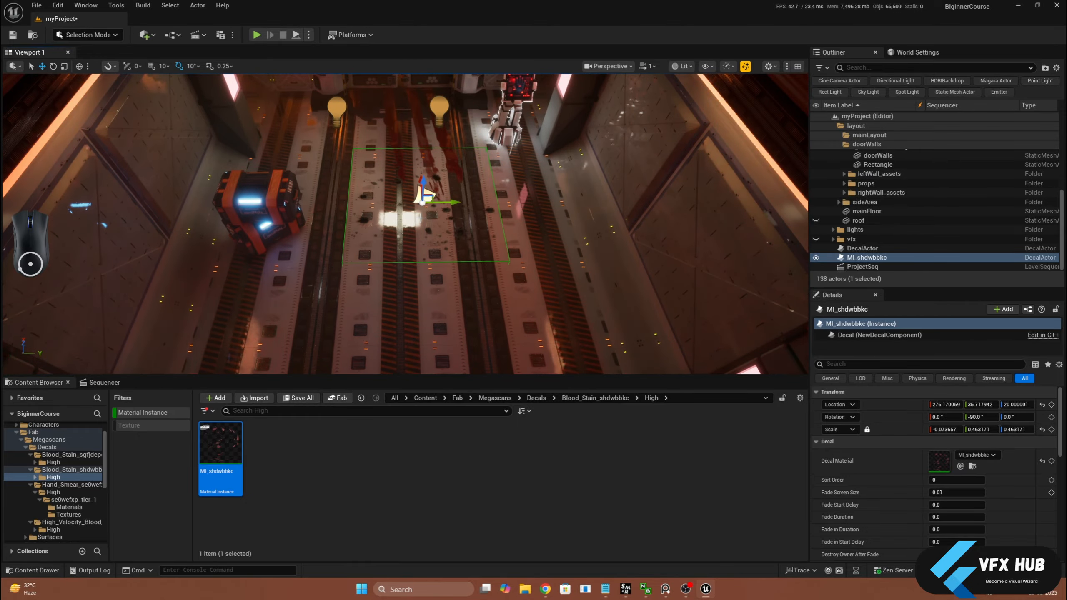
Place an MI_sgfjdepc decal scaled to about 0.56 on the floor and duplicate it to about X -148, rotated 90° around Z, scale about 0.64
click(46, 447)
drag(316, 442, 418, 297)
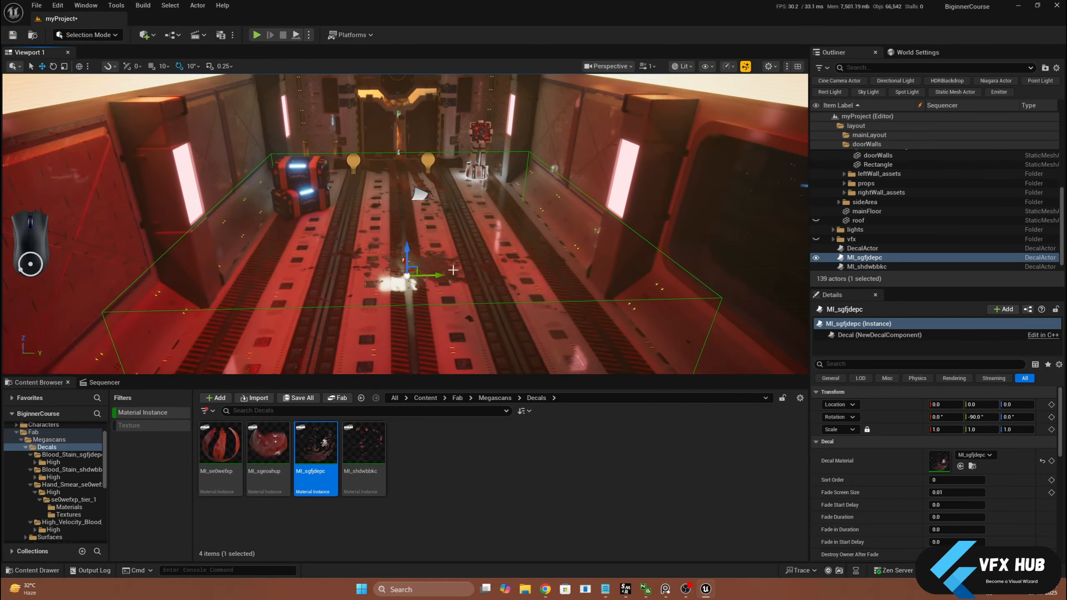
key(ctrl+z)
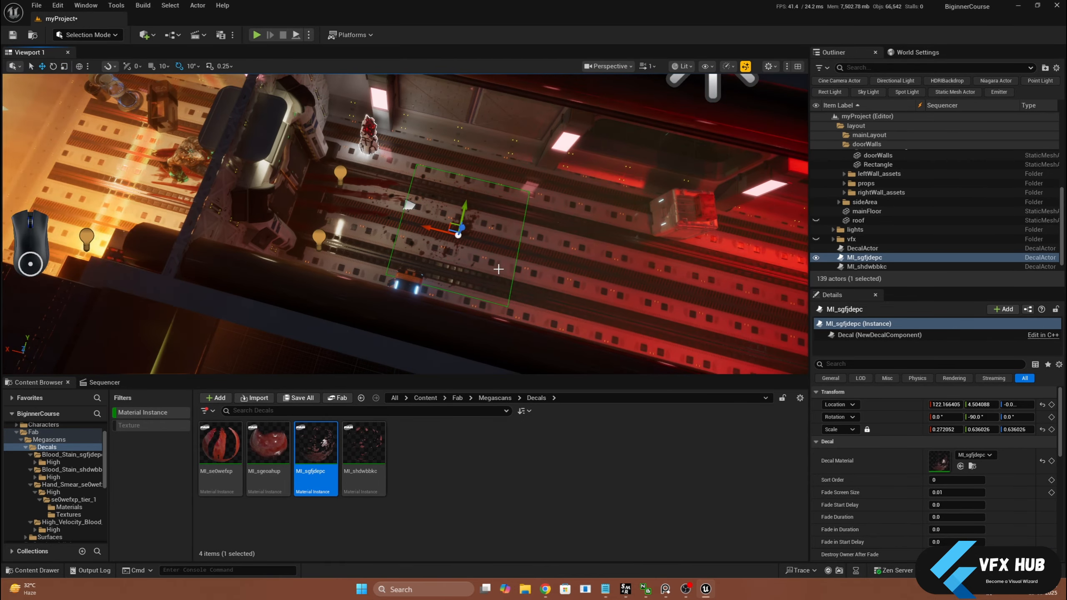
alt+drag(452, 243, 604, 266)
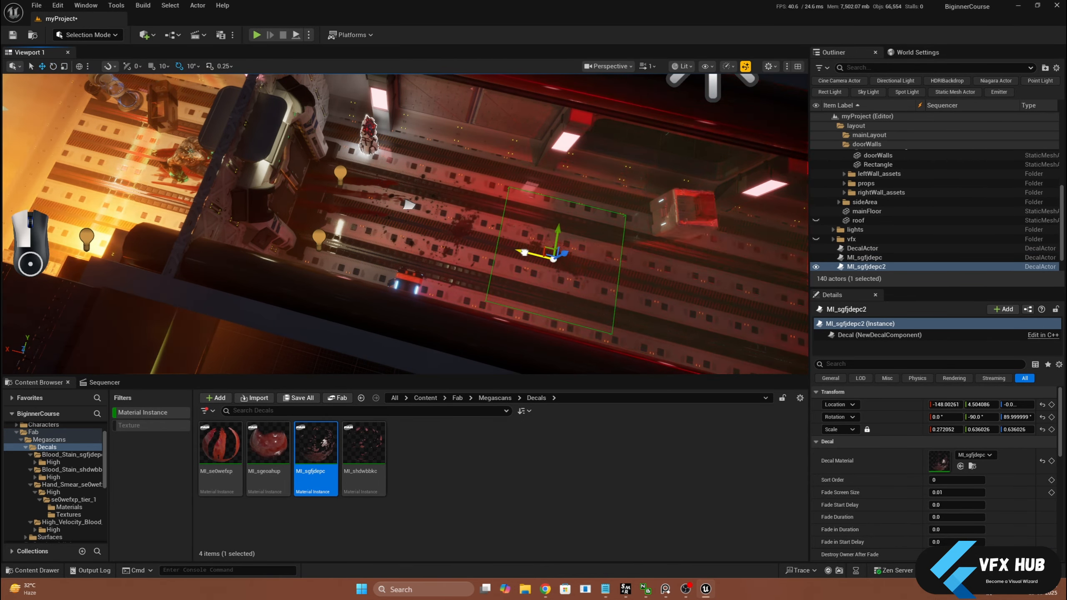
Place another MI_shdwbbkc decal on the corridor floor at about X -678, scaled to 0.6
drag(525, 253, 527, 253)
drag(364, 445, 485, 246)
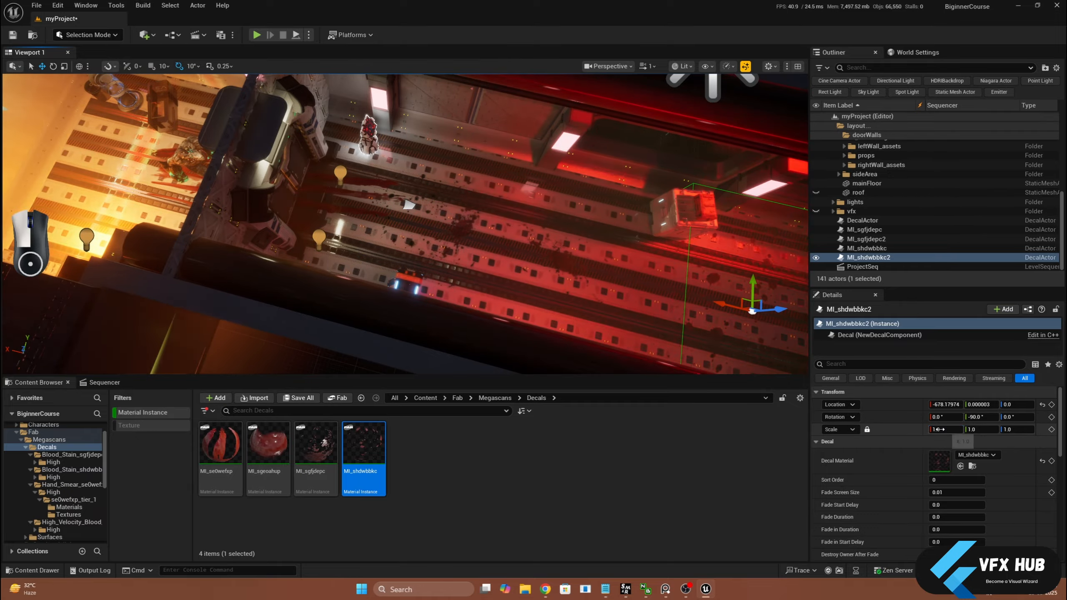
click(119, 385)
click(674, 210)
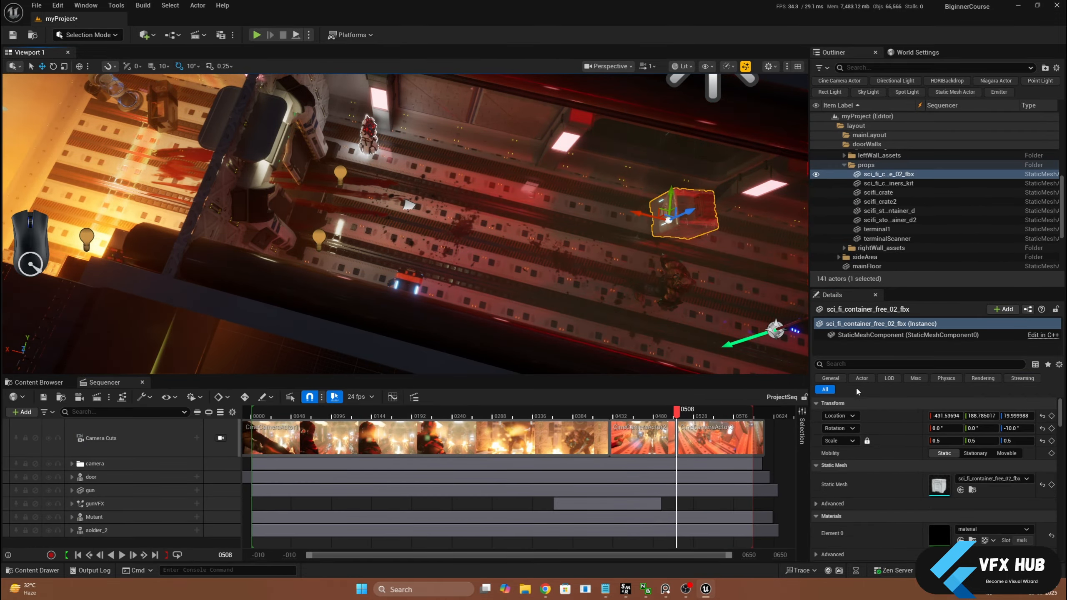
Filter the MI_shdwbbkc2 decal's properties by "decal"
click(919, 363)
text(decal)
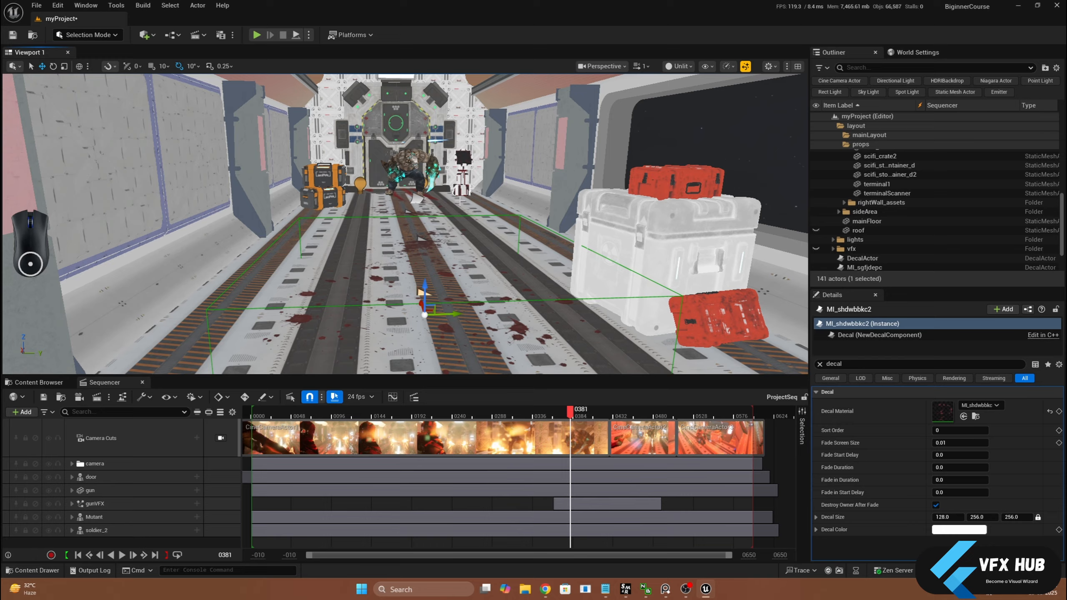
scroll(289, 289, up, 3)
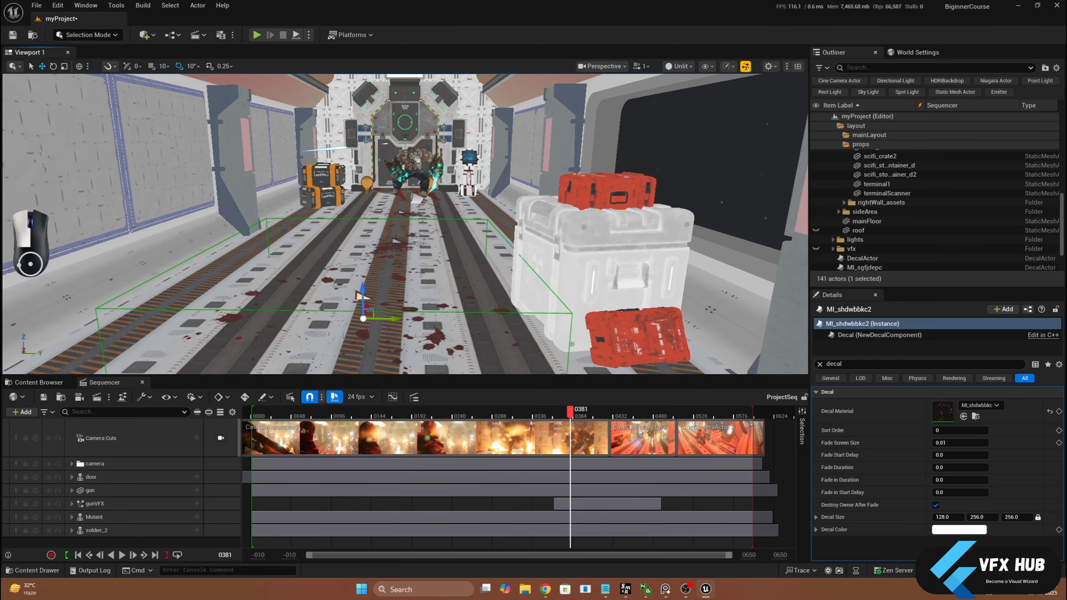
Scrub between frames 352 and 426 to examine the floor decals, and lock the viewport to the camera cuts at frame 419
alt+drag(518, 229, 513, 295)
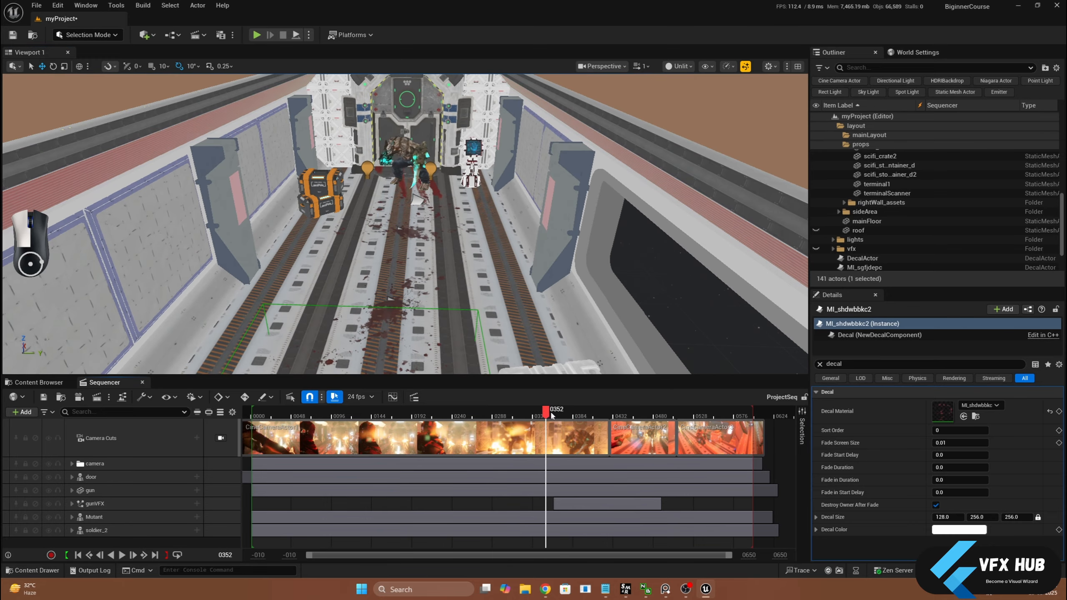
drag(637, 411, 692, 406)
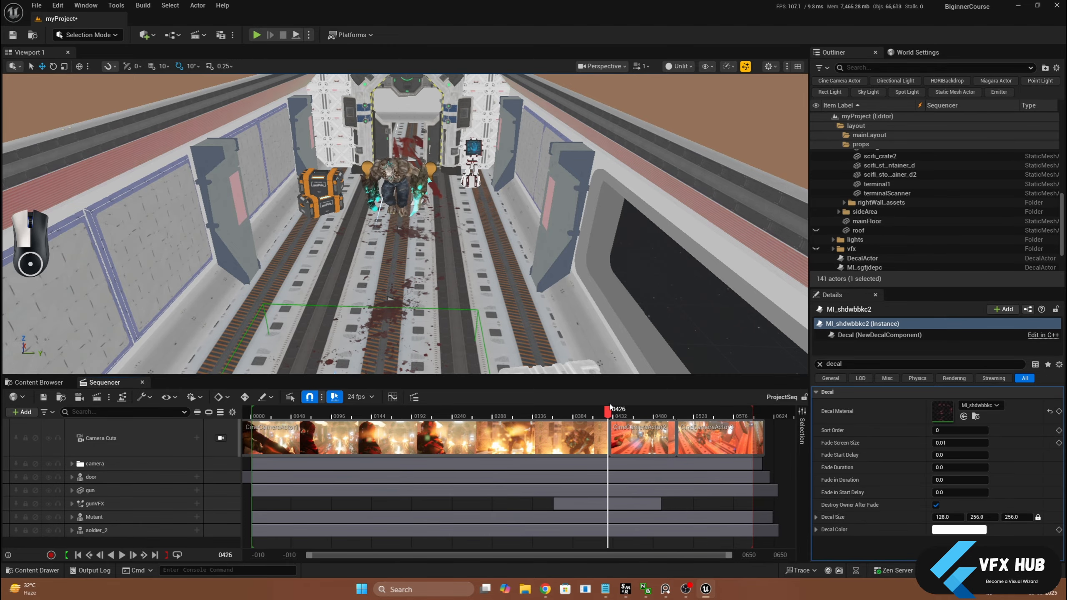
drag(613, 407, 602, 457)
click(220, 437)
scroll(852, 252, down, 2)
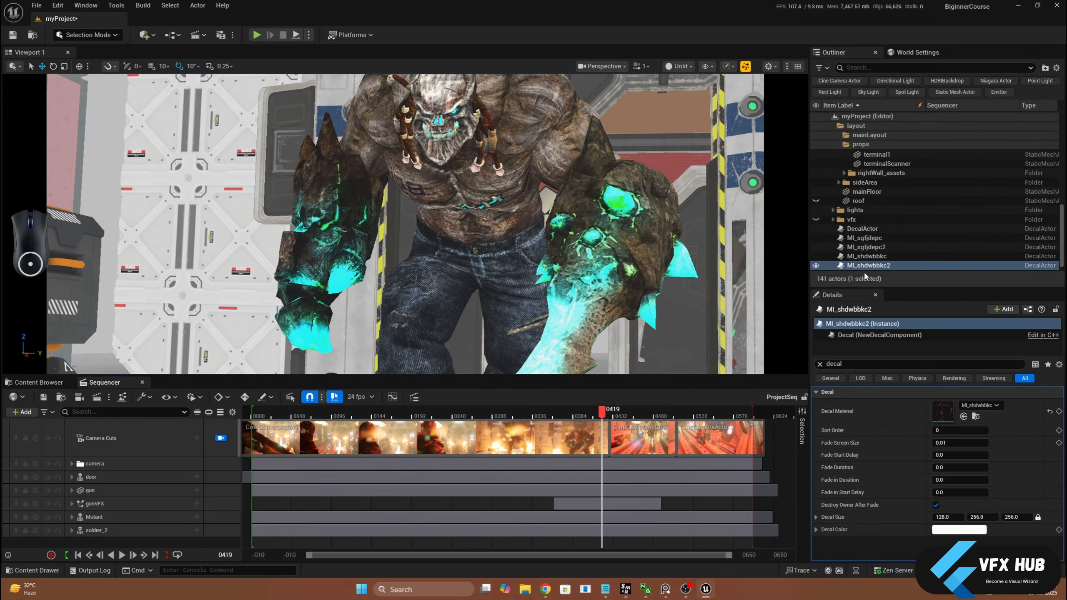
Add DecalActor, MI_sgfjdepc, MI_sgfjdepc2, MI_shdwbbkc and MI_shdwbbkc2 to the ProjectSeq sequence as tracks
click(862, 220)
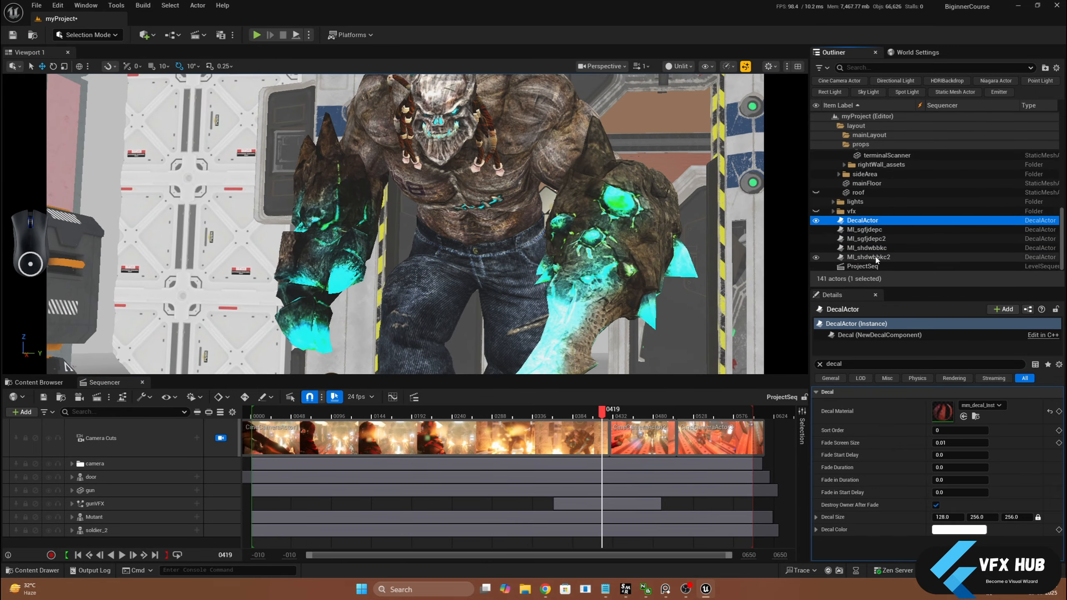
shift+click(869, 257)
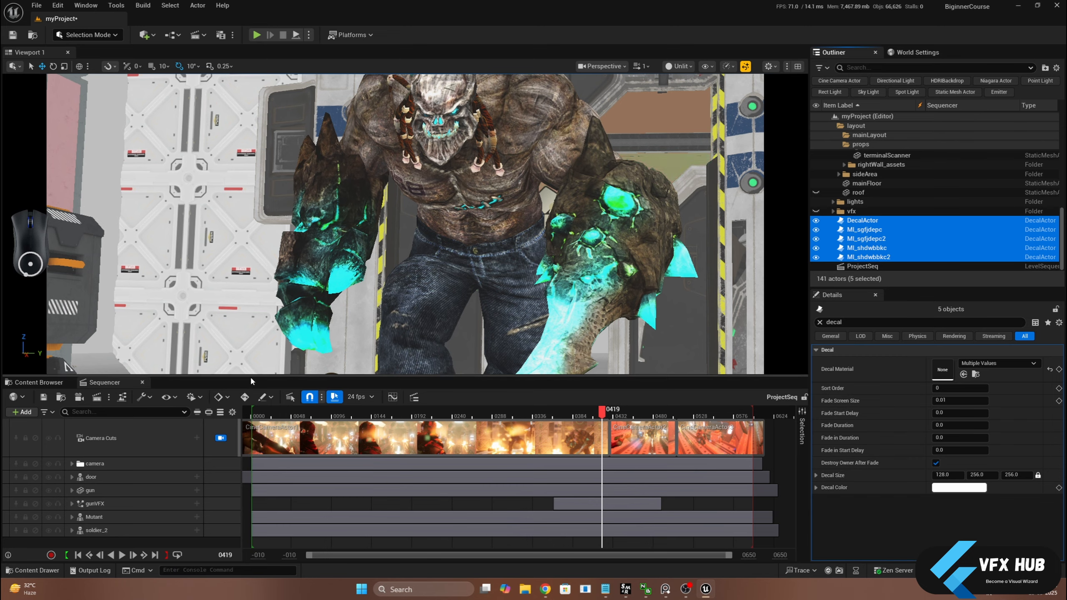
drag(251, 376, 251, 311)
drag(866, 239, 200, 519)
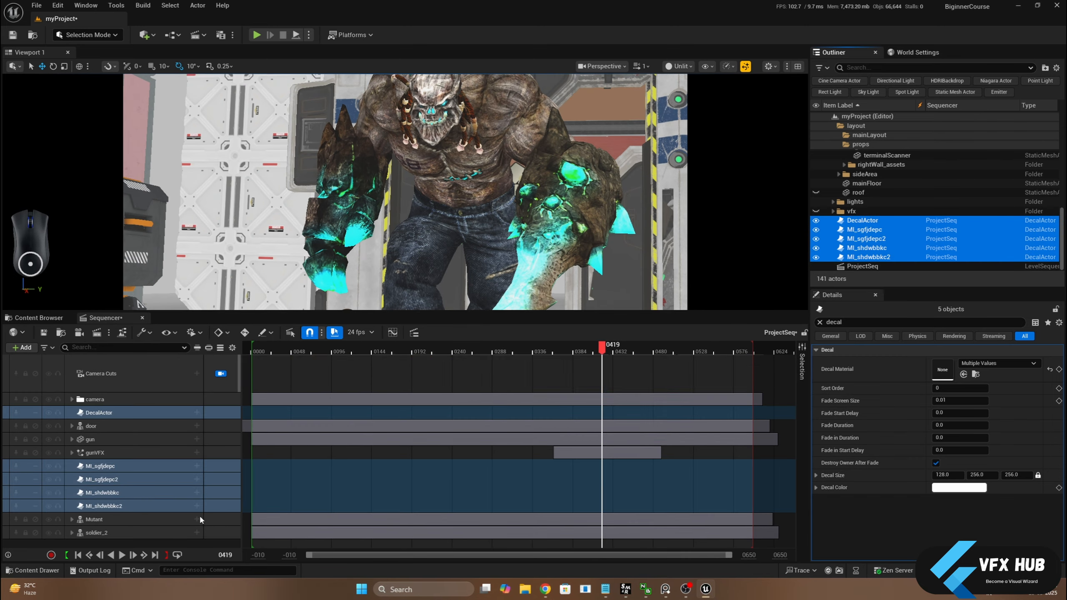
Group the five decal tracks in a new Sequencer folder named blood and expand it
right_click(107, 417)
mouse_move(159, 384)
click(278, 381)
text(blood)
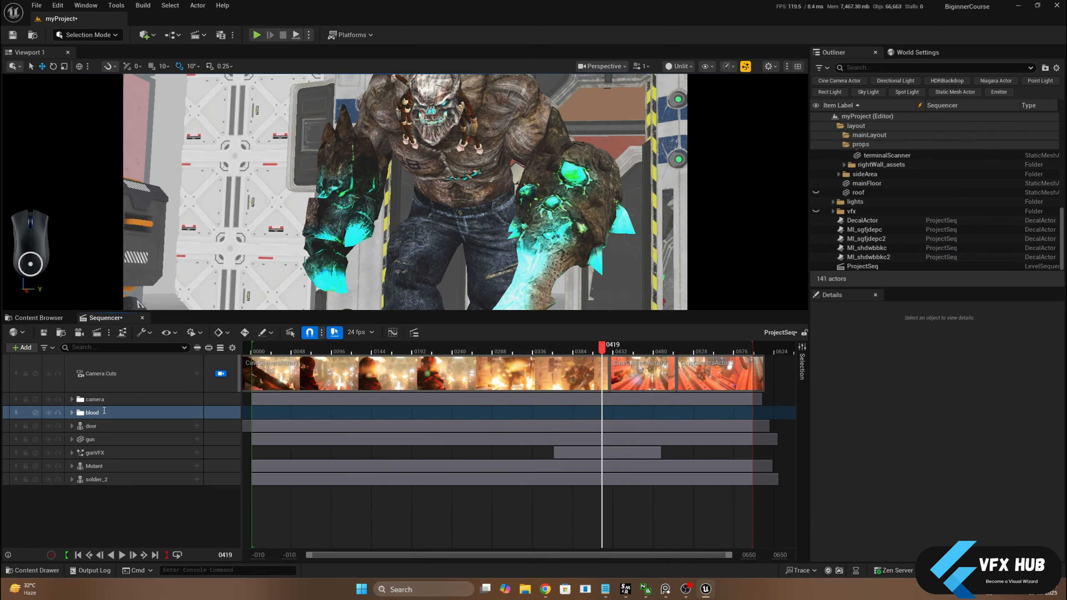
click(72, 413)
Check the decals at frame 294 and remove the DecalActor track from the blood folder
click(102, 426)
drag(602, 347, 497, 347)
click(102, 437)
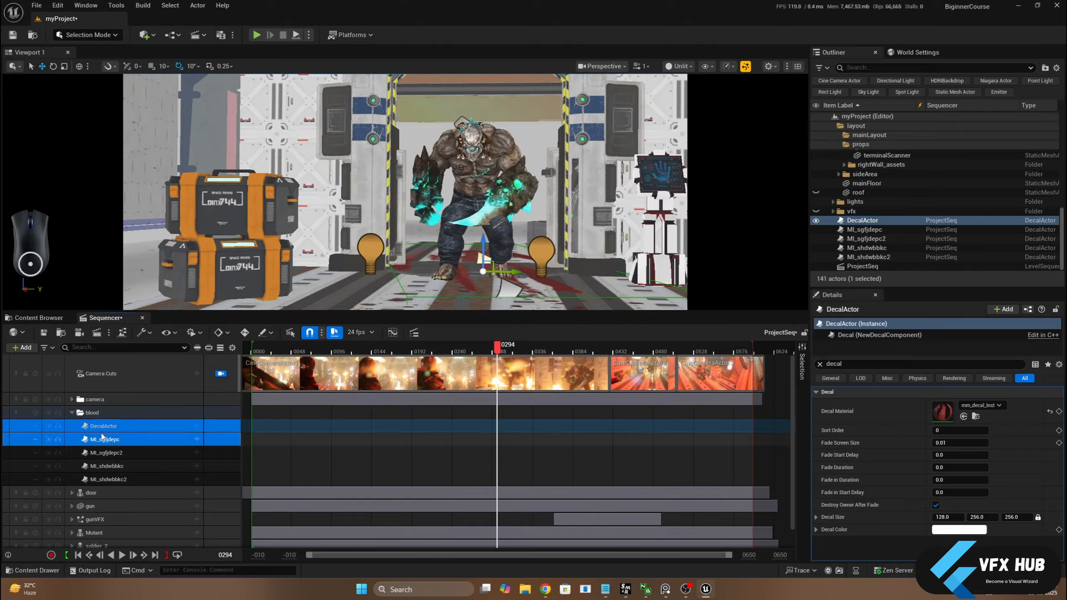
click(102, 426)
key(Delete)
Rename the MI_sgfjdepc track as blood_01 and the MI_sgfjdepc2 track as blood_03
click(104, 417)
double_click(115, 415)
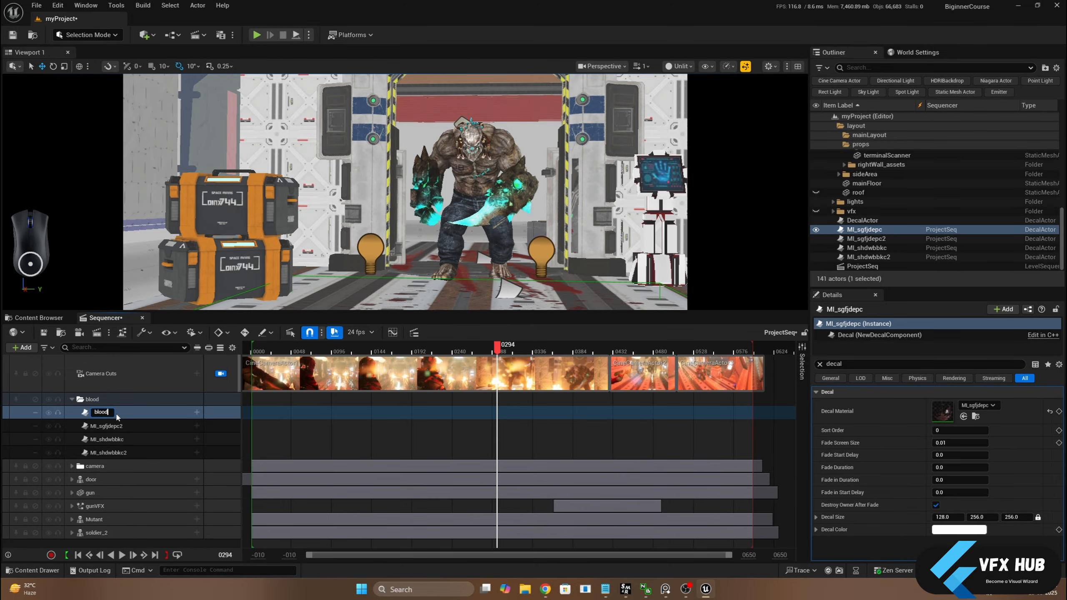
key(Return)
click(110, 426)
drag(497, 347, 633, 347)
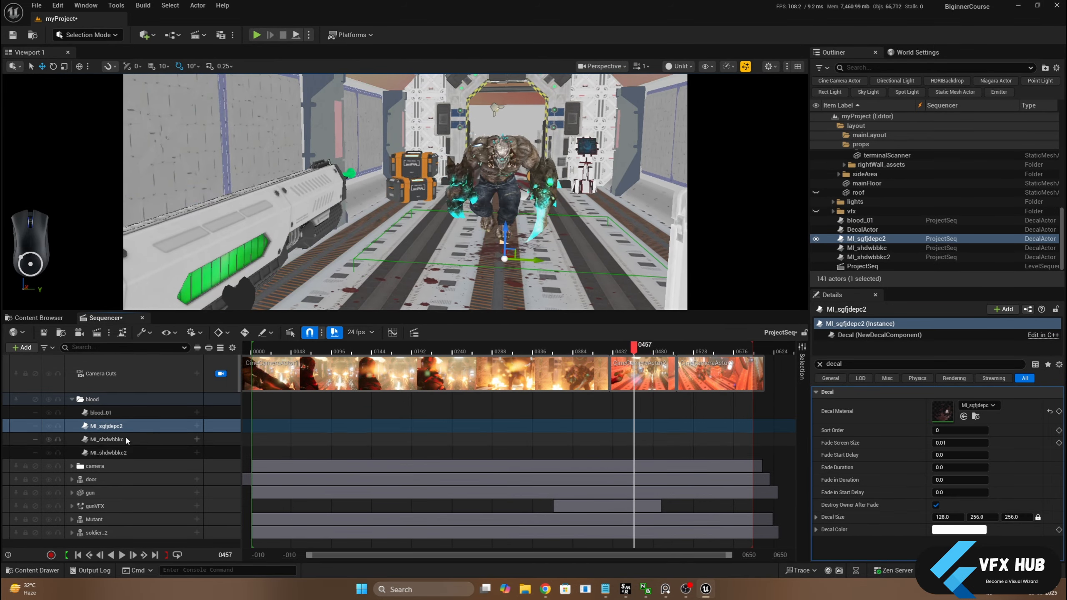
double_click(122, 425)
text(blood_01)
key(BackSpace)
text(3)
key(Return)
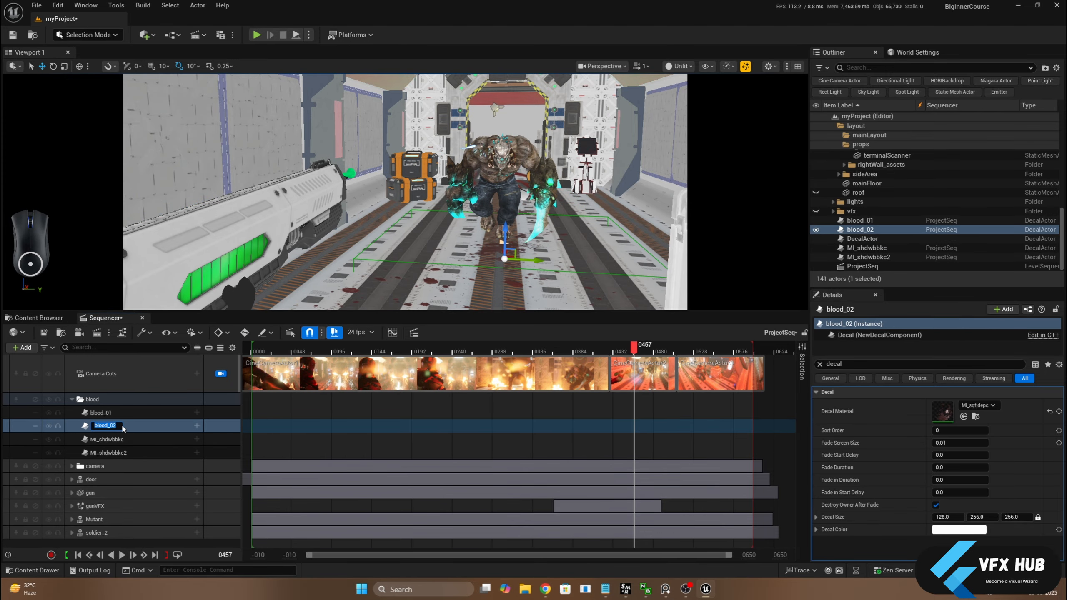
Rename the MI_shdwbbkc track as blood_02 and the MI_shdwbbkc2 track as blood_04
double_click(120, 439)
text(blood_01)
key(BackSpace)
text(2)
key(Return)
double_click(120, 451)
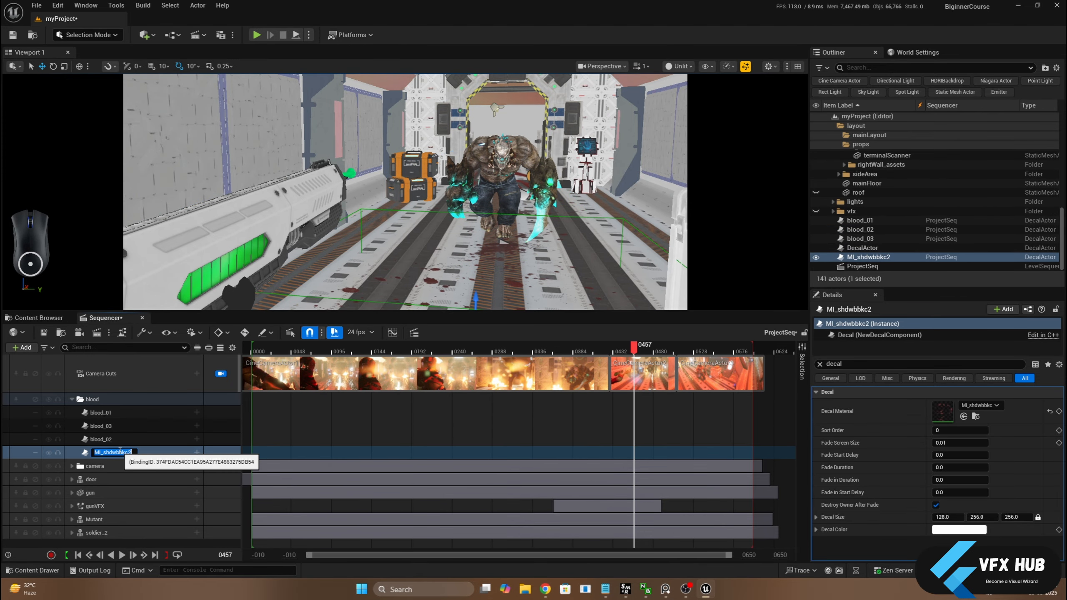
text(4)
key(Return)
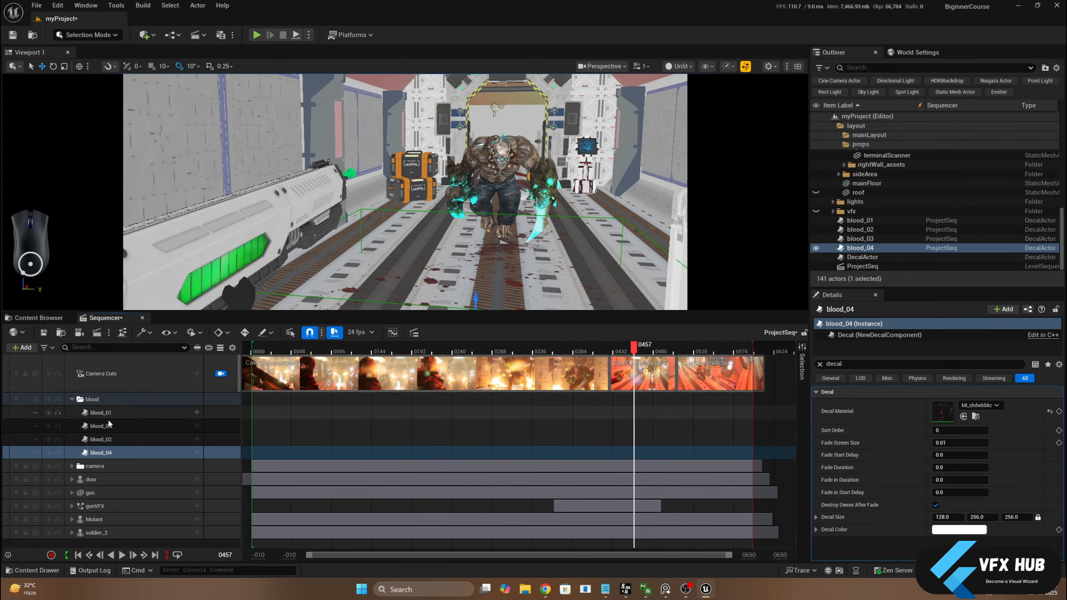
Move the playhead to frame 426 and add the NewDecalComponent track to blood_01, blood_02, blood_03 and blood_04
click(110, 414)
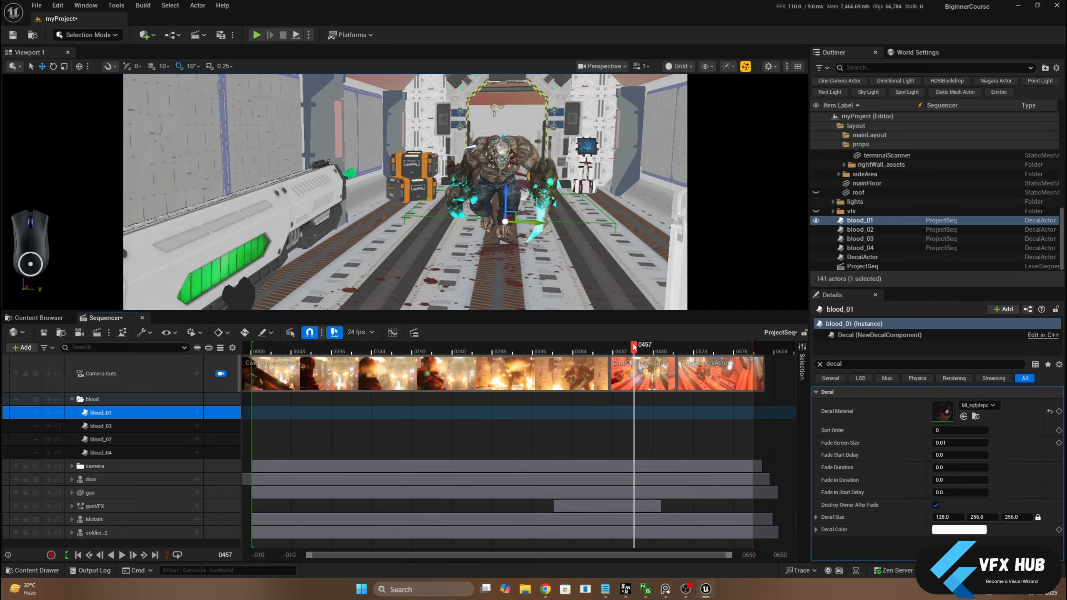
drag(634, 347, 607, 355)
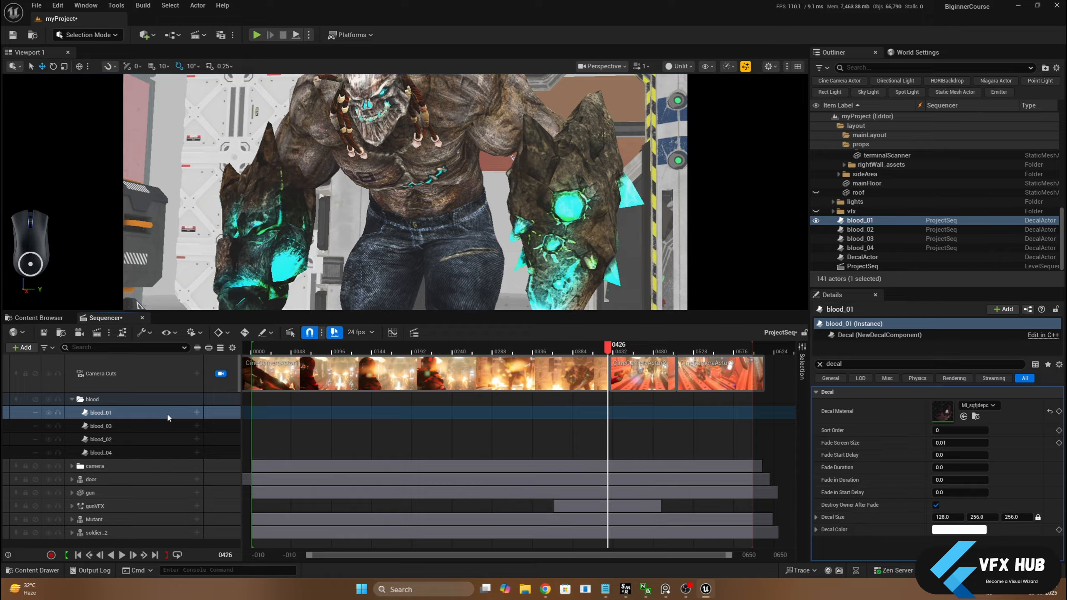
click(197, 412)
click(219, 519)
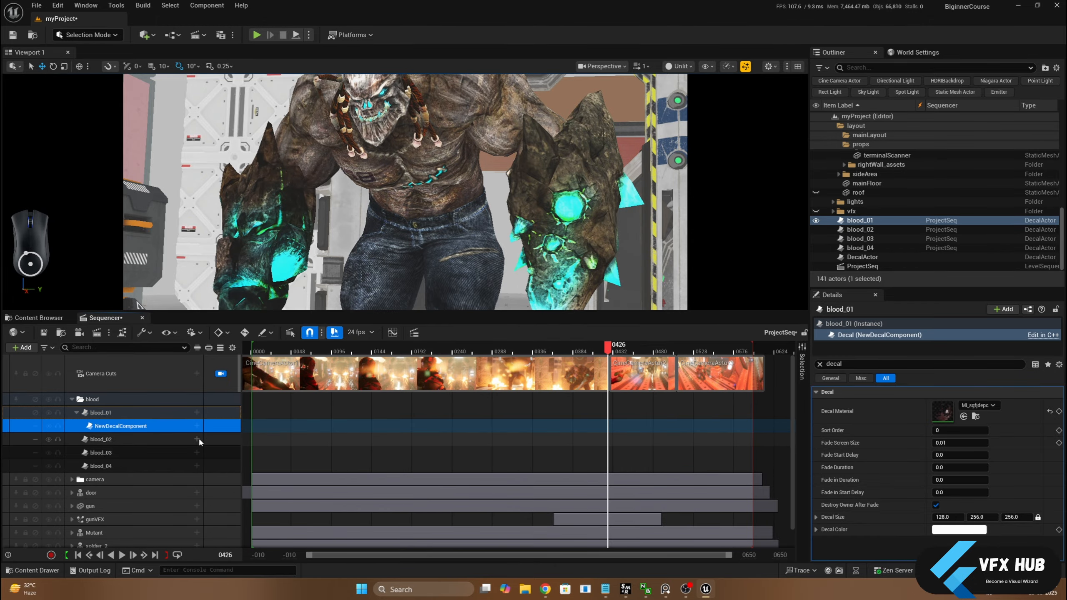
click(197, 439)
click(219, 546)
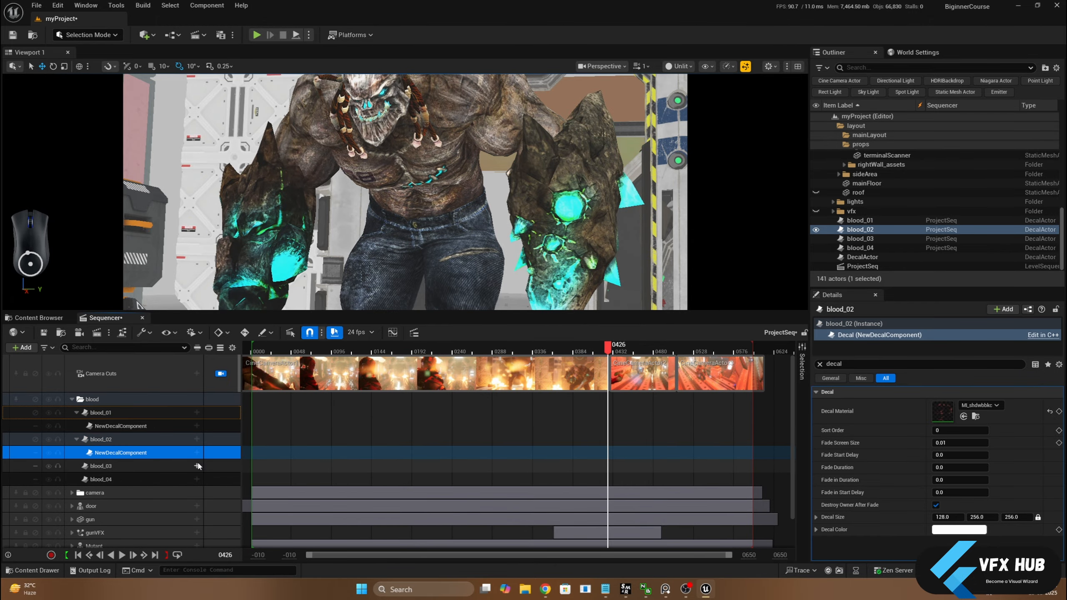
click(197, 466)
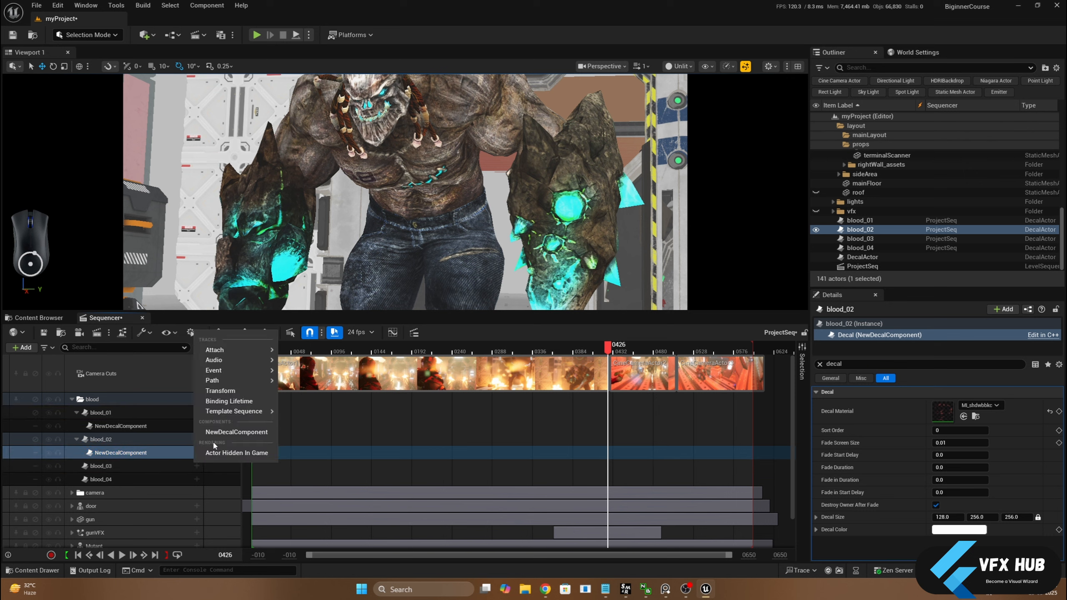
click(219, 441)
click(197, 492)
click(218, 460)
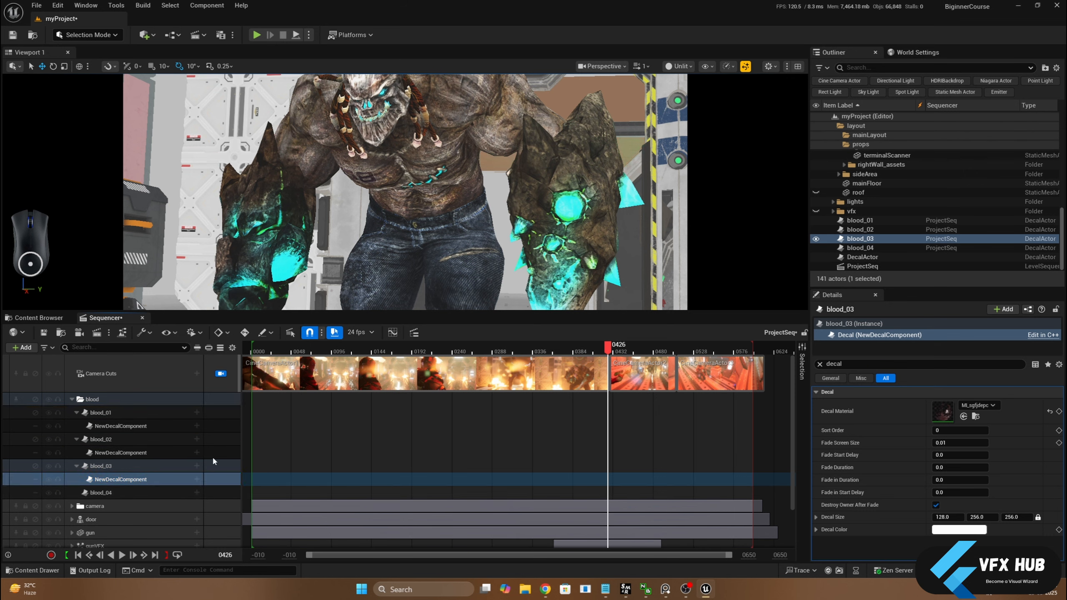
Add a Fade Screen Size track to the NewDecalComponent of each of the four blood decals
click(197, 426)
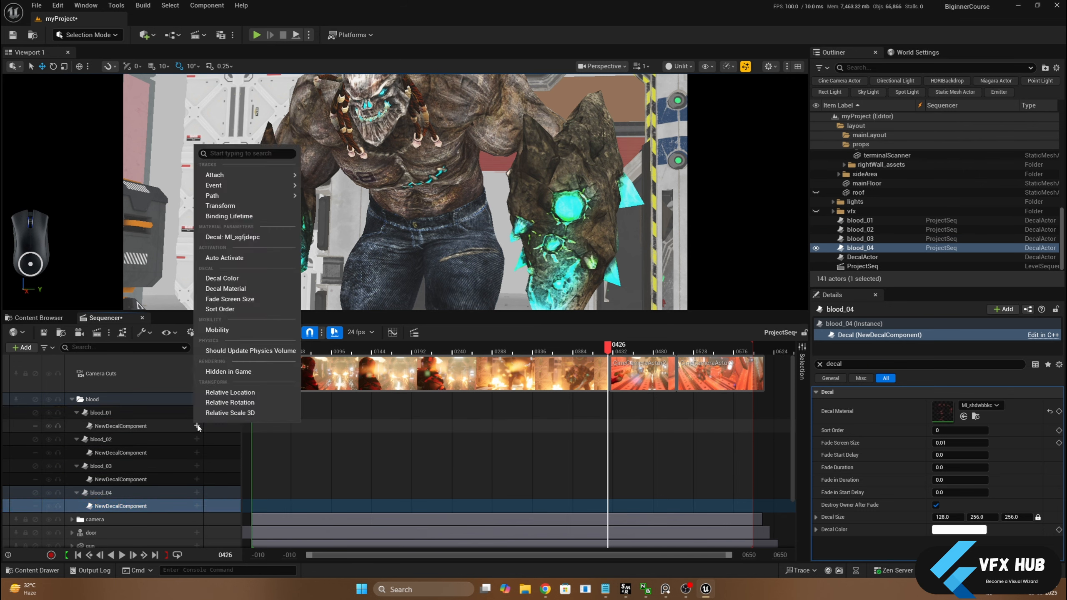
click(222, 302)
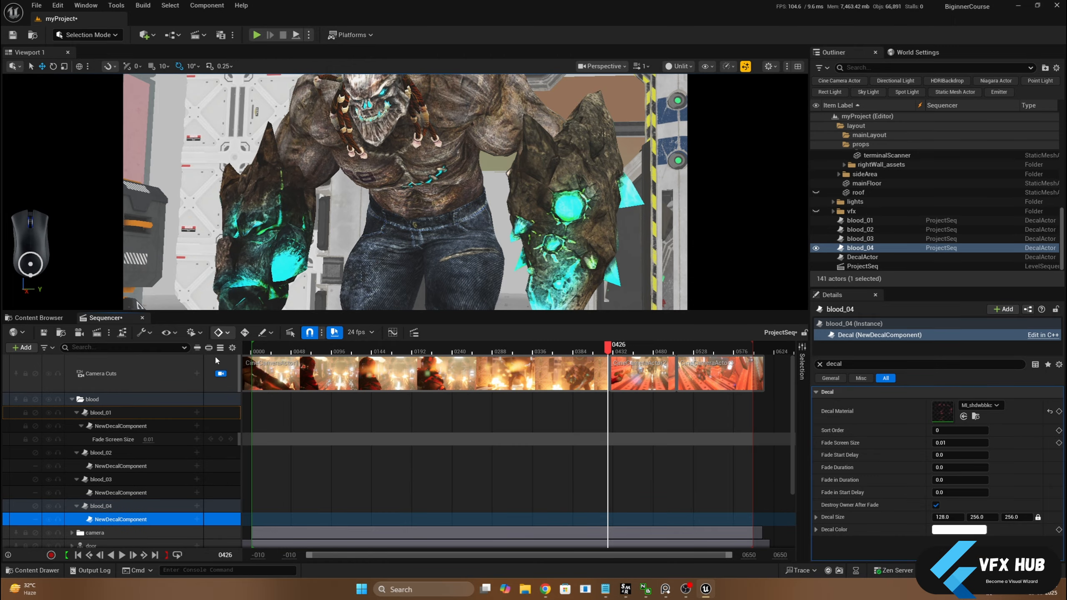
click(197, 466)
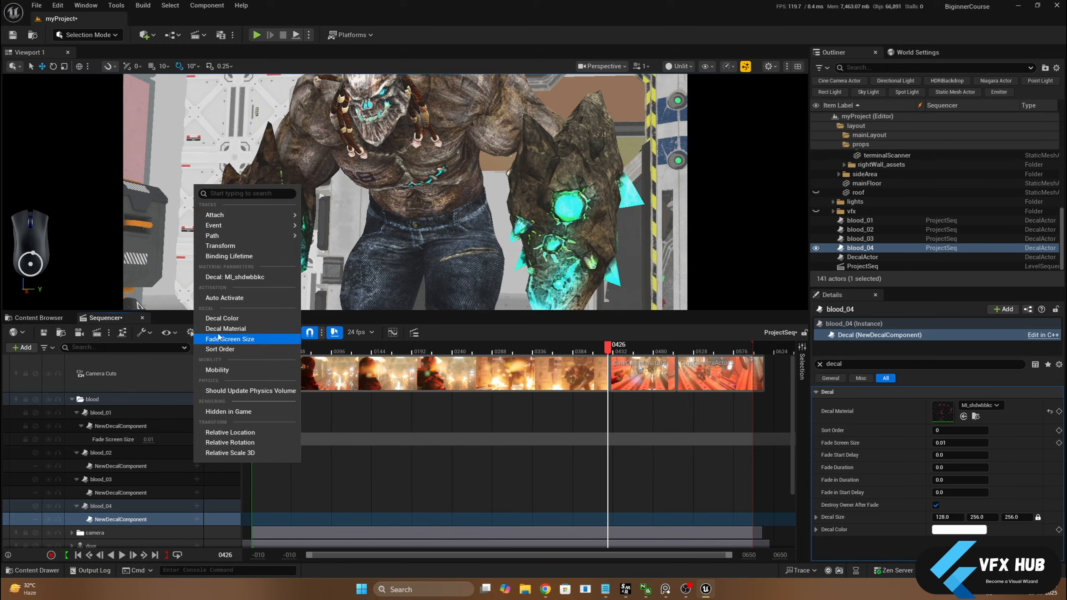
click(226, 339)
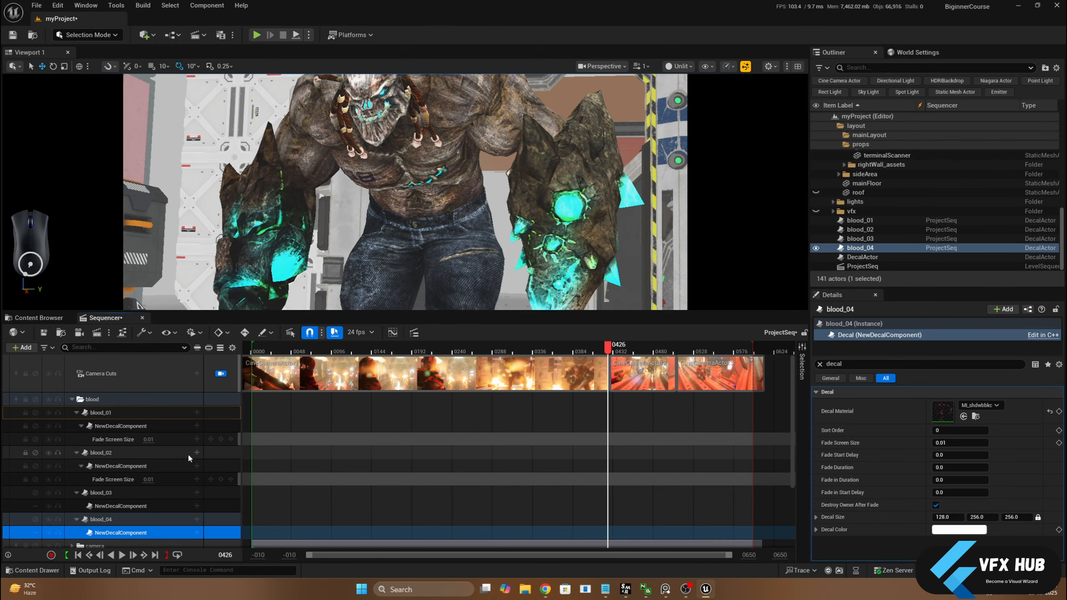
click(197, 505)
click(225, 379)
click(196, 503)
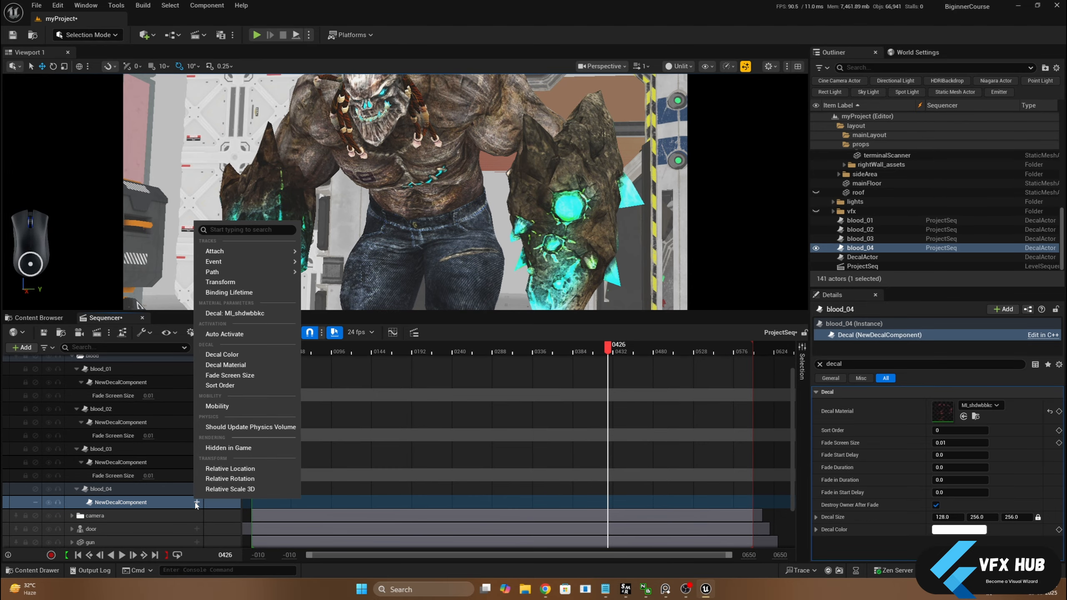
click(226, 377)
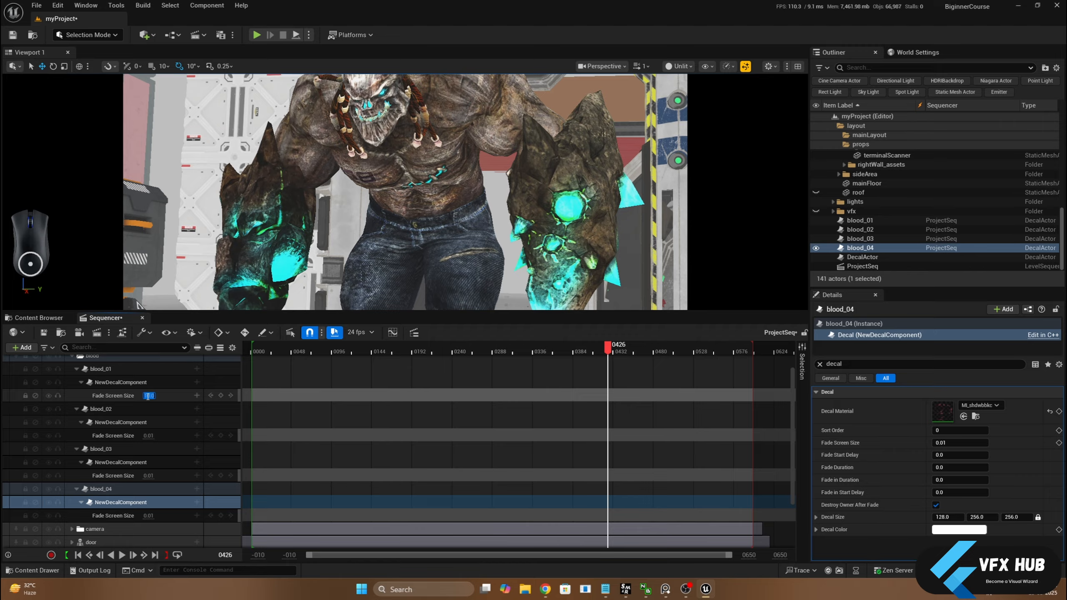
Set Fade Screen Size to 10 on all four blood decals and key it at frame 426
text(10)
key(Return)
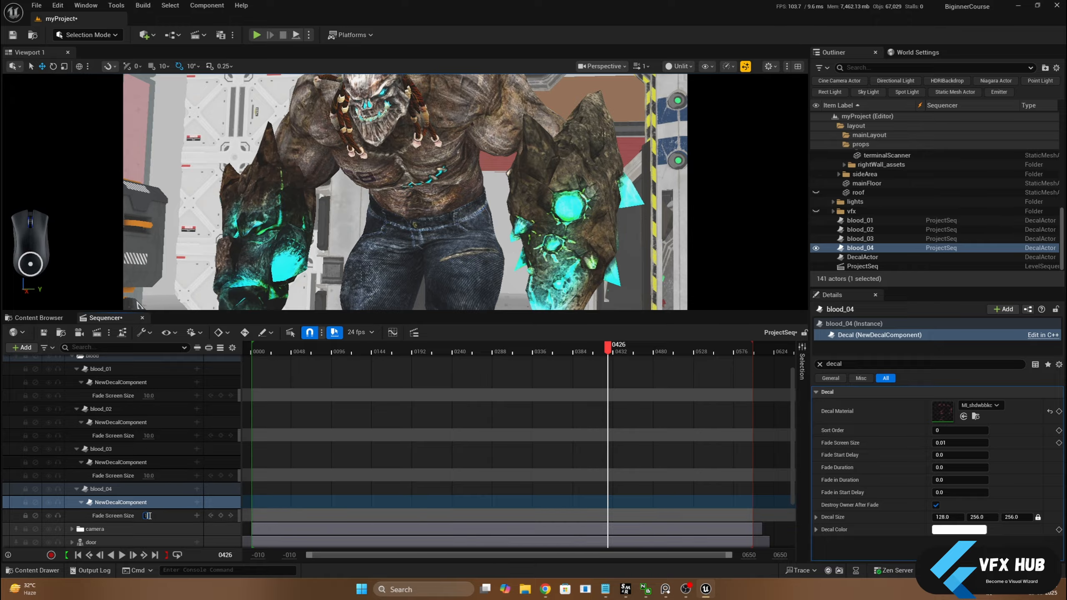
click(220, 396)
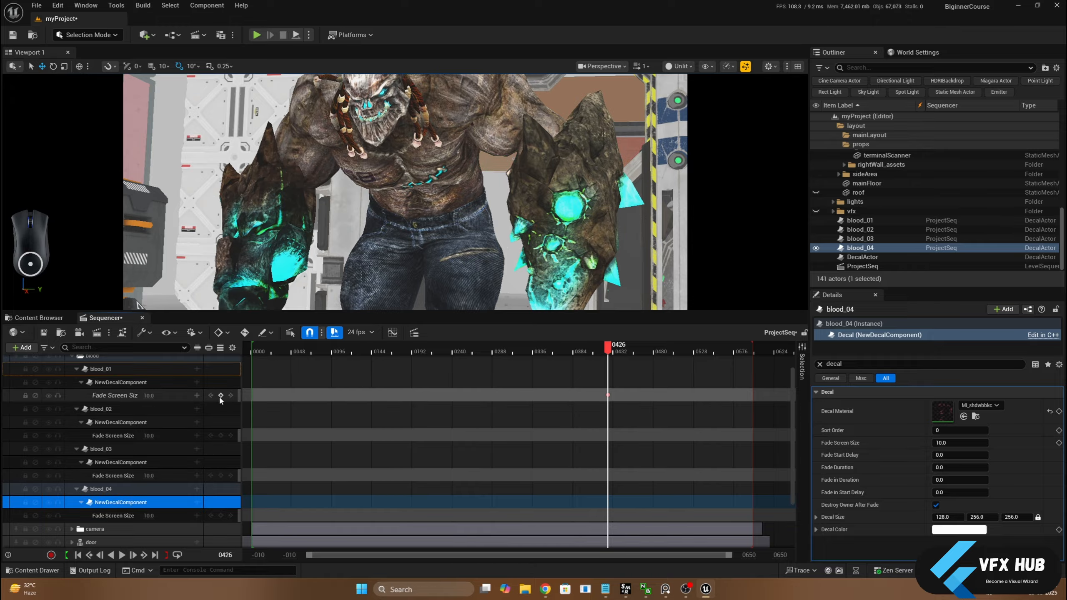
click(220, 475)
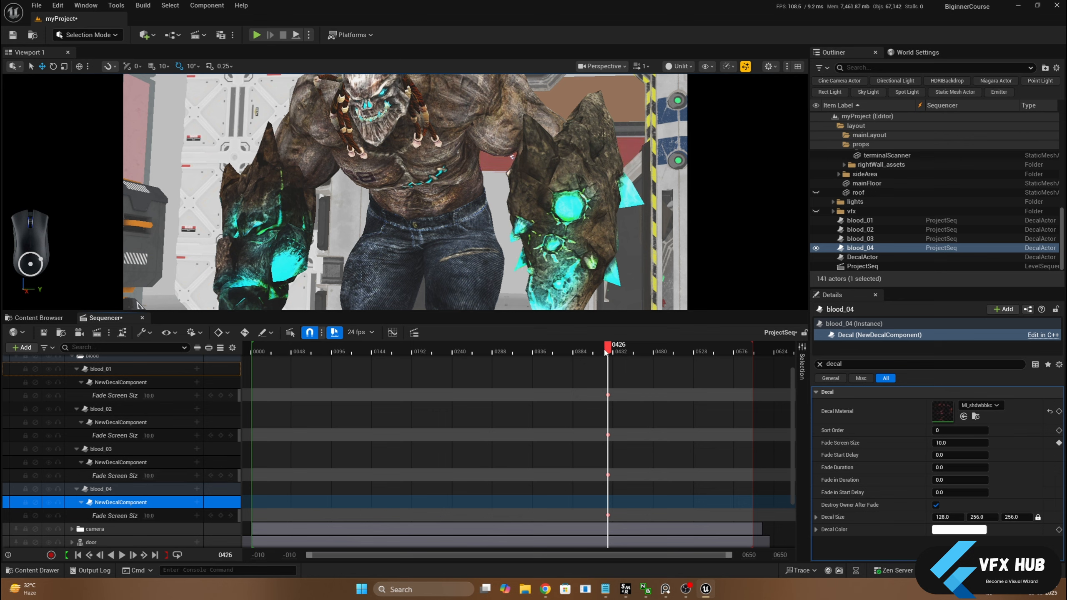
Key blood_01's Fade Screen Size at 10 on frame 427 and set it to 0.01 on frame 428
drag(607, 350, 612, 352)
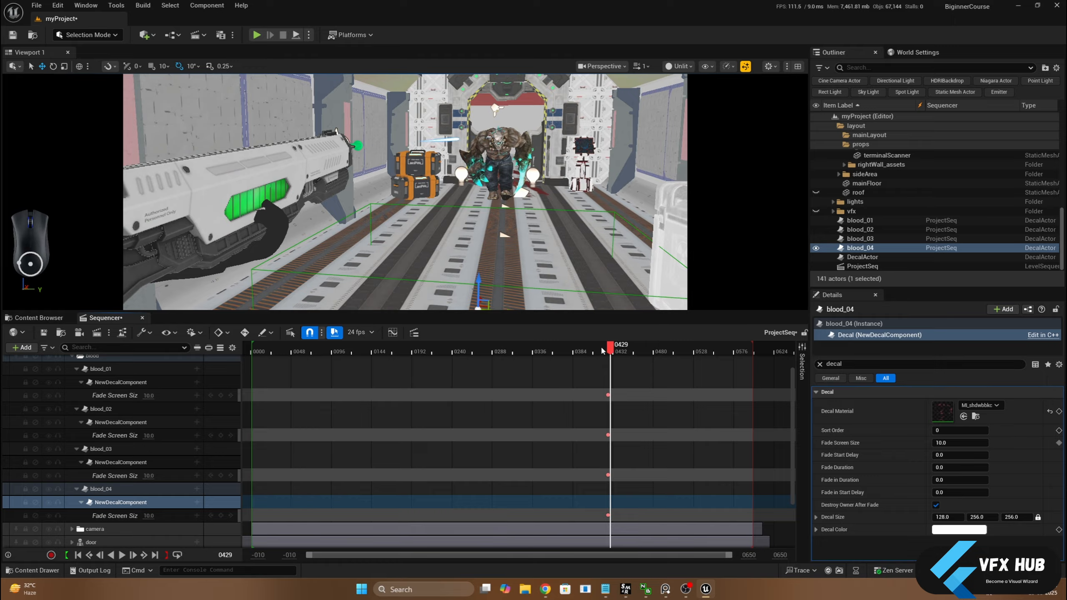
key(Left)
key(Left)
key(Right)
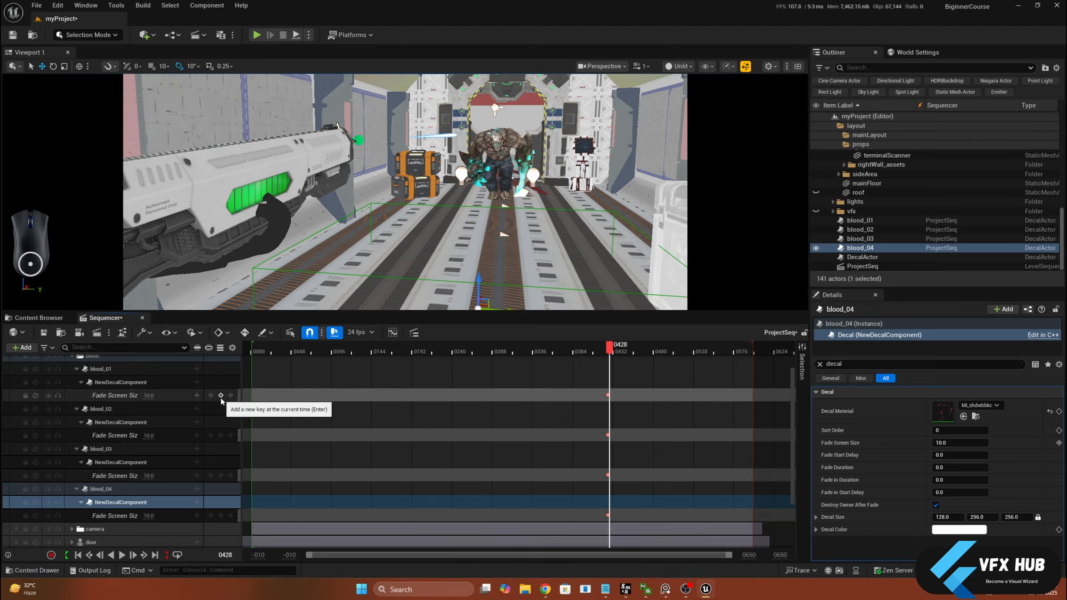
key(Left)
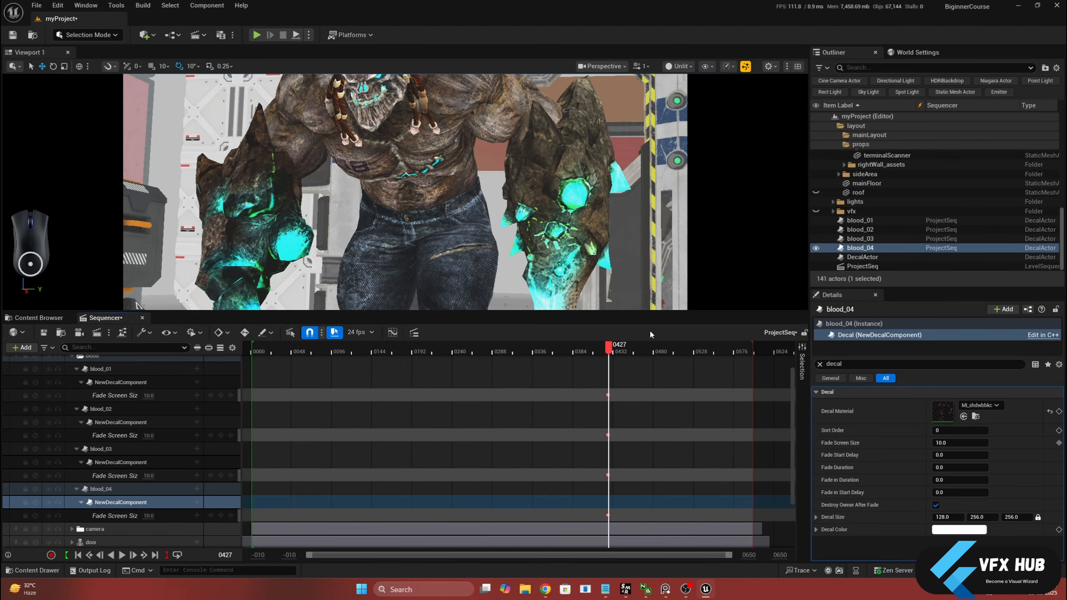
click(220, 395)
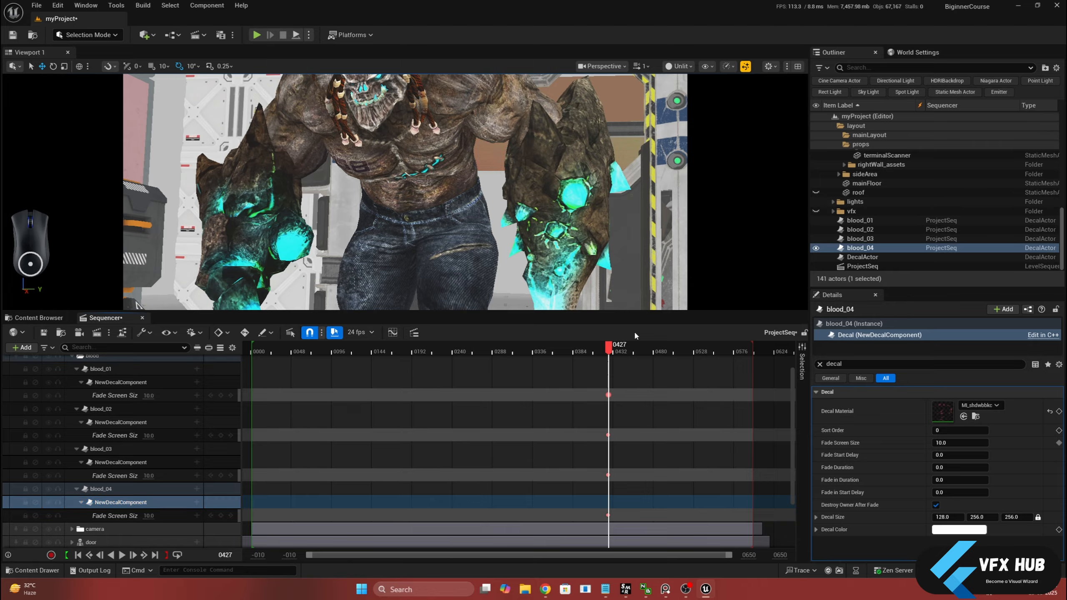
key(Right)
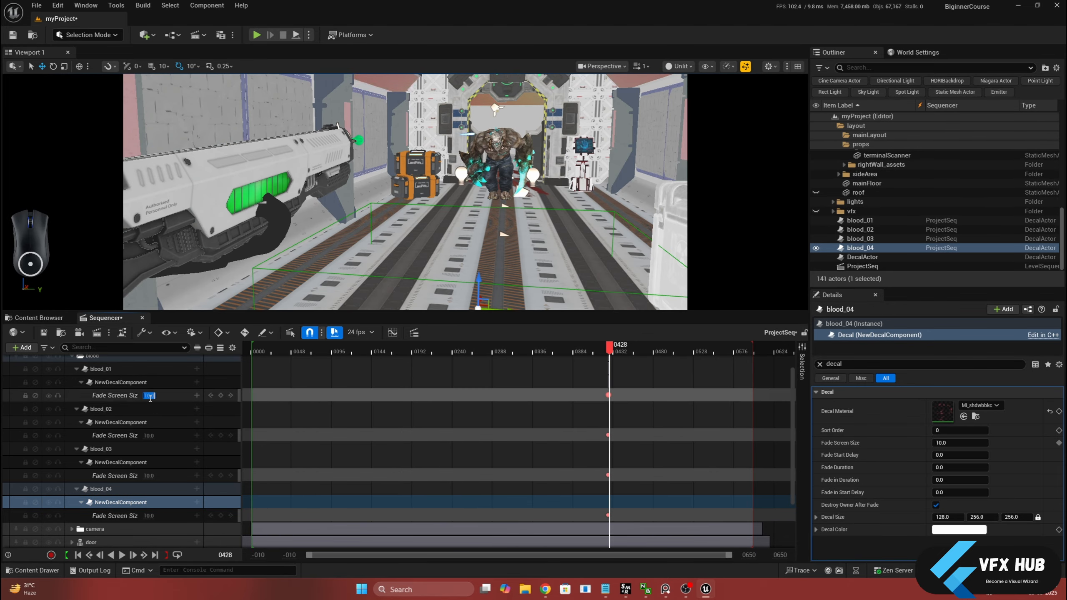
text(0.1)
key(Return)
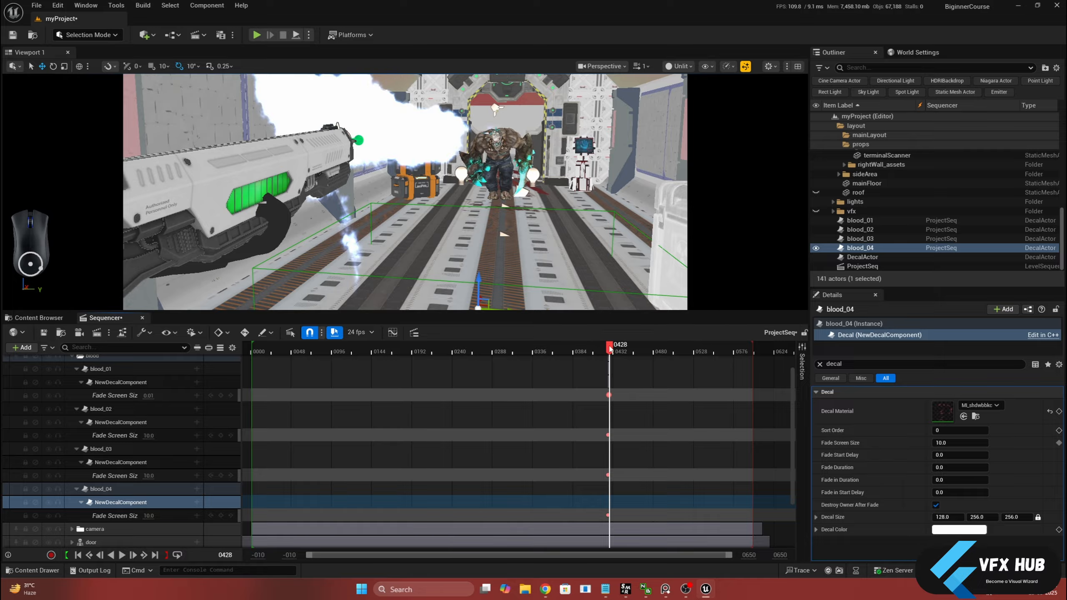
Move the last two Fade Screen Size keys of blood_01 two frames later, to frames 429 and 430, and check the timing
drag(610, 349, 610, 349)
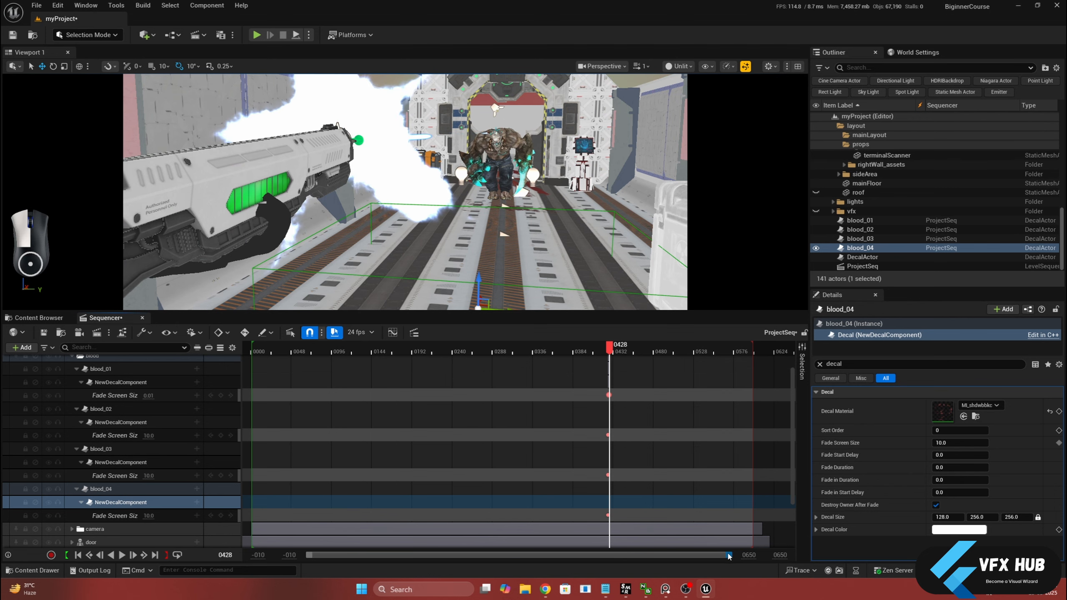
drag(731, 555, 628, 555)
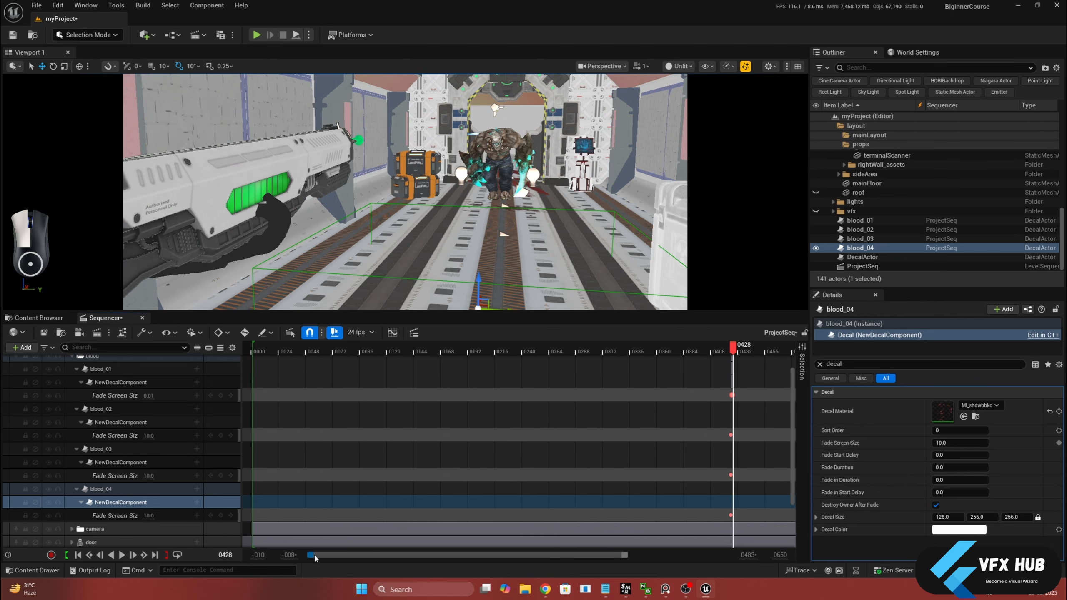
drag(301, 556, 573, 555)
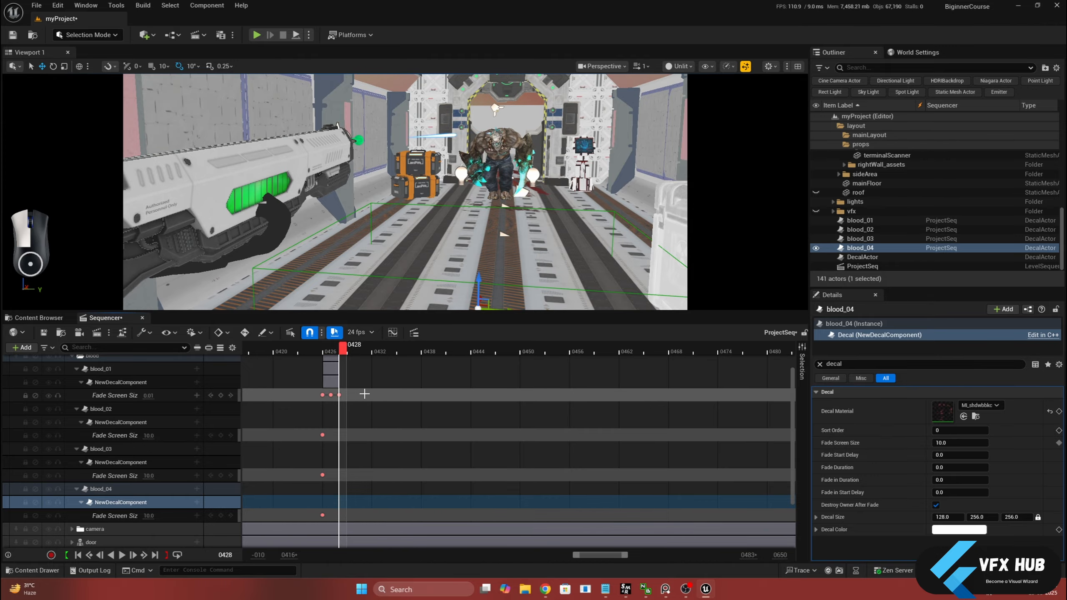
drag(329, 404, 337, 395)
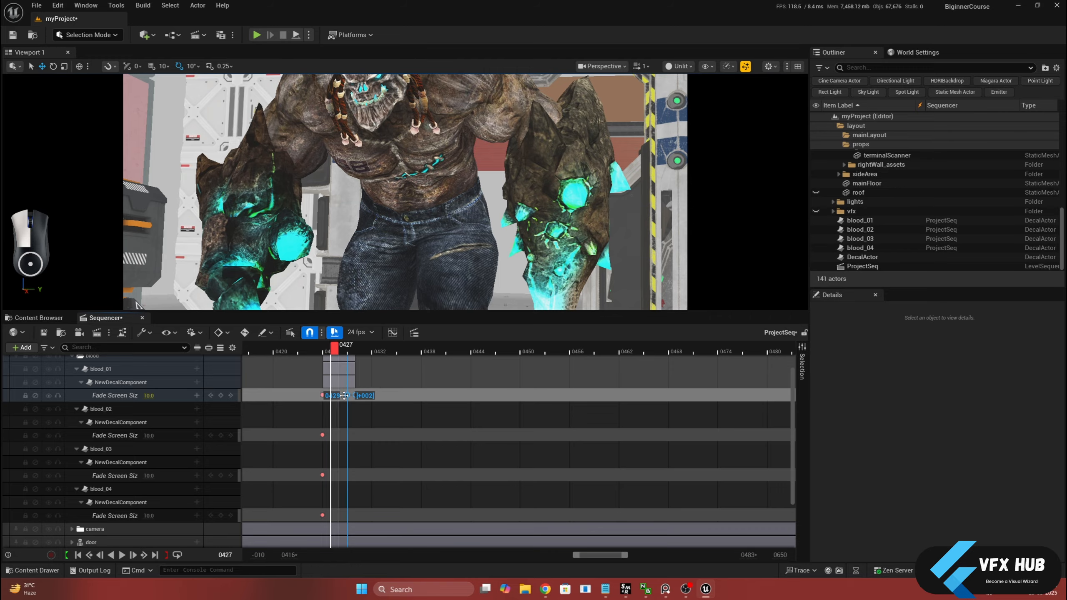
drag(343, 351, 368, 358)
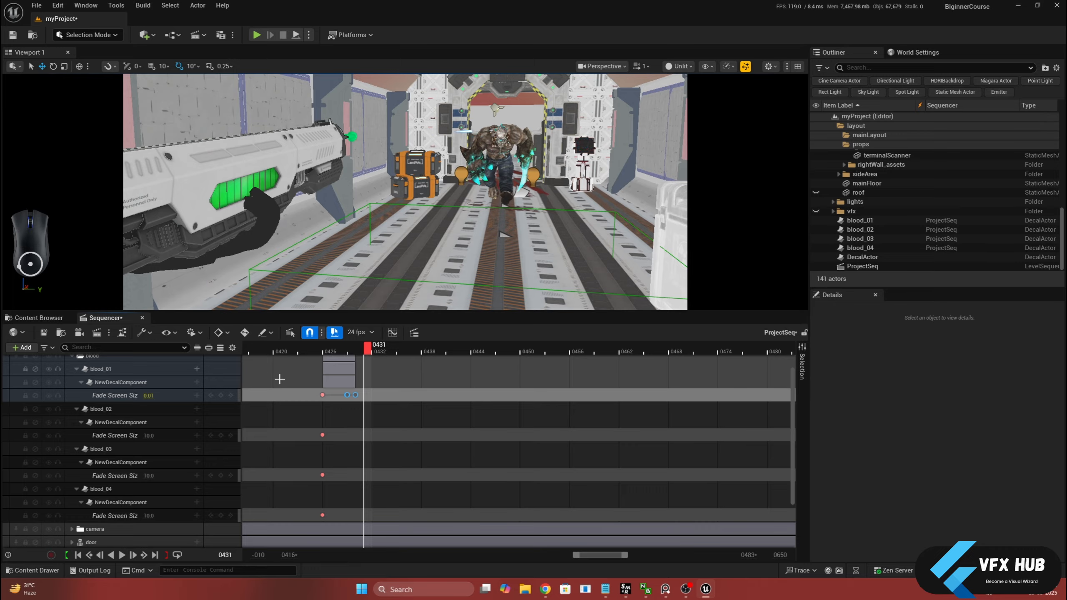
click(115, 436)
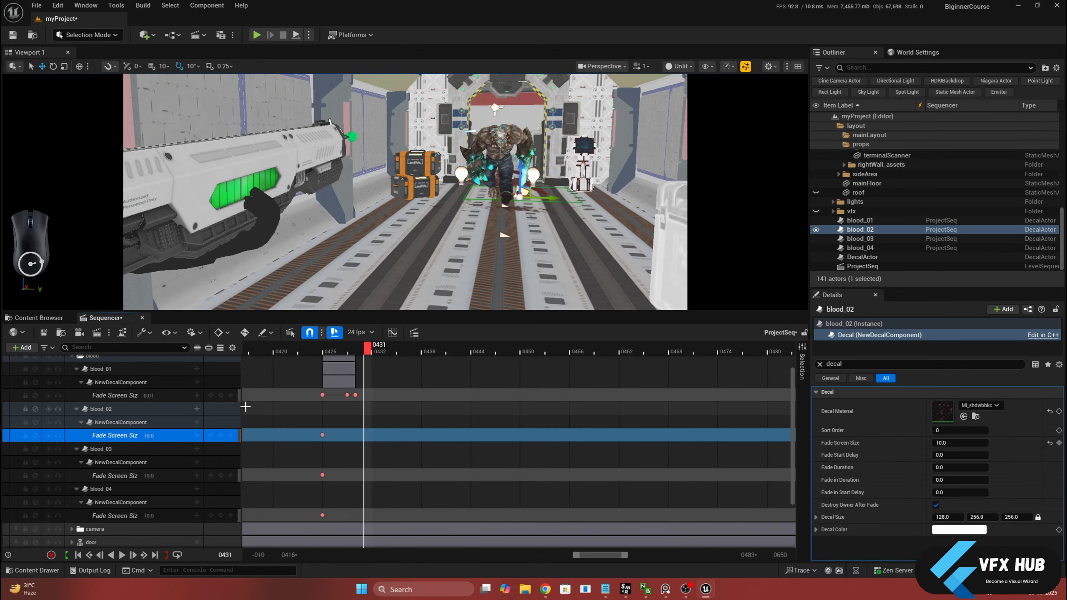
click(127, 408)
drag(367, 347, 345, 352)
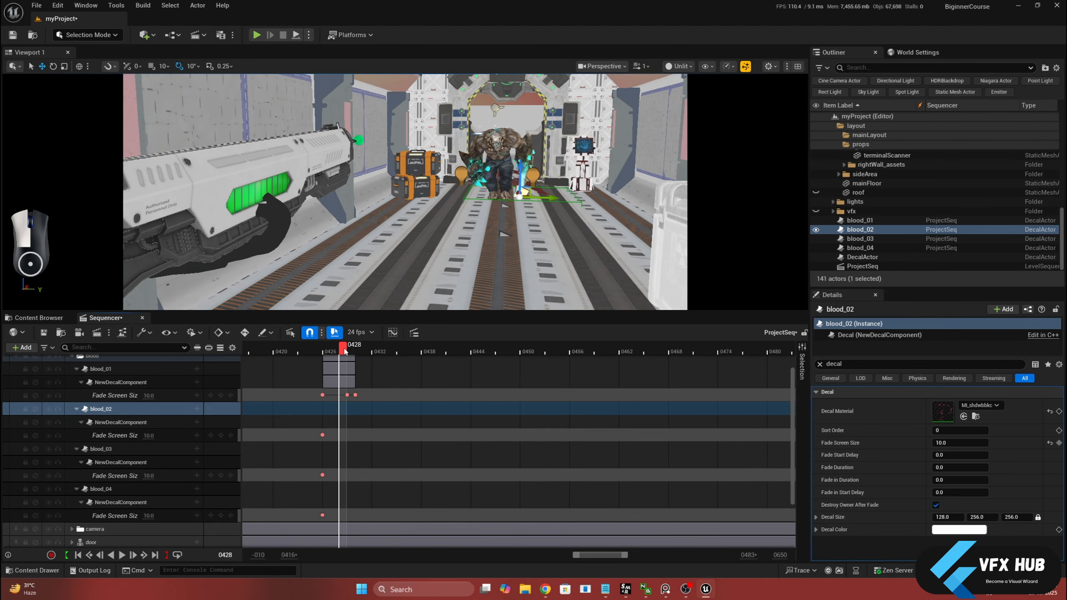
click(156, 373)
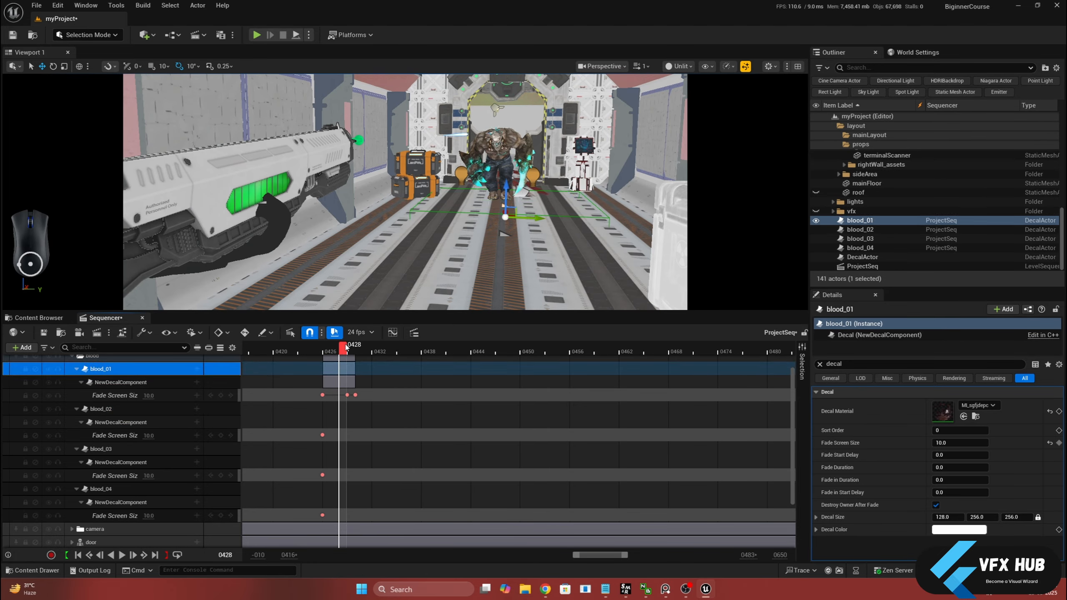
drag(347, 348, 351, 348)
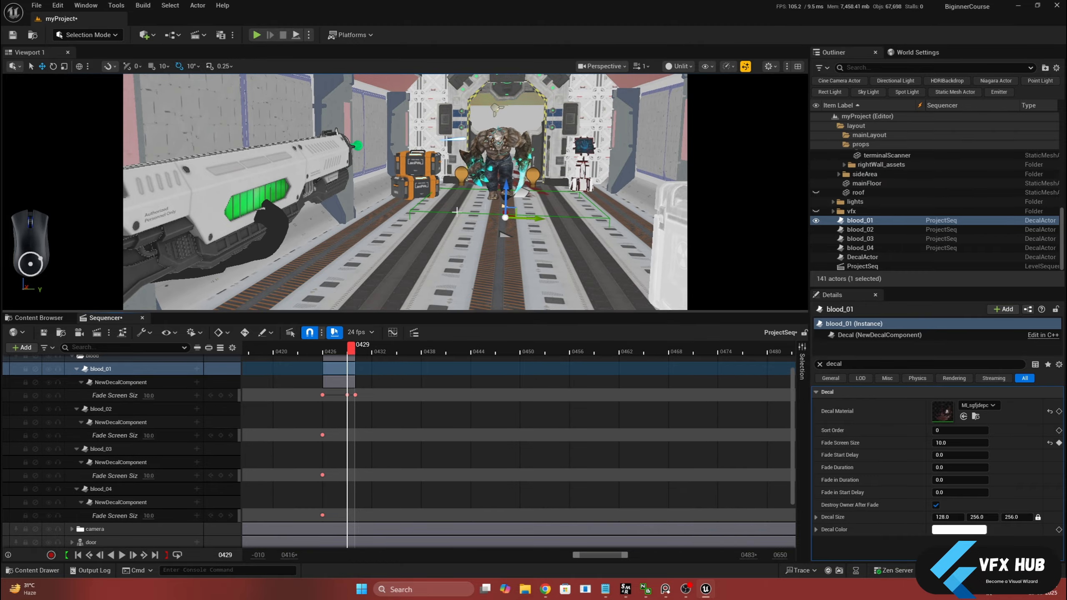
Key blood_02's Fade Screen Size at 10 on frame 428 and set it to 0.01 on frame 429
click(126, 408)
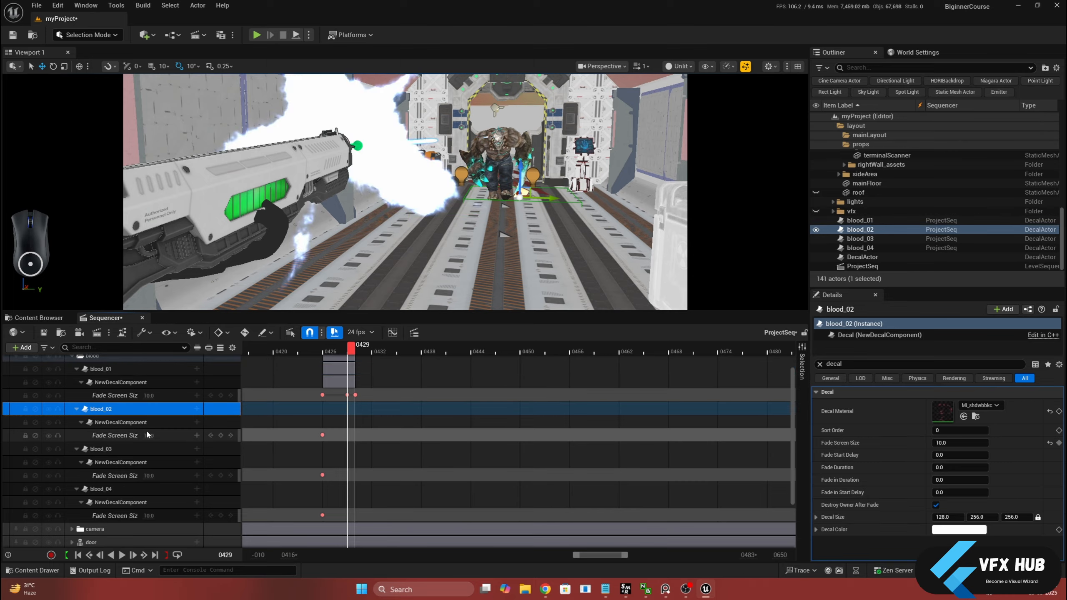
click(352, 353)
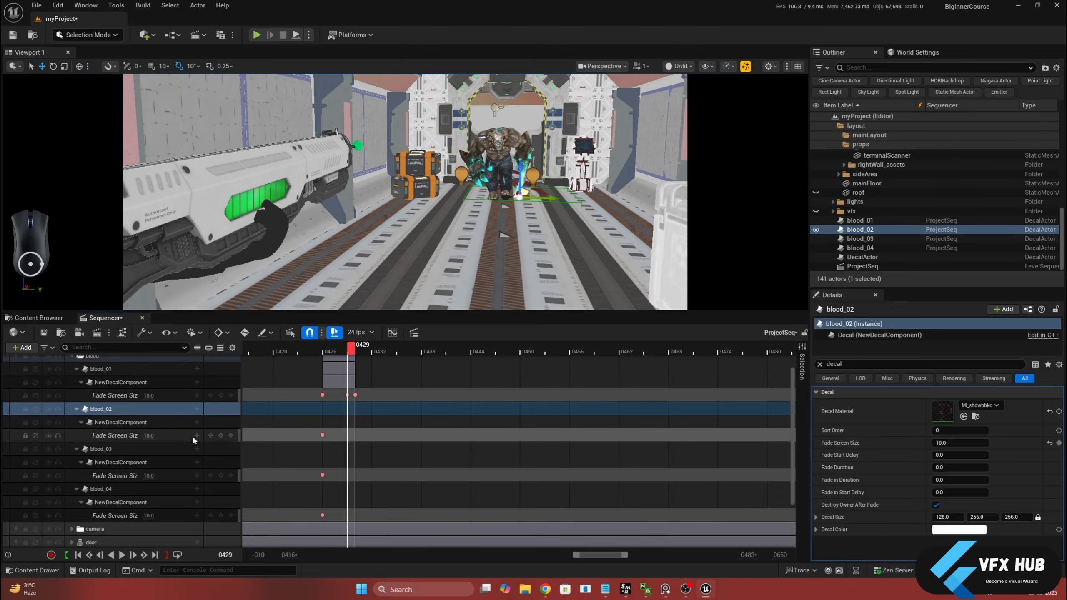
click(343, 353)
click(220, 436)
click(351, 352)
click(145, 436)
text(0.0)
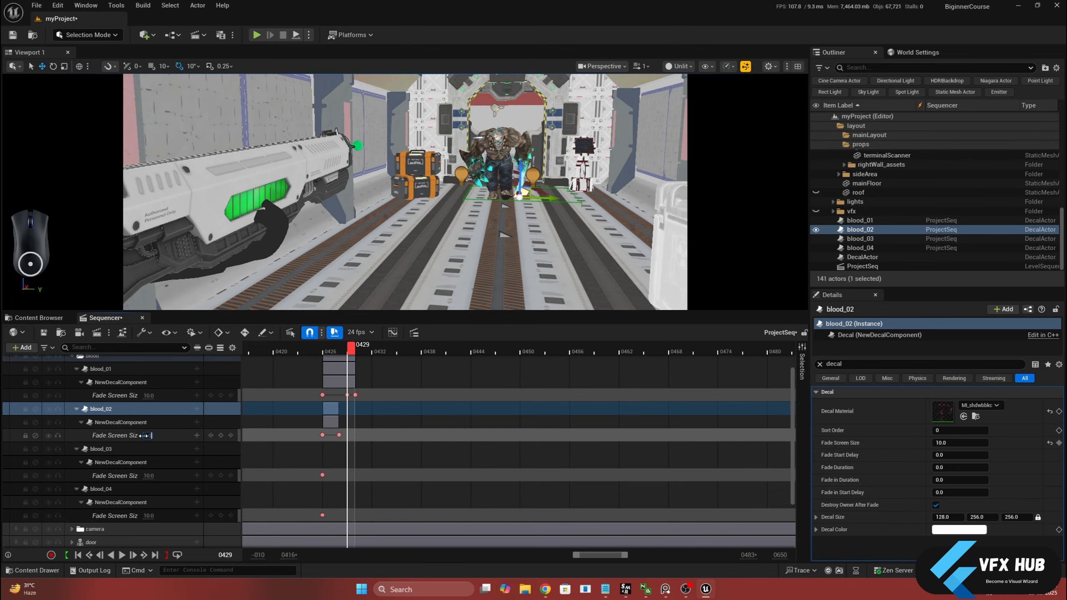
text(1)
key(Return)
Set blood_03's X location to -43 and key its Fade Screen Size at 10 on frame 443 and 0.1 on frame 444
drag(353, 352, 463, 358)
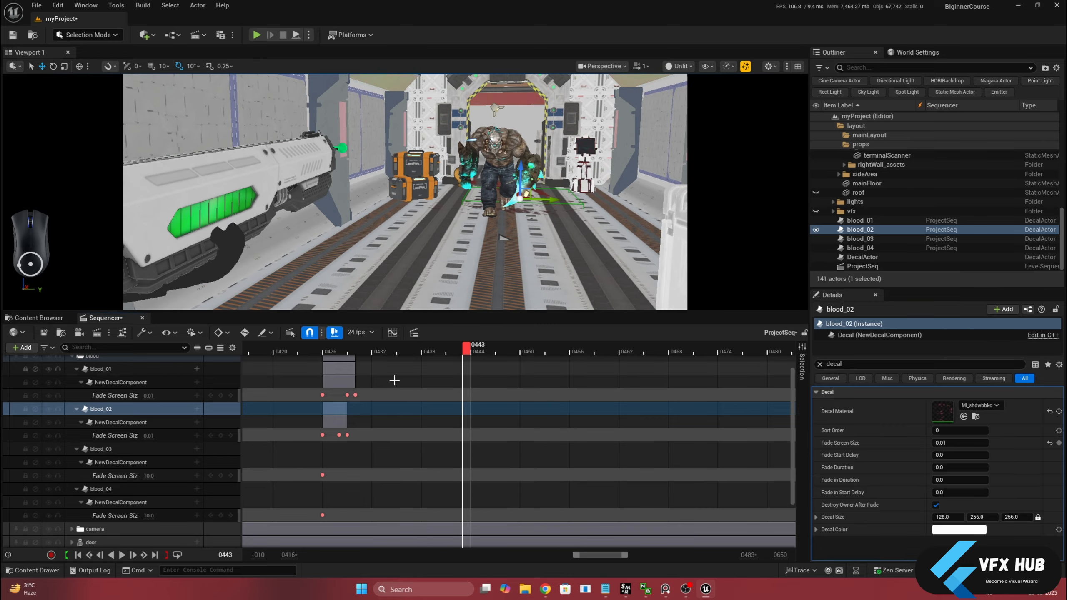
click(126, 449)
click(819, 364)
drag(944, 405, 954, 405)
click(221, 476)
click(148, 476)
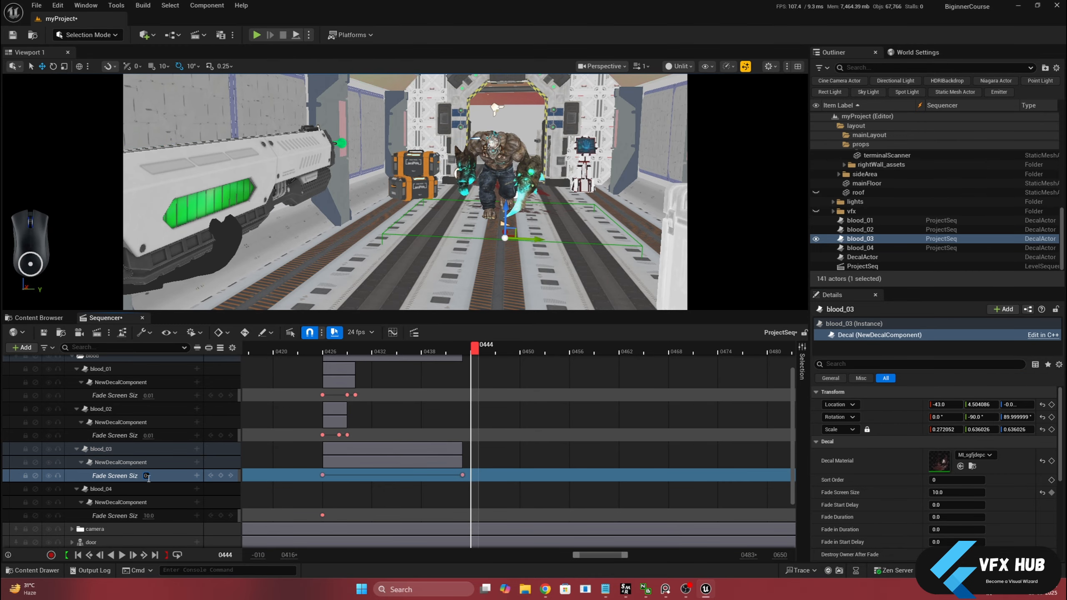
Key blood_04's Fade Screen Size at 10 on frame 465 and 0.01 on frame 467, and set its X location to -225
drag(471, 350, 645, 352)
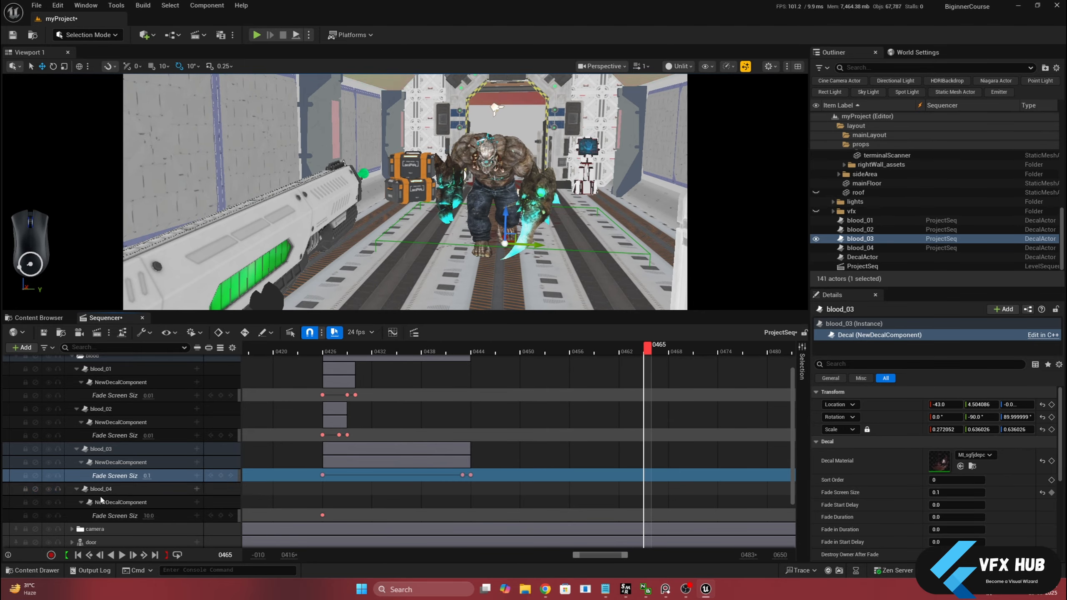
click(101, 490)
click(221, 516)
click(663, 350)
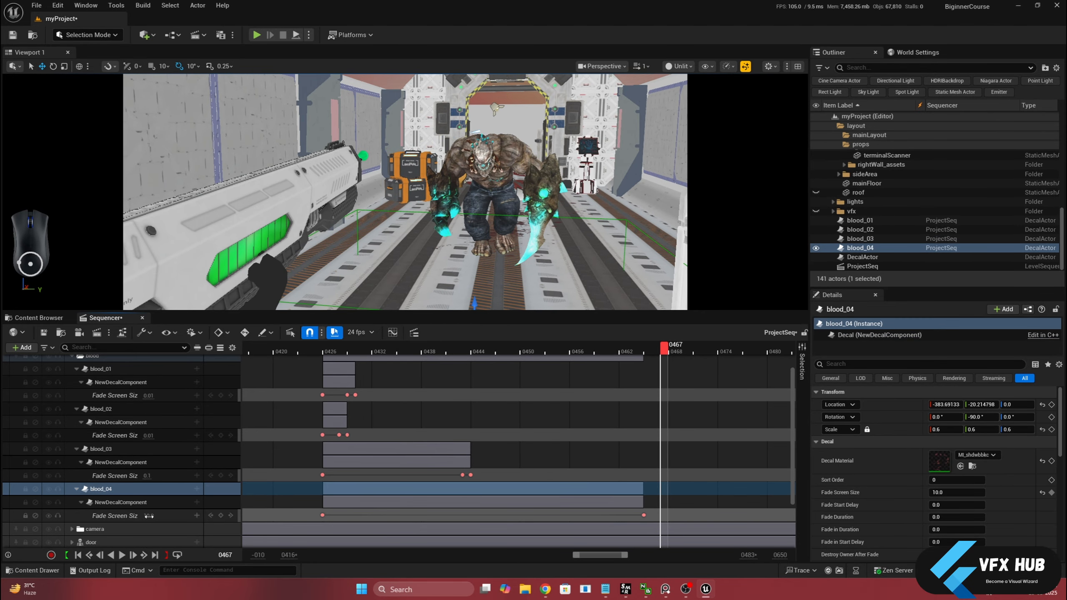
click(149, 516)
text(0.01)
key(Return)
drag(946, 405, 1020, 405)
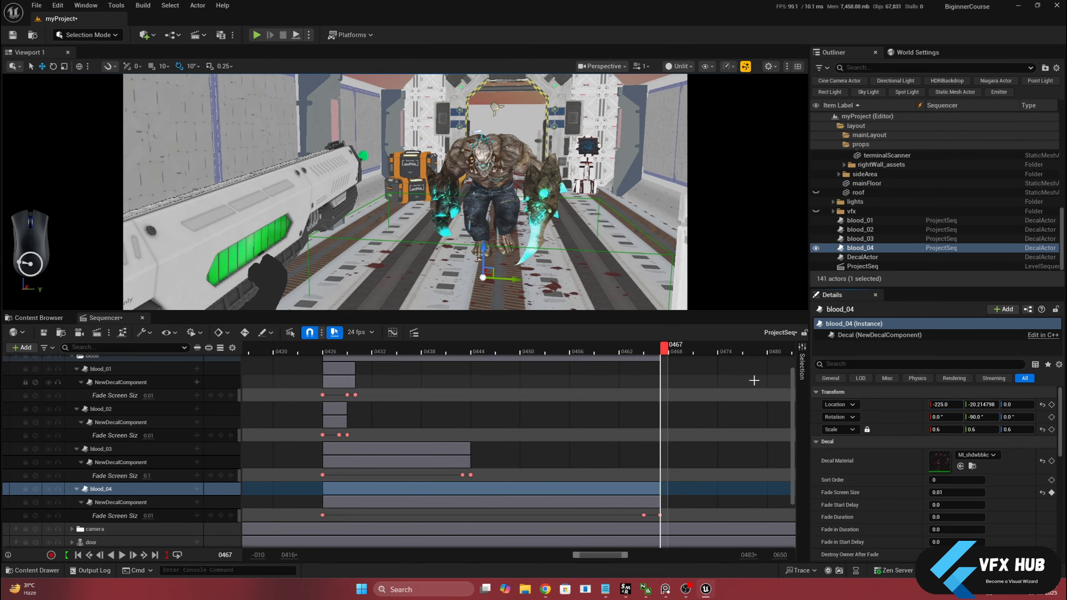
Copy and paste the blood_04 track in Sequencer at frame 486, duplicating its actor for the pasted binding
drag(672, 349, 731, 366)
drag(625, 555, 688, 555)
drag(440, 349, 473, 356)
click(102, 488)
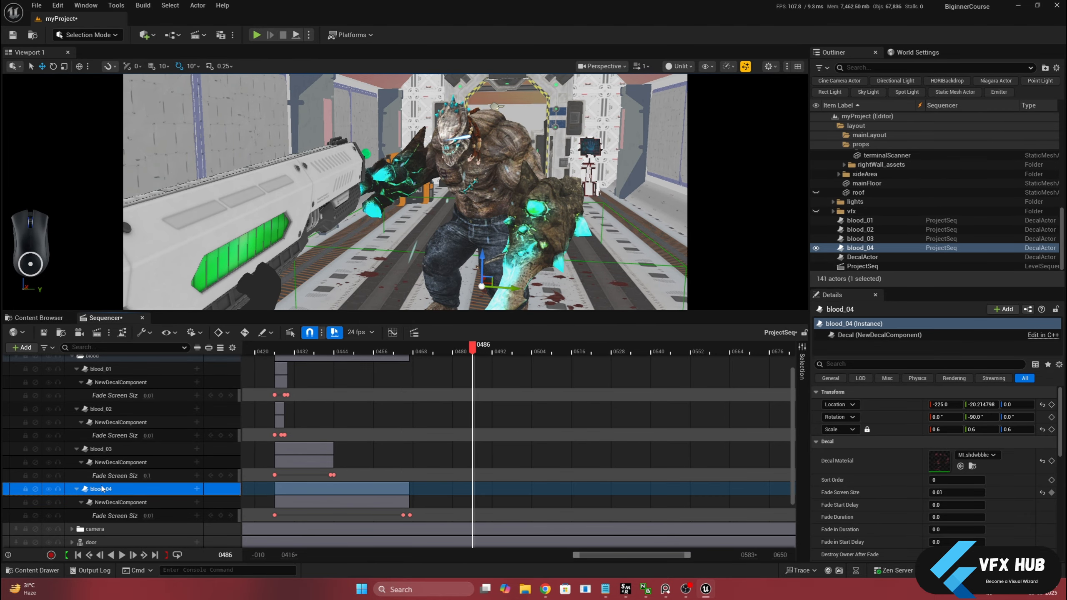
key(ctrl+c)
key(ctrl+v)
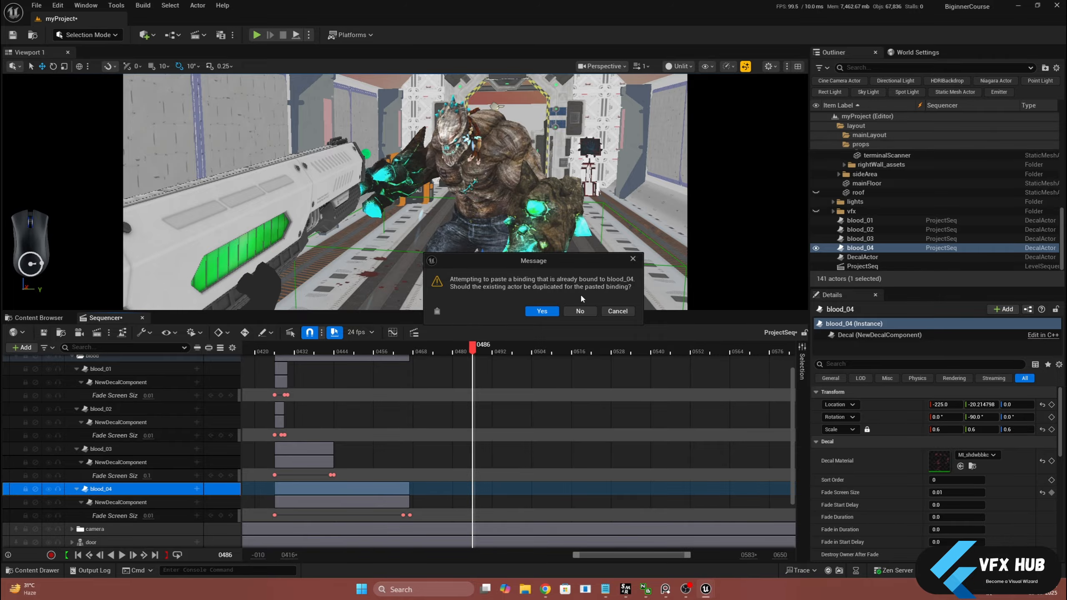
click(549, 316)
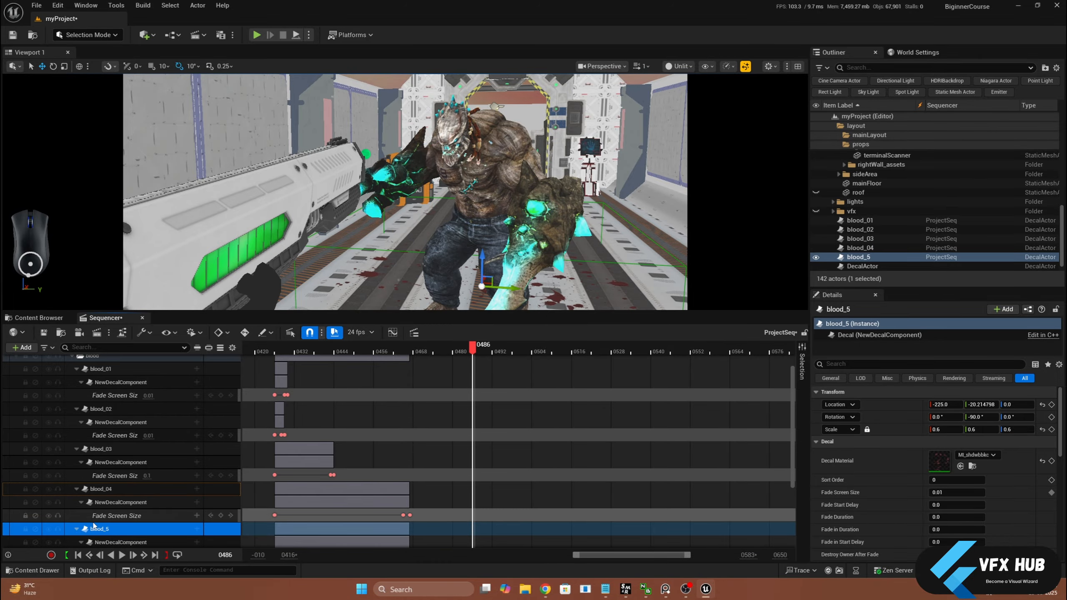
Shift all of blood_5's Fade Screen Size keys about 20 frames later and move the decal to about X -240.6, Y 23.6
scroll(121, 523, down, 4)
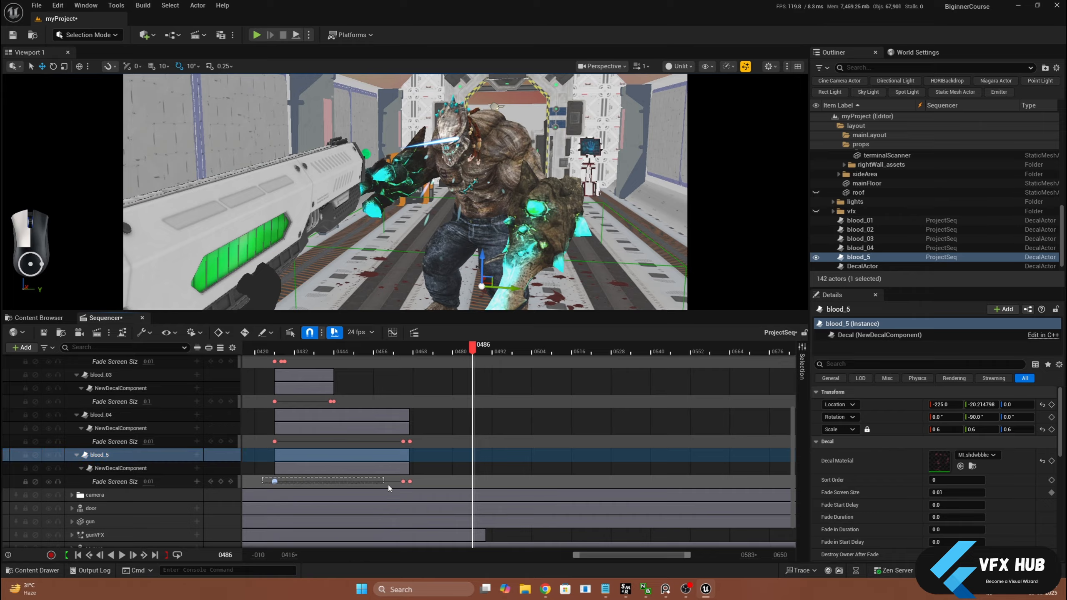
drag(432, 487, 484, 479)
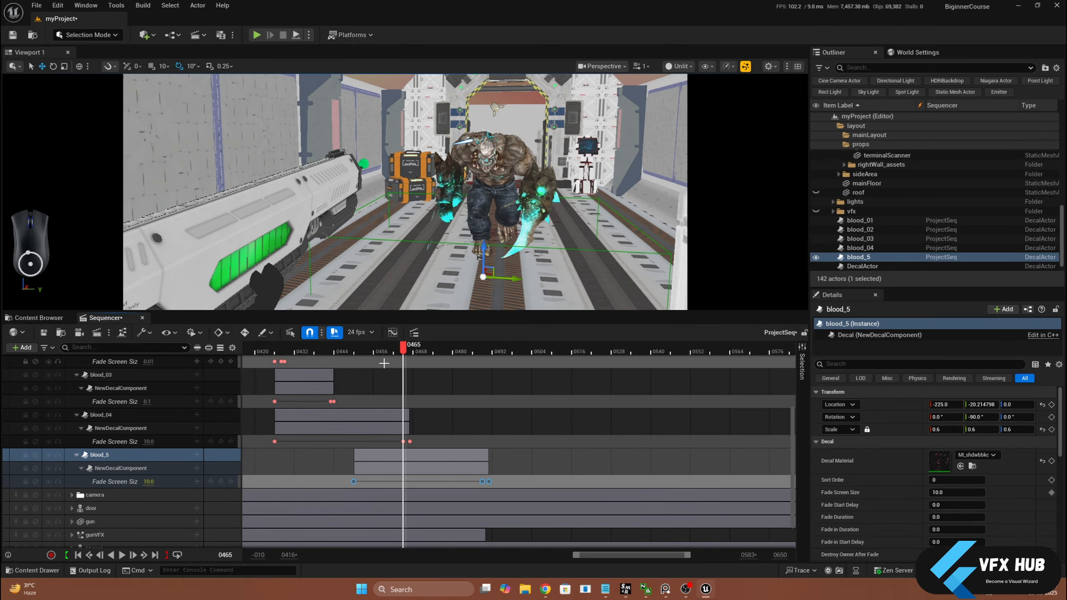
drag(404, 350, 482, 389)
click(101, 455)
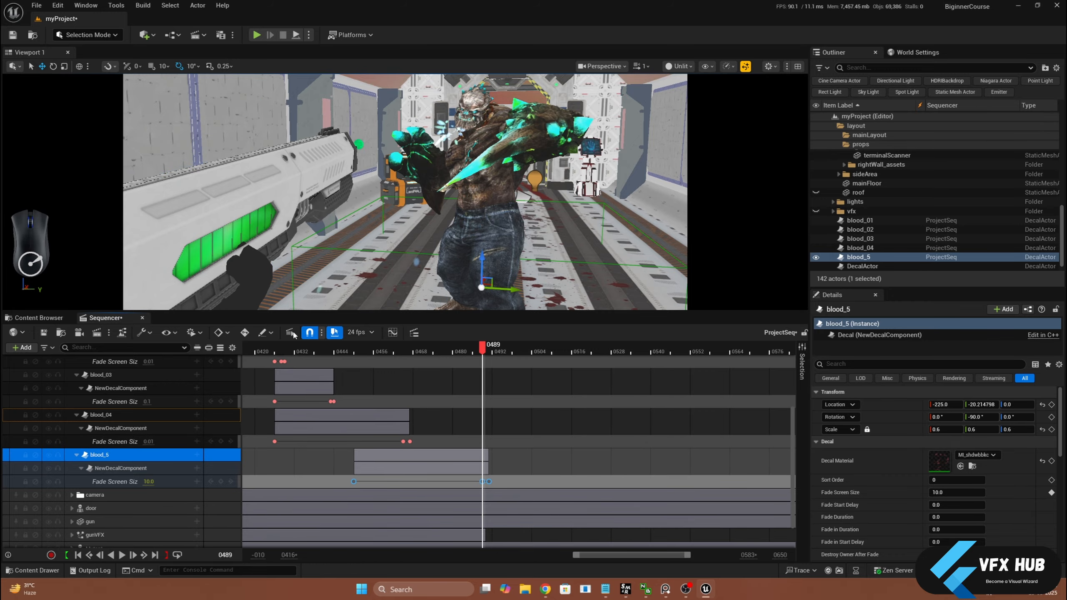
drag(513, 290, 554, 289)
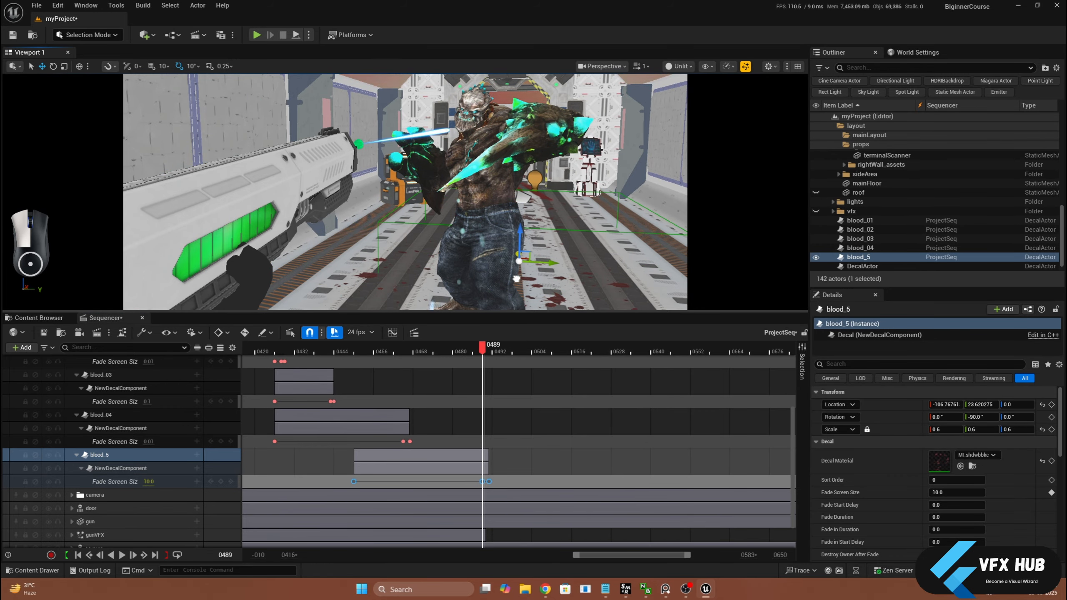
drag(483, 348, 287, 416)
click(482, 481)
Switch the viewport to Lit shading and play the sequence from frame 428
click(675, 67)
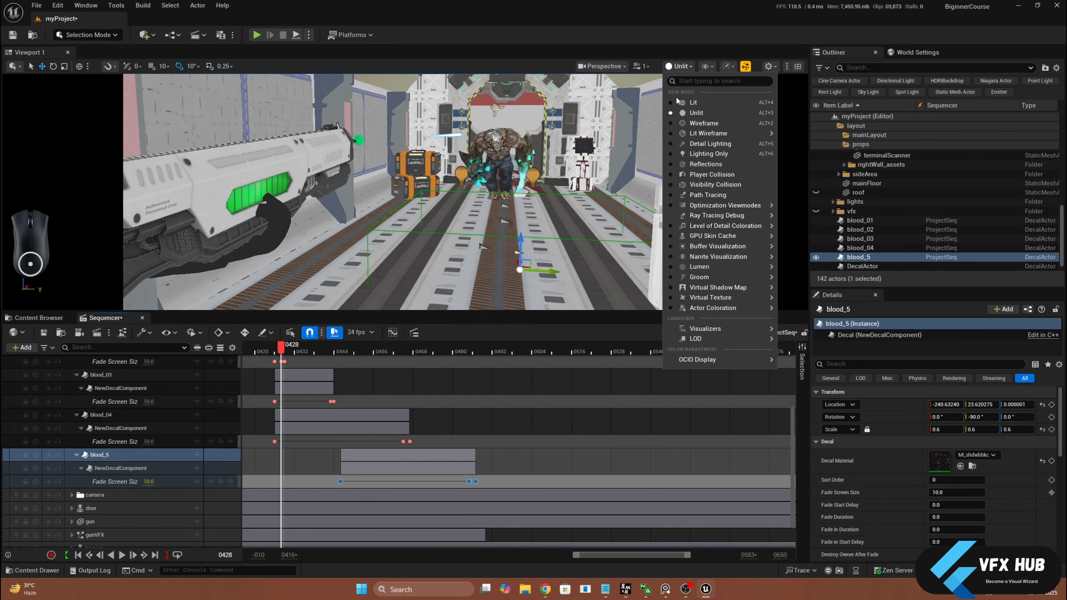
click(693, 119)
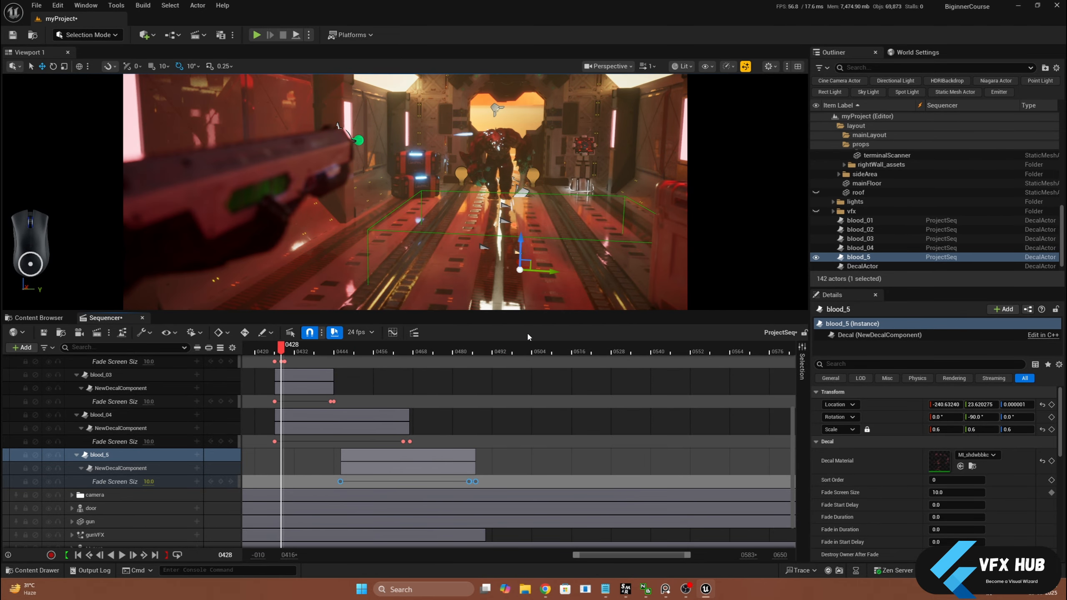
key(space)
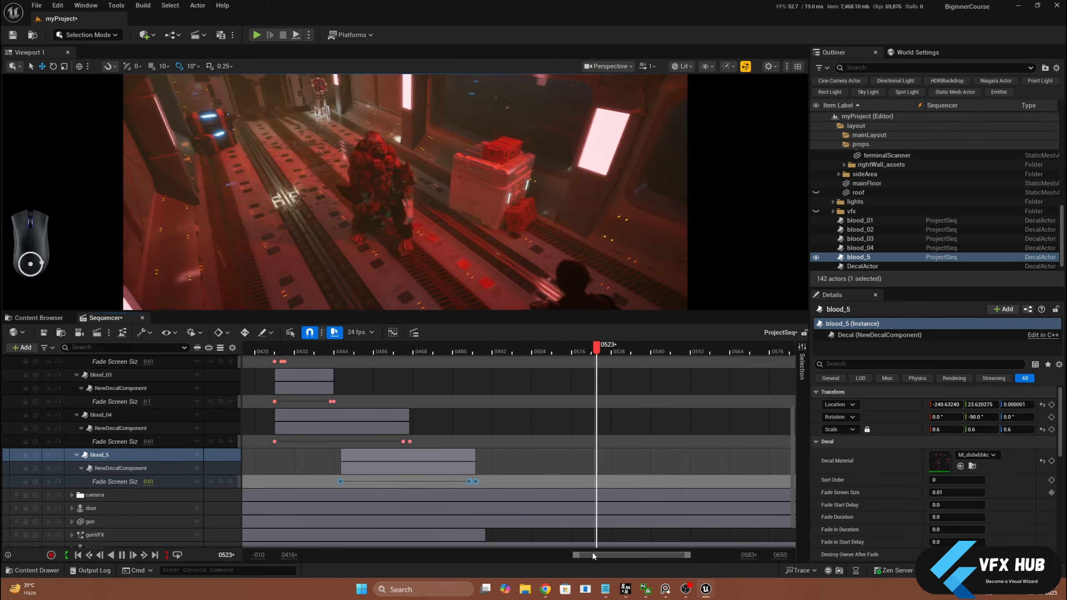
Fit the whole sequence range in the Sequencer timeline, return to its start, and switch to the Cinematic Viewport
drag(572, 554, 280, 563)
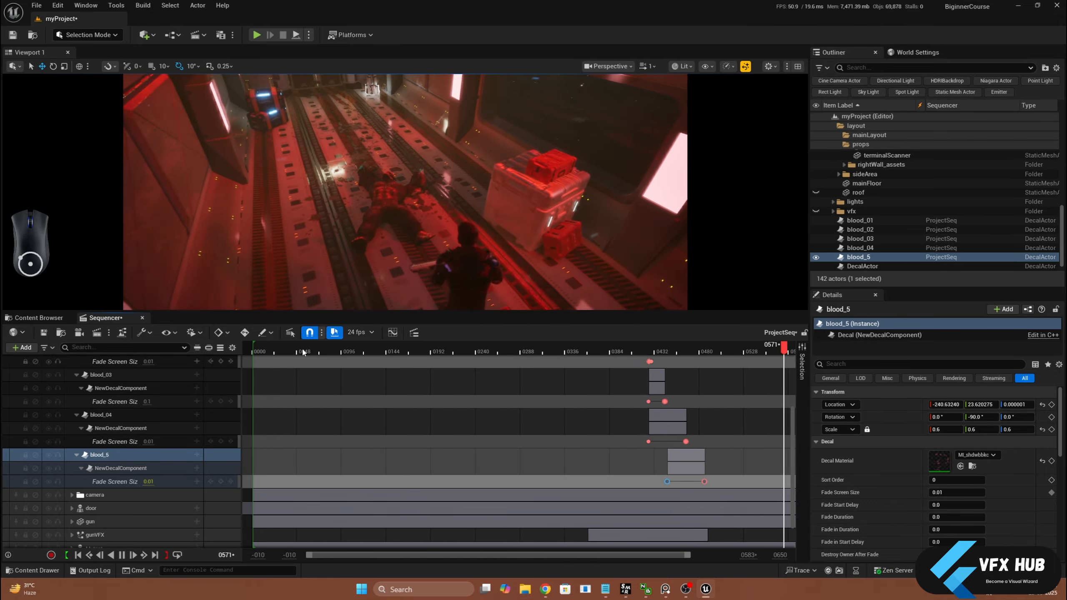
click(255, 348)
click(608, 66)
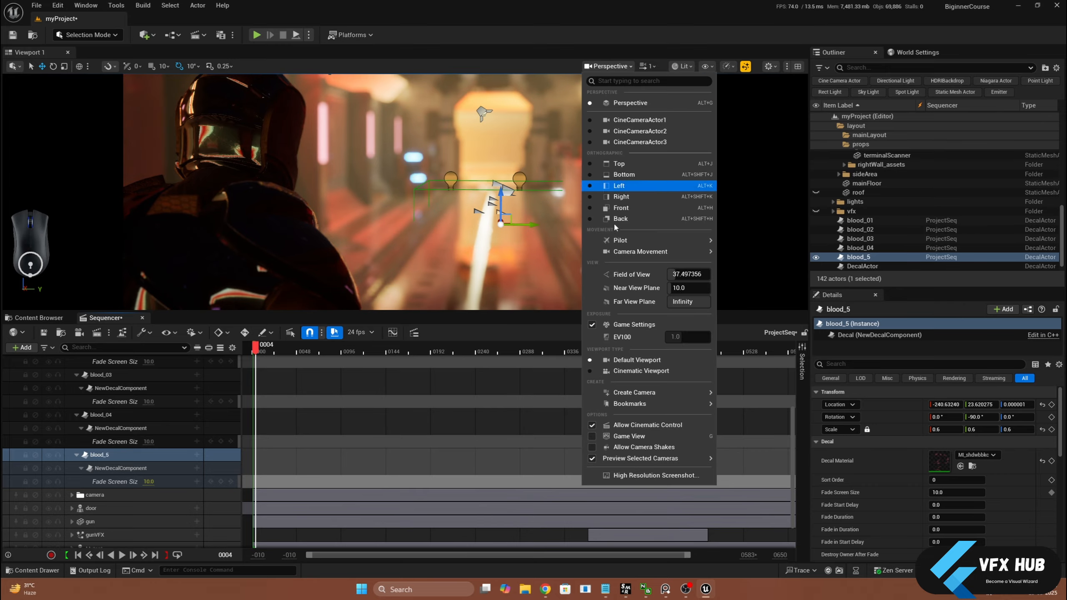
click(589, 372)
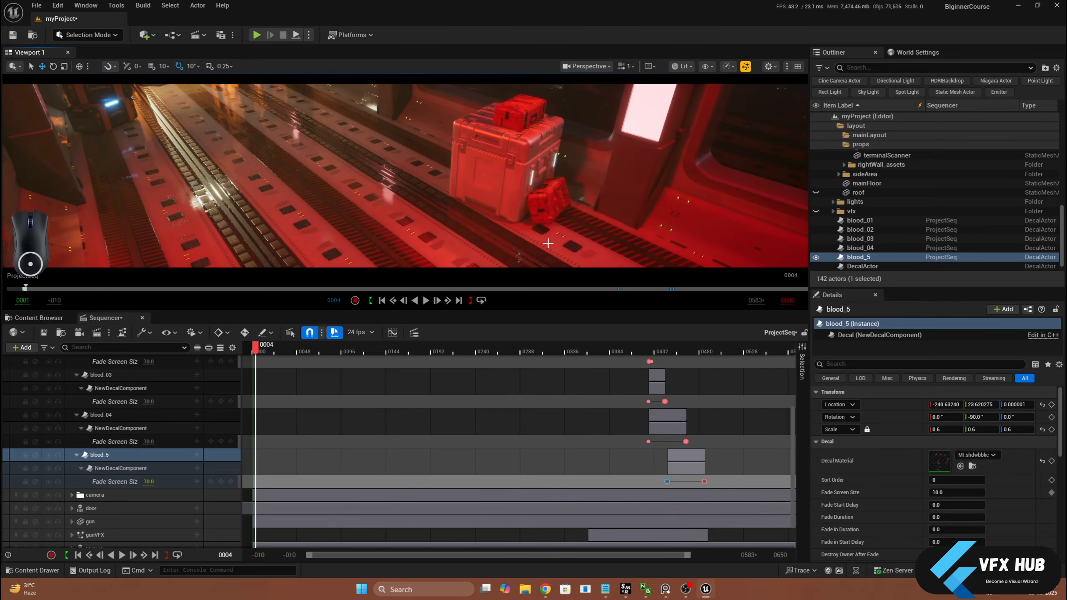
Collapse the blood folder in Sequencer and play the sequence full screen through its camera cuts
scroll(157, 389, up, 5)
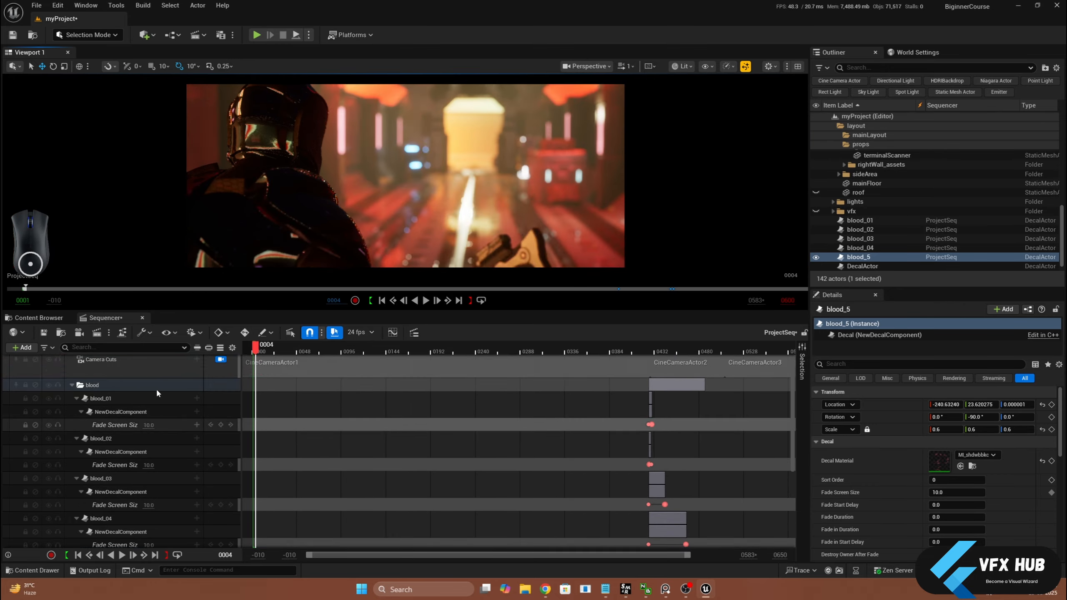
click(70, 399)
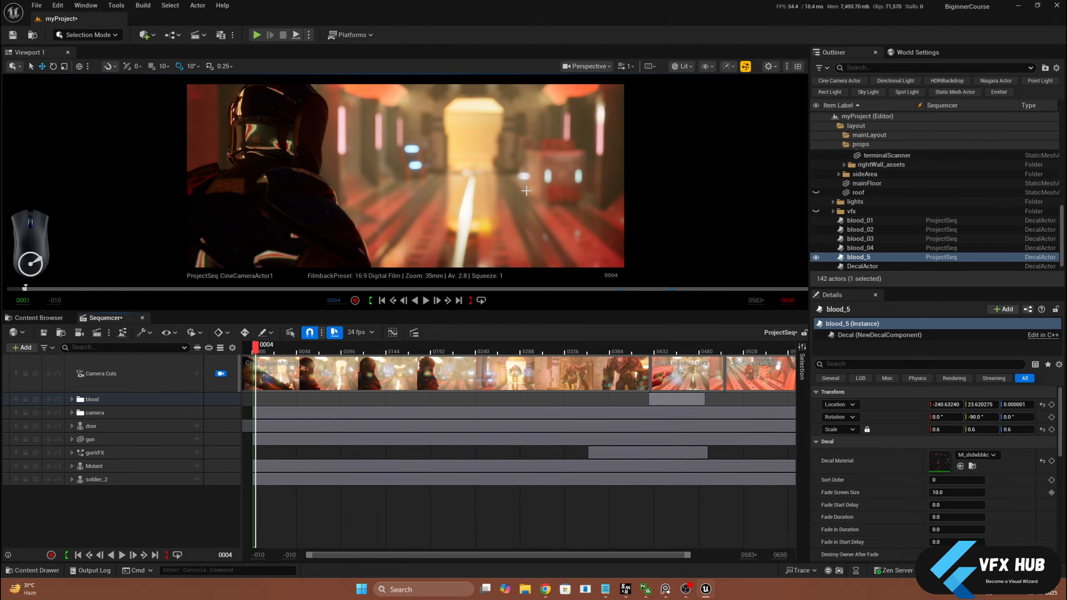
key(F11)
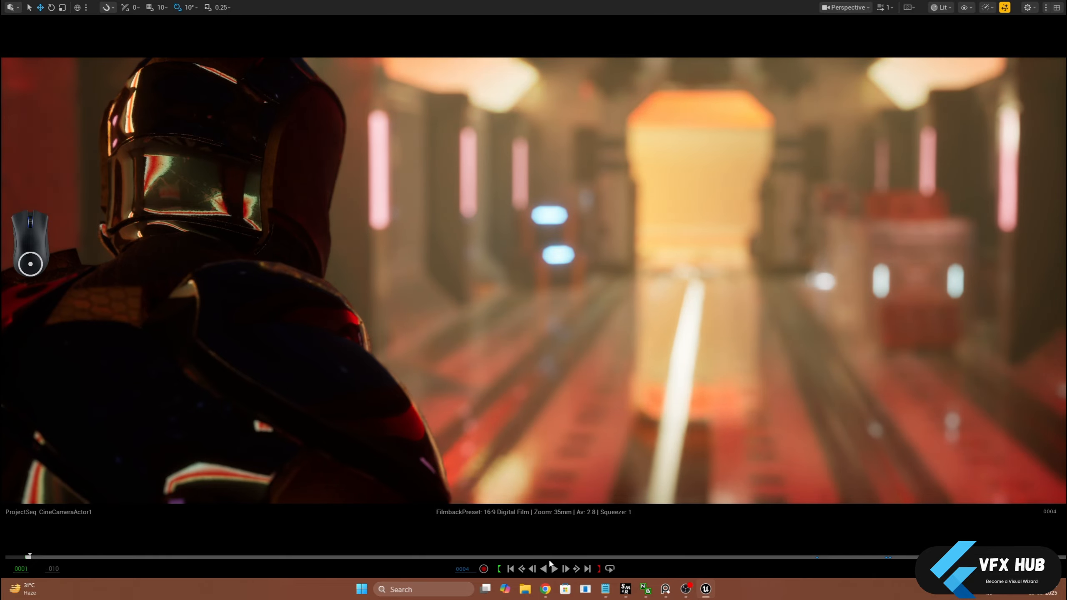
key(space)
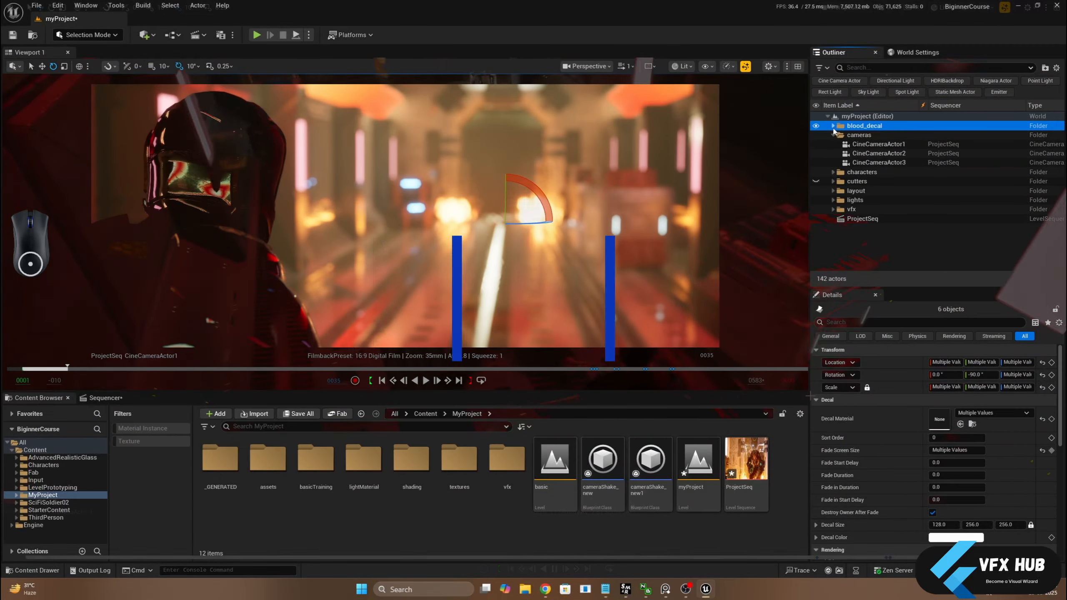
Collapse the blood_decal folder in the Outliner, and in Sequencer collapse the blood folder and expand the camera folder
click(834, 135)
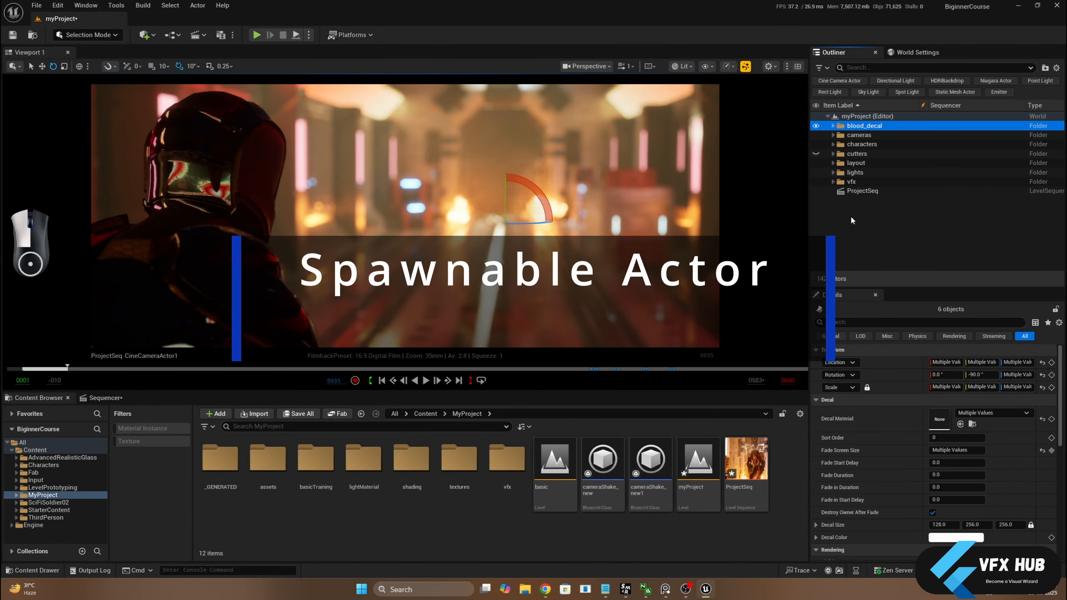
click(849, 215)
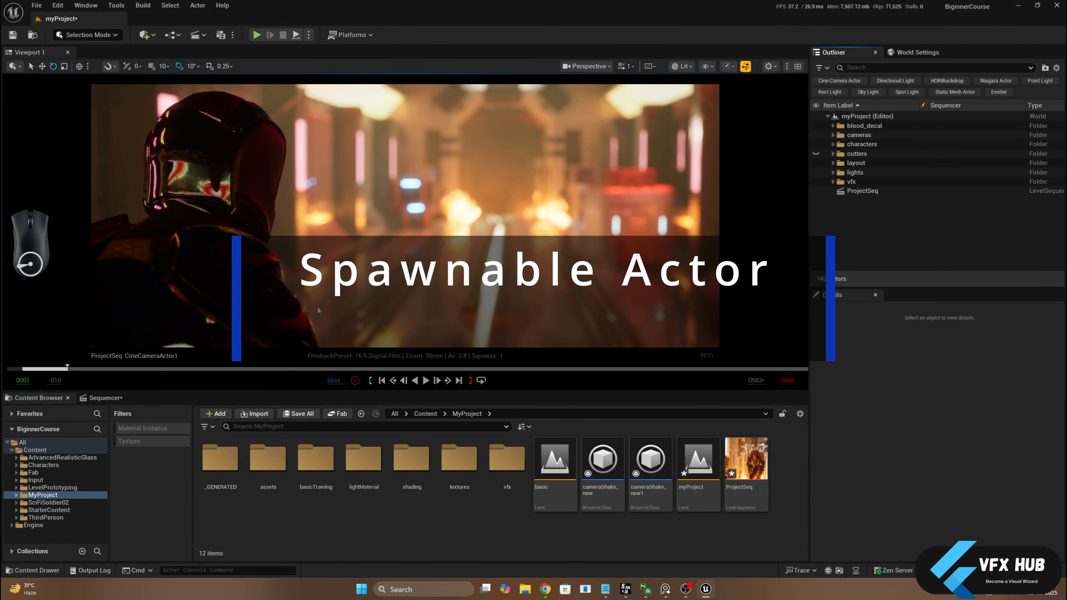
click(101, 398)
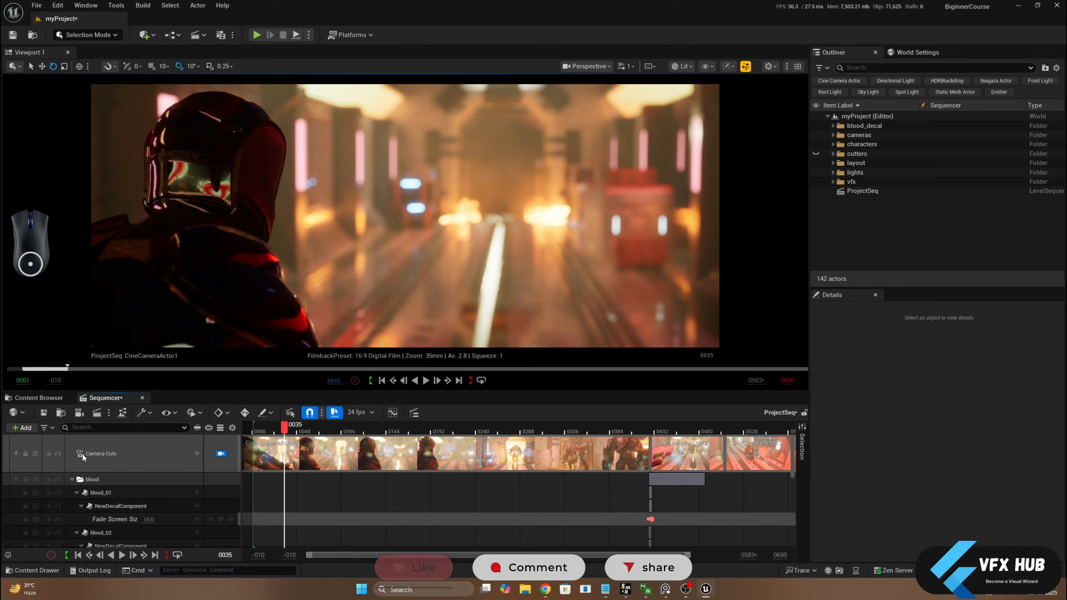
click(72, 479)
click(72, 493)
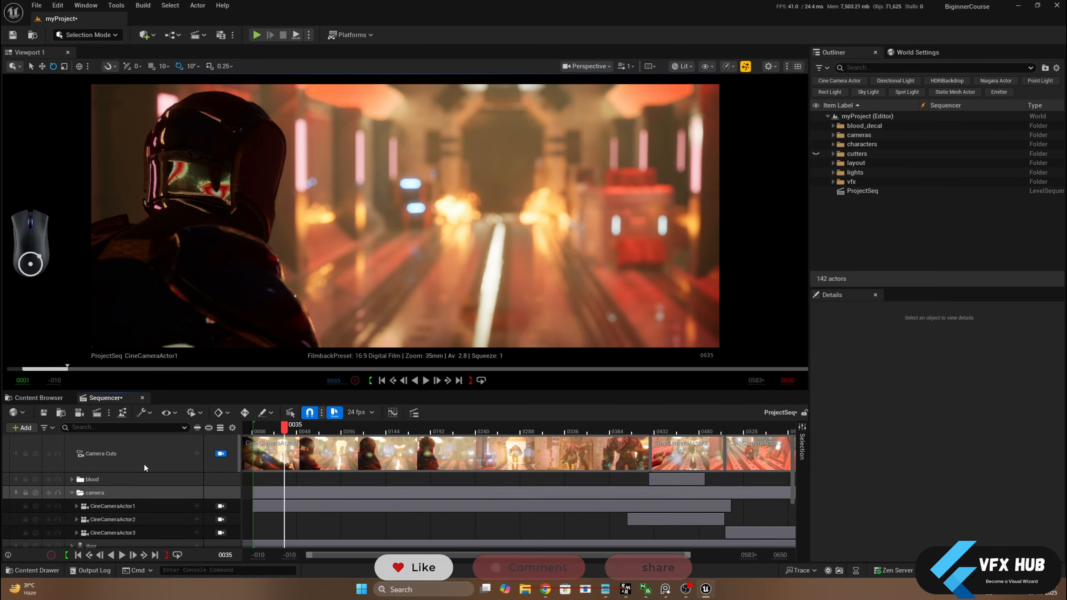
Convert the CineCameraActor1, CineCameraActor2 and CineCameraActor3 bindings in Sequencer to Spawnable Actor
click(125, 506)
scroll(126, 500, down, 2)
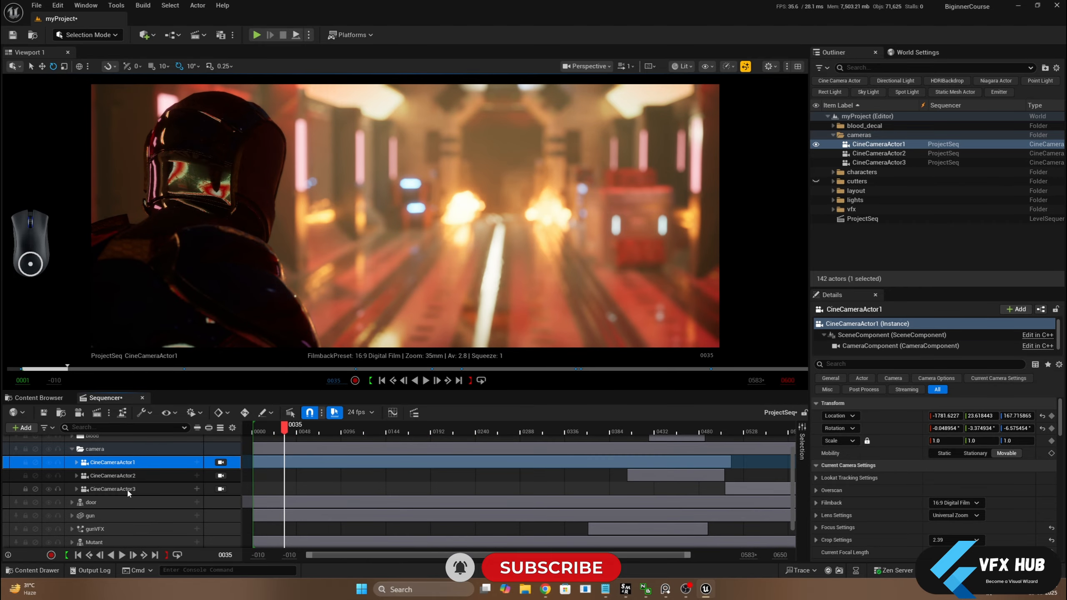
shift+click(127, 489)
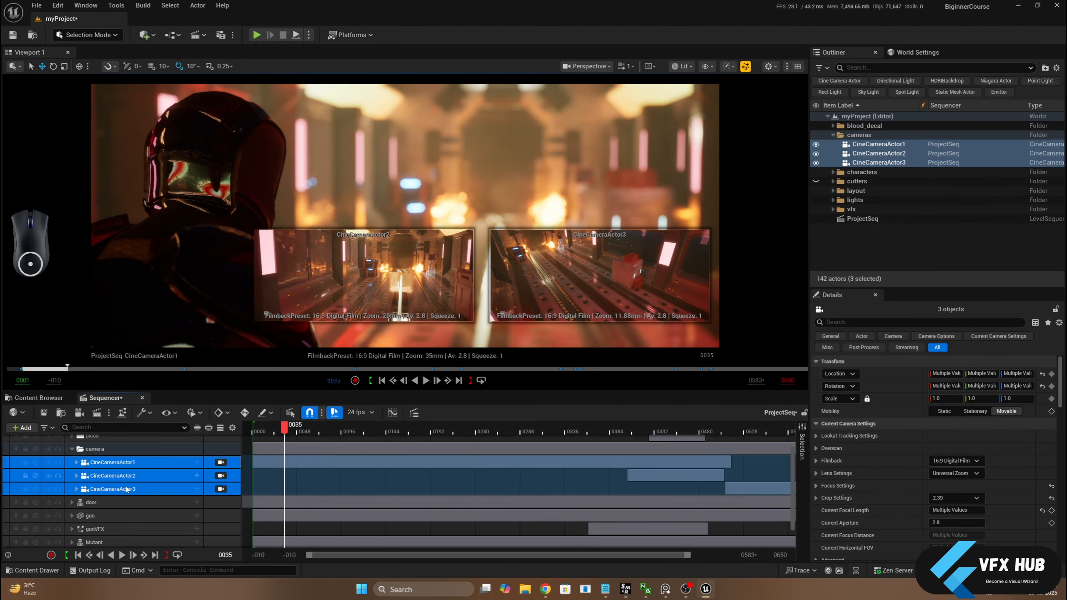
right_click(126, 490)
mouse_move(207, 260)
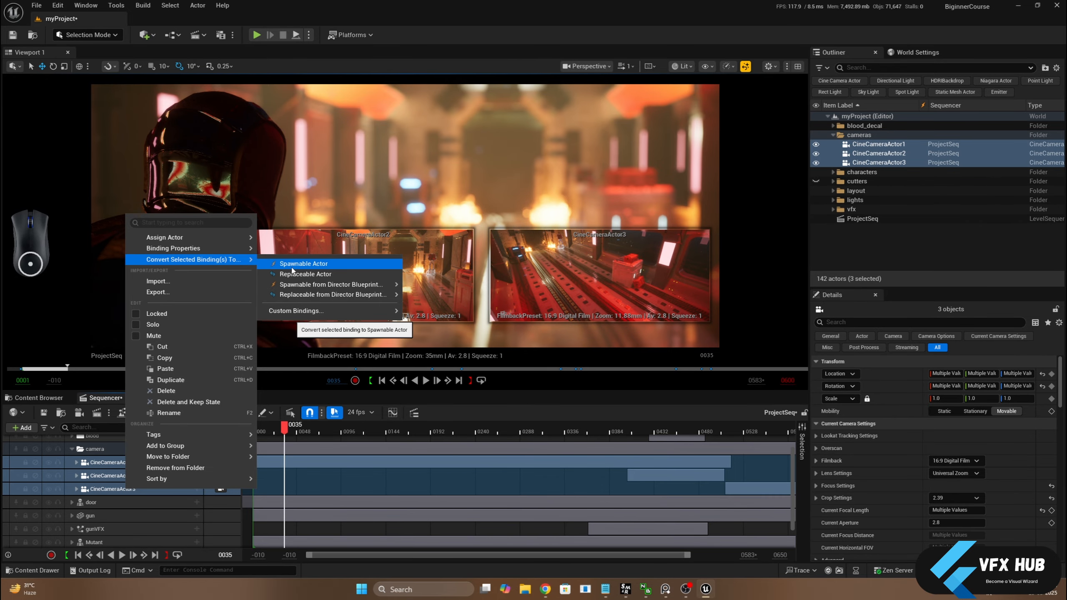
click(292, 266)
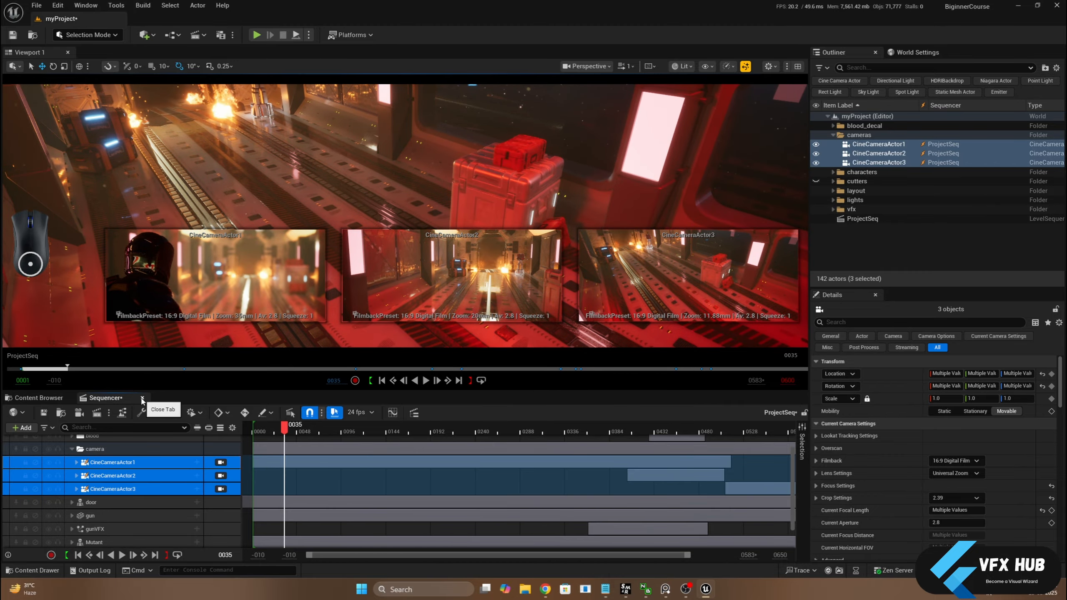
Close Sequencer to check the Outliner's cameras folder without an open sequence, and reopen the ProjectSeq level sequence
click(142, 398)
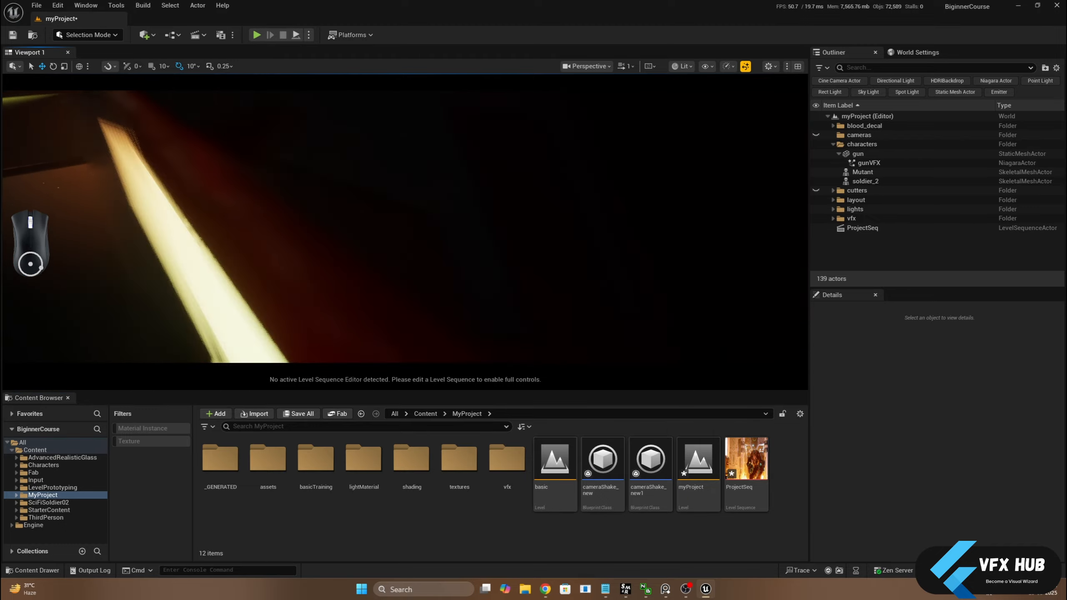
scroll(309, 214, down, 10)
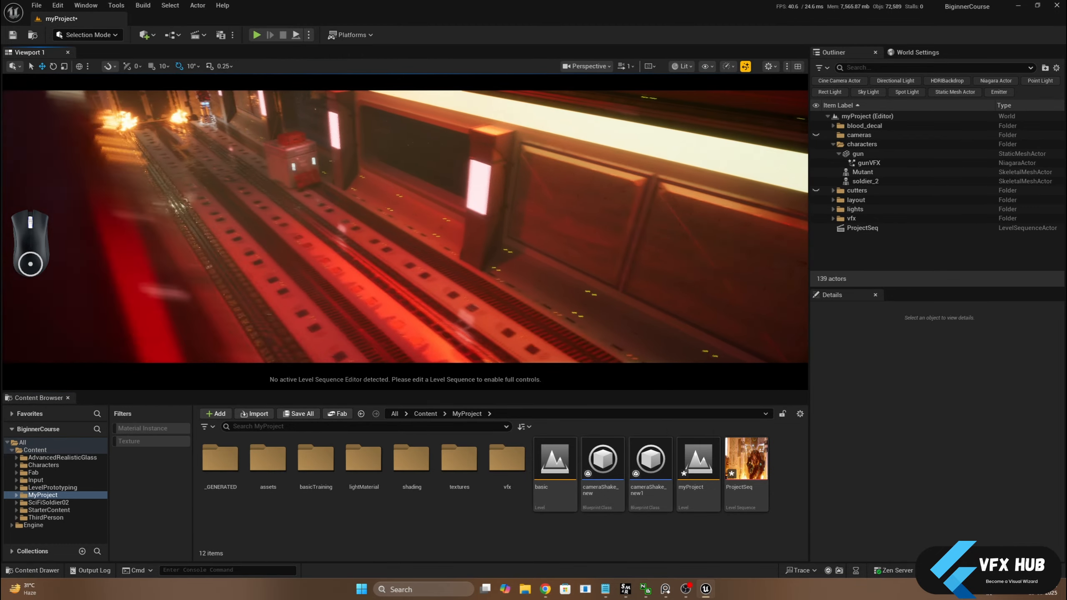
middle_drag(713, 160, 738, 143)
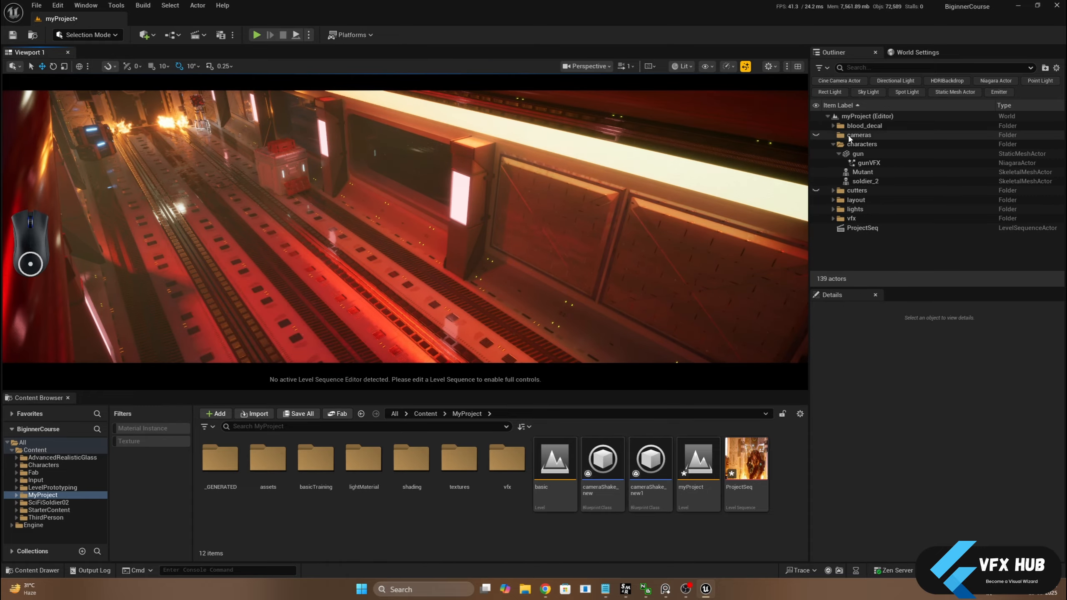
double_click(738, 468)
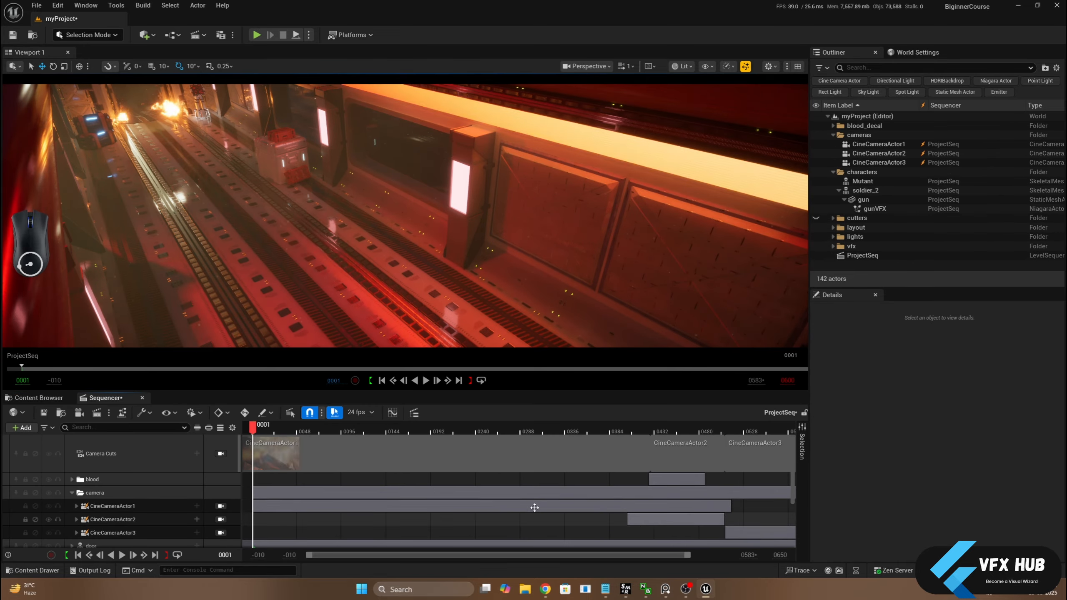
Examine the binding conversion options for the three spawnable cameras, such as Possessable, without applying any
click(107, 506)
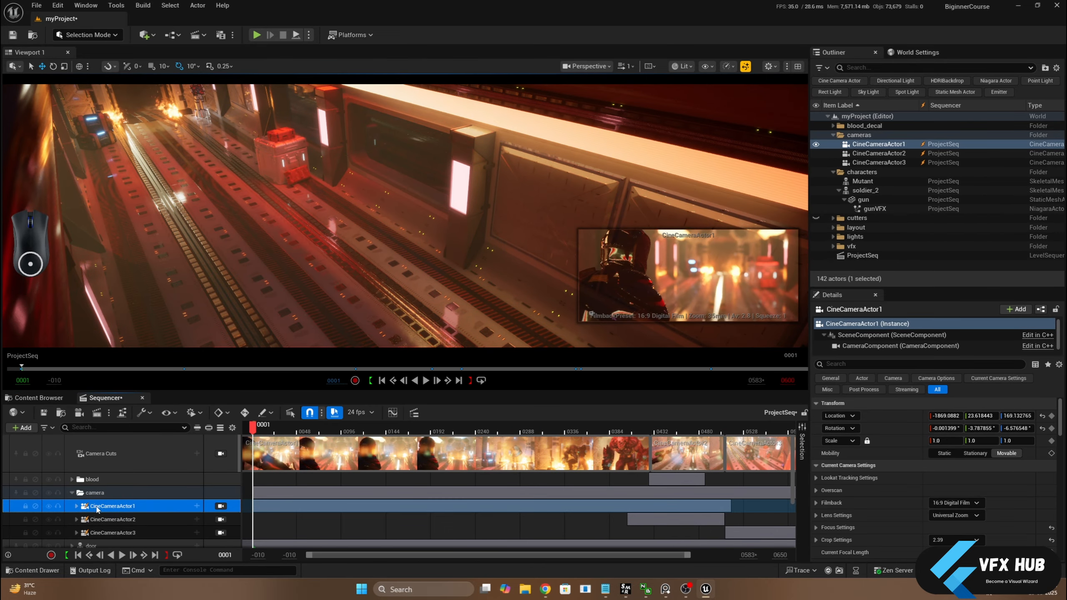
scroll(107, 507, down, 2)
shift+click(108, 504)
right_click(107, 504)
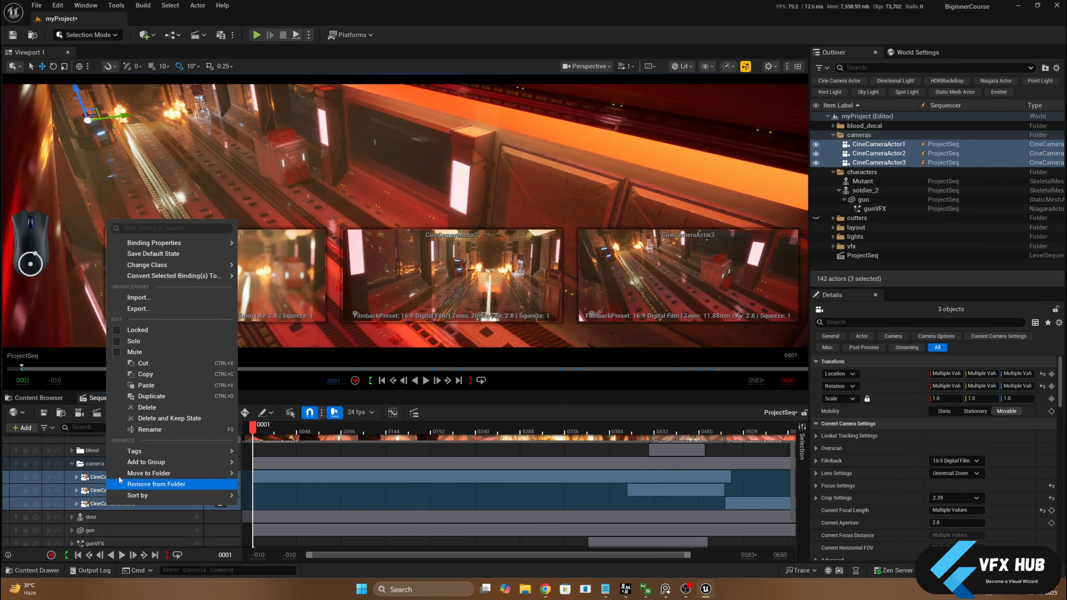
mouse_move(218, 280)
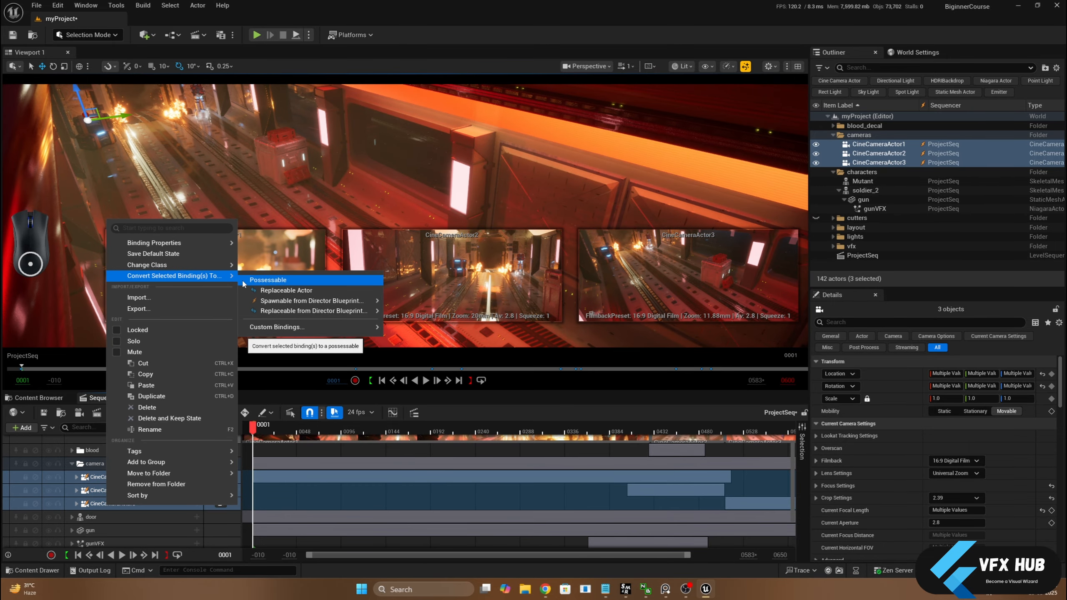
mouse_move(277, 327)
click(454, 401)
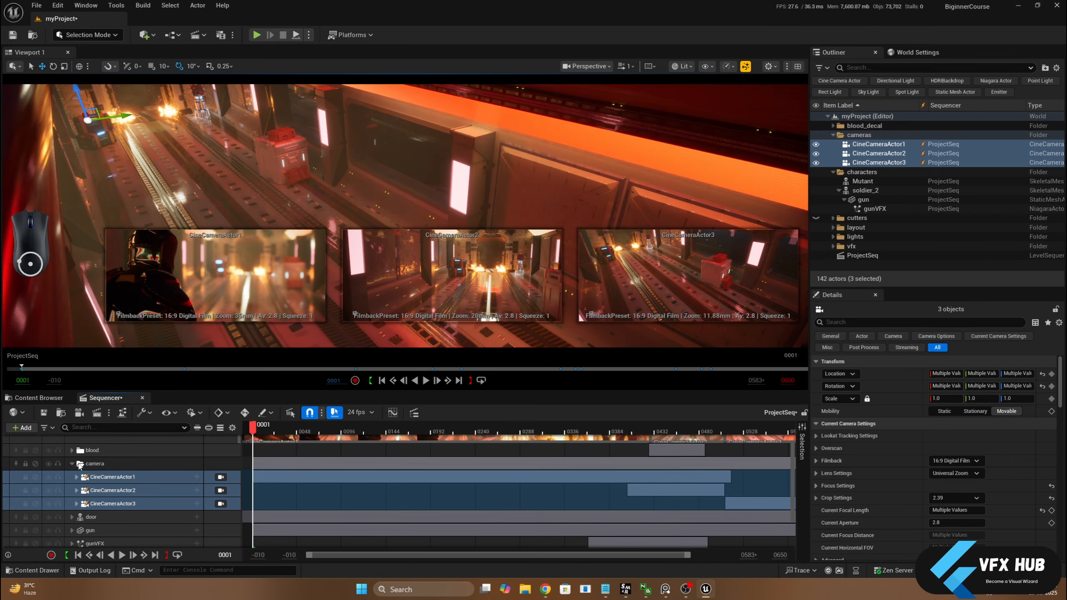
Collapse the camera folder in Sequencer, select the gunVFX track, and look down the length of the corridor
click(72, 463)
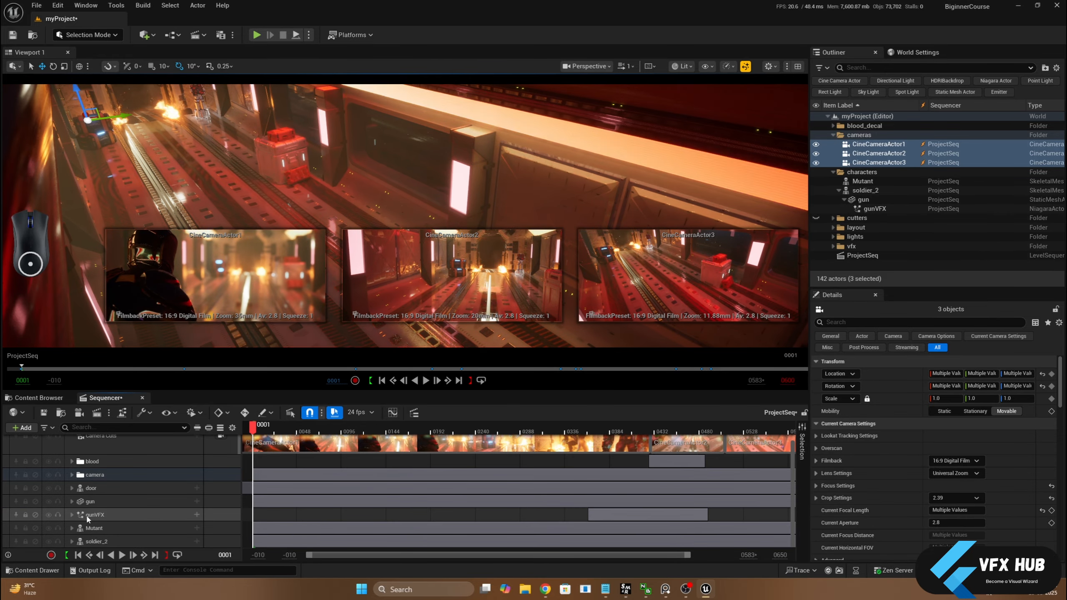
click(94, 515)
right_drag(235, 270, 235, 271)
drag(224, 252, 225, 278)
middle_drag(225, 277, 217, 252)
scroll(222, 252, up, 6)
scroll(216, 252, up, 3)
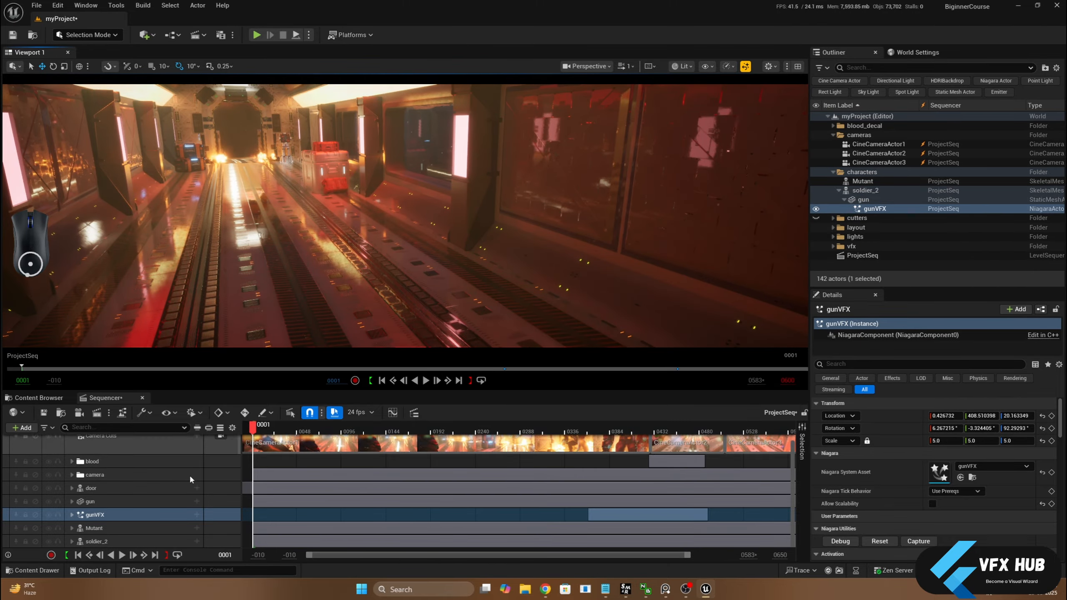
scroll(128, 509, up, 1)
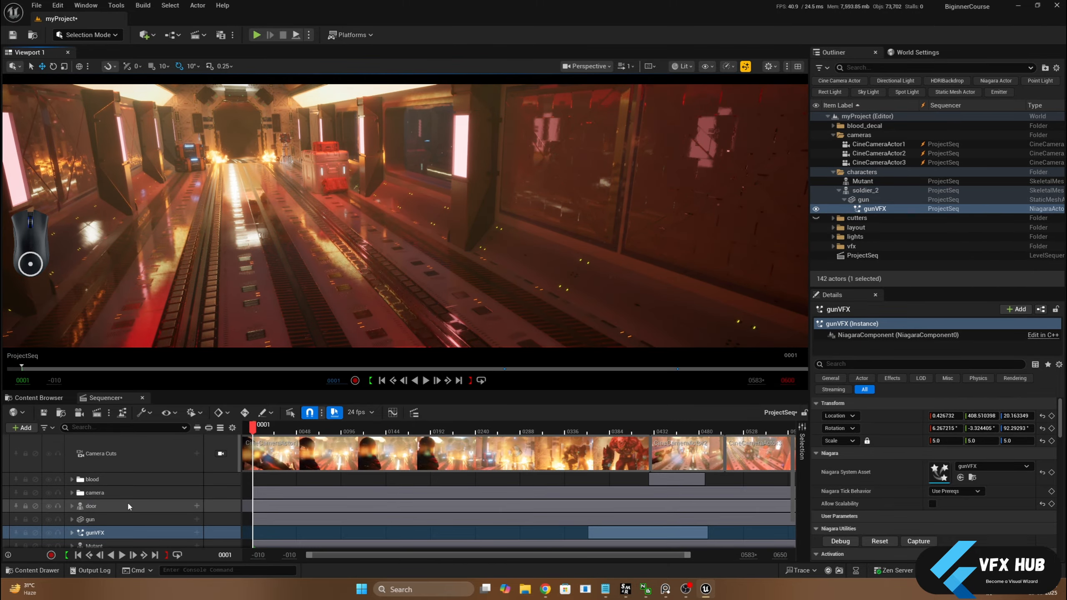
Make the cutters folder visible, and filter the details of its three cutter meshes by "actor" to check Actor Hidden In Game
click(834, 172)
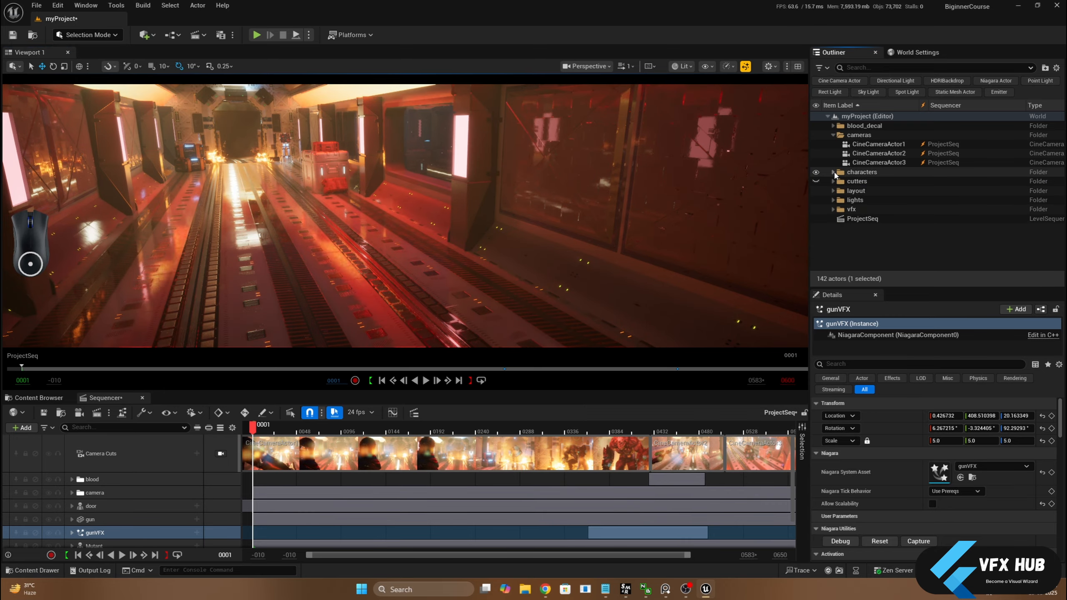
click(834, 135)
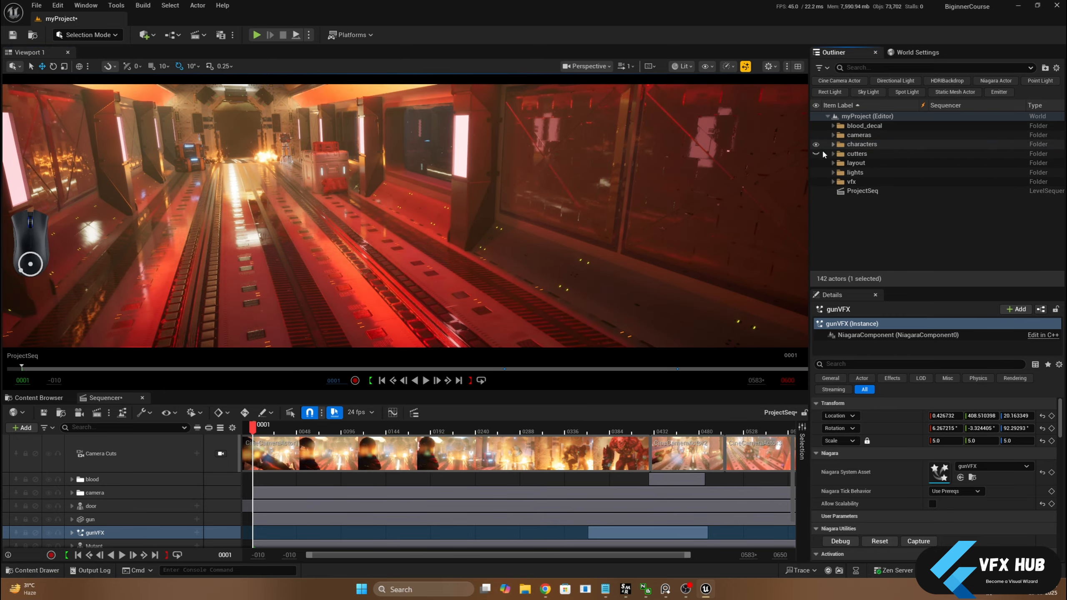
click(837, 154)
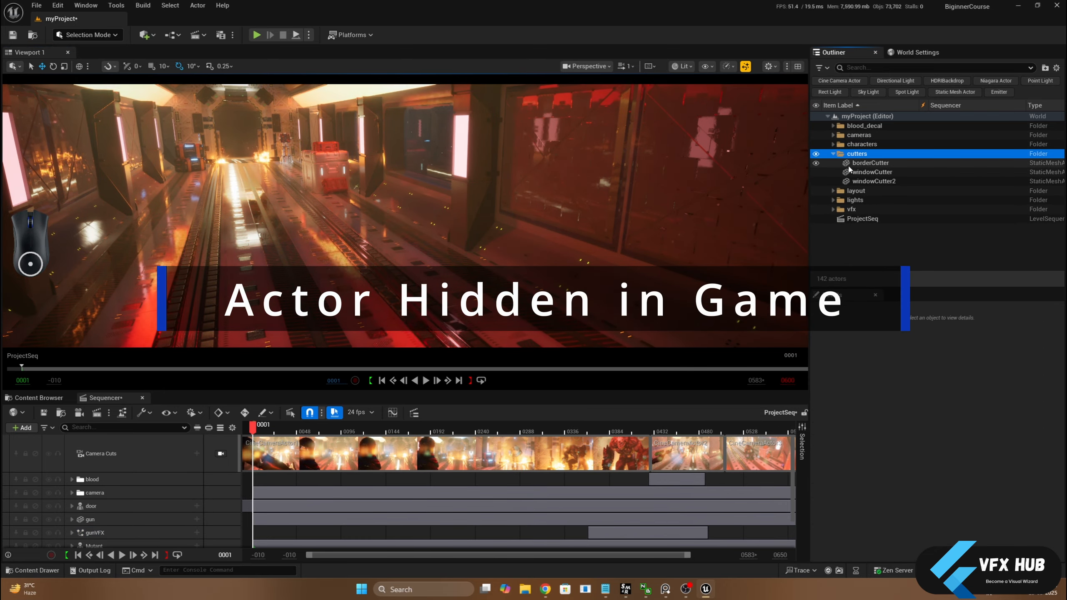
click(849, 164)
shift+click(858, 182)
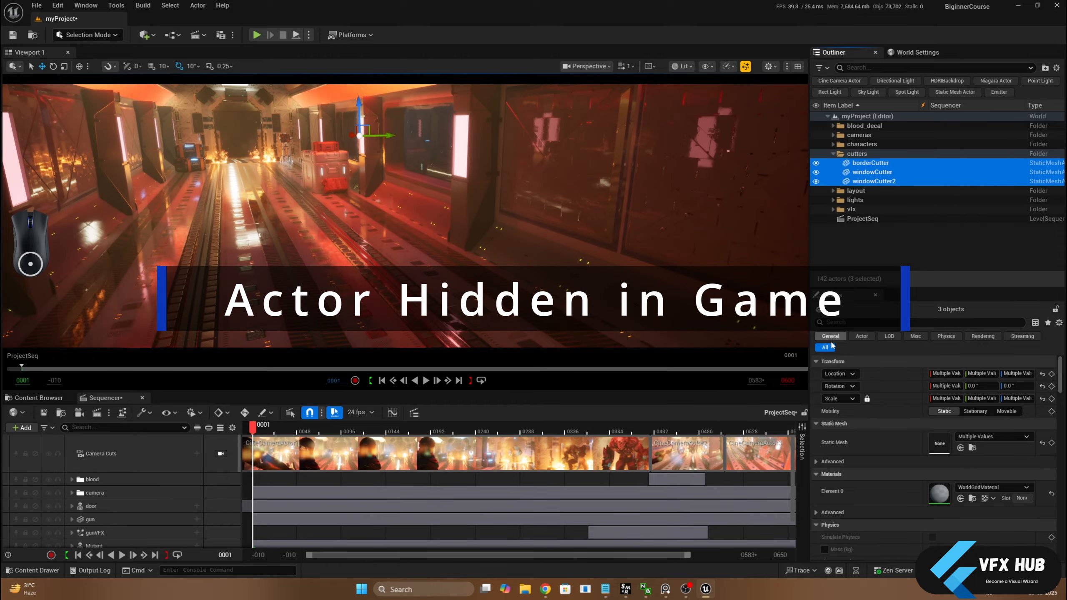
click(849, 322)
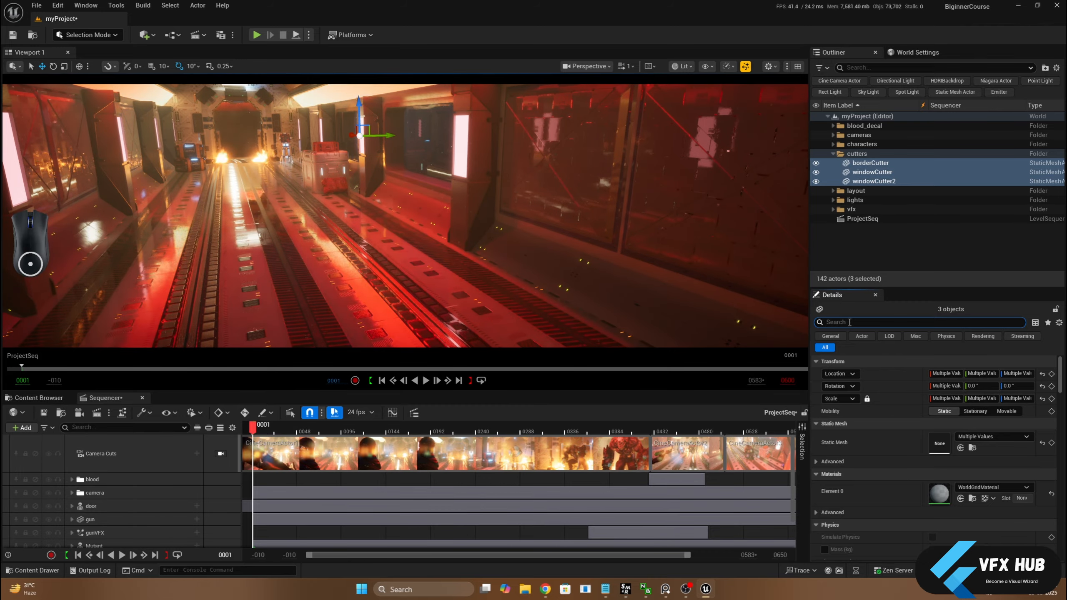
text(actor)
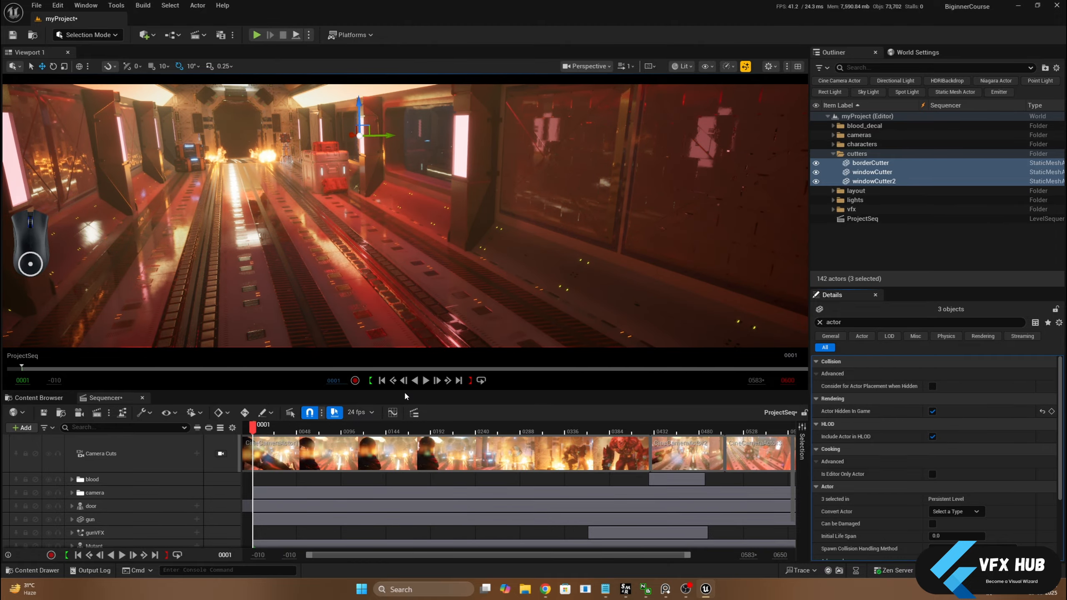
Add an Actor Hidden In Game track to the door in Sequencer, check its visibility row, and clear the selection
drag(404, 391, 404, 305)
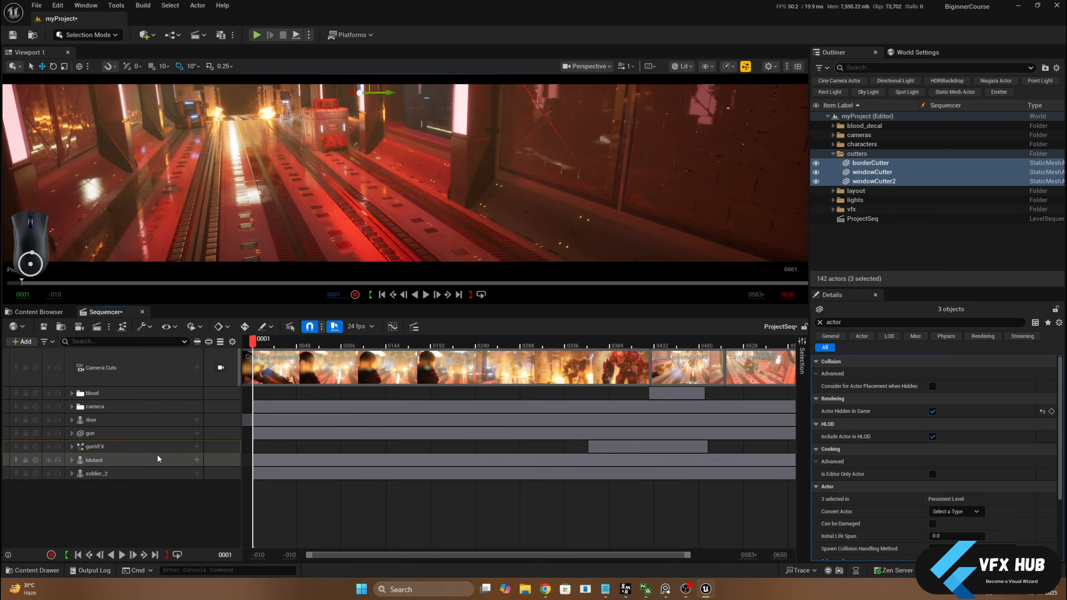
click(161, 434)
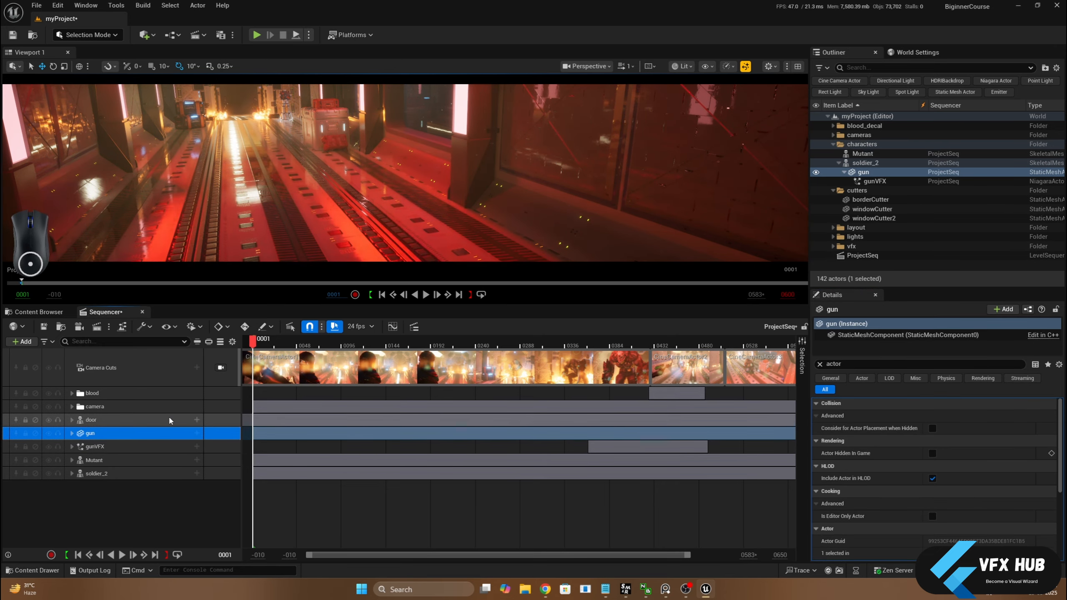
click(168, 417)
click(196, 419)
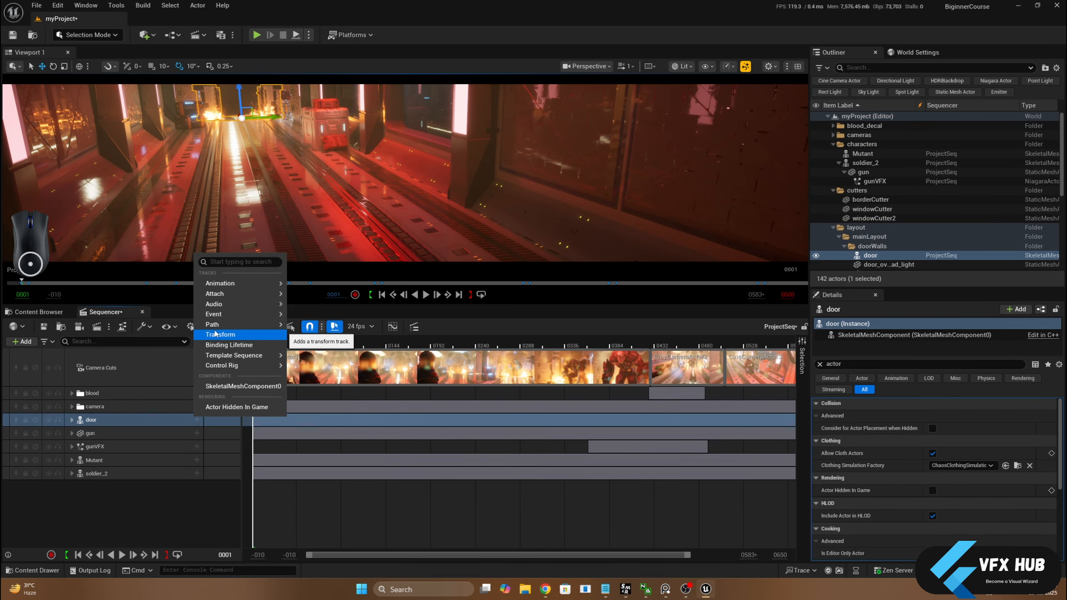
click(218, 410)
click(72, 420)
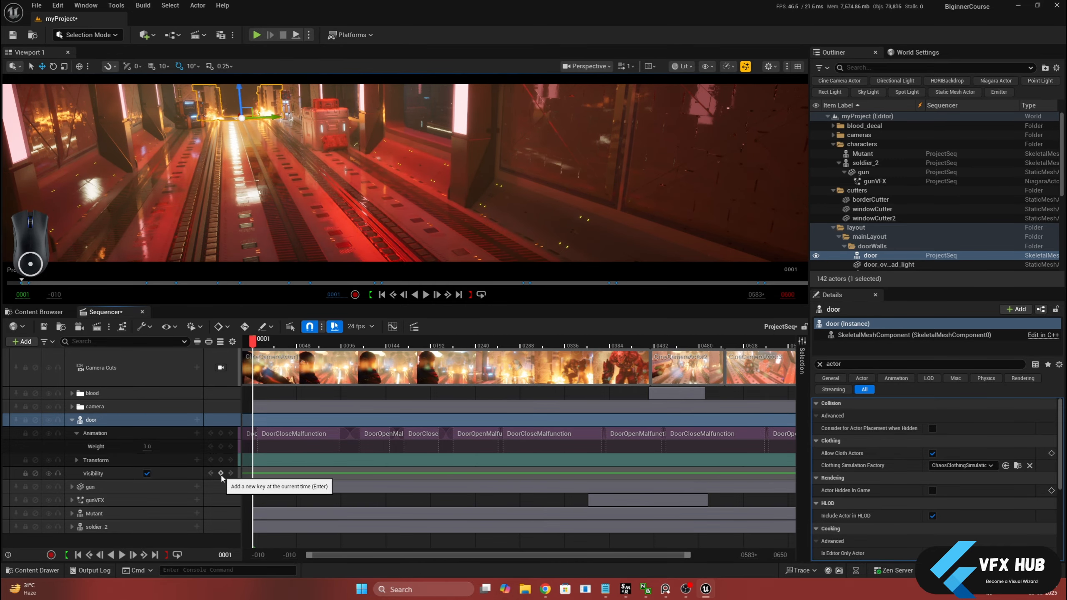
click(72, 419)
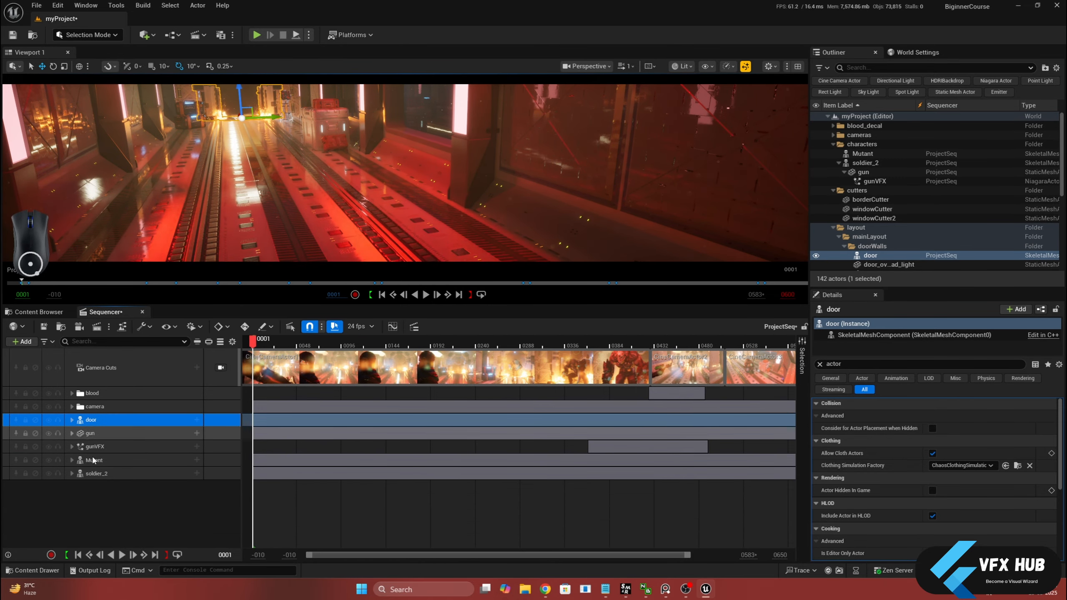
click(97, 504)
drag(454, 305, 455, 358)
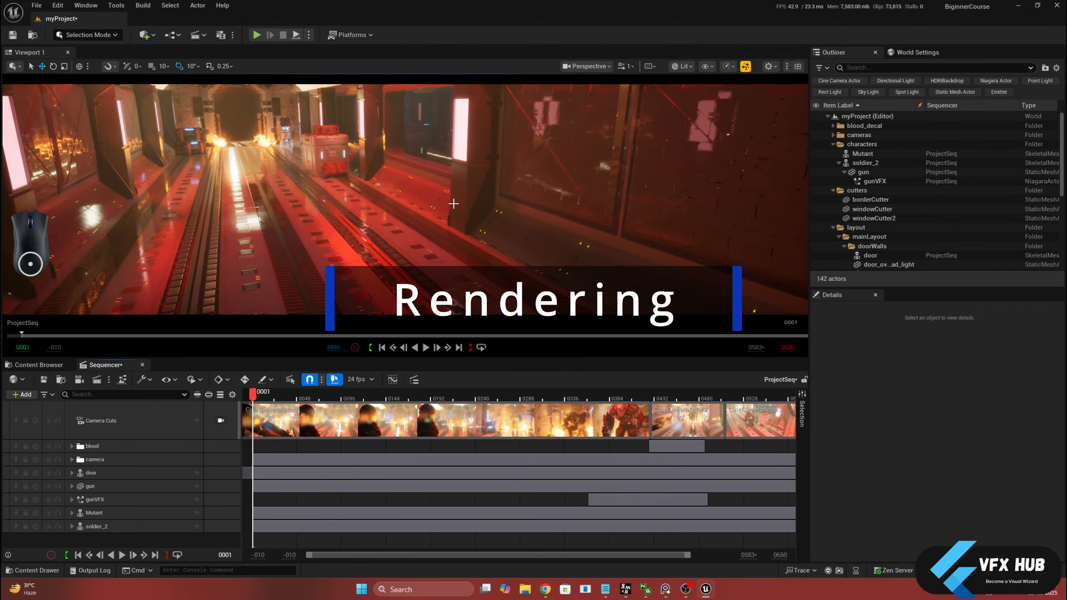
Open the project's plugin browser and search for "movie ren" to check whether Movie Render Queue is enabled
click(58, 5)
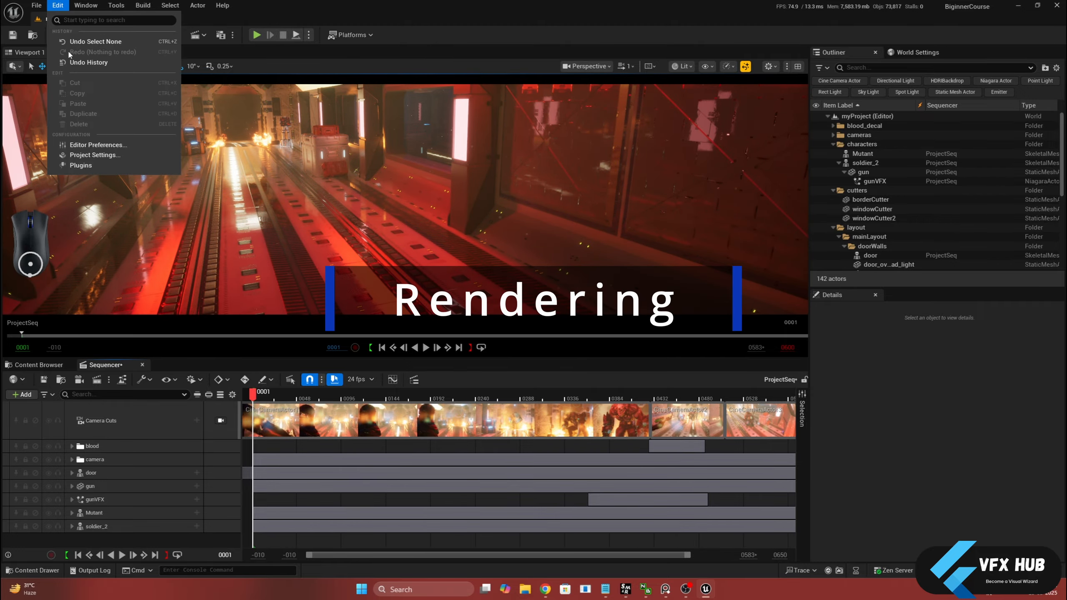
click(101, 166)
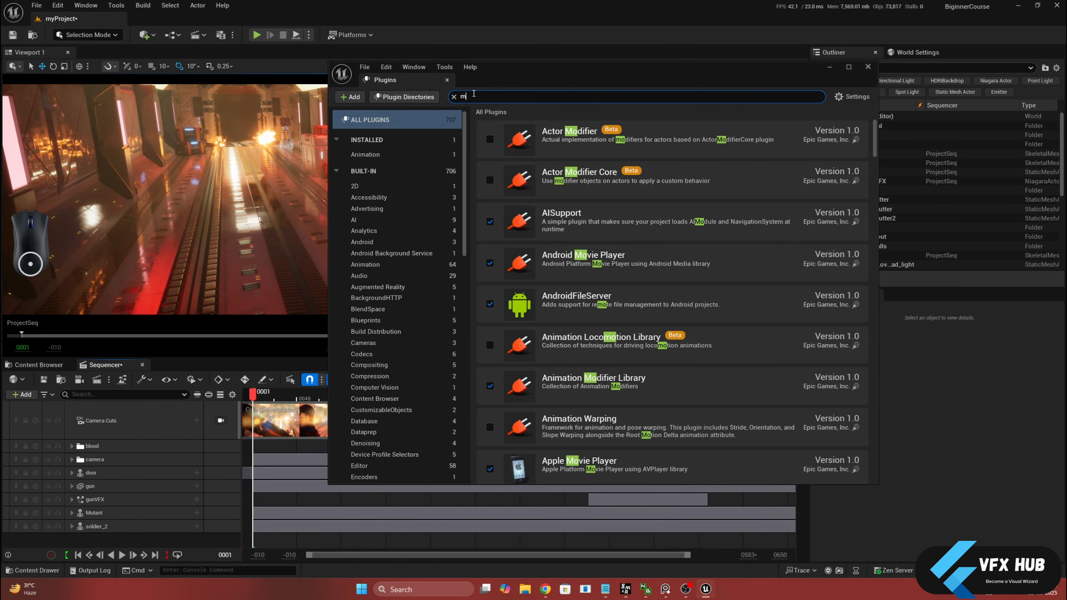
key(BackSpace)
key(BackSpace)
text(vie)
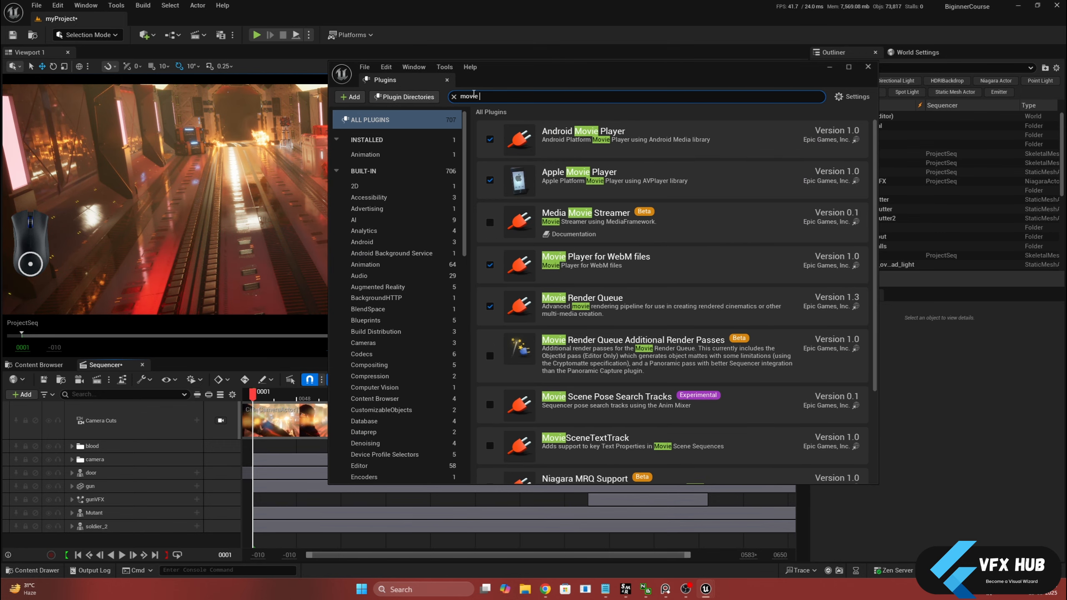
text( renc)
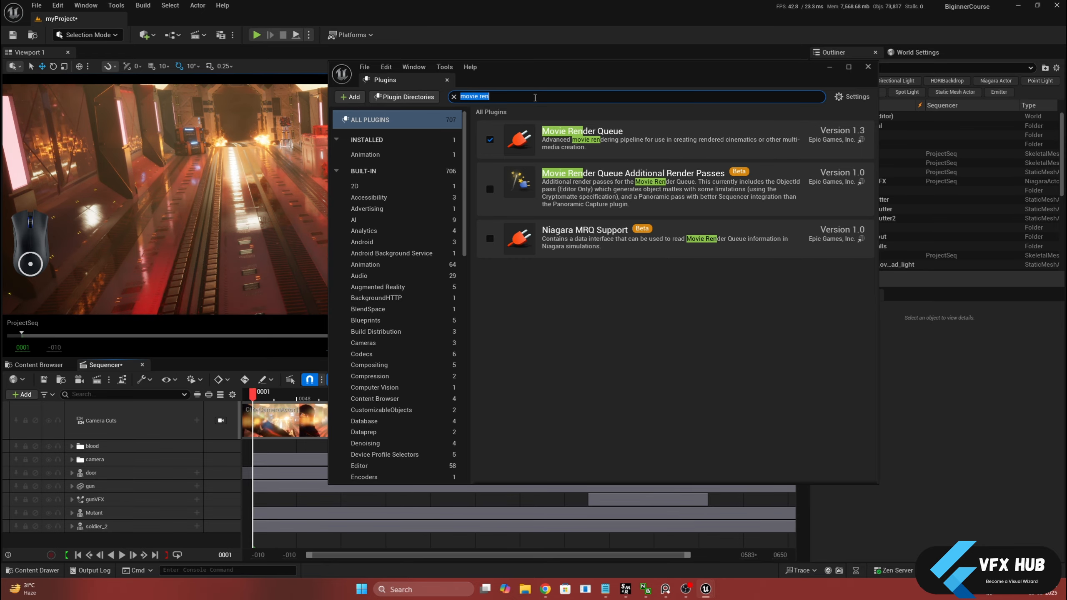
Search the plugins for "apple", limit the list to enabled plugins to check Apple ProRes Media, and close the plugin browser
text(pp)
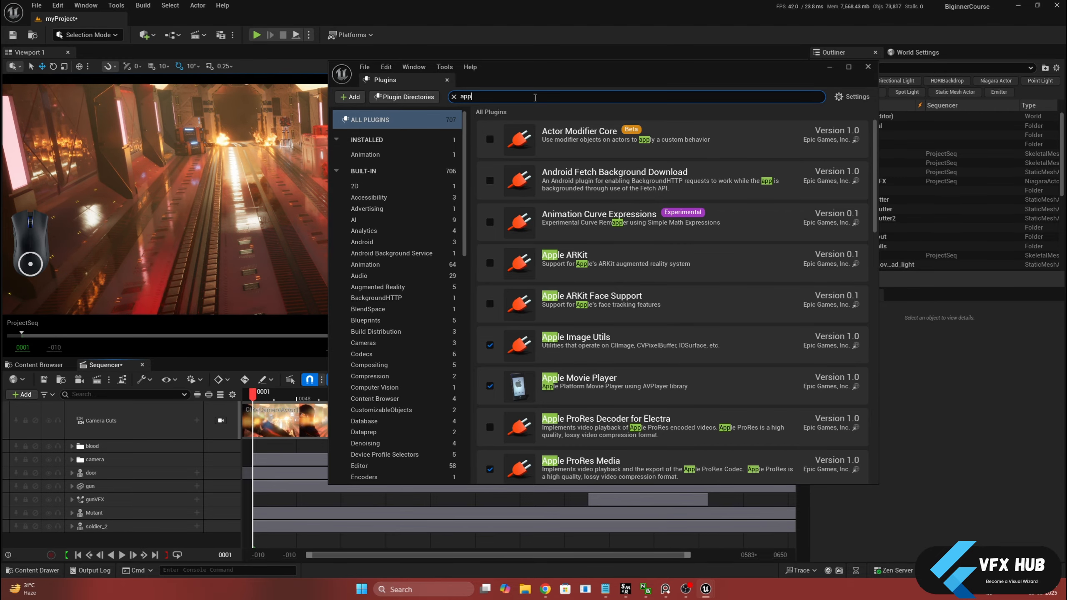
text(el)
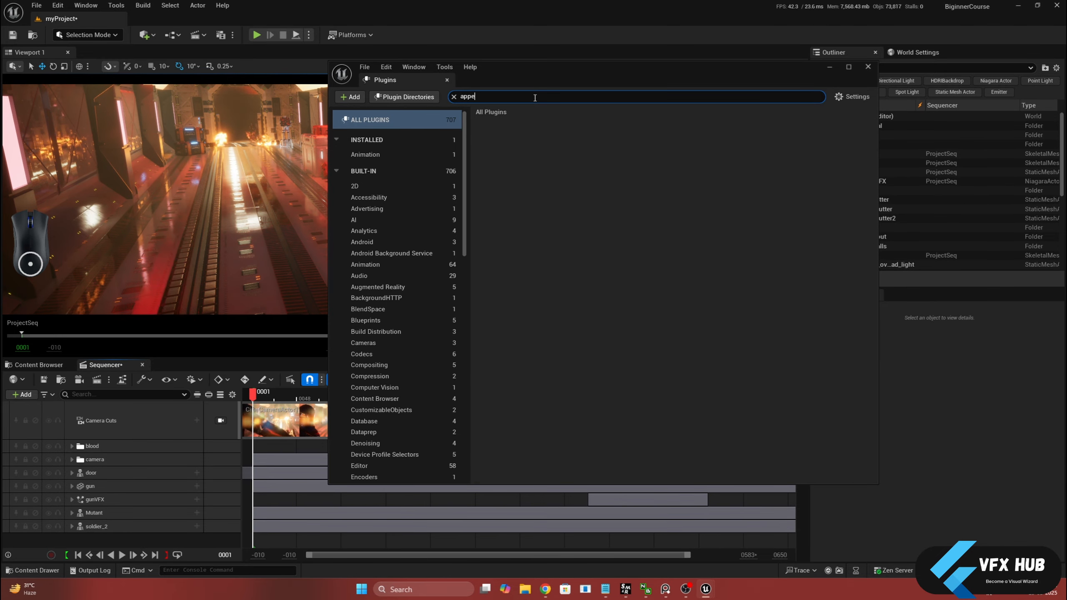
key(BackSpace)
text(le)
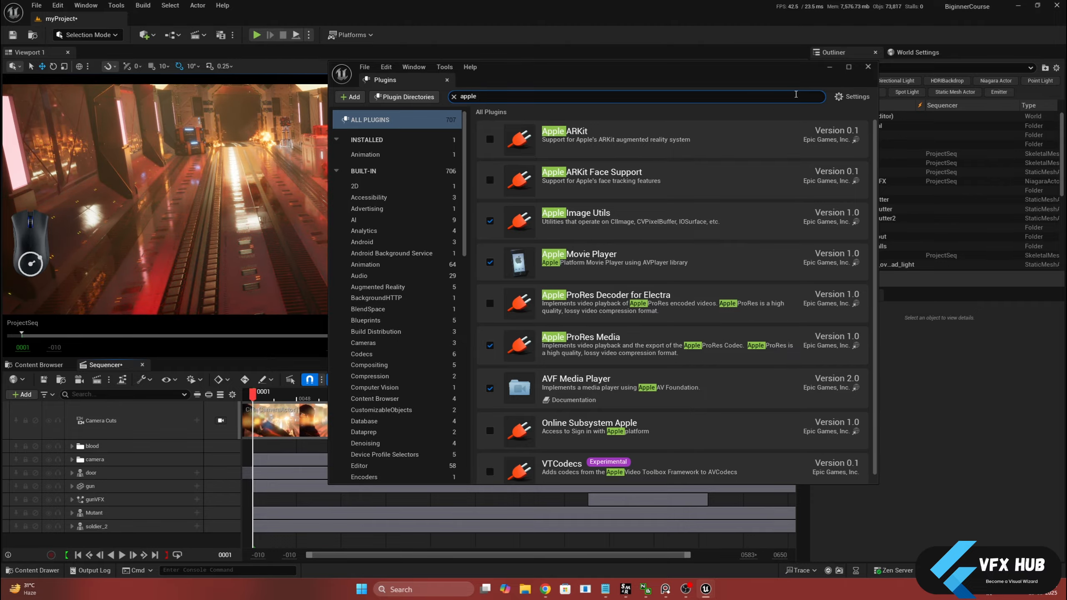
click(842, 98)
click(837, 114)
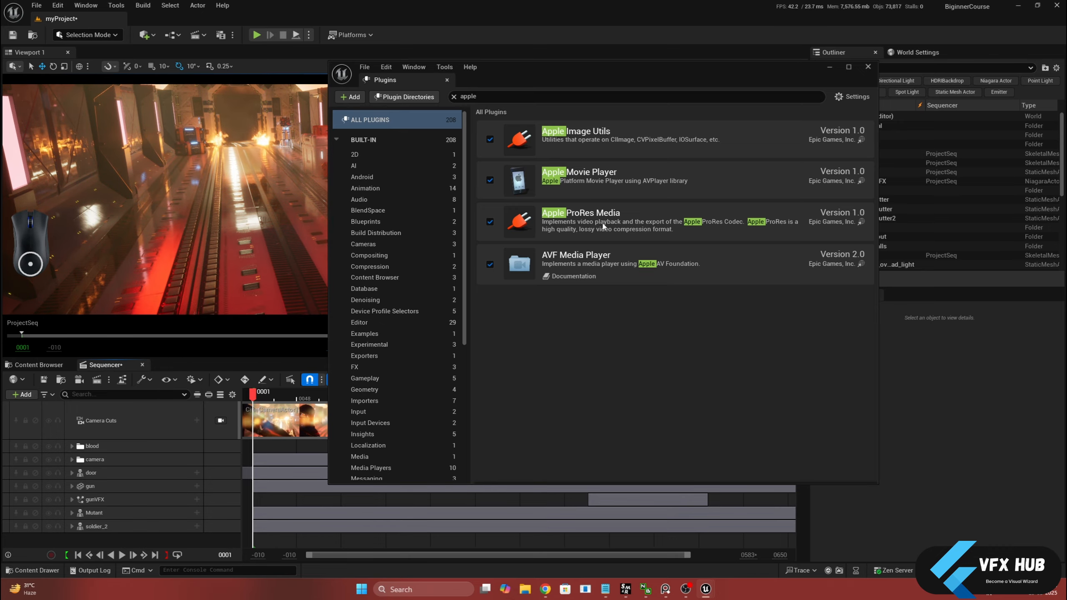
click(447, 80)
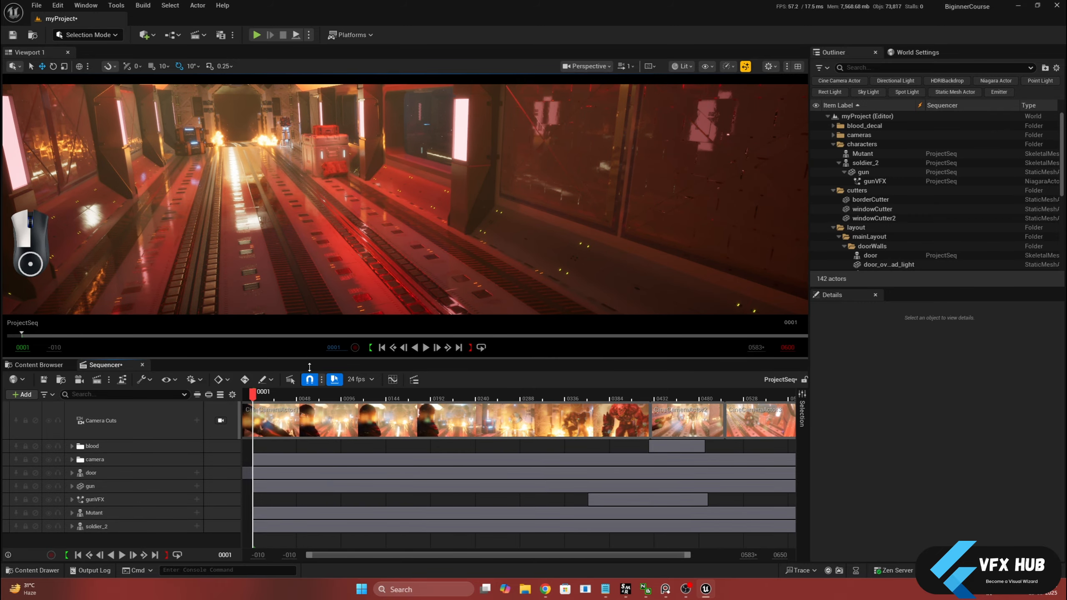
Enlarge the viewport, lock it to the camera cuts, and move the sequence to frame 104
drag(309, 366, 317, 415)
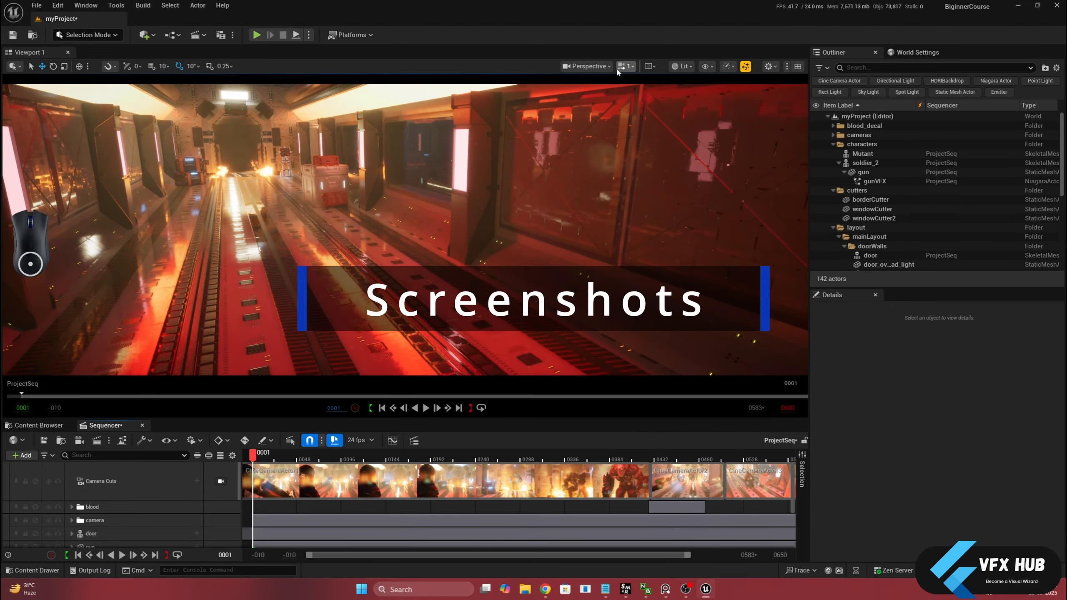
click(600, 69)
click(600, 69)
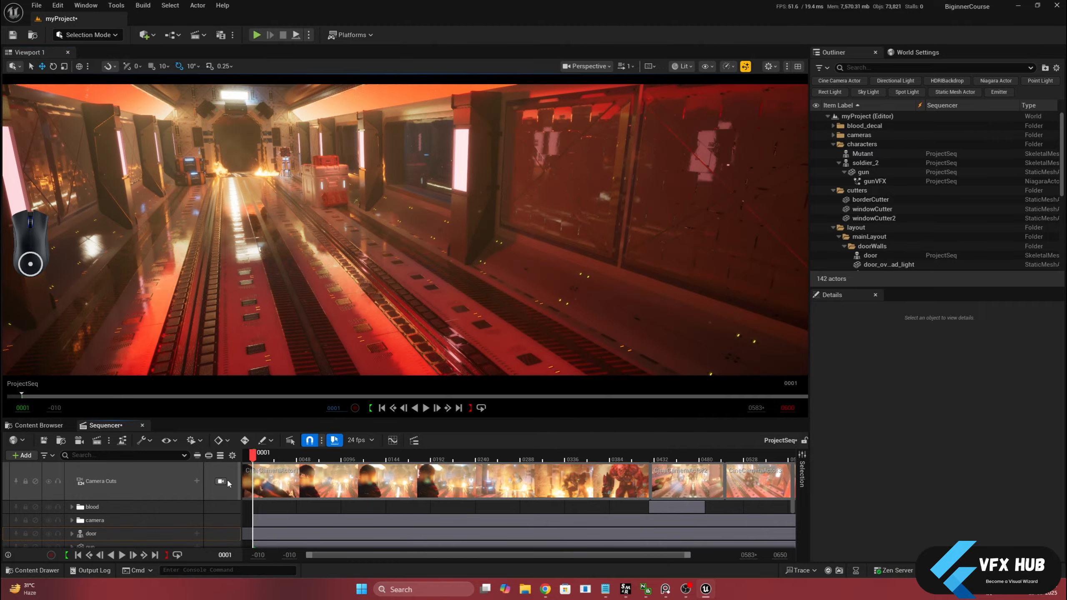
click(220, 481)
drag(253, 456, 350, 474)
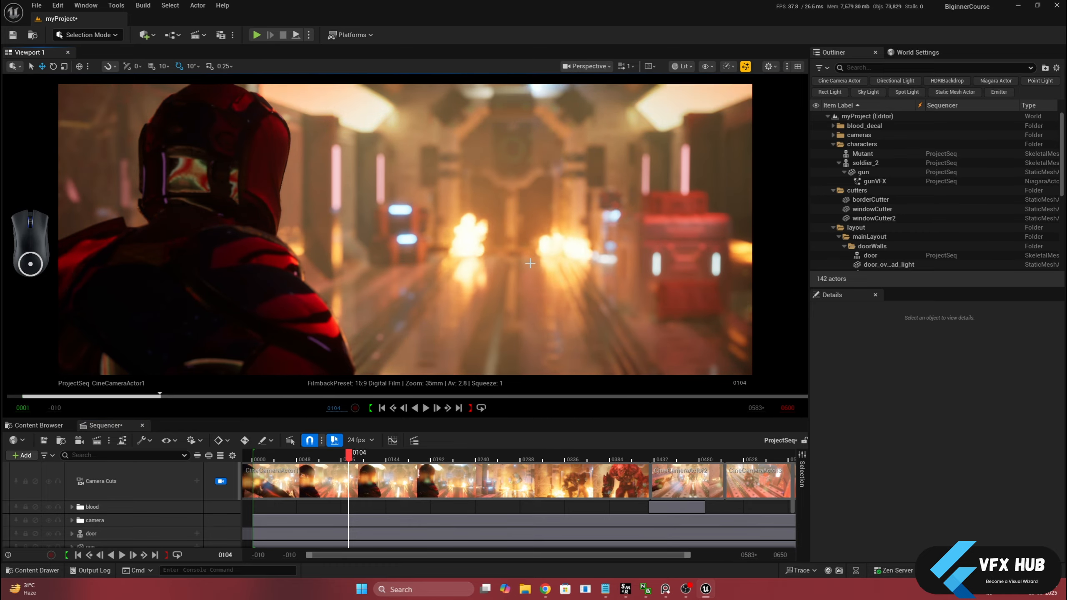
Capture a high resolution screenshot of the full-screen viewport with a size multiplier of 2.0, and view the saved image
key(F11)
click(848, 8)
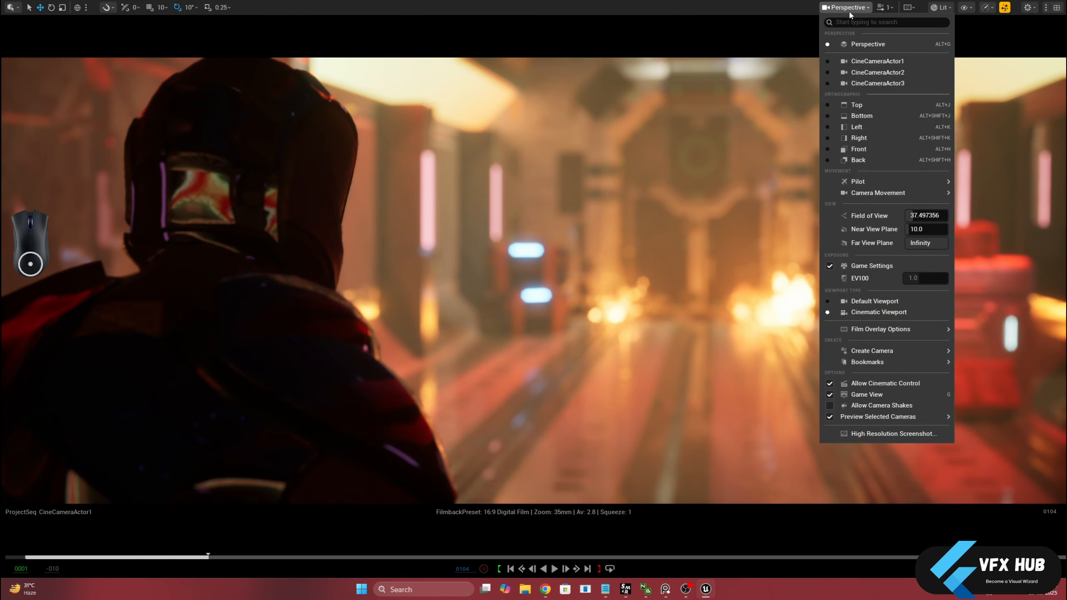
click(842, 434)
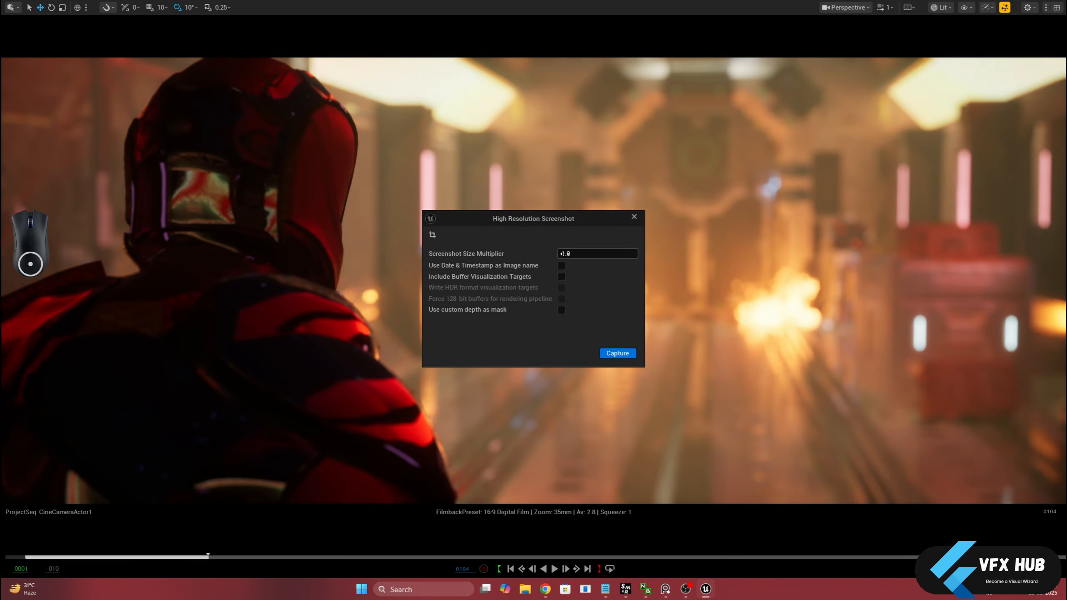
click(565, 253)
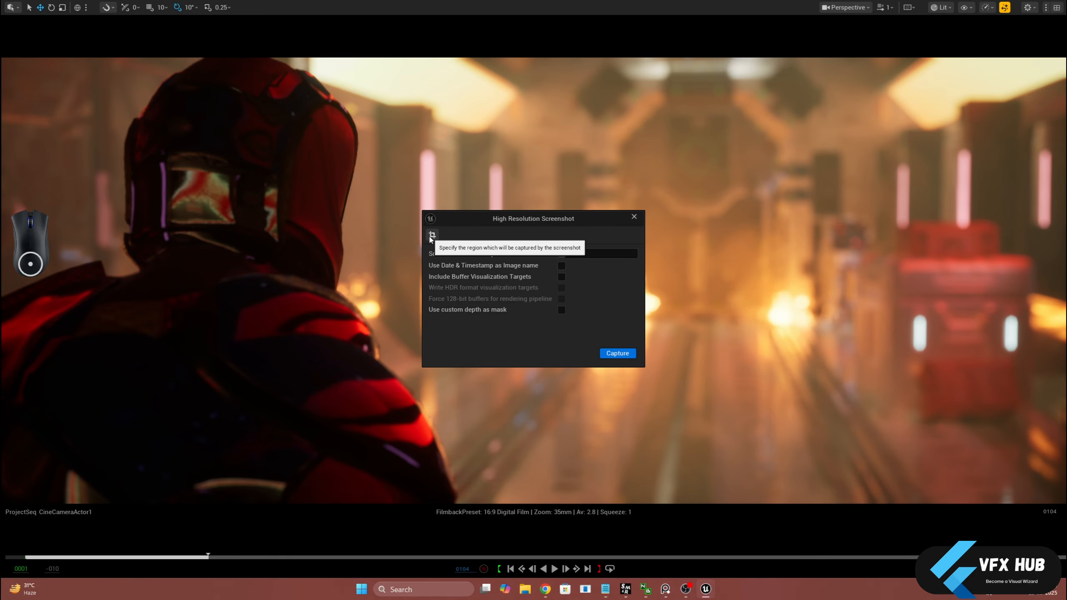
click(620, 354)
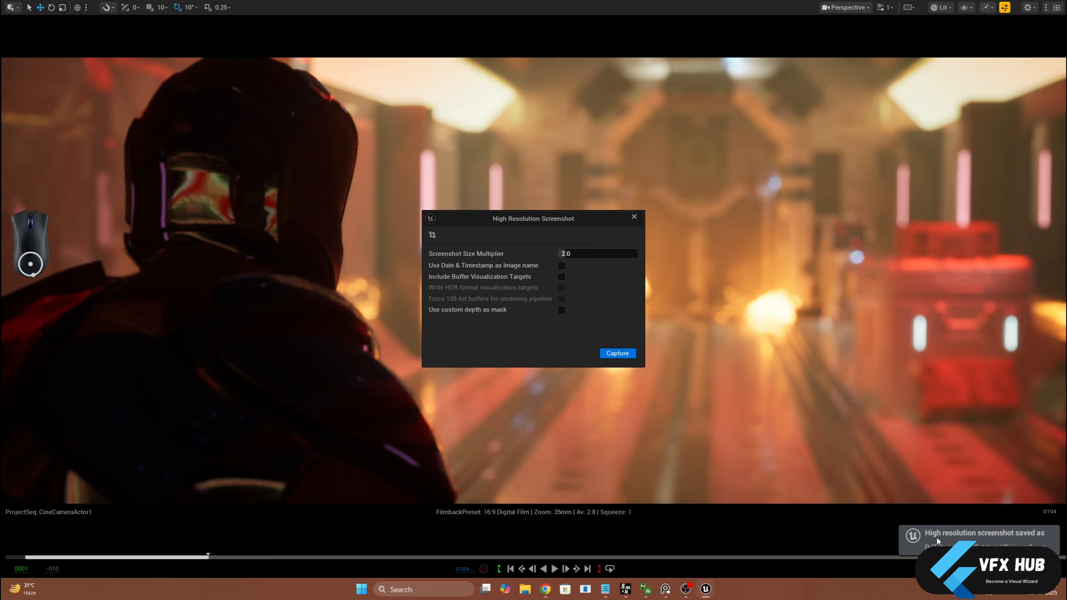
click(982, 548)
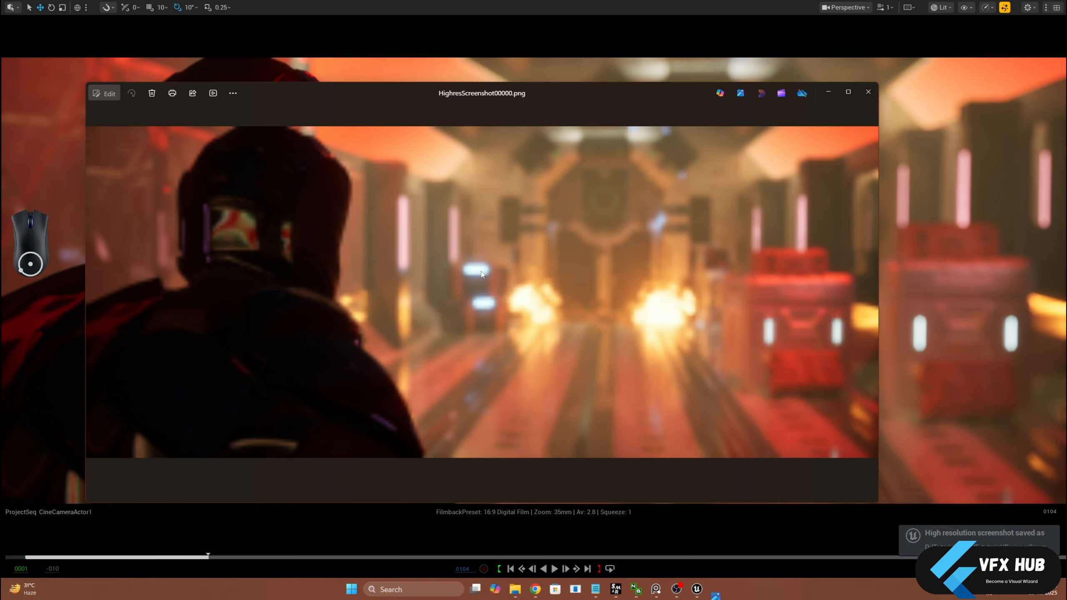
click(867, 93)
Move the sequence to frame 289 and capture a high resolution screenshot of a custom region framing the mutant in the doorway
drag(224, 557, 540, 554)
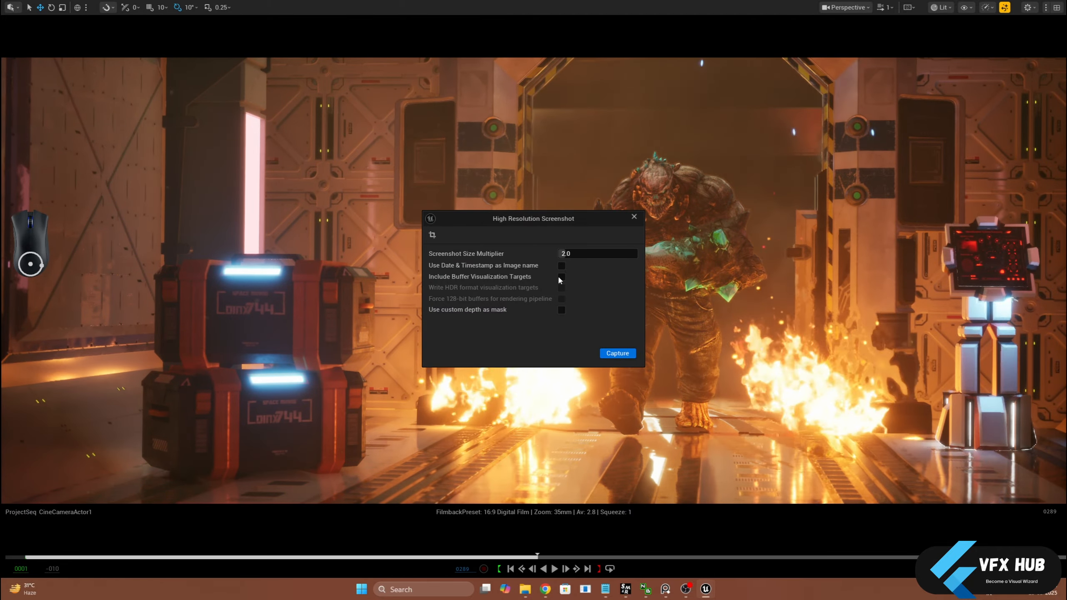
click(432, 234)
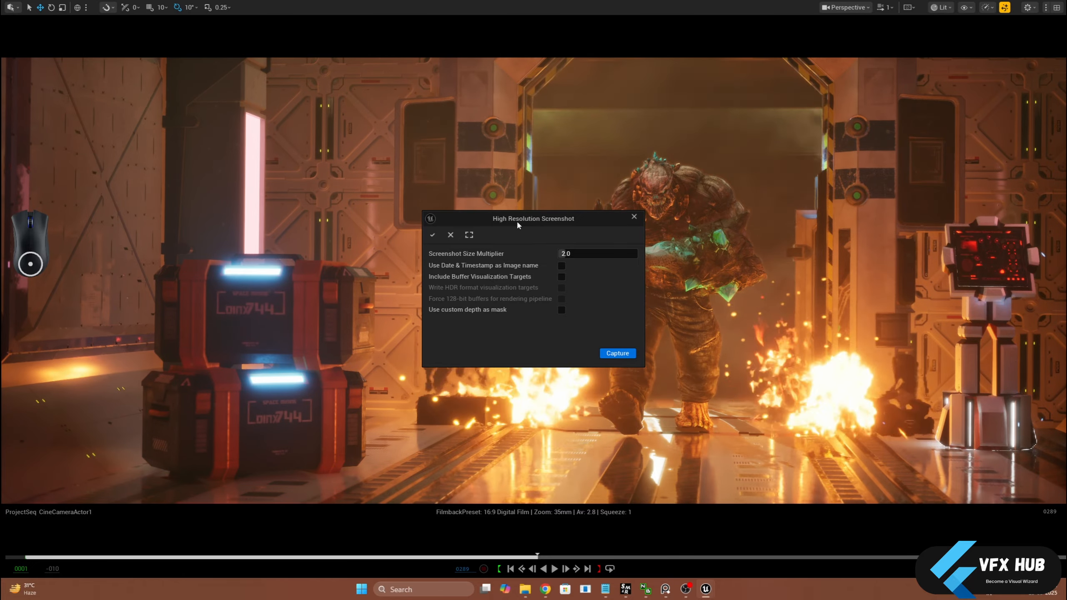
drag(517, 221, 314, 259)
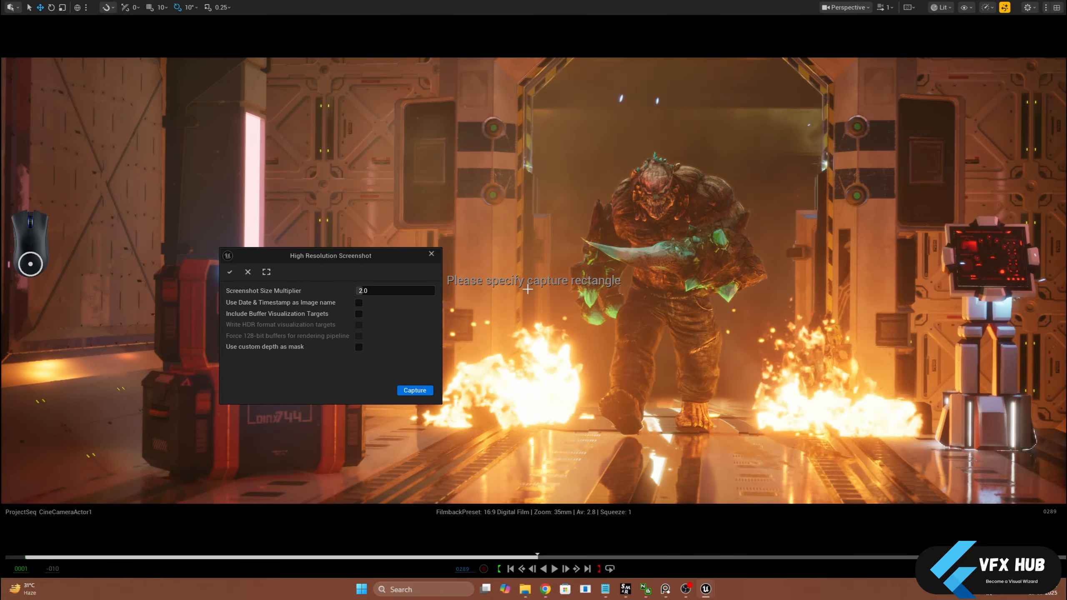
drag(516, 113, 763, 389)
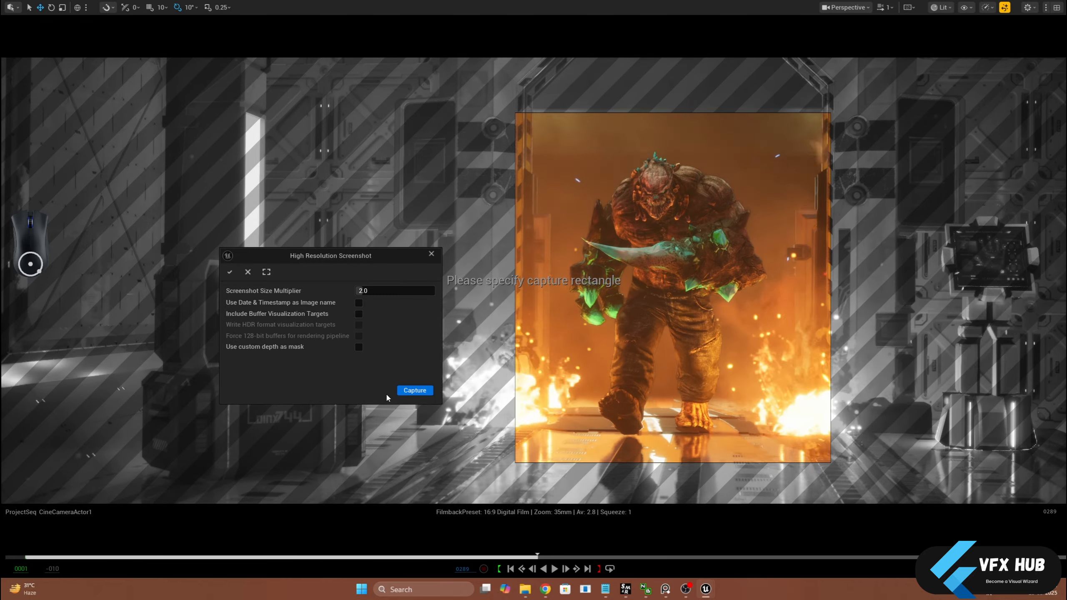
click(415, 390)
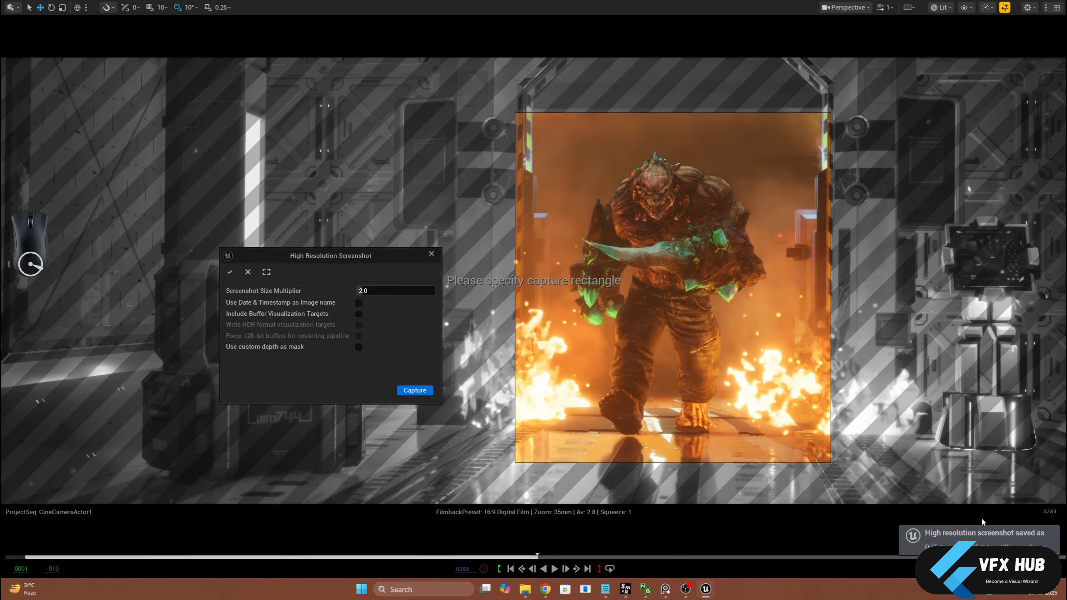
Open the cropped mutant screenshot from the screenshots folder to examine it, and close the image and folder
click(984, 547)
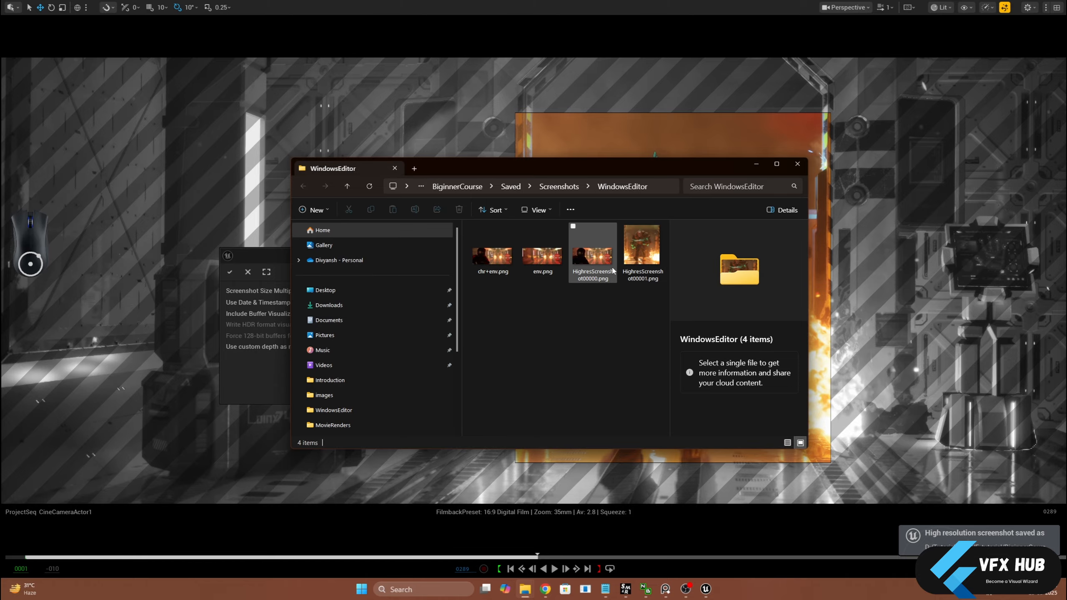
double_click(641, 248)
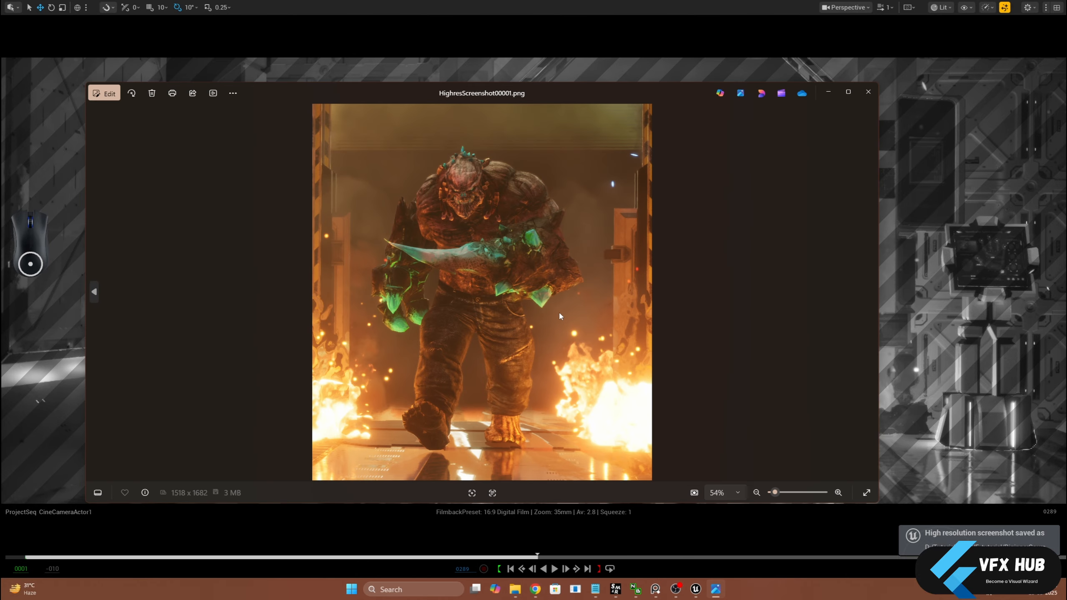
click(868, 92)
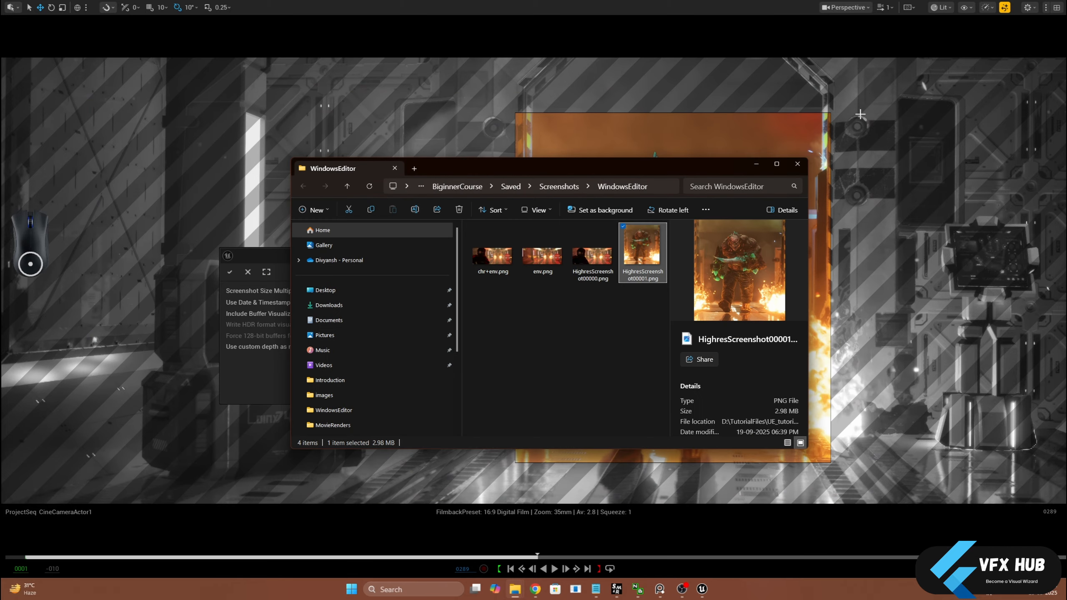
click(798, 169)
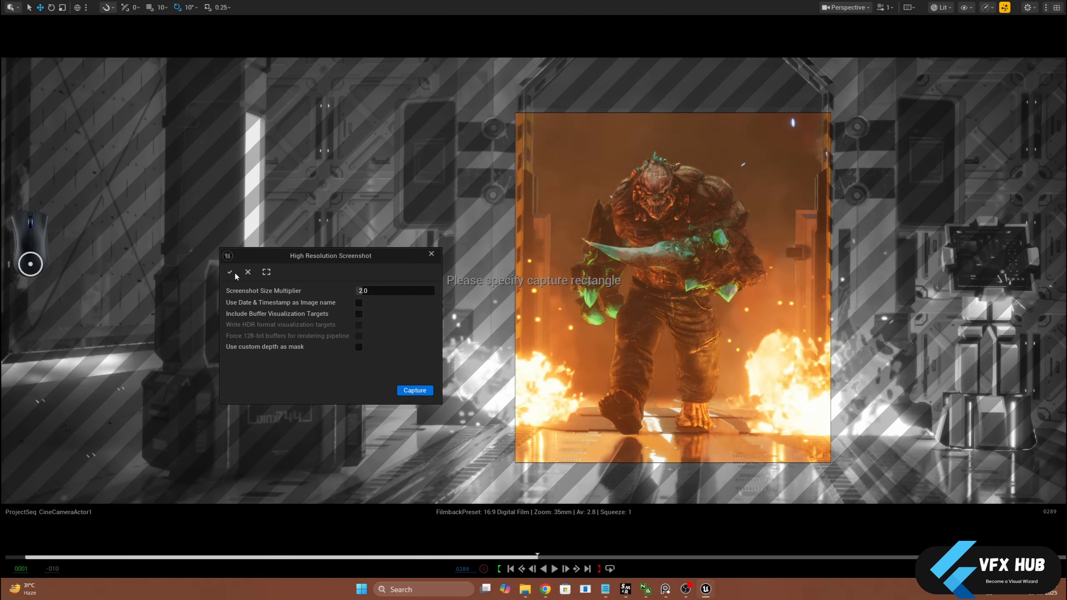
Discard the custom capture region, close the High Resolution Screenshot dialog, and return the viewport from full screen
click(248, 273)
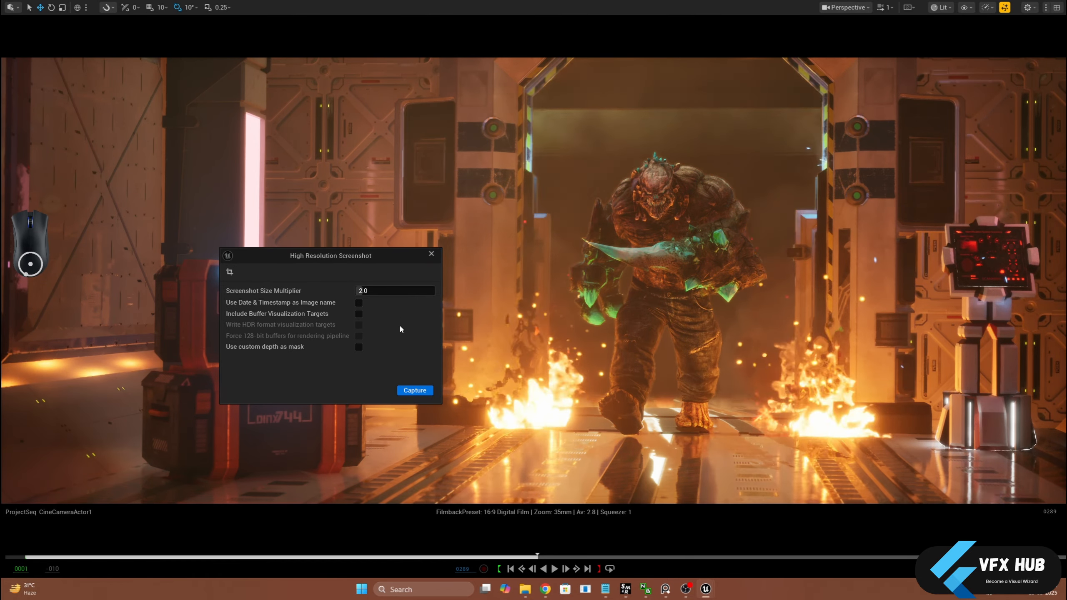
click(431, 254)
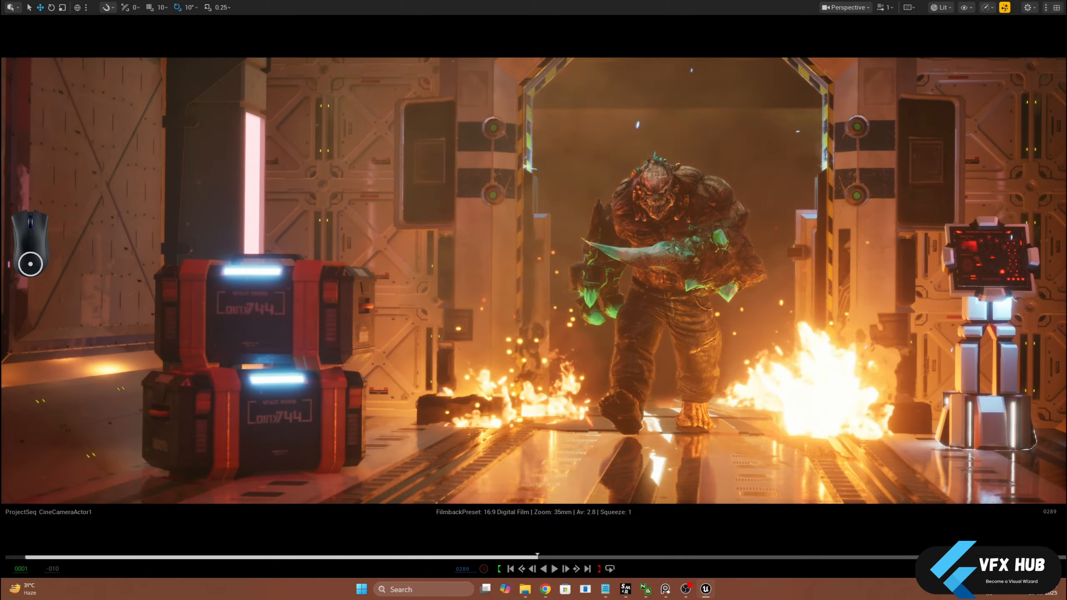
key(F11)
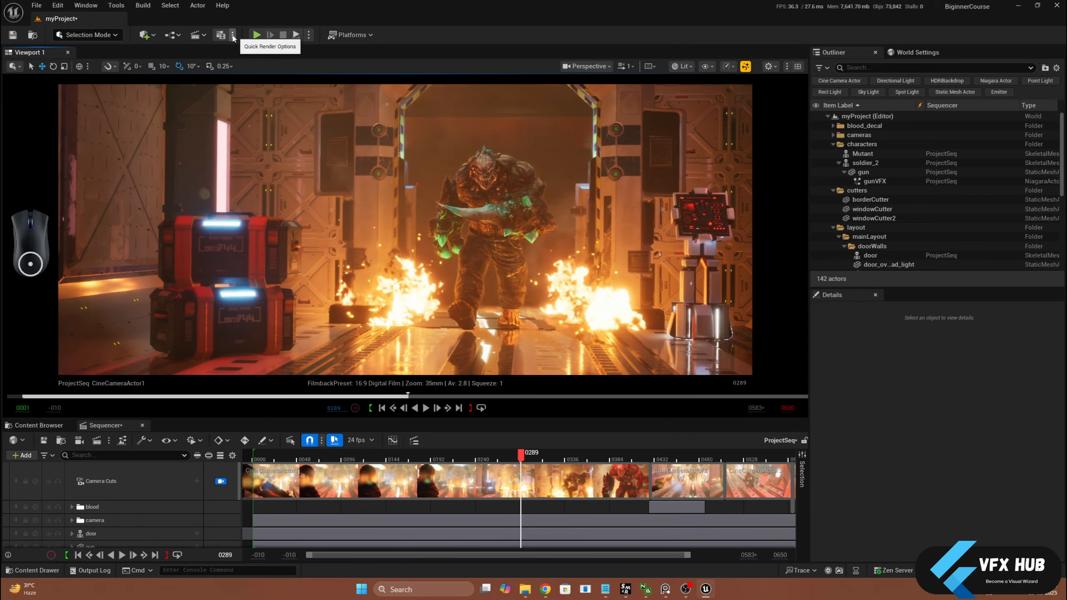
Convert the CineCameraActor1 binding in the sequence's camera folder to Possessable
click(232, 36)
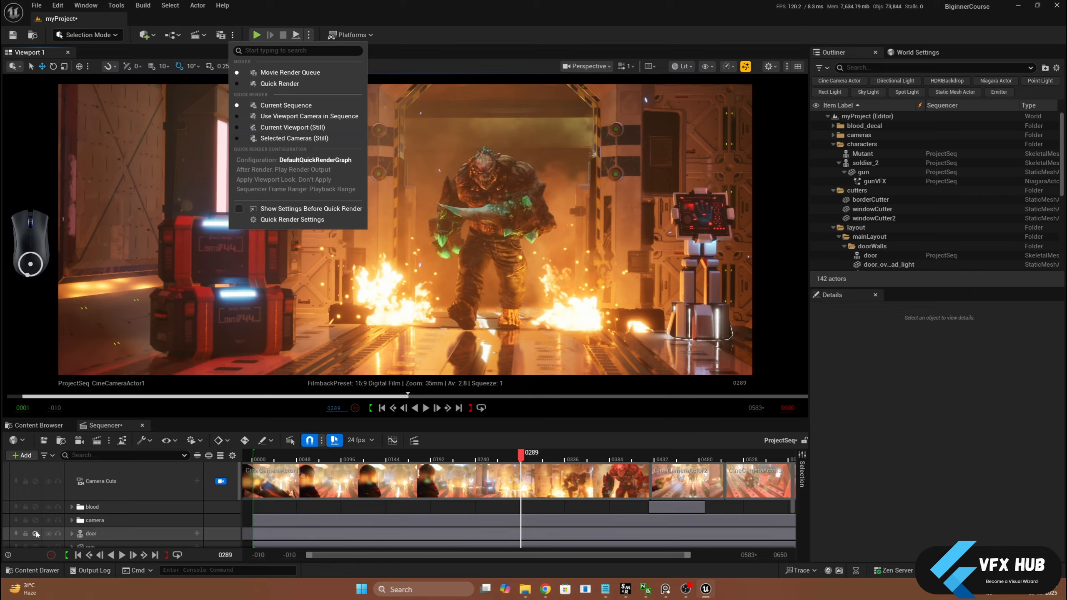
click(71, 519)
scroll(75, 517, down, 1)
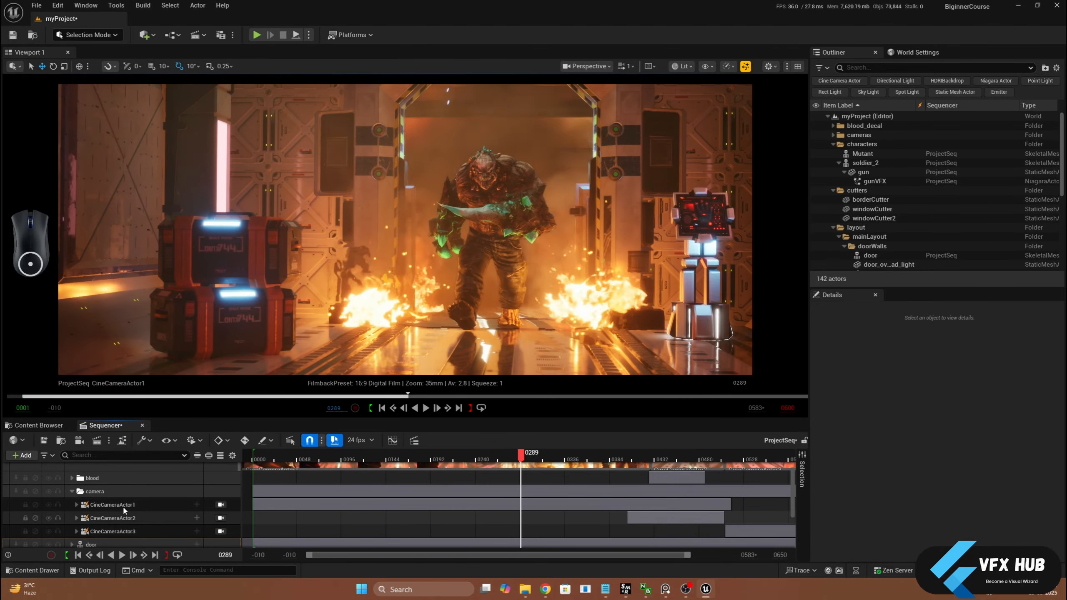
click(122, 505)
shift+click(116, 532)
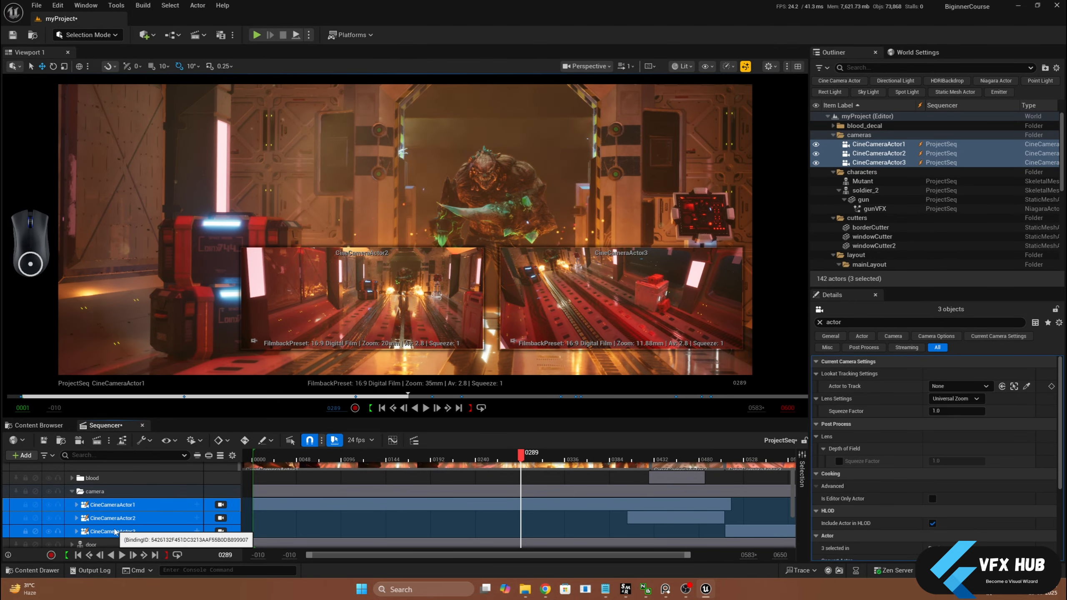
click(119, 519)
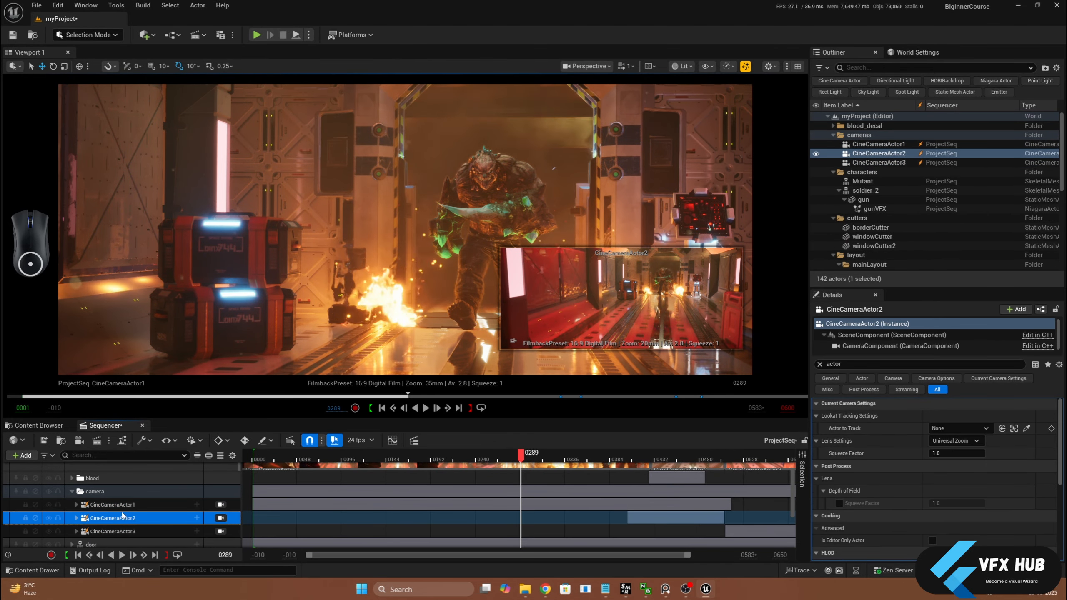
click(108, 505)
right_click(110, 504)
mouse_move(211, 277)
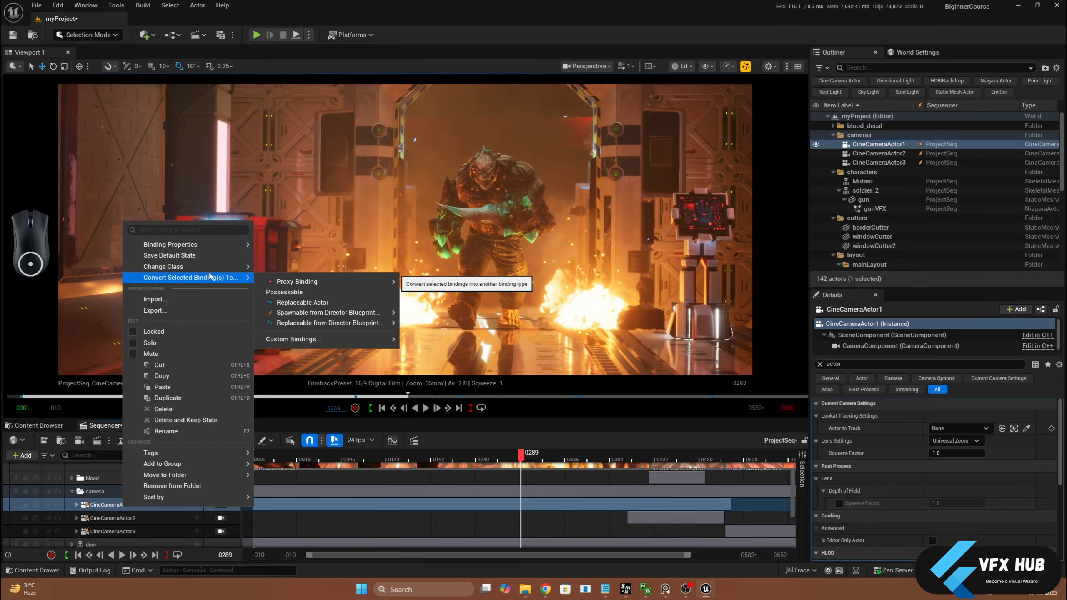
click(277, 291)
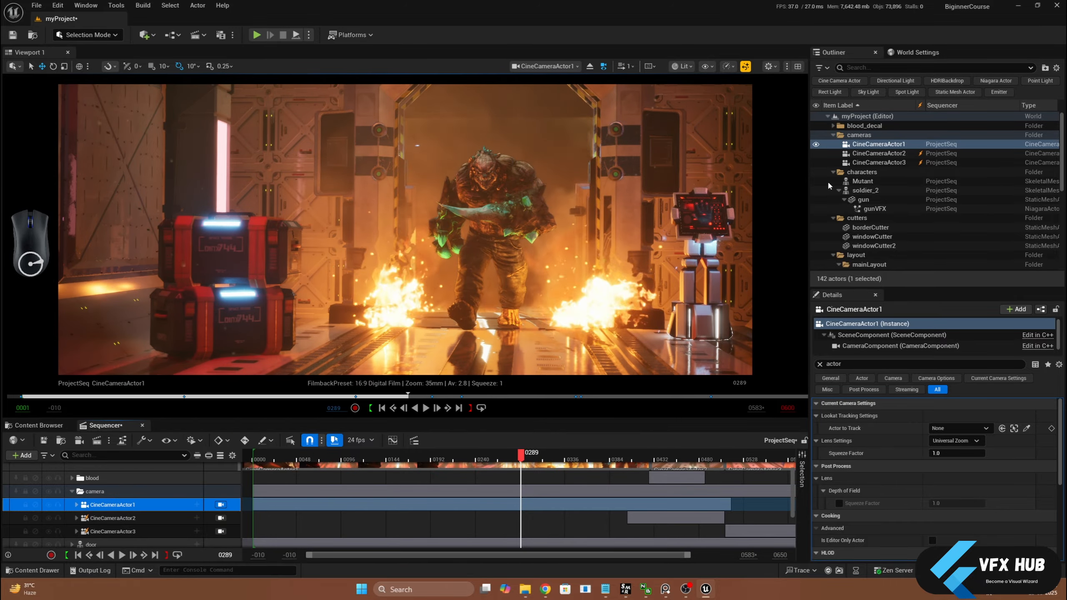
Select CineCameraActor1 in the Outliner and move the sequence to frame 167
click(868, 155)
click(867, 147)
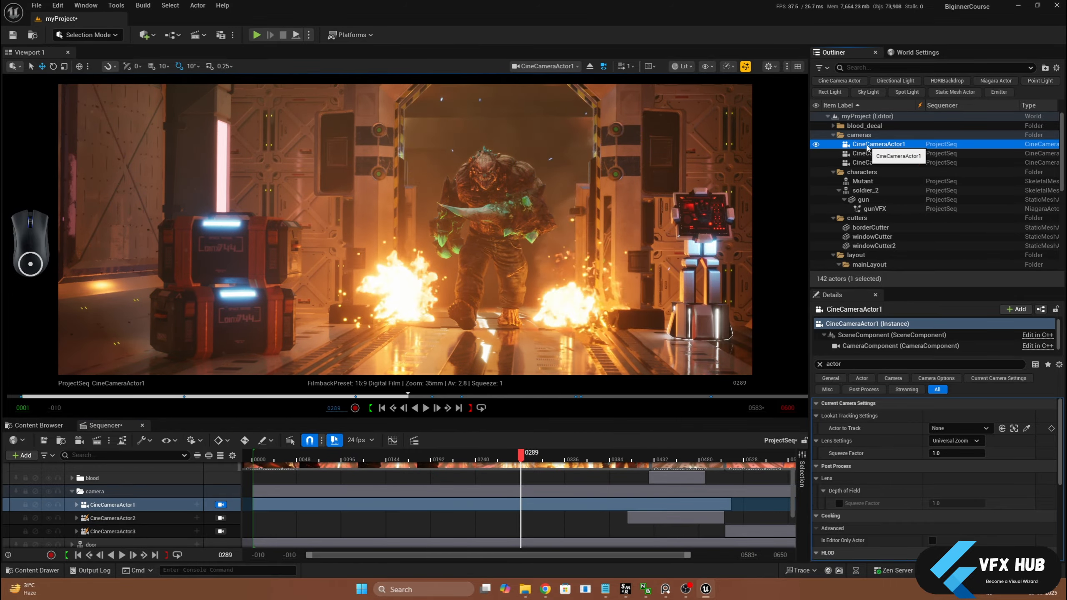
drag(519, 457, 407, 458)
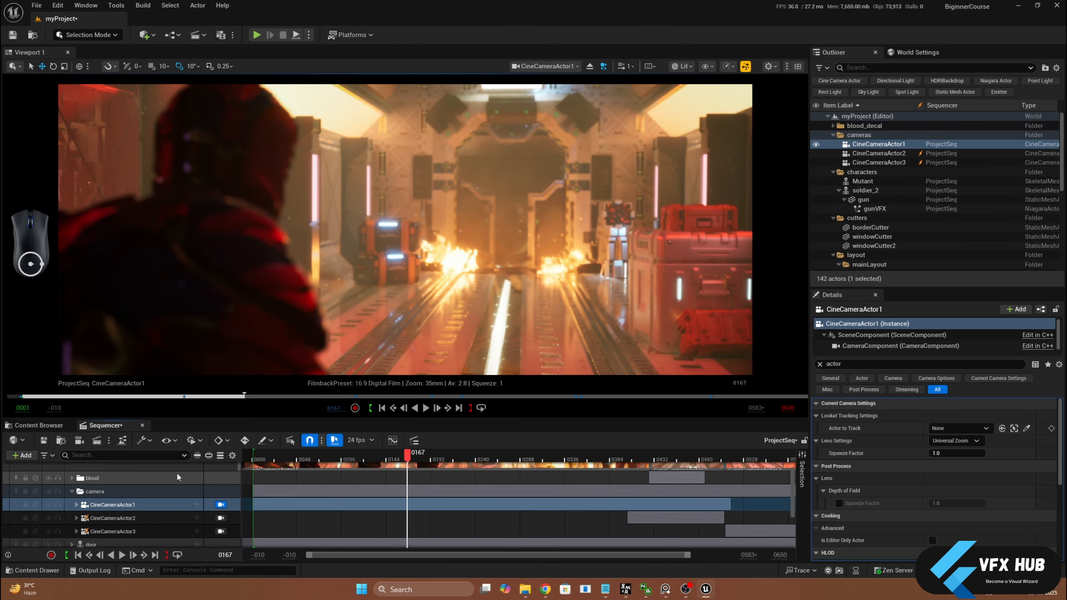
Release the viewport from the Camera Cuts track and view the scene through CineCameraActor1
scroll(168, 483, up, 2)
click(220, 481)
click(221, 482)
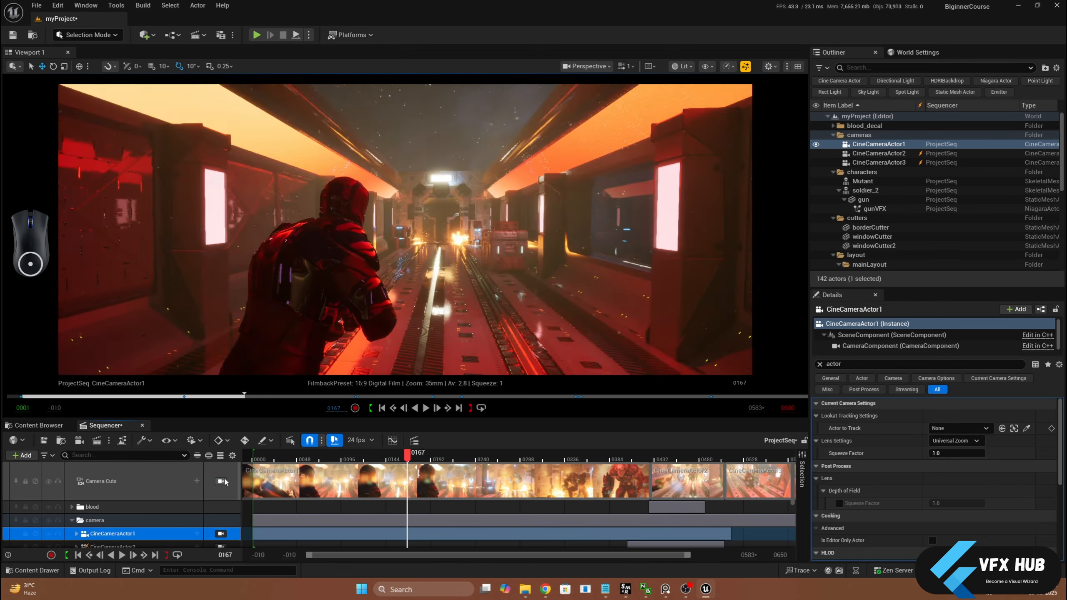
click(604, 67)
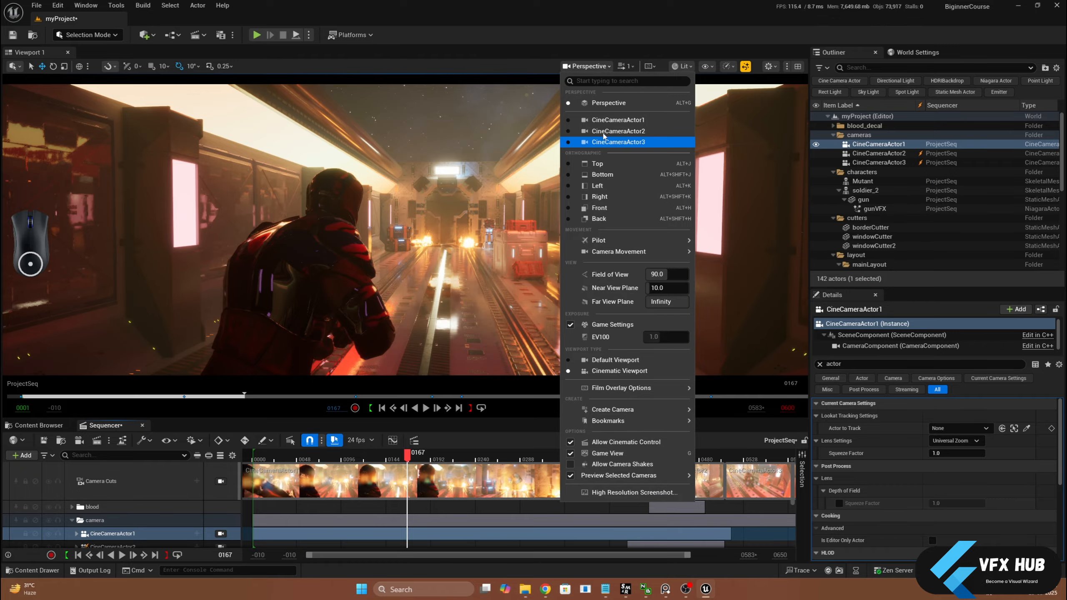
click(618, 119)
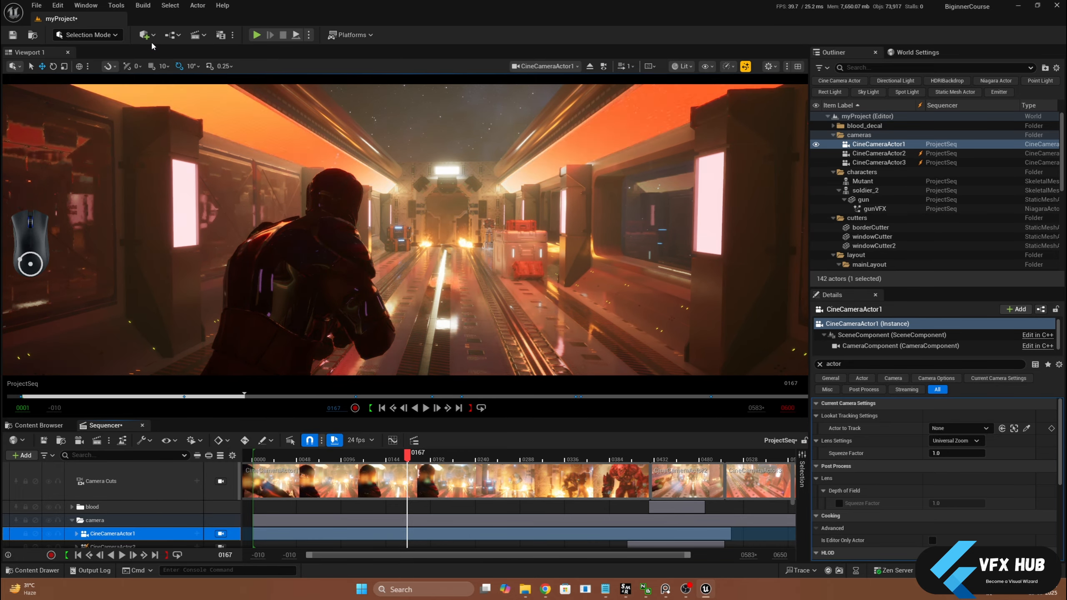
Set the quick render type to Selected Cameras (Still), and open and close the Movie Render Queue
click(232, 36)
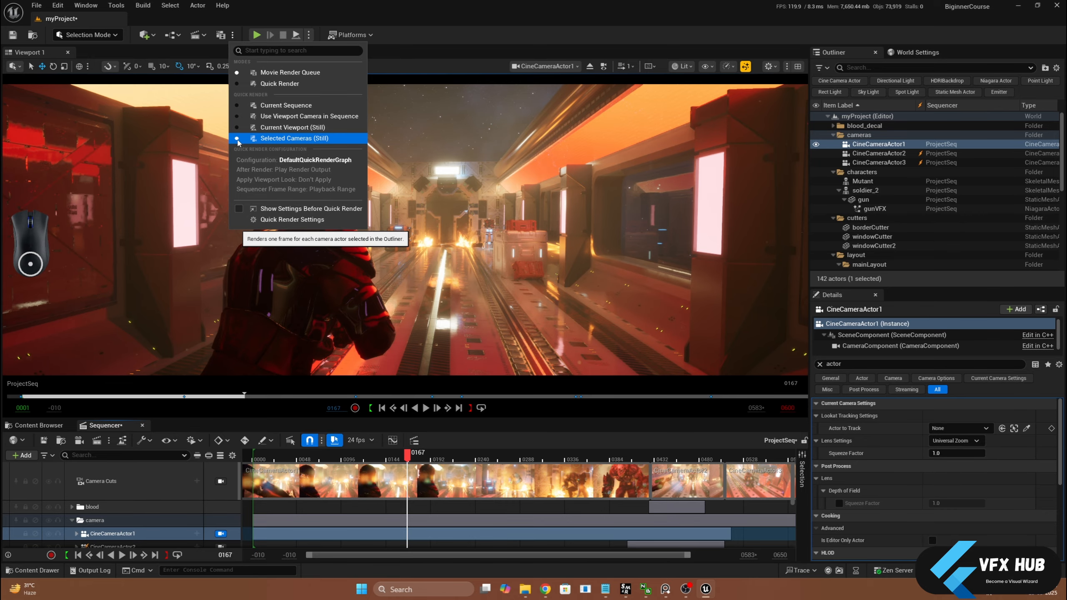
click(219, 37)
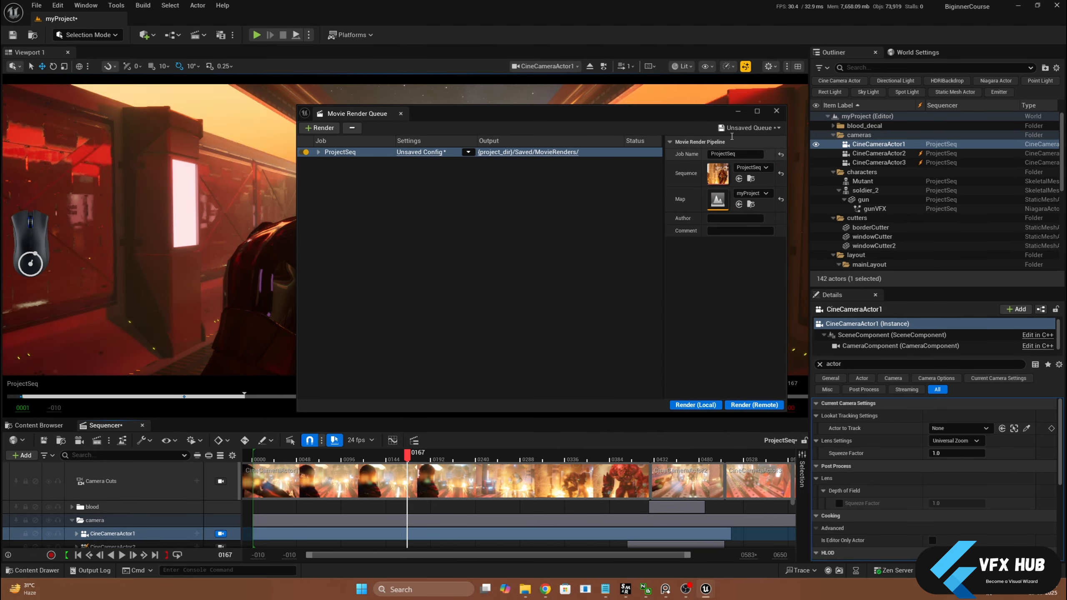
click(776, 111)
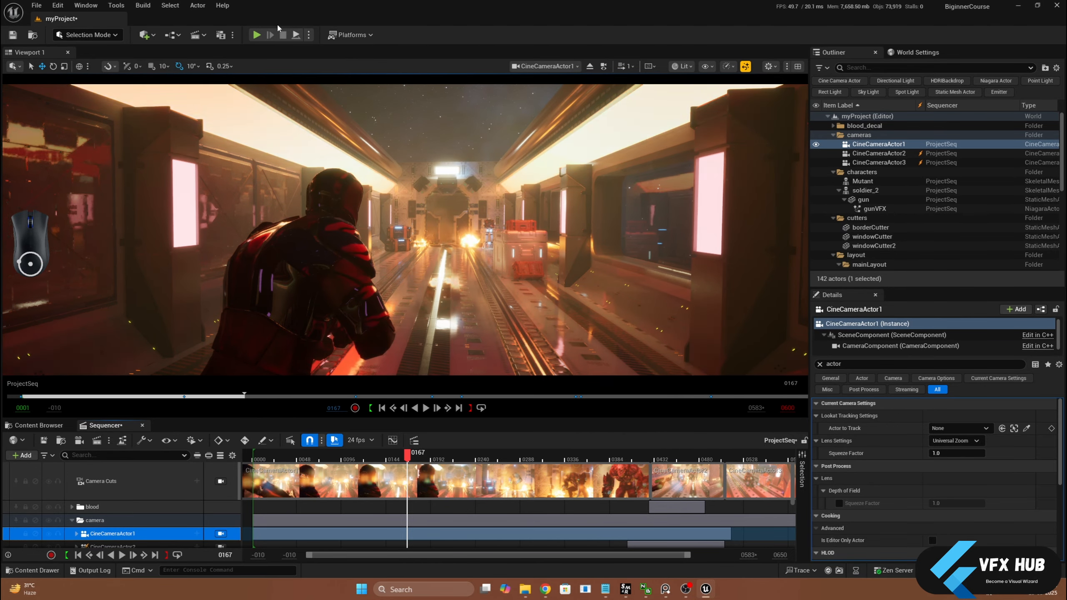
Switch the render mode to Quick Render, render a still from the selected camera, and close the media player
click(232, 35)
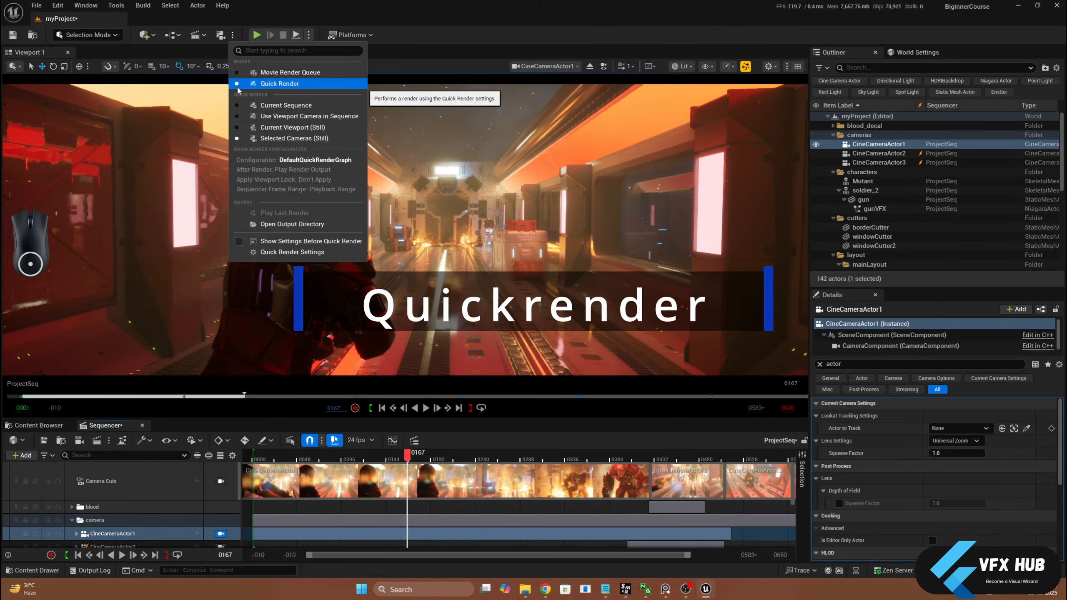
click(220, 35)
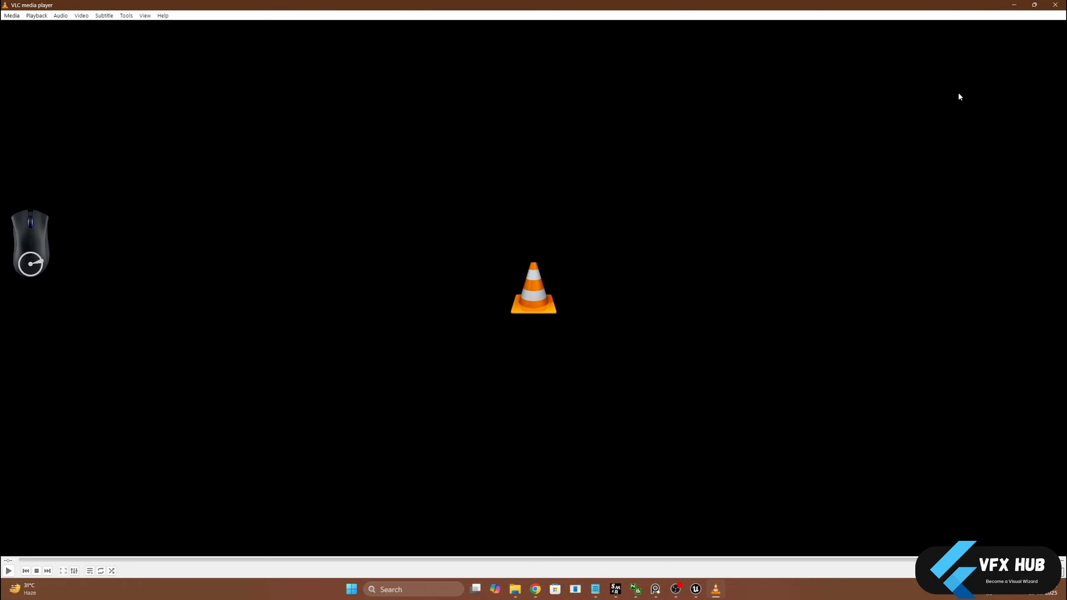
click(1055, 5)
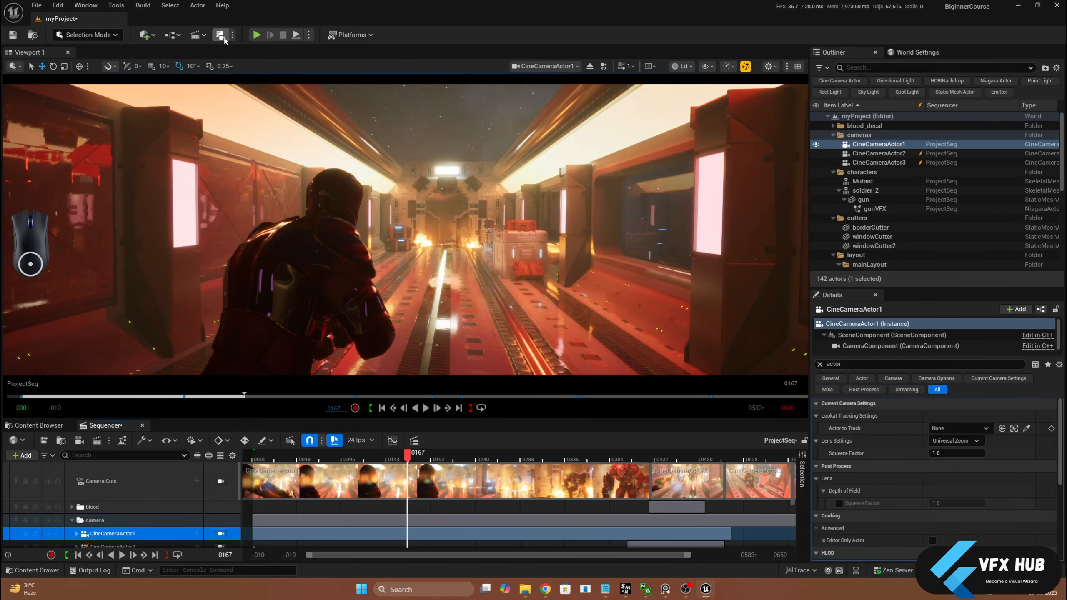
Open the DefaultQuickRenderGraph configuration from the Quick Render settings
click(232, 36)
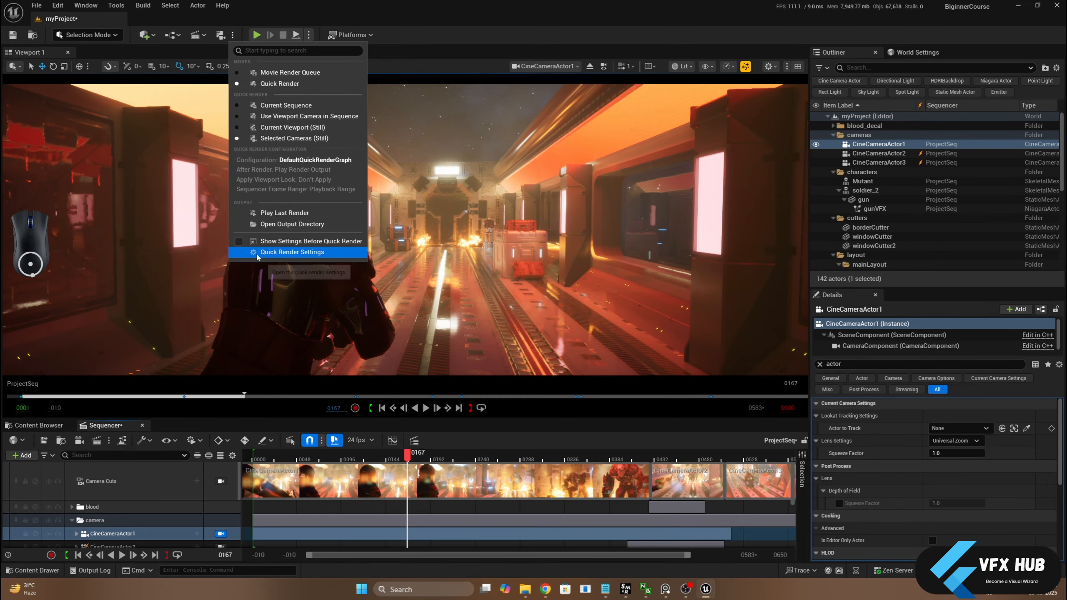
click(277, 252)
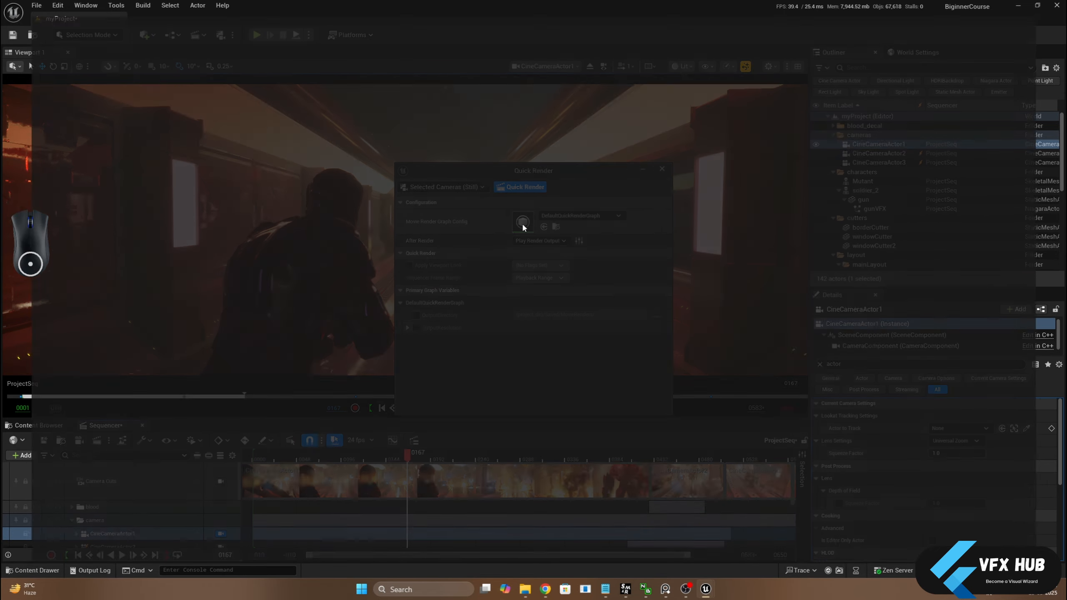
double_click(523, 223)
scroll(412, 289, down, 3)
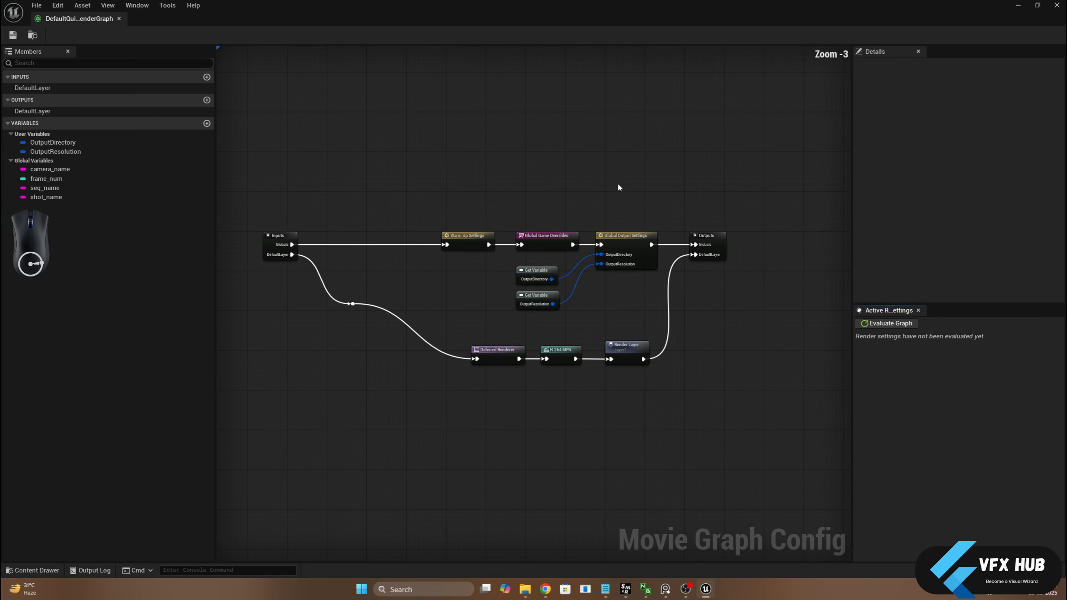
scroll(545, 360, up, 3)
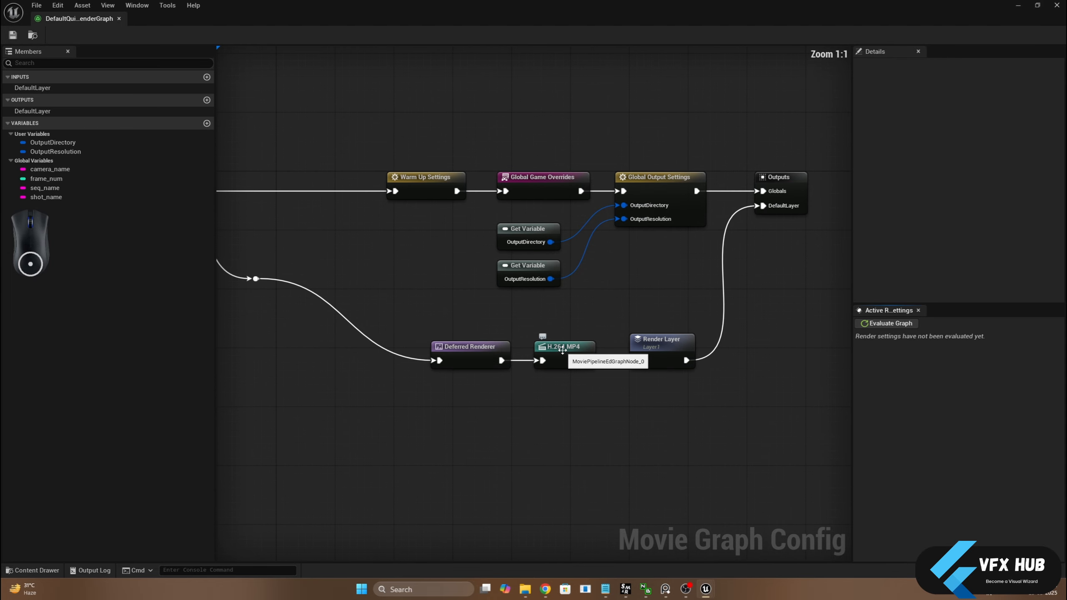
Replace the H.264 MP4 node between Deferred Renderer and Render Layer with a .jpg Sequence output node
drag(556, 347, 555, 439)
right_click(552, 371)
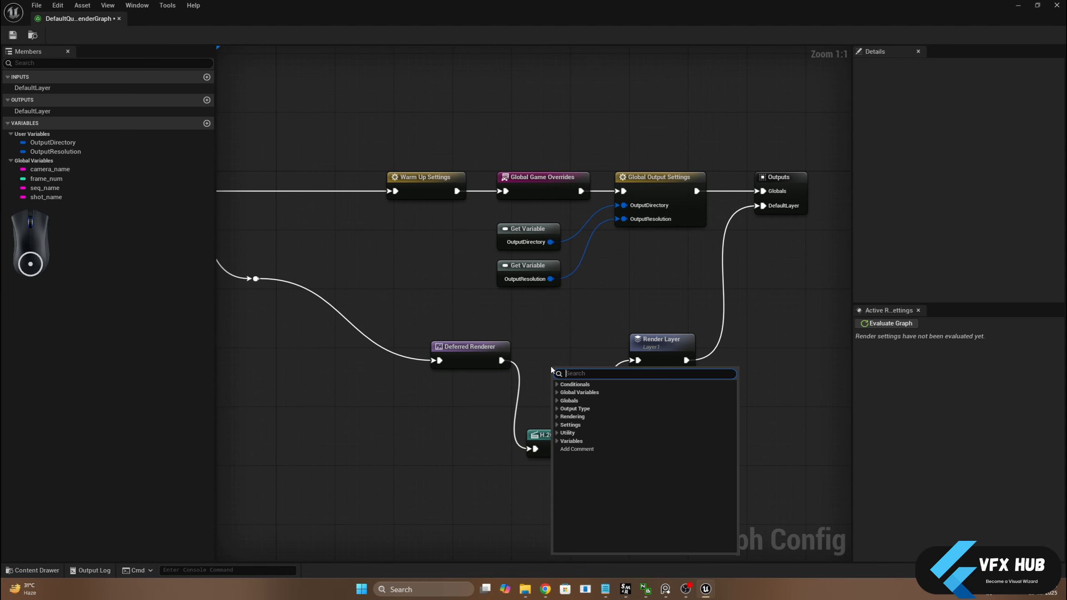
click(571, 408)
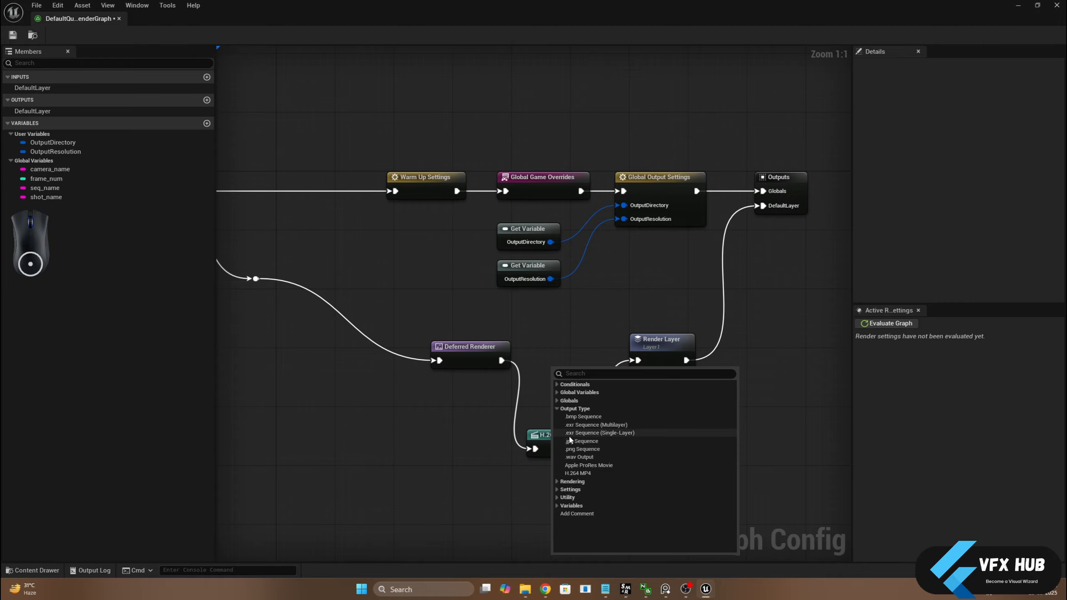
click(581, 441)
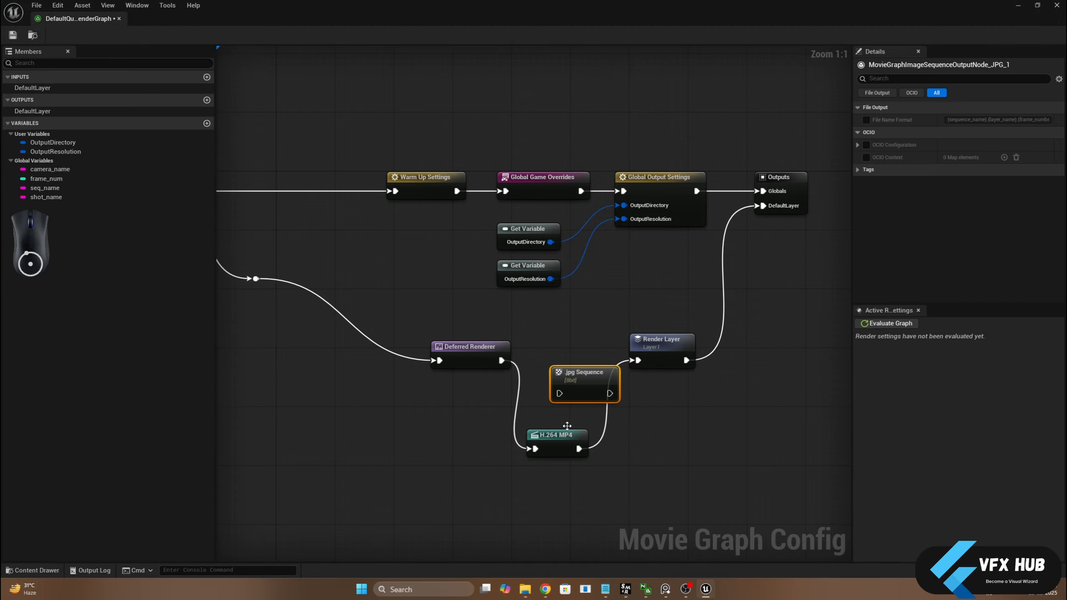
drag(576, 377, 577, 348)
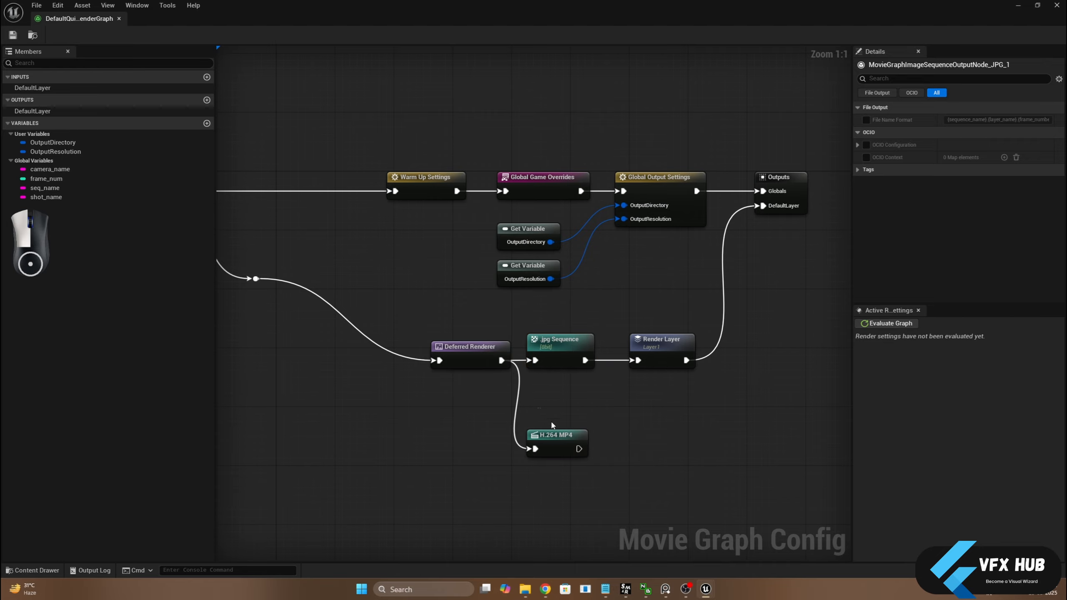
click(555, 435)
key(Delete)
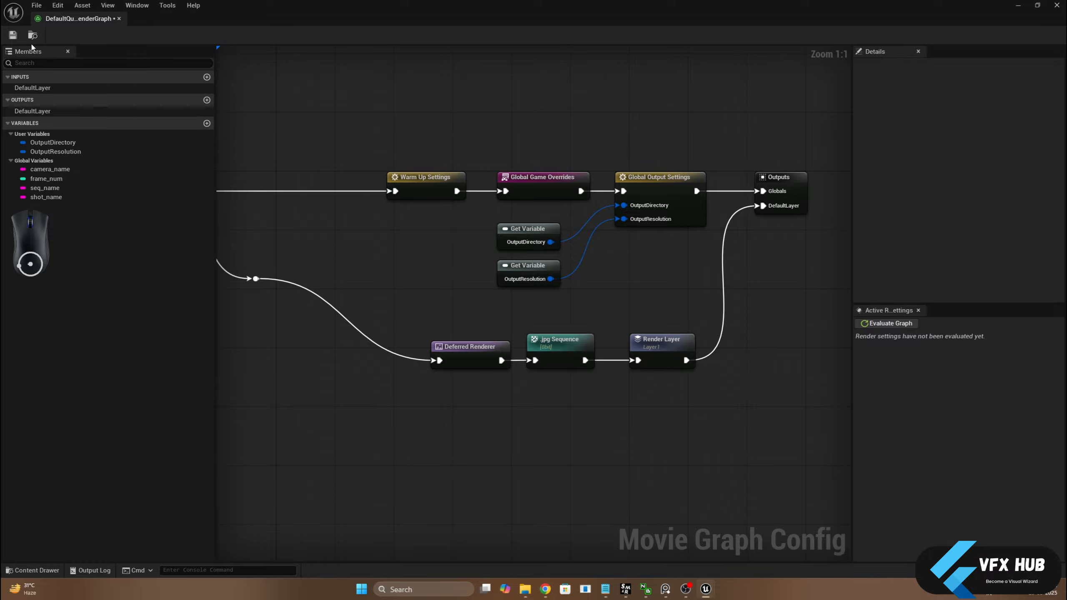
Close the render graph, quick render the selected camera as a JPEG still, and close the rendered image
click(119, 18)
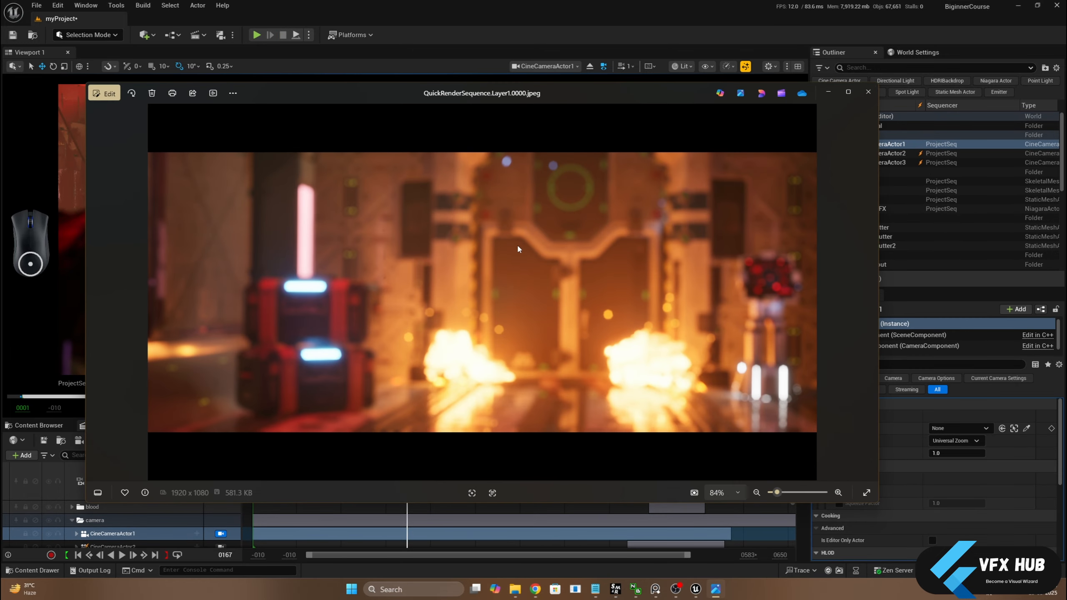
click(865, 93)
Reopen DefaultQuickRenderGraph and replace the .jpg Sequence node with an H.264 MP4 node linking Deferred Renderer to Render Layer
double_click(529, 223)
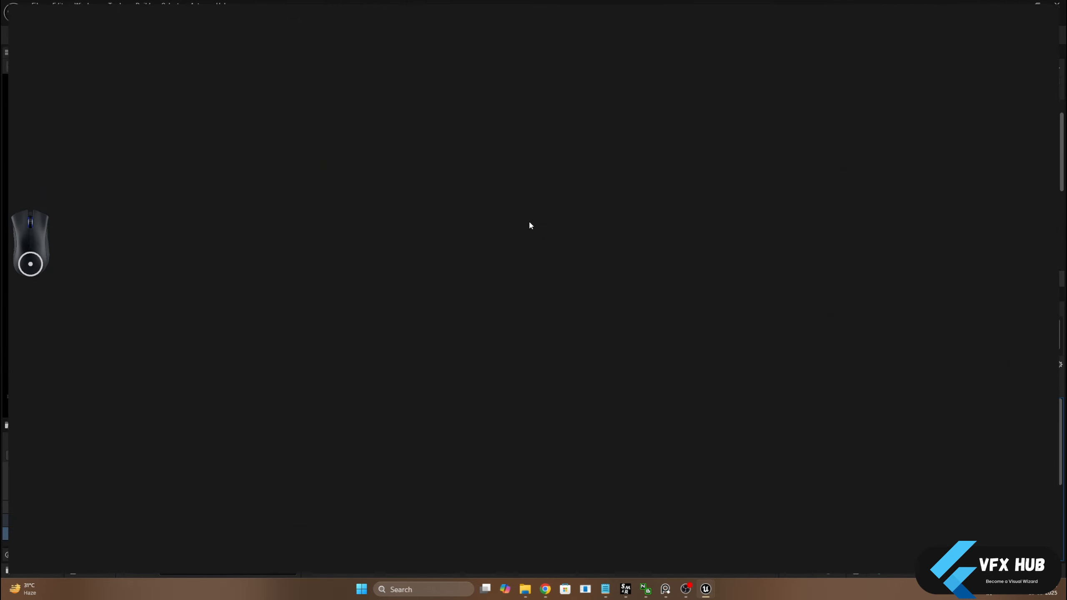
click(630, 373)
key(Delete)
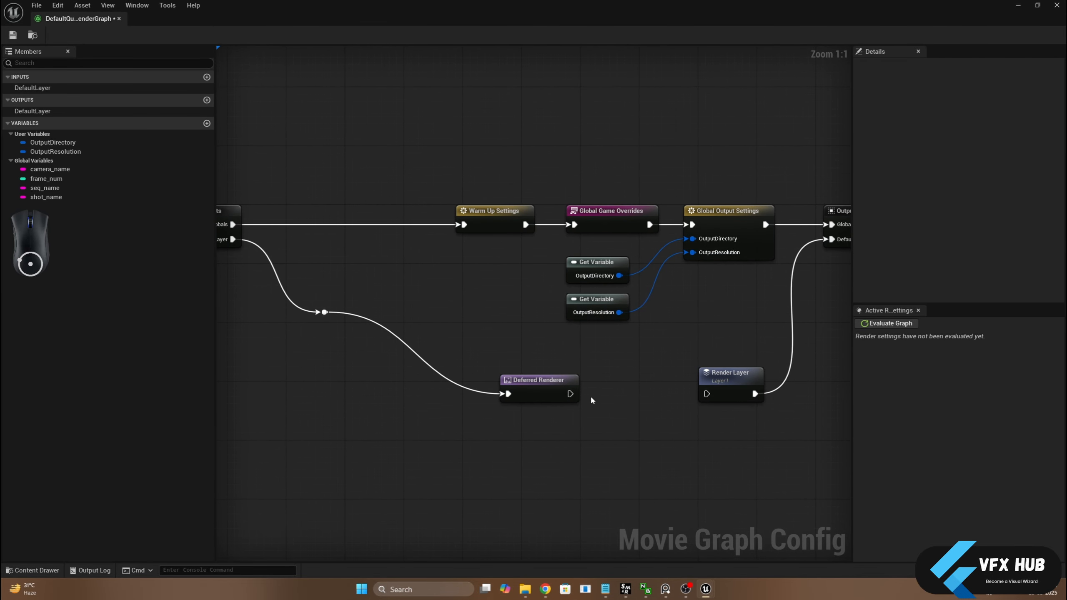
drag(569, 393, 616, 421)
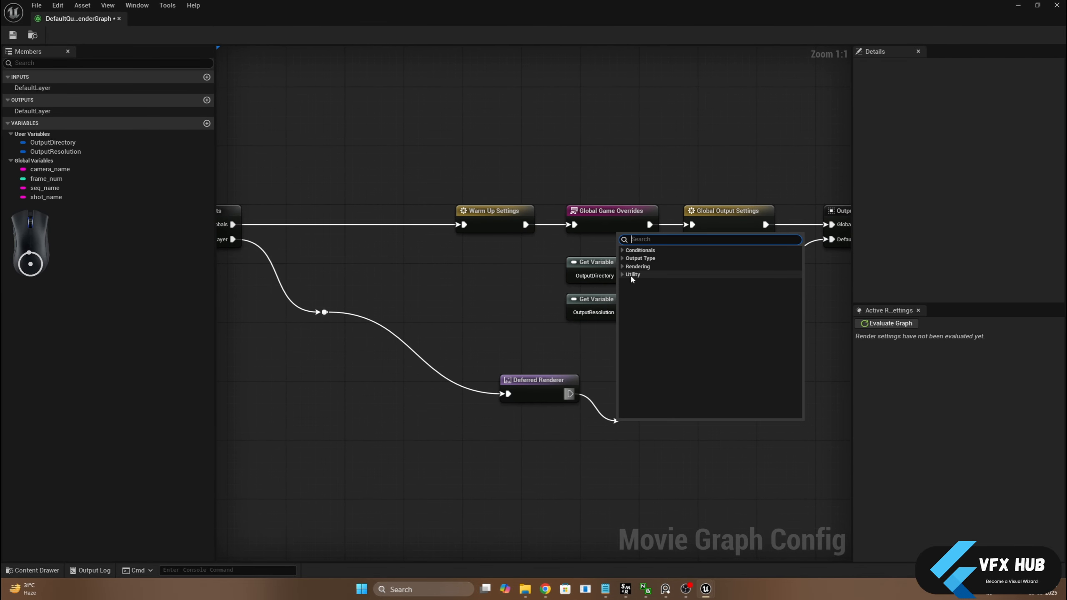
click(639, 258)
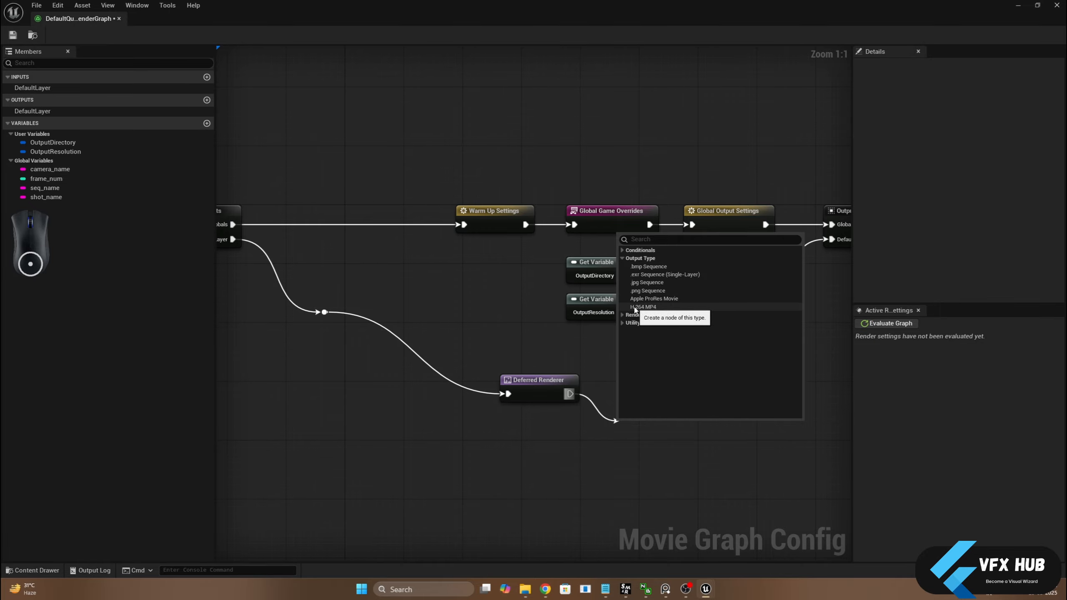
click(643, 307)
drag(667, 445, 706, 394)
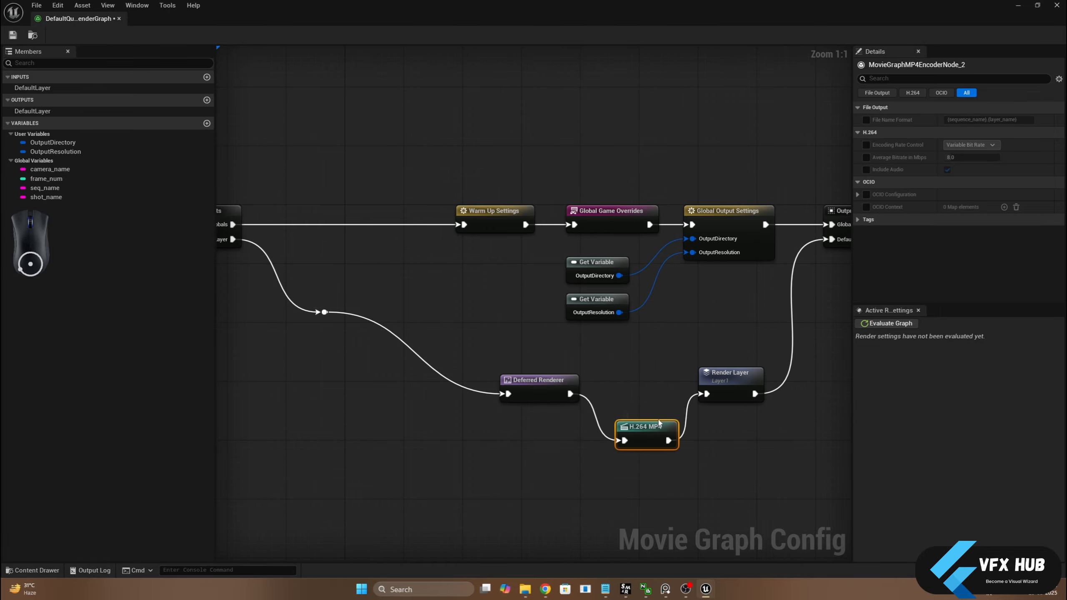
drag(650, 430, 636, 382)
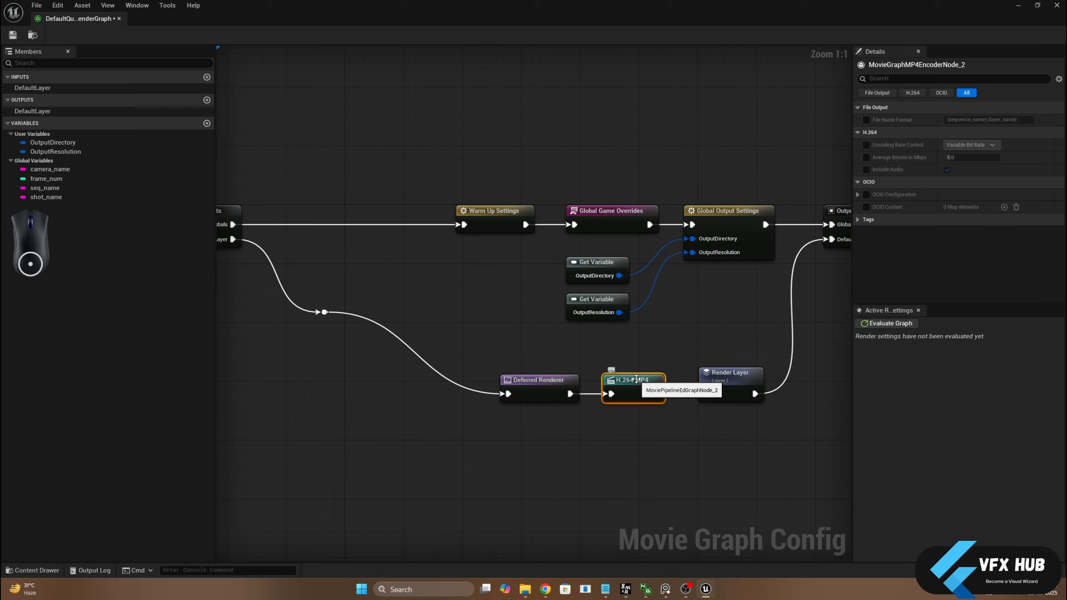
Examine the Global Output Settings node's details, and arrange the graph editor and Quick Render windows side by side
right_drag(722, 161, 628, 181)
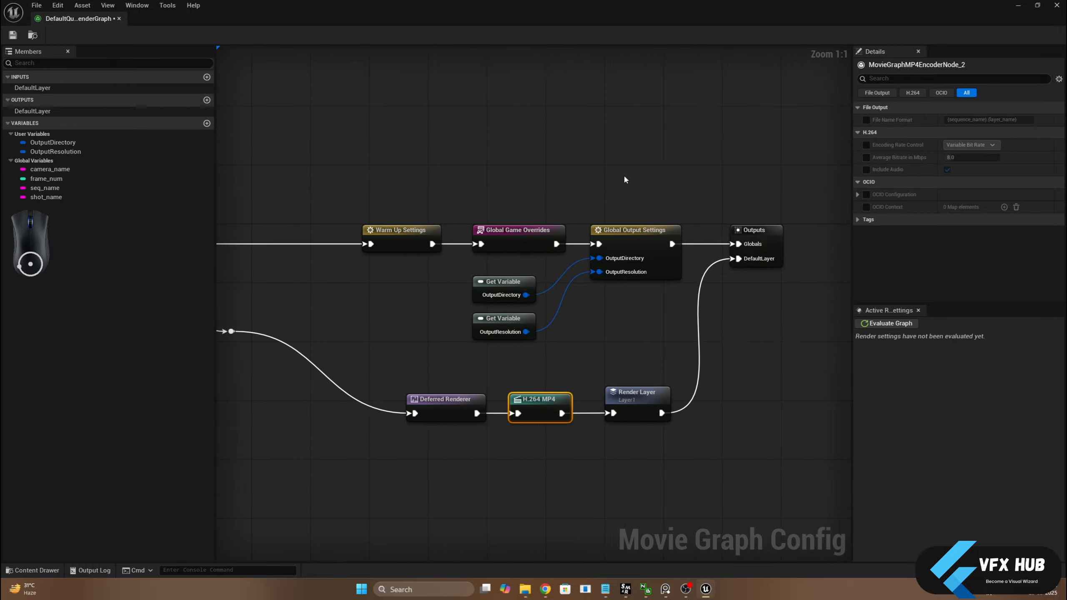
drag(624, 156, 663, 298)
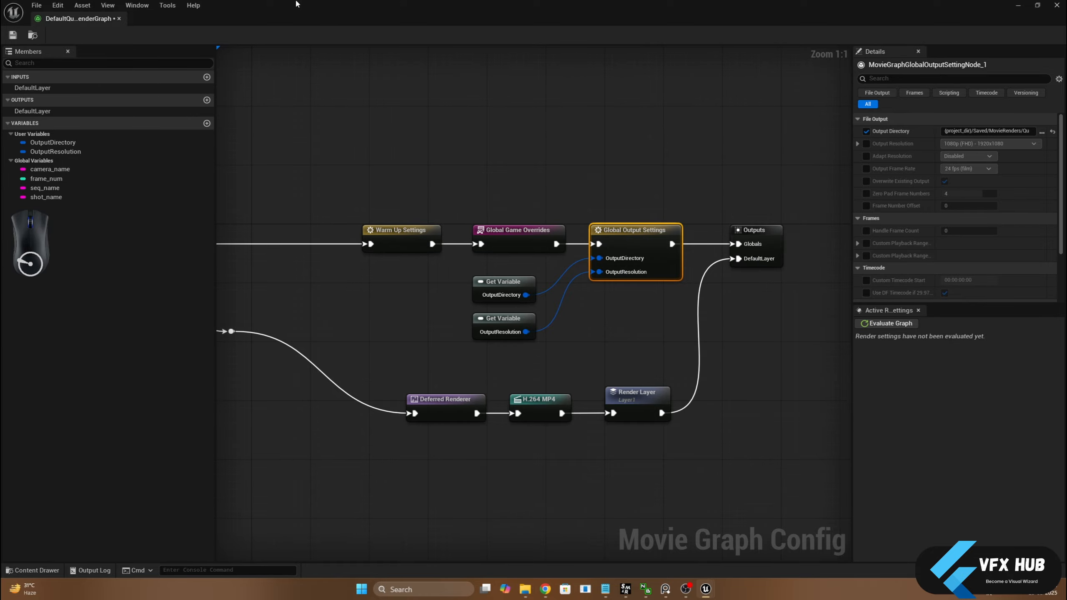
drag(296, 3, 578, 136)
click(448, 171)
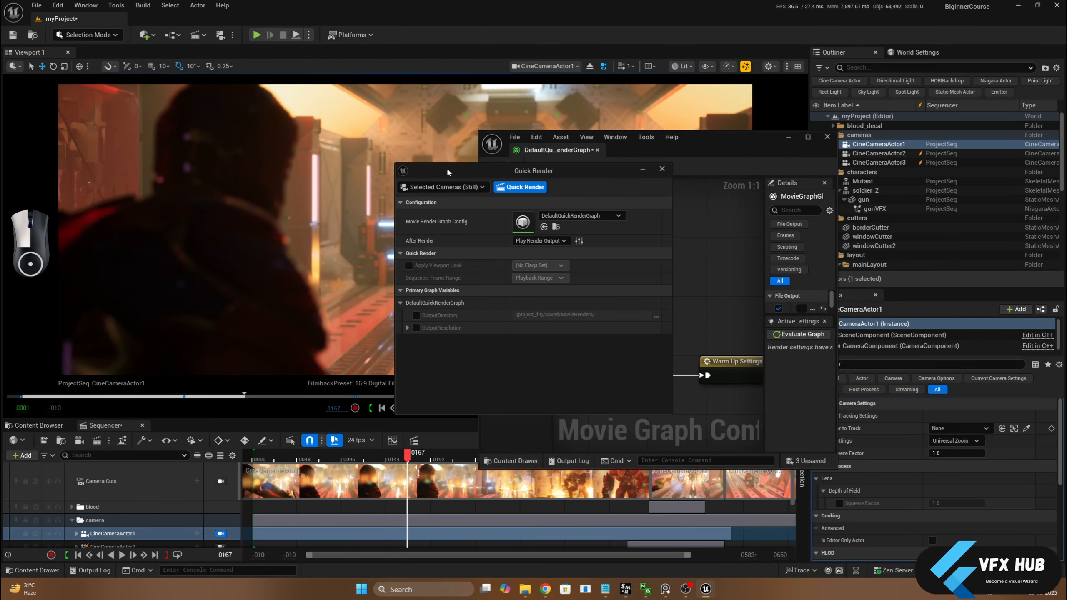
drag(446, 166, 272, 146)
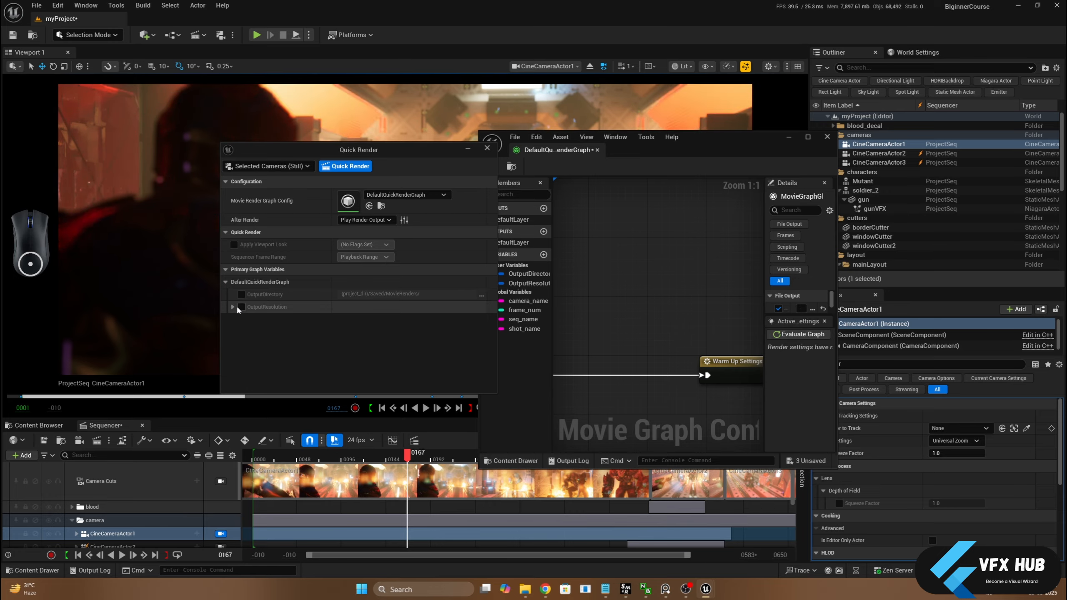
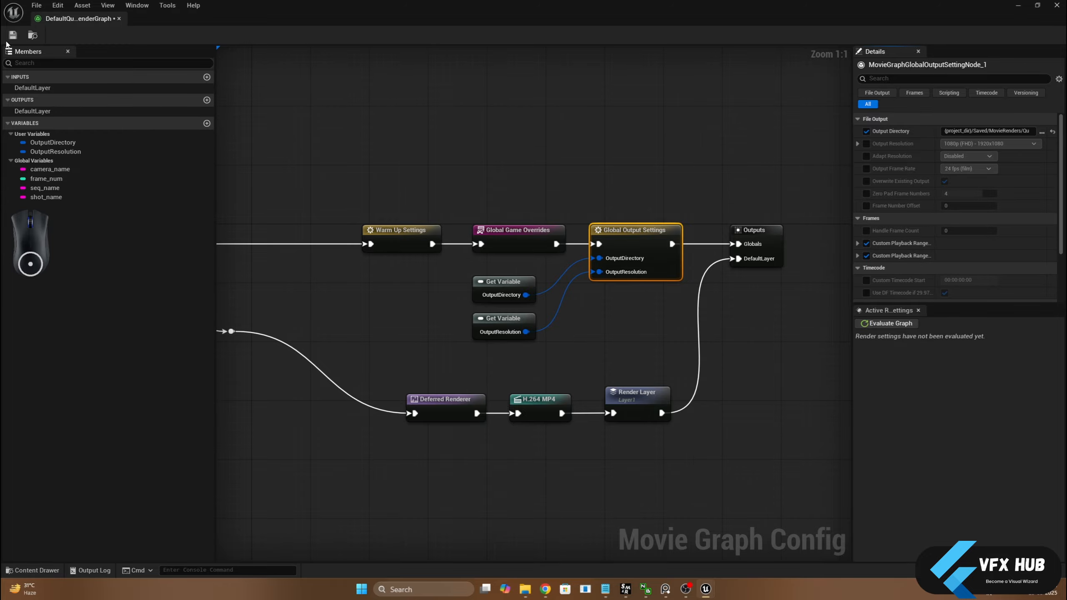
Save DefaultQuickRenderGraph, bring its editor back at full size, and select the H.264 MP4 node to view its details
click(16, 38)
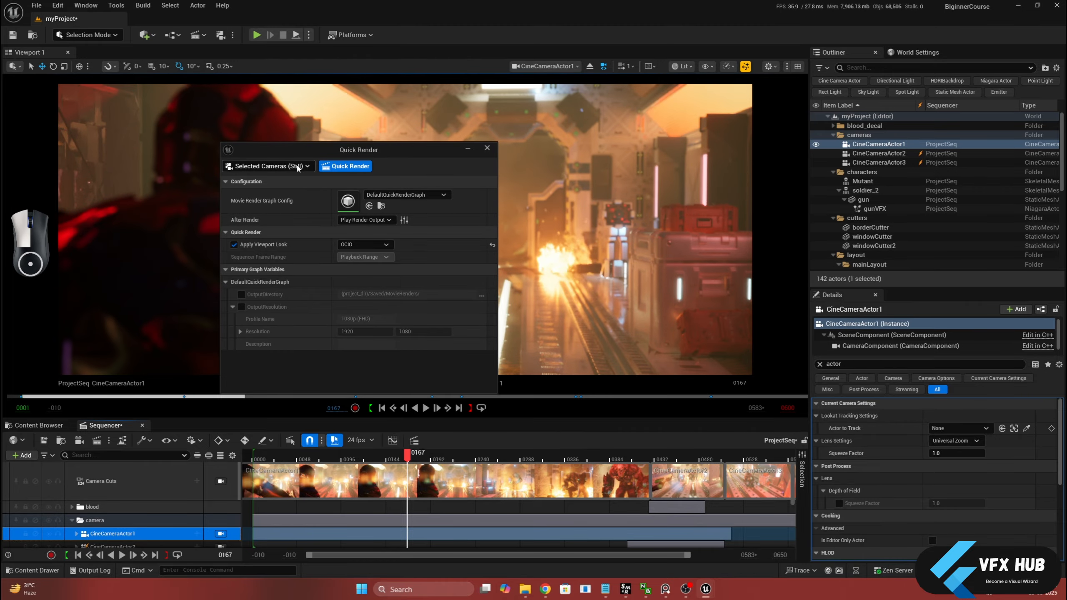
click(297, 166)
click(297, 167)
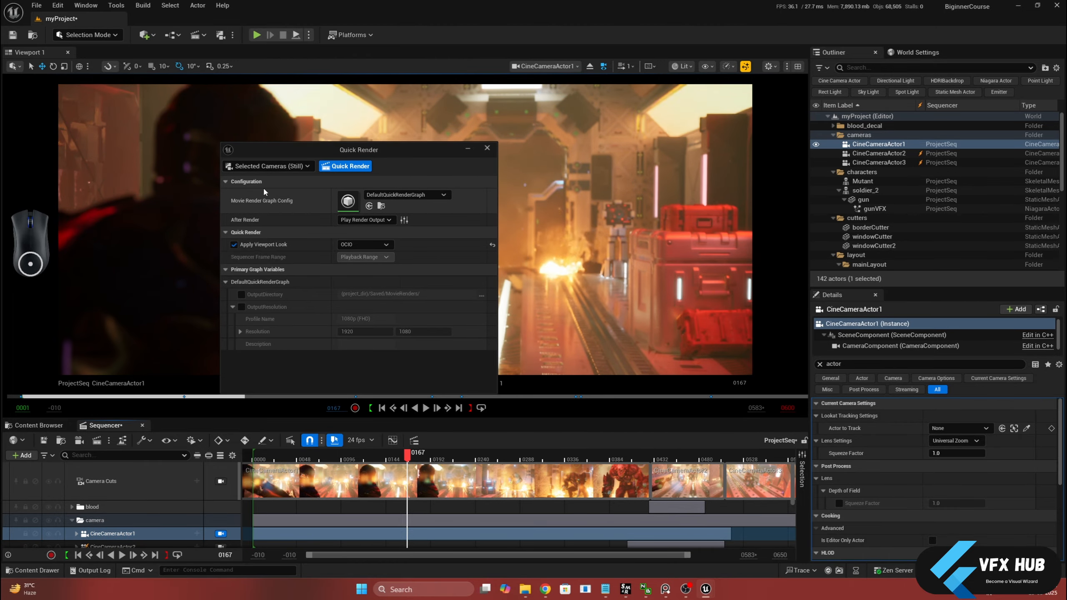
drag(1066, 100, 492, 99)
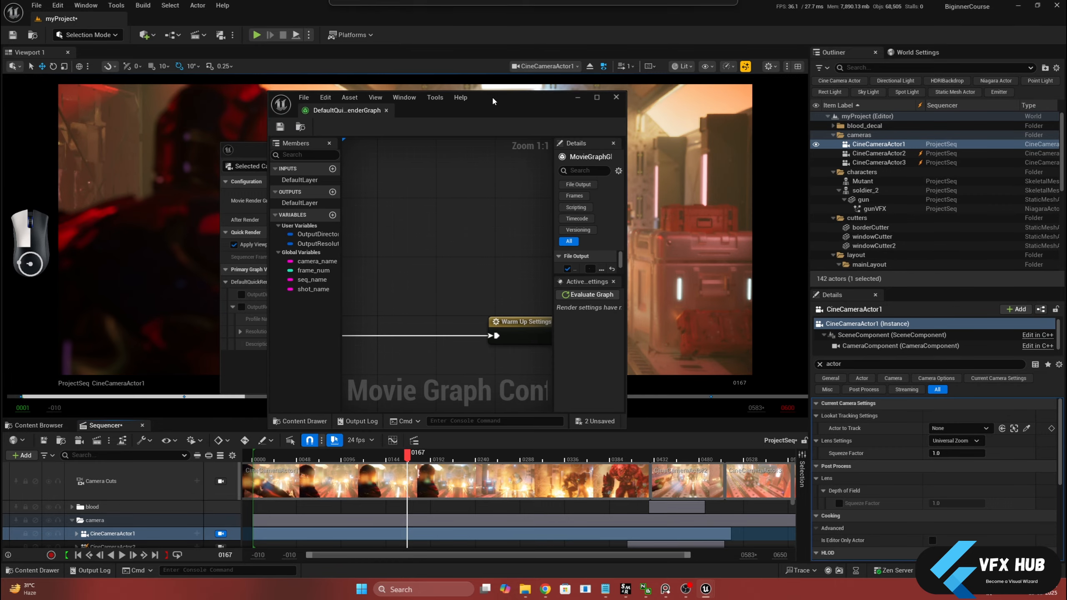
click(596, 97)
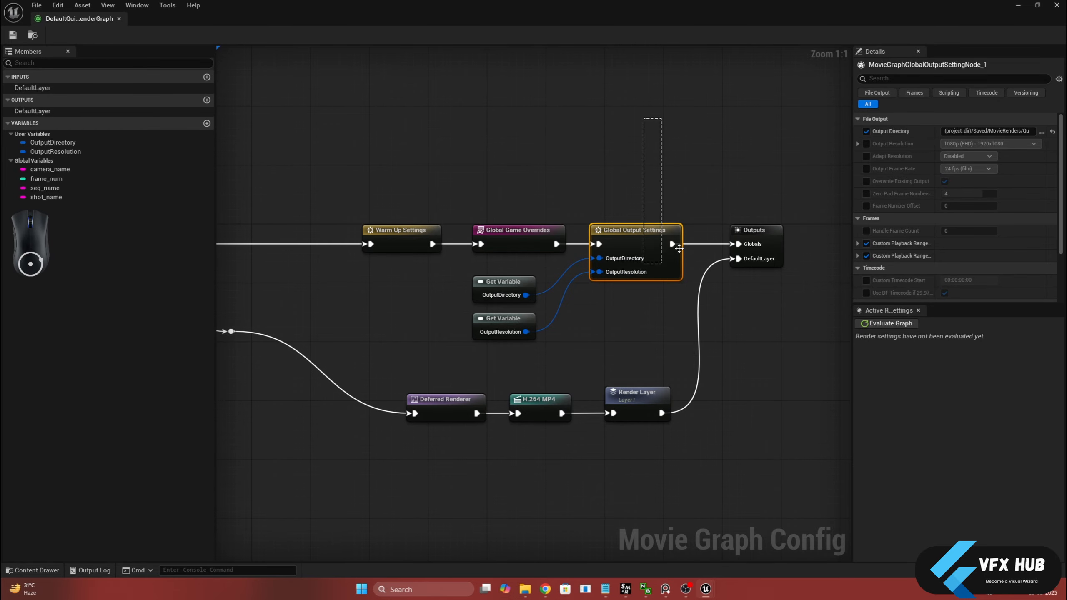
click(543, 405)
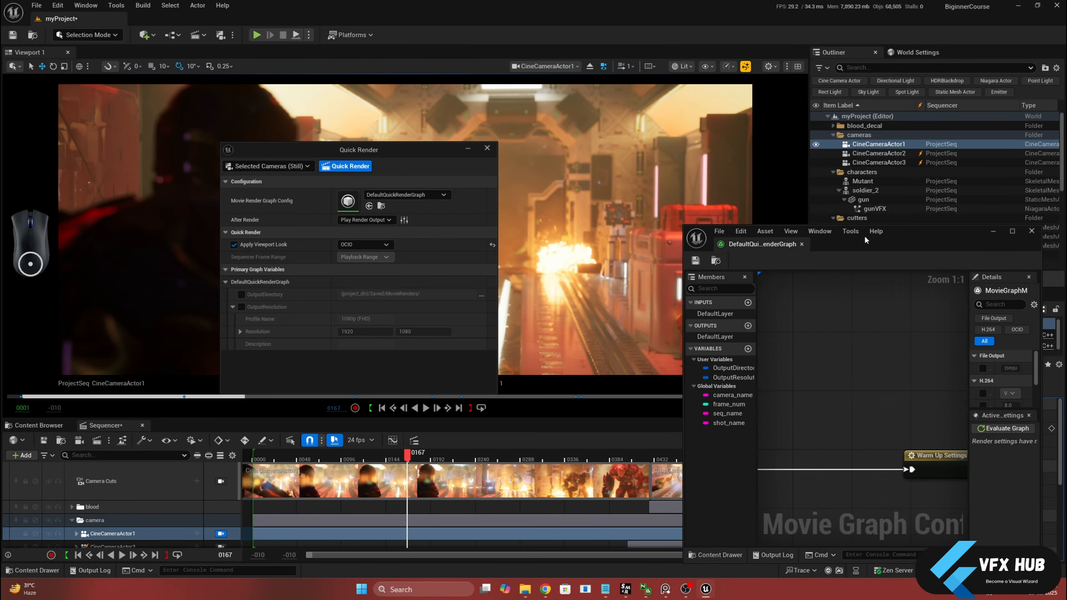
Set Quick Render to Use Viewport Camera in Sequence with a custom frame range from 1 to 100
click(290, 167)
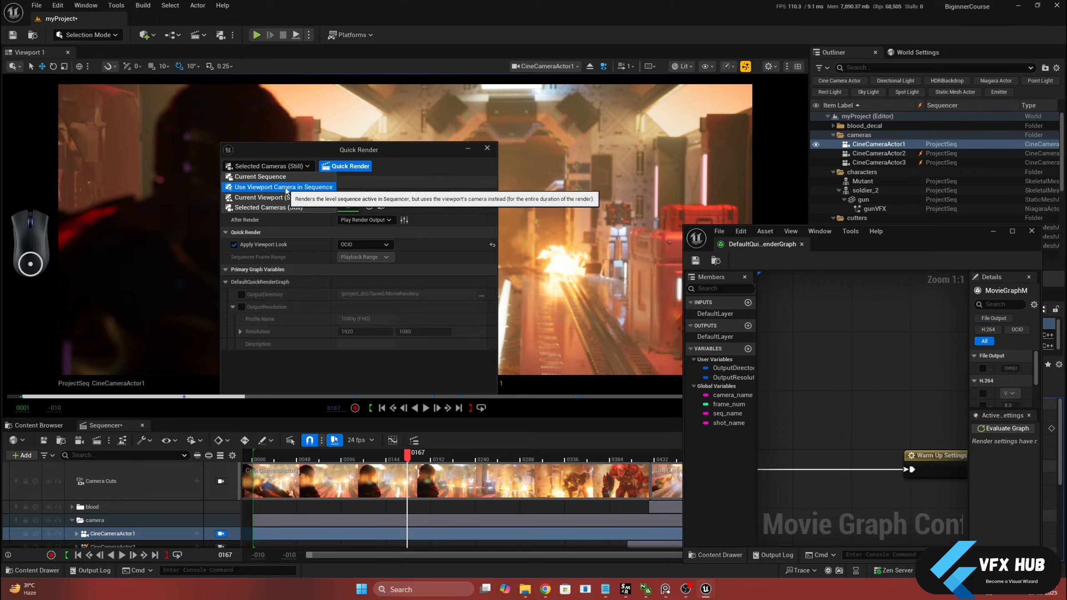
click(285, 187)
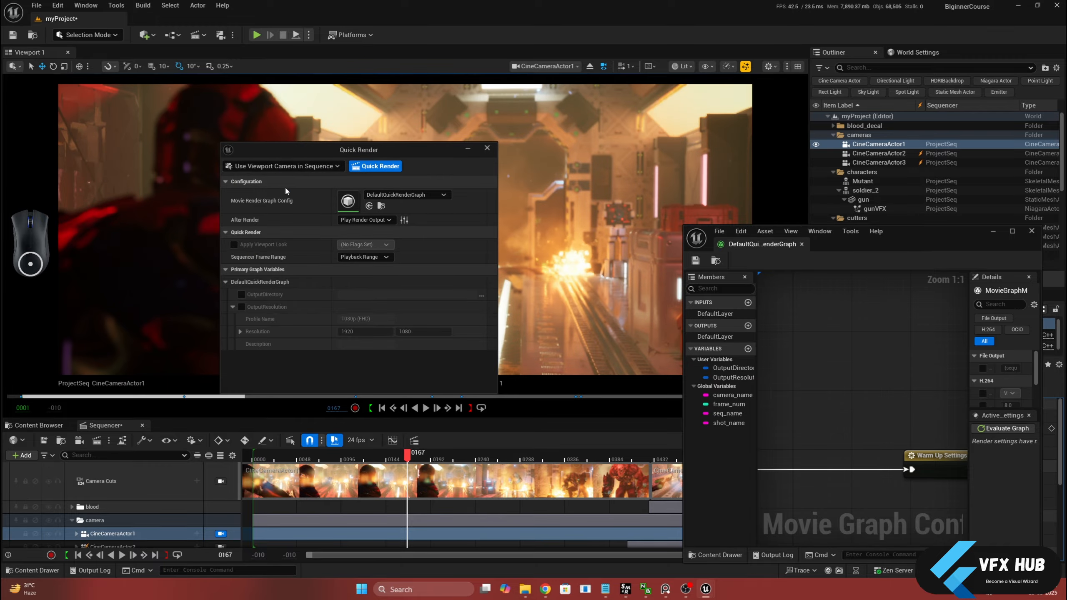
click(342, 257)
click(354, 282)
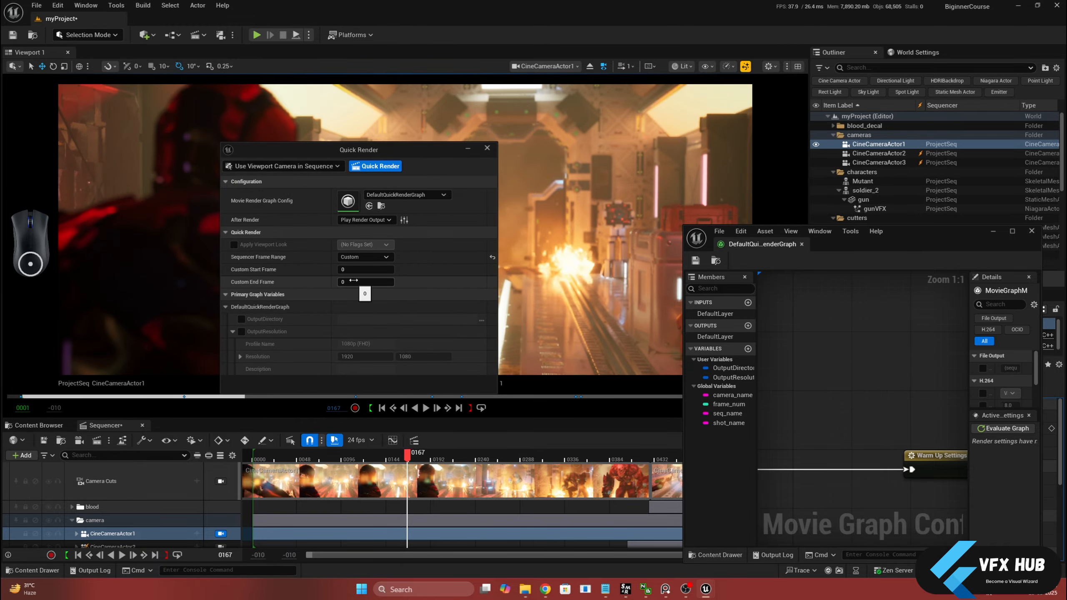
text(1)
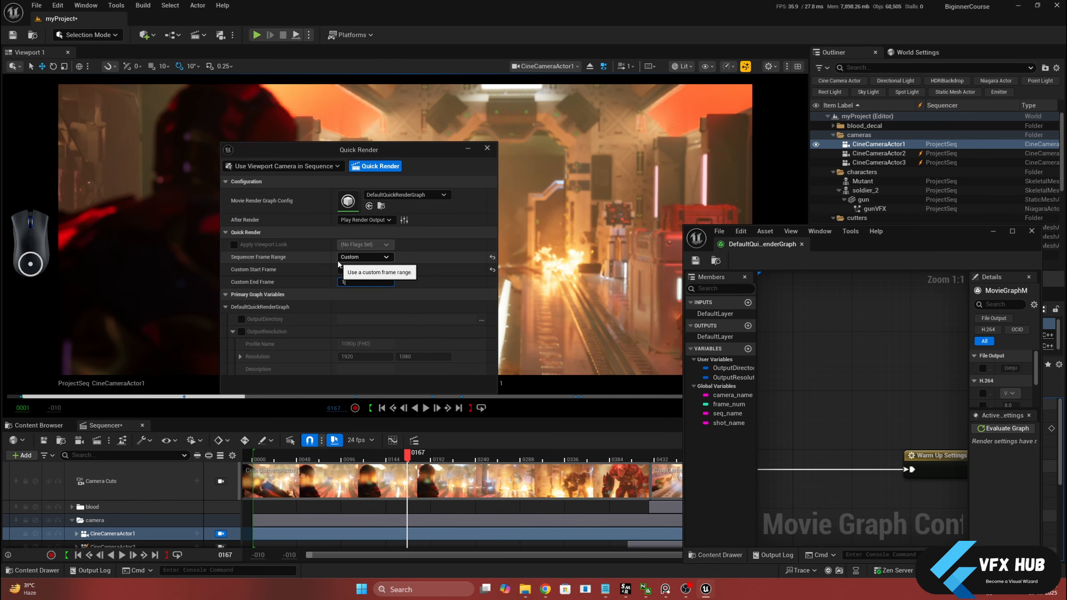
text(00)
key(Return)
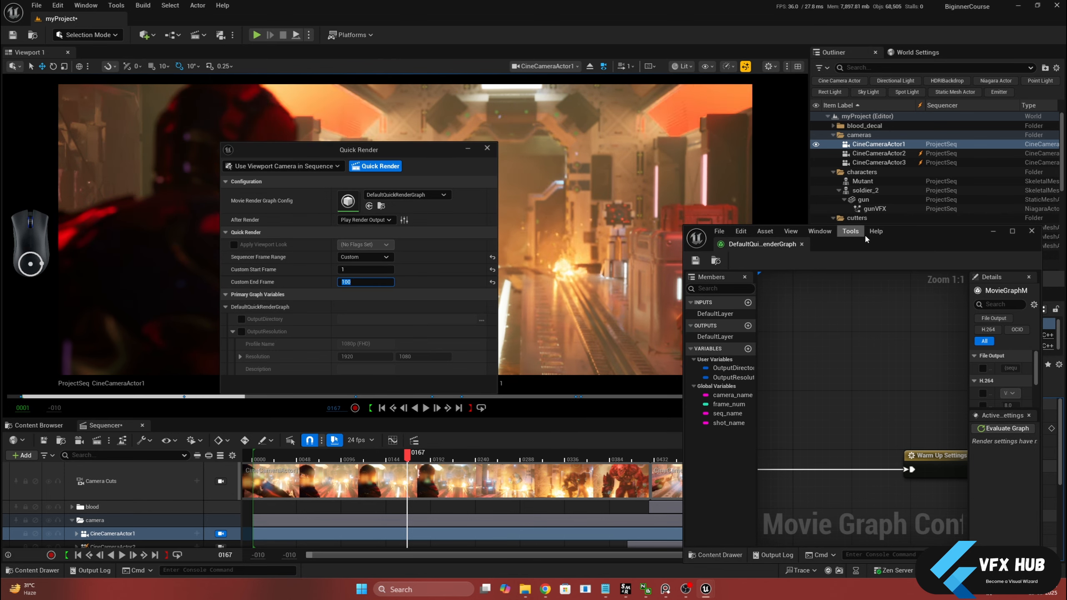
Disable both Custom Playback Range overrides on the Global Output Settings node and close the render graph
double_click(906, 242)
drag(667, 295, 668, 295)
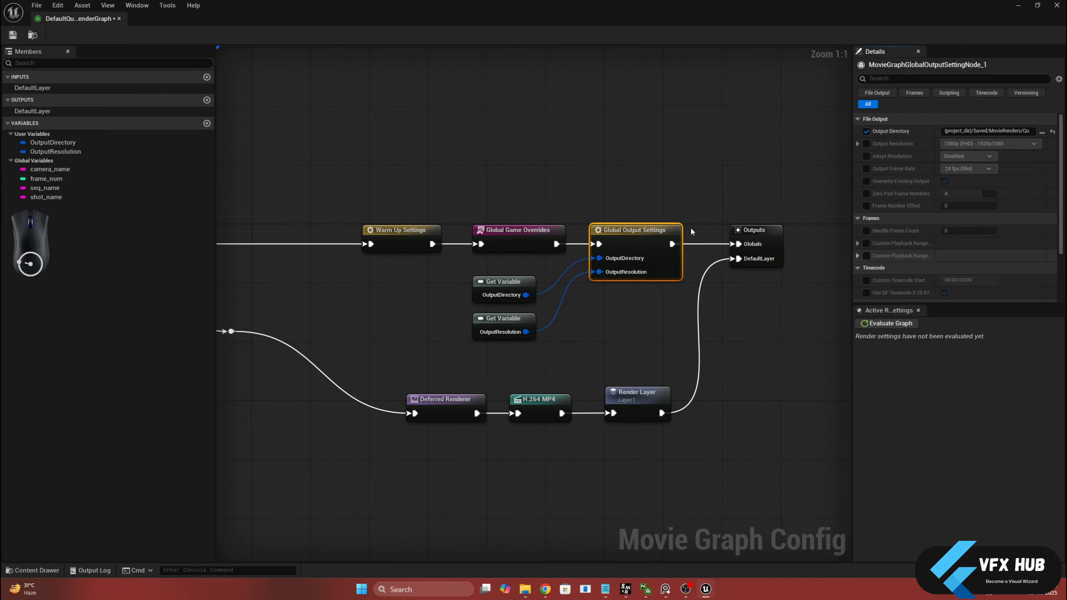
click(120, 18)
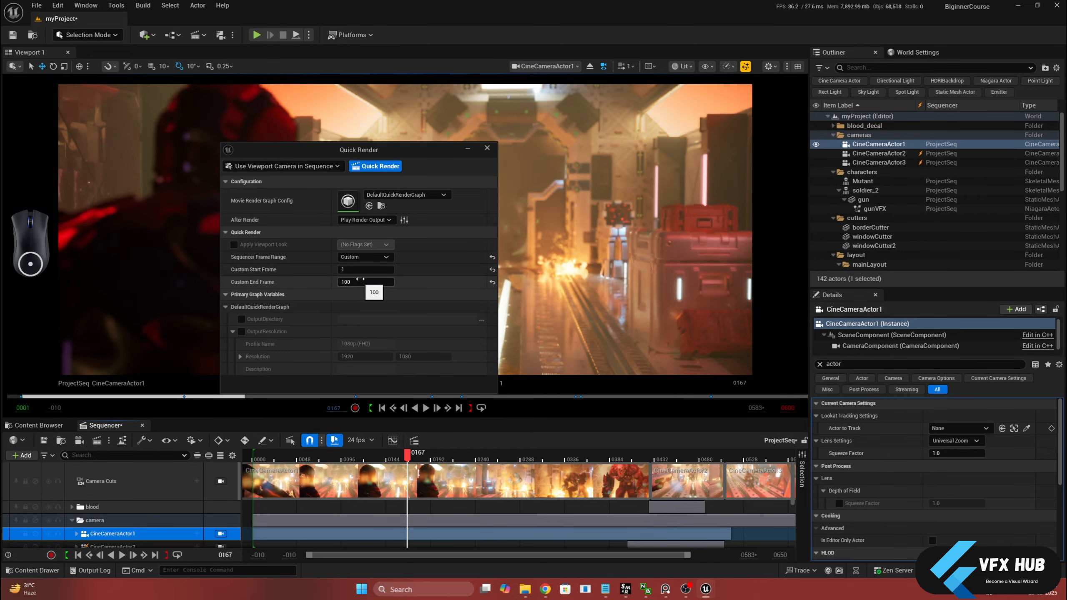
Review the available Quick Render modes and keep Use Viewport Camera in Sequence
click(307, 167)
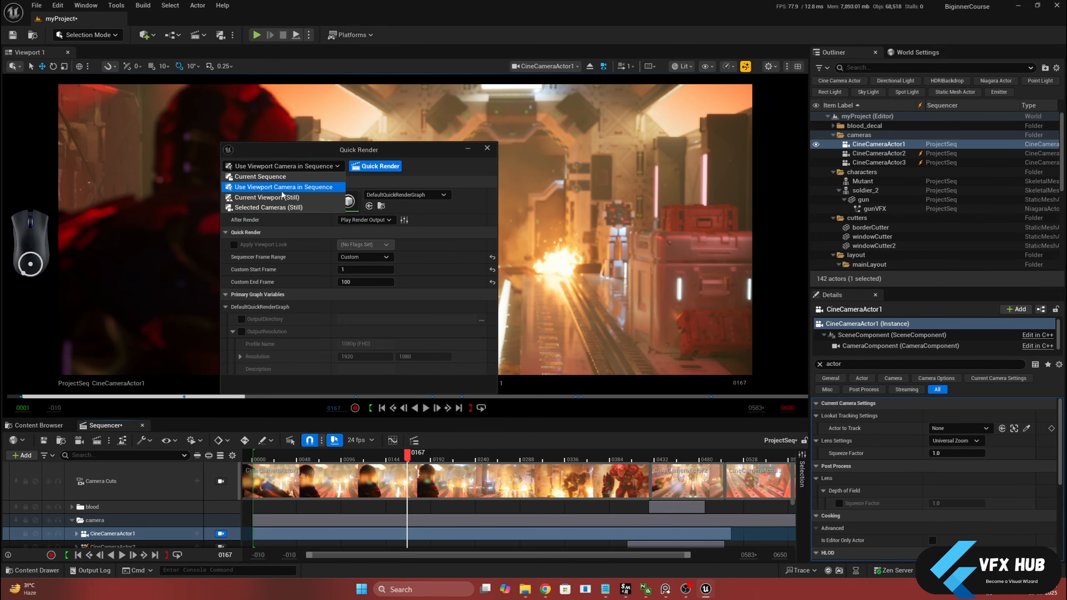
click(233, 36)
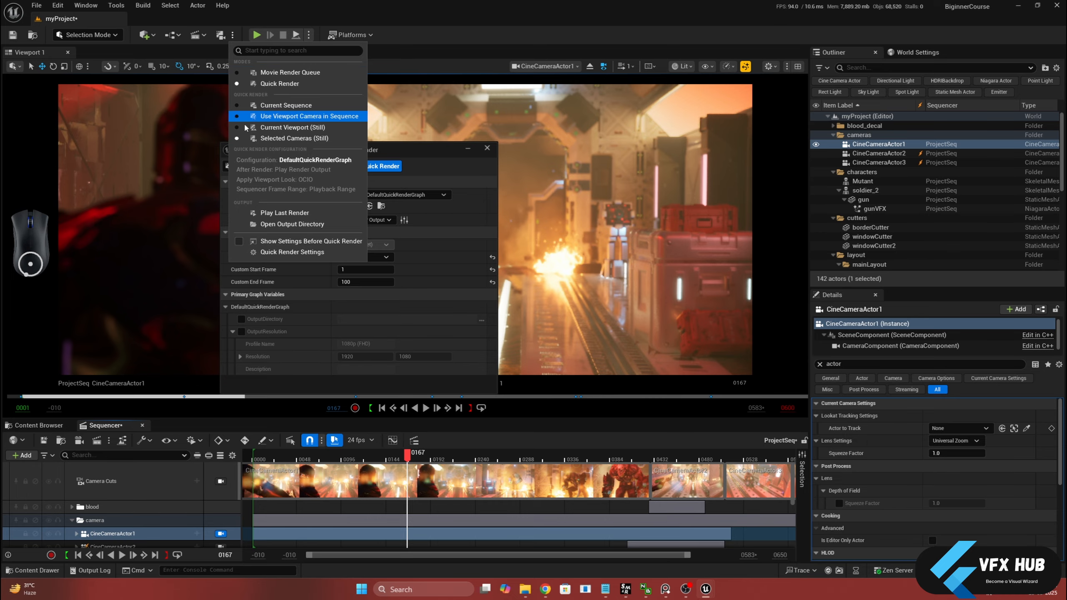
click(375, 148)
click(283, 166)
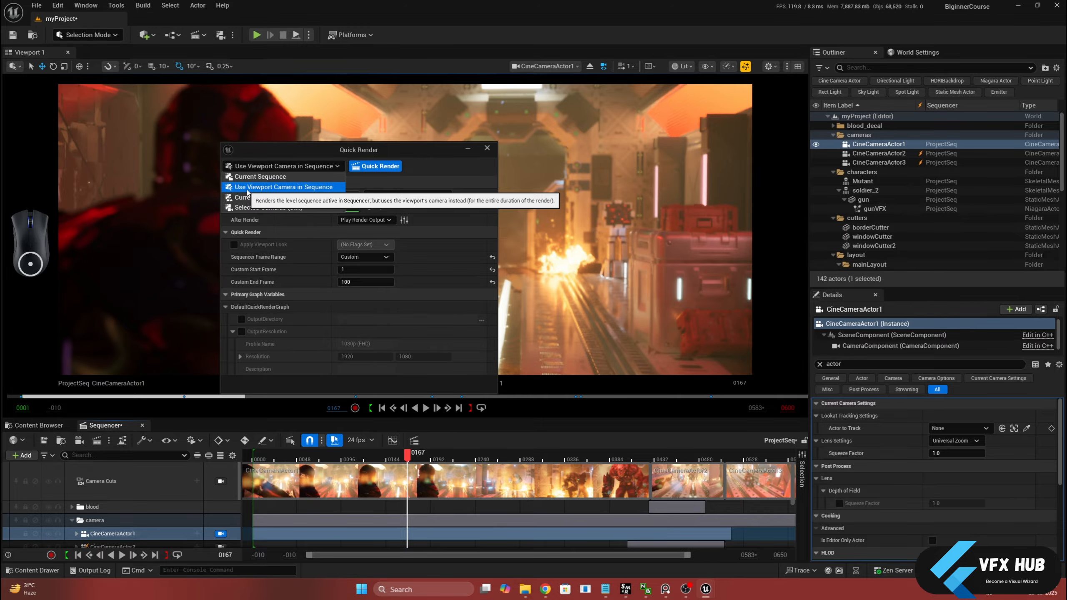
click(247, 188)
Exit the CineCameraActor1 view and frame the corridor from beside the red crates in the perspective viewport
drag(294, 150, 490, 146)
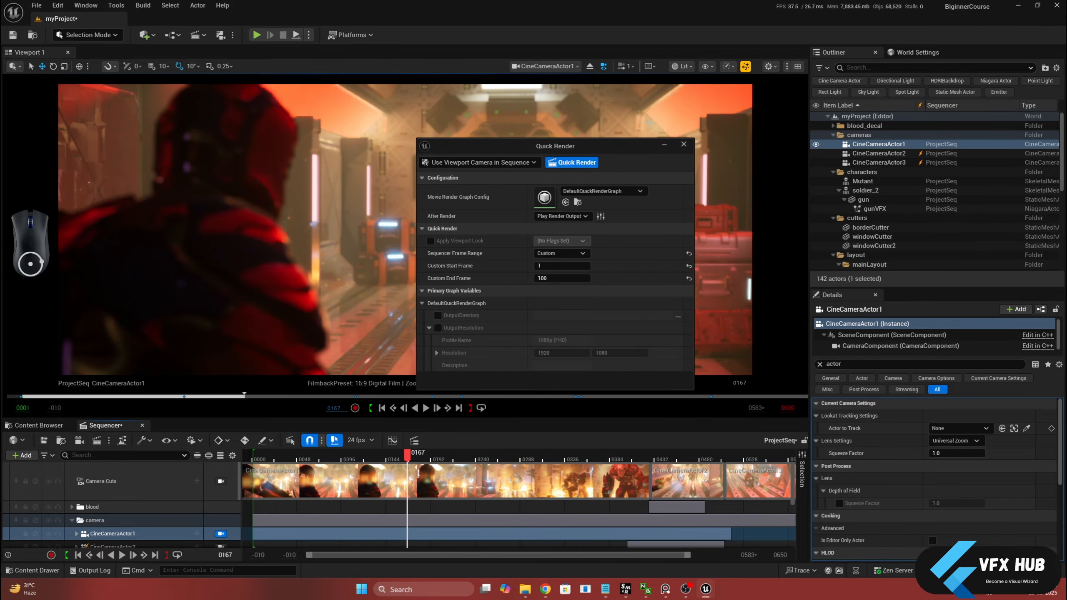
click(866, 153)
click(867, 145)
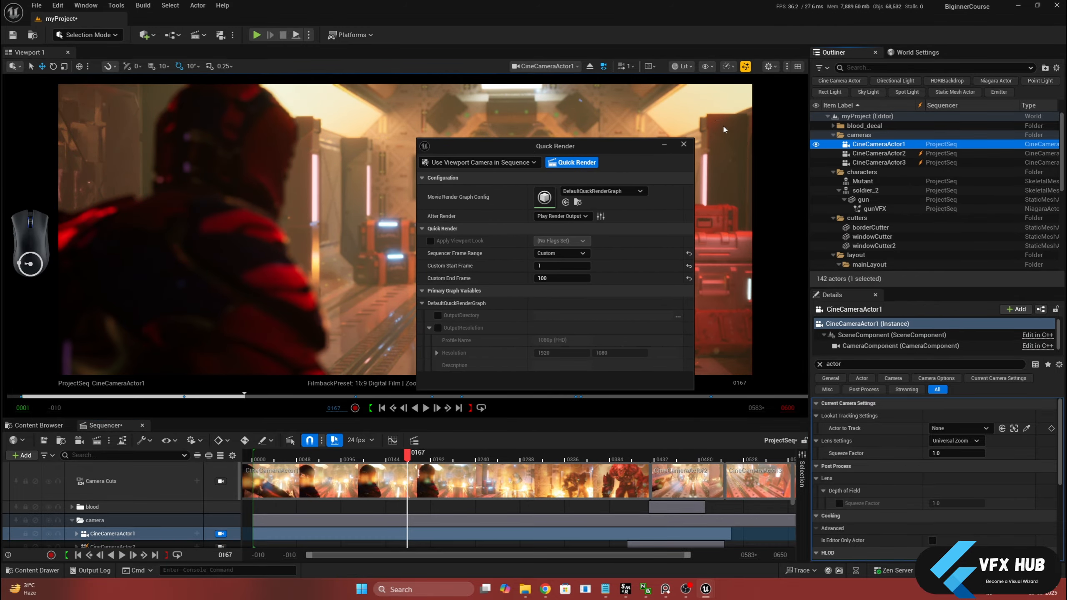
click(589, 66)
drag(588, 145, 816, 185)
scroll(377, 261, up, 10)
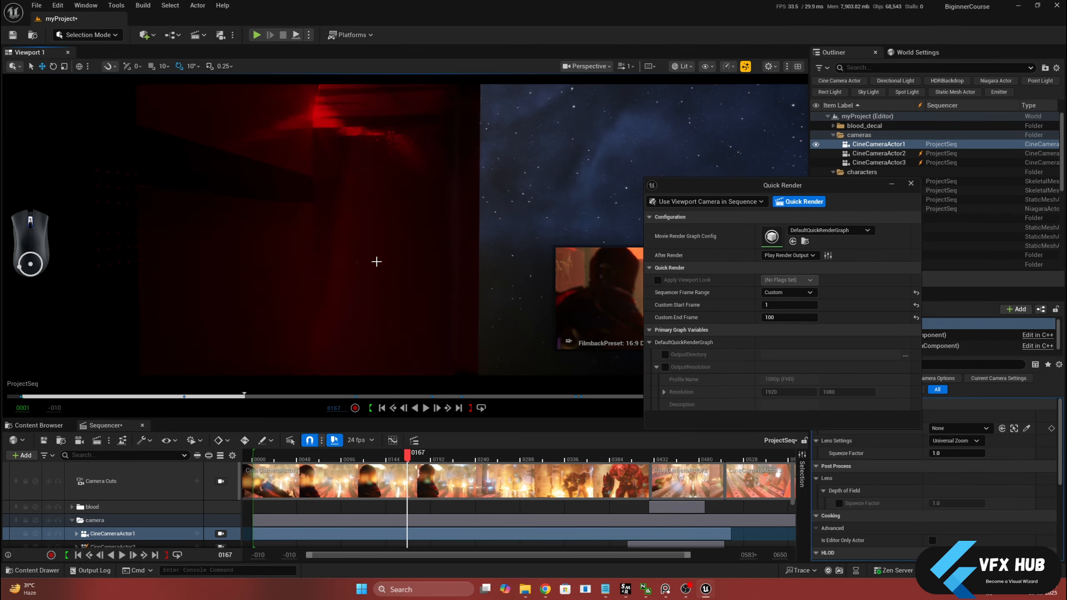
scroll(376, 262, up, 10)
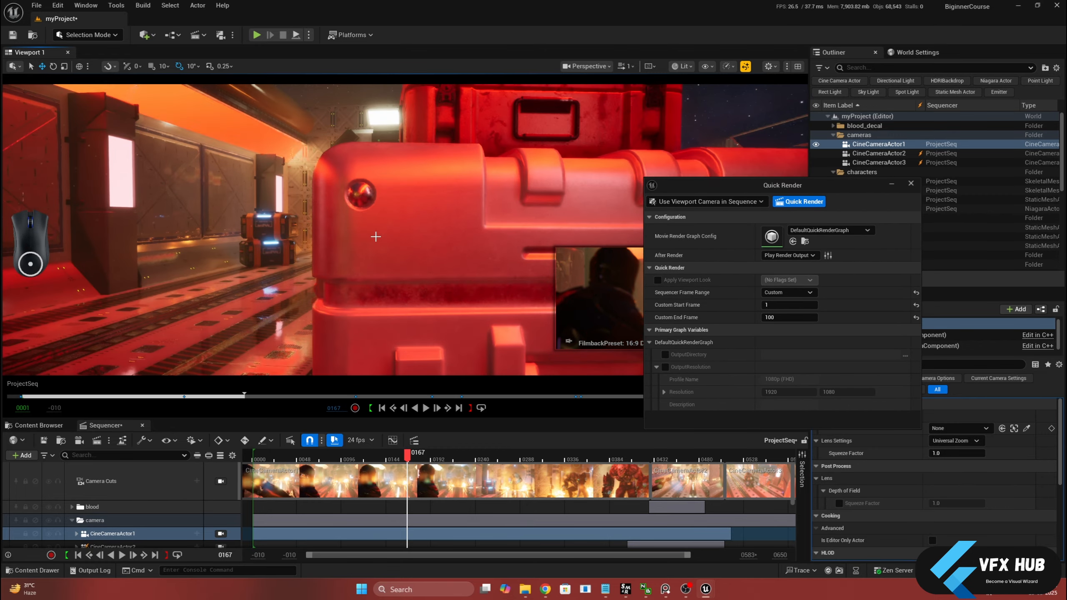
scroll(376, 236, down, 10)
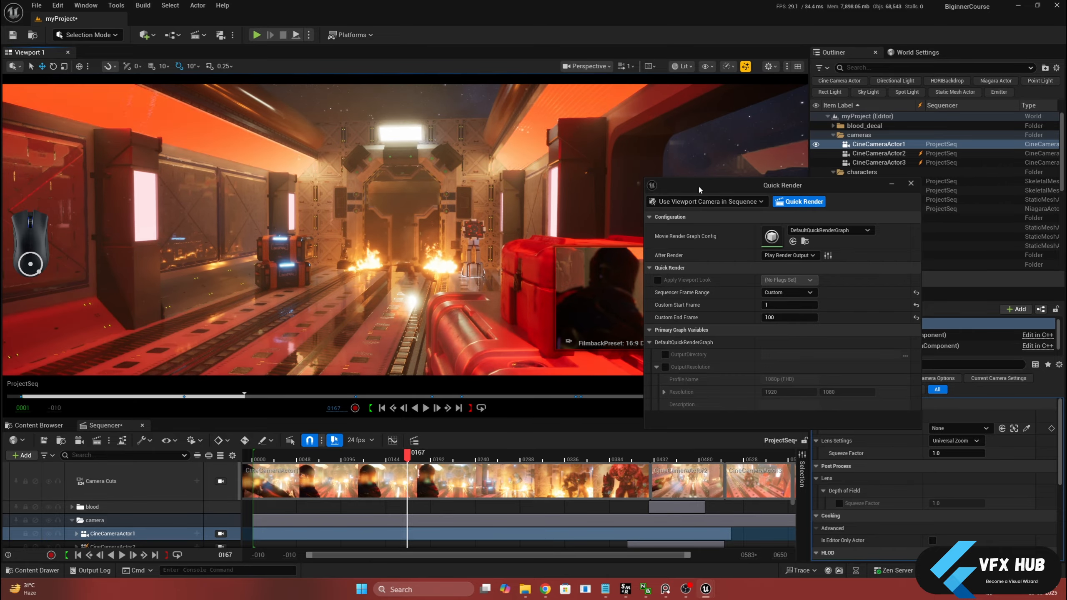
Try to quick render the sequence from the perspective viewport and cancel the running render
drag(698, 189, 707, 119)
click(807, 132)
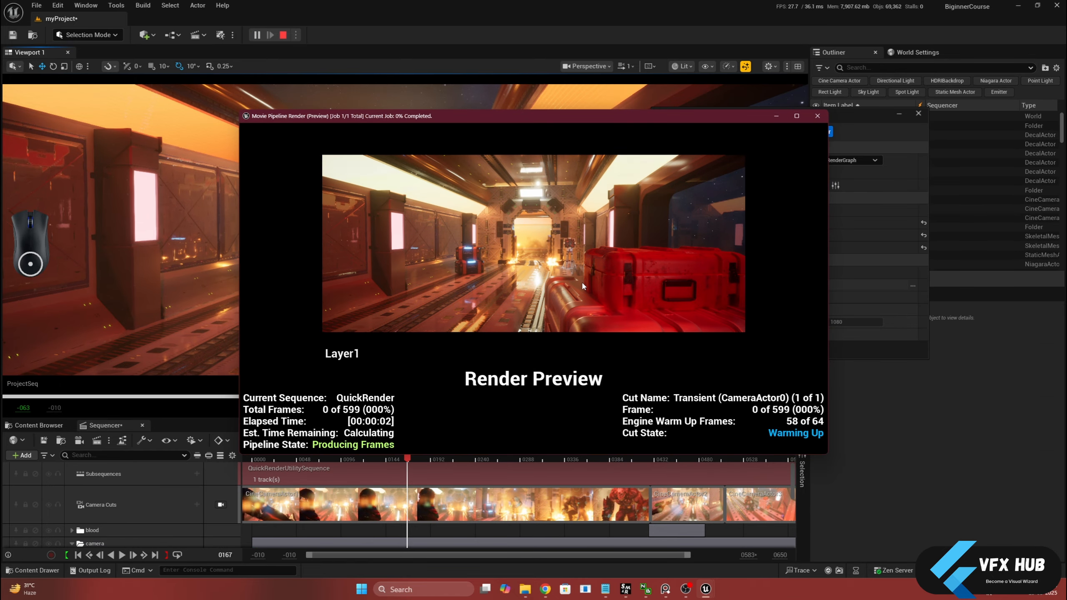
click(821, 119)
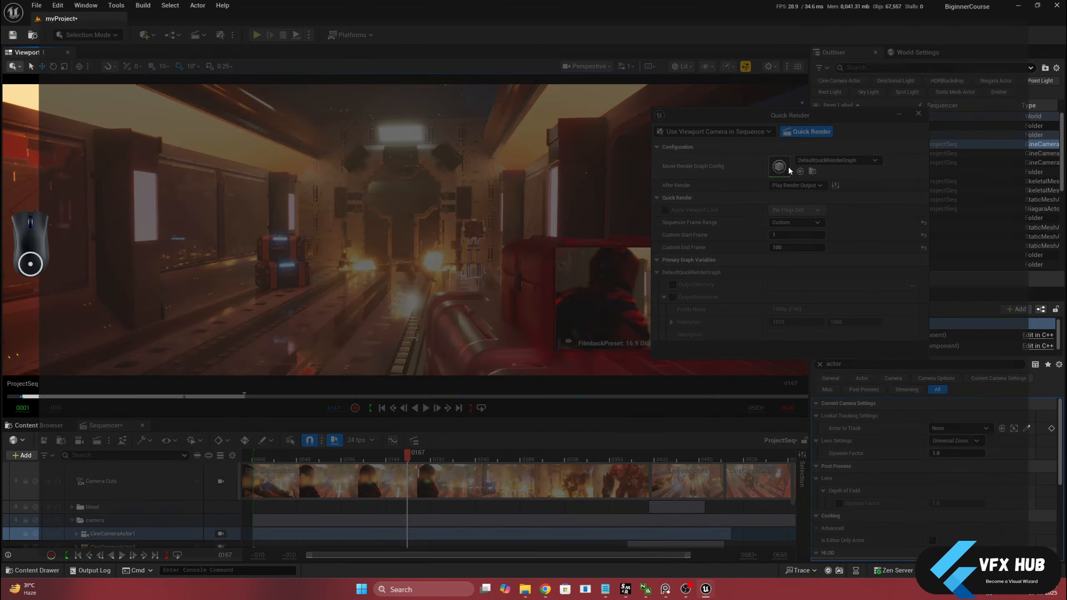
Reopen DefaultQuickRenderGraph, enable both Custom Playback Range overrides on Global Output Settings, save, and close the graph
double_click(779, 166)
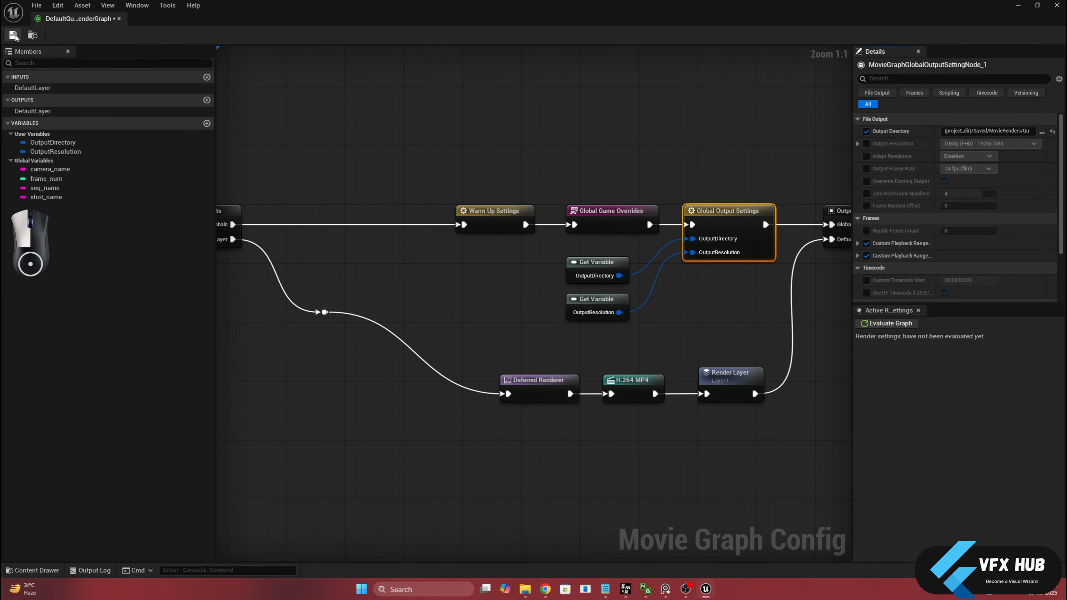
click(120, 19)
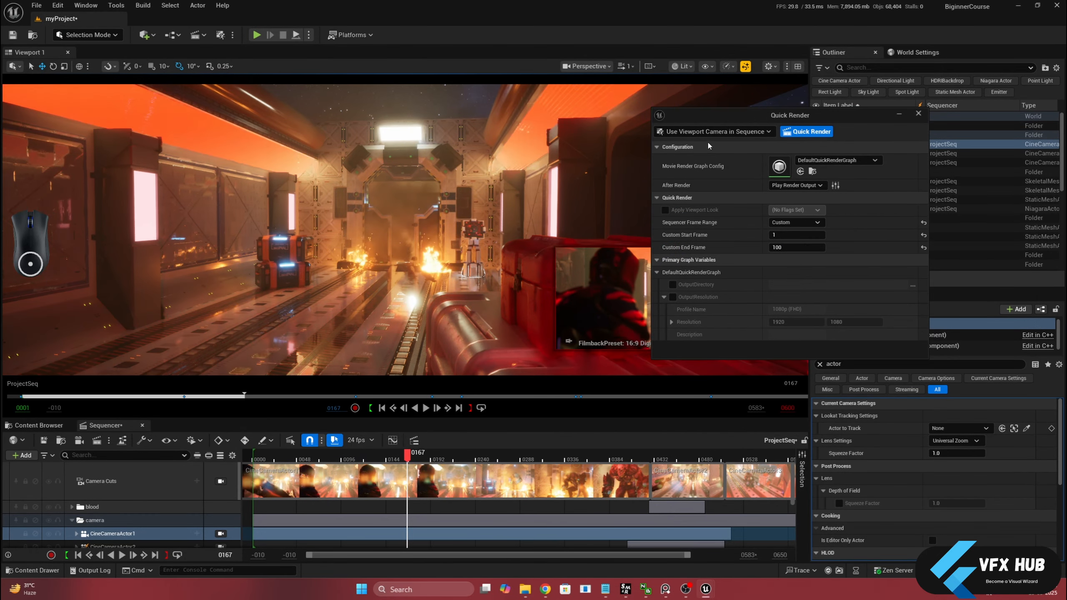
Try the Selected Cameras (Still) and Current Sequence modes in Quick Render, and return to Use Viewport Camera in Sequence
click(748, 132)
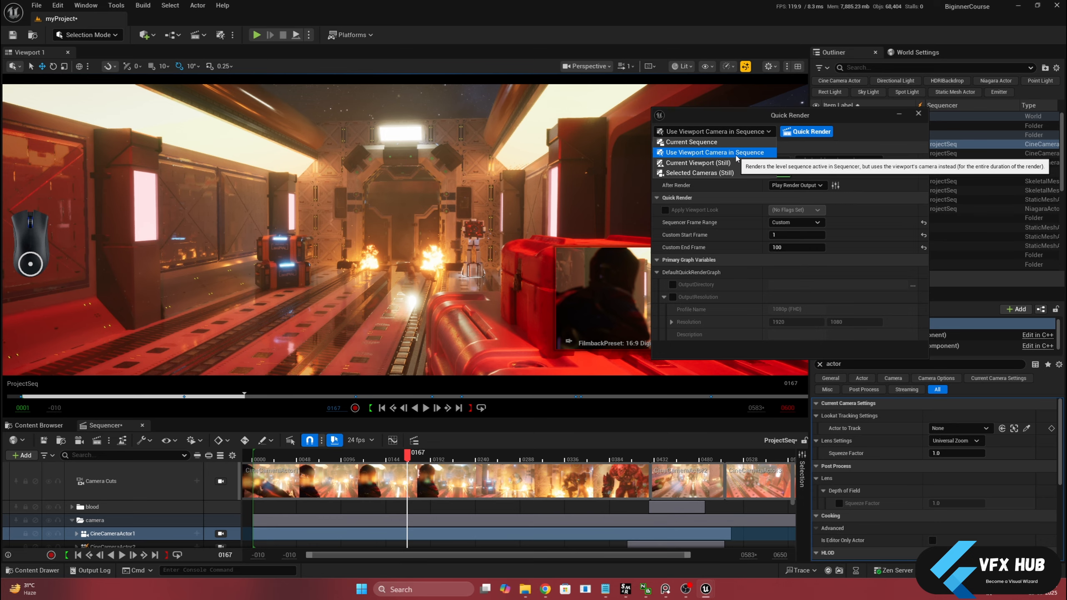
click(733, 172)
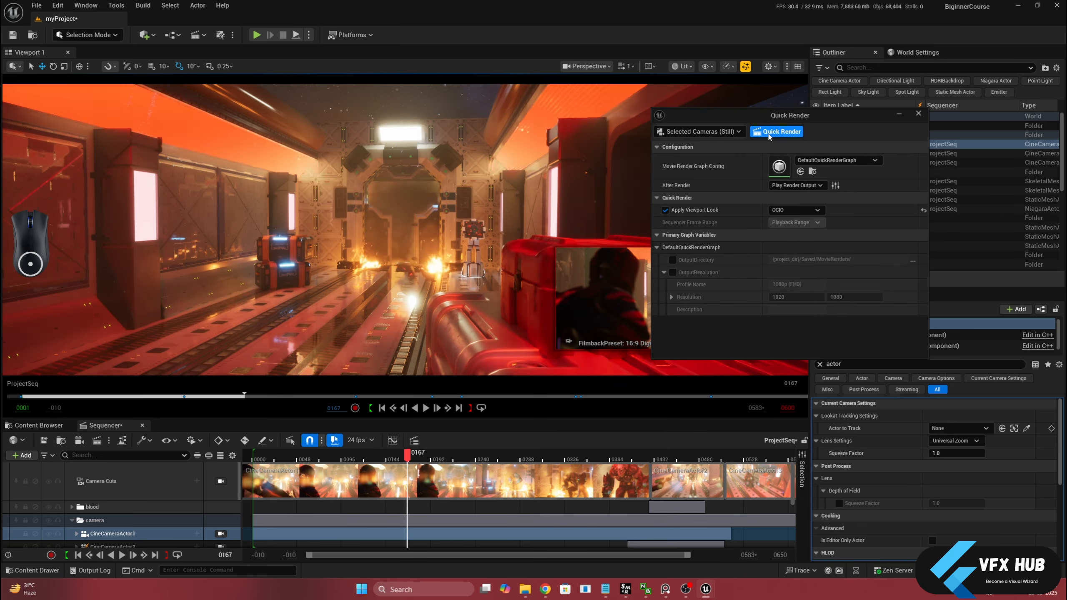
click(738, 132)
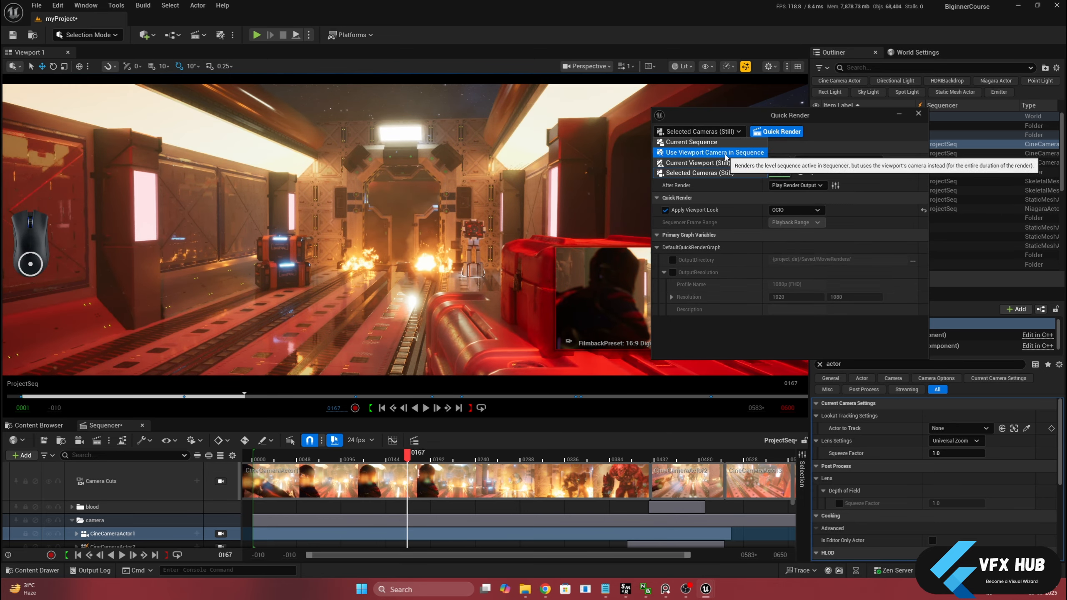
click(724, 132)
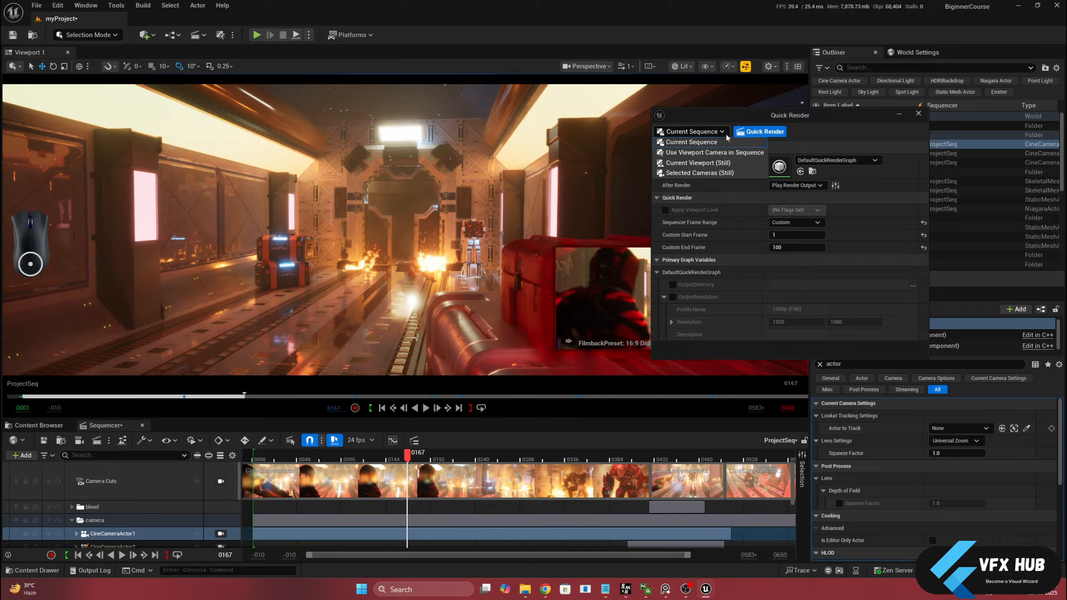
click(713, 150)
Quick render the sequence from the perspective viewport, play the resulting video on loop in VLC, and close the player
click(806, 131)
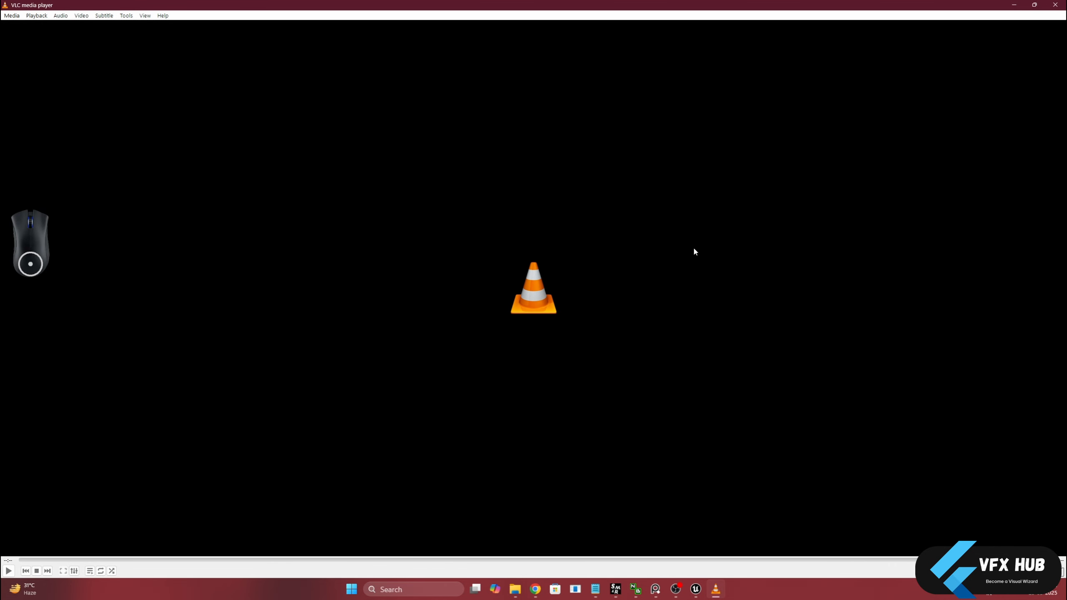
key(space)
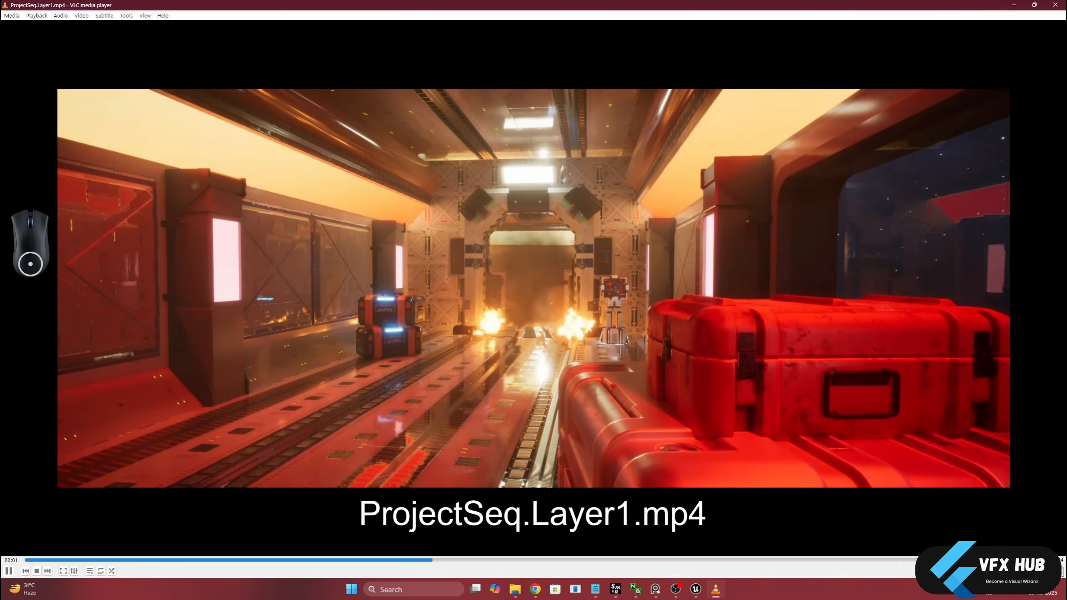
click(101, 571)
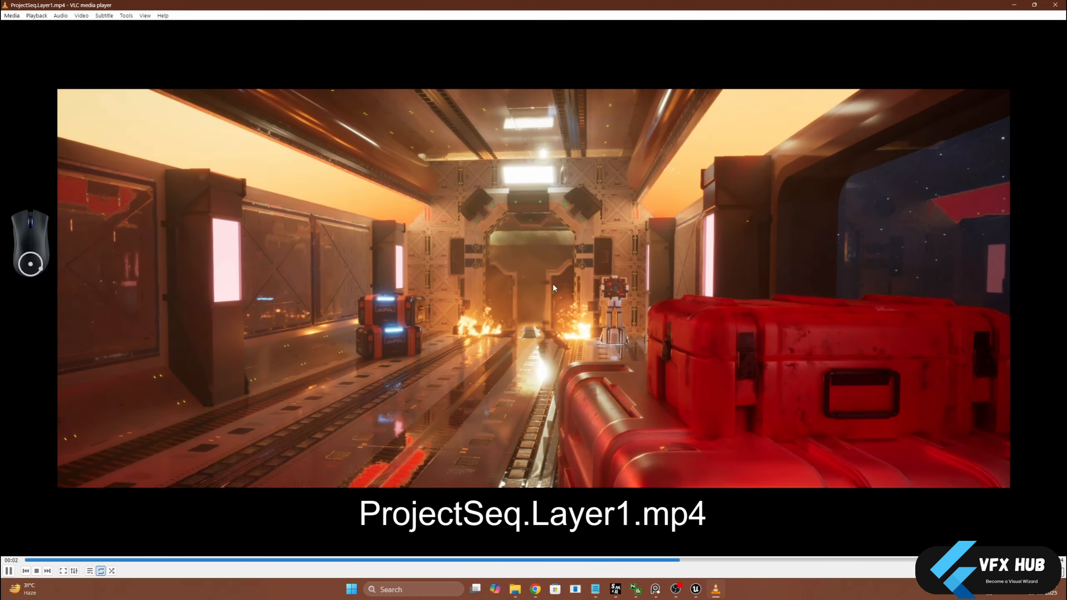
click(1055, 5)
Switch the viewport to CineCameraActor1, quick render the sequence through it, and close the video playback
click(588, 66)
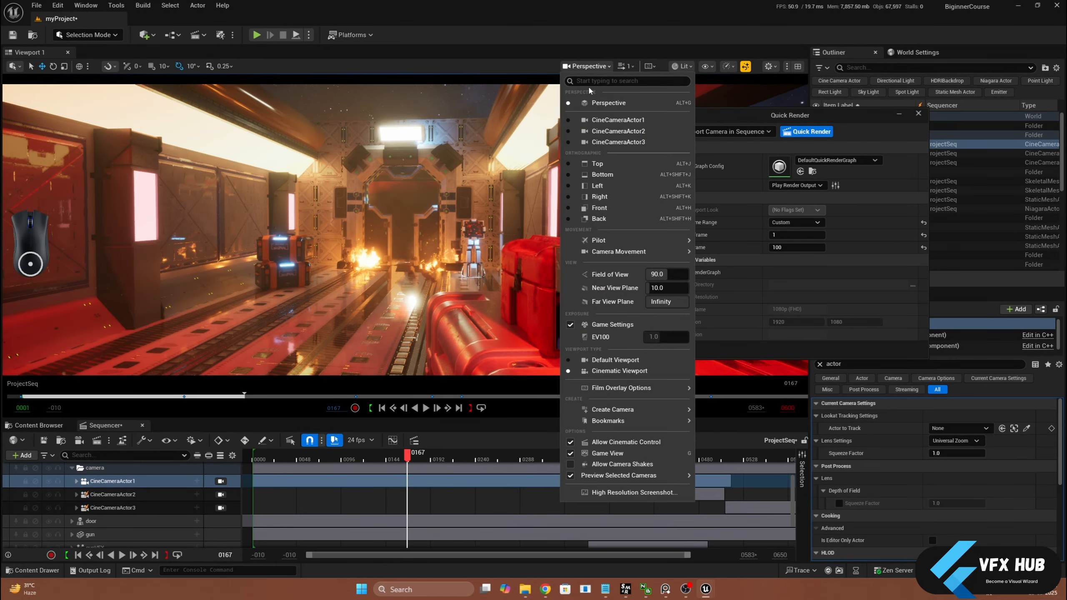
click(617, 120)
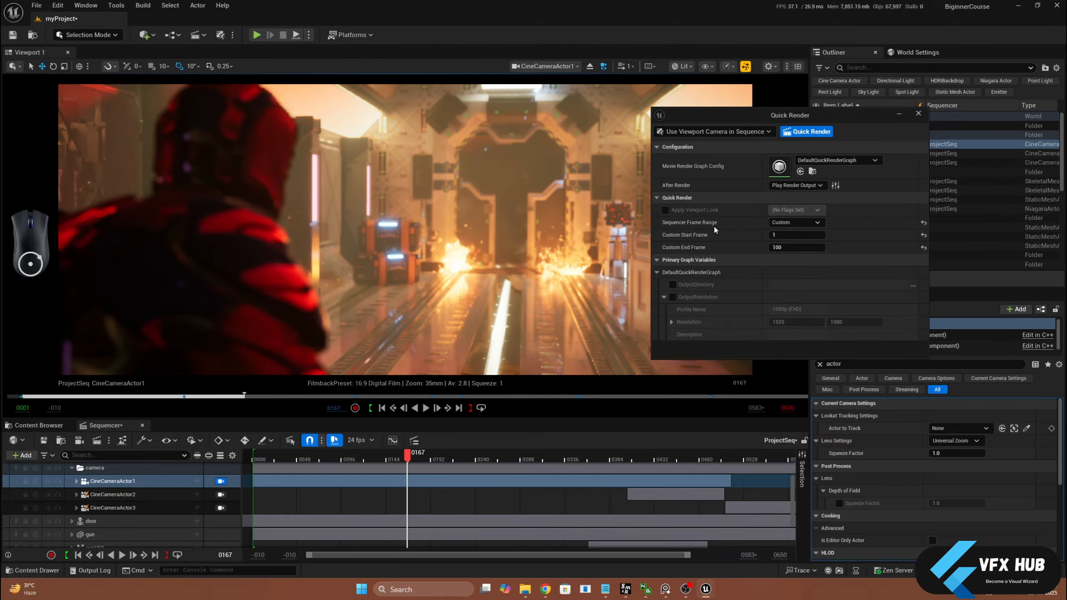
click(806, 131)
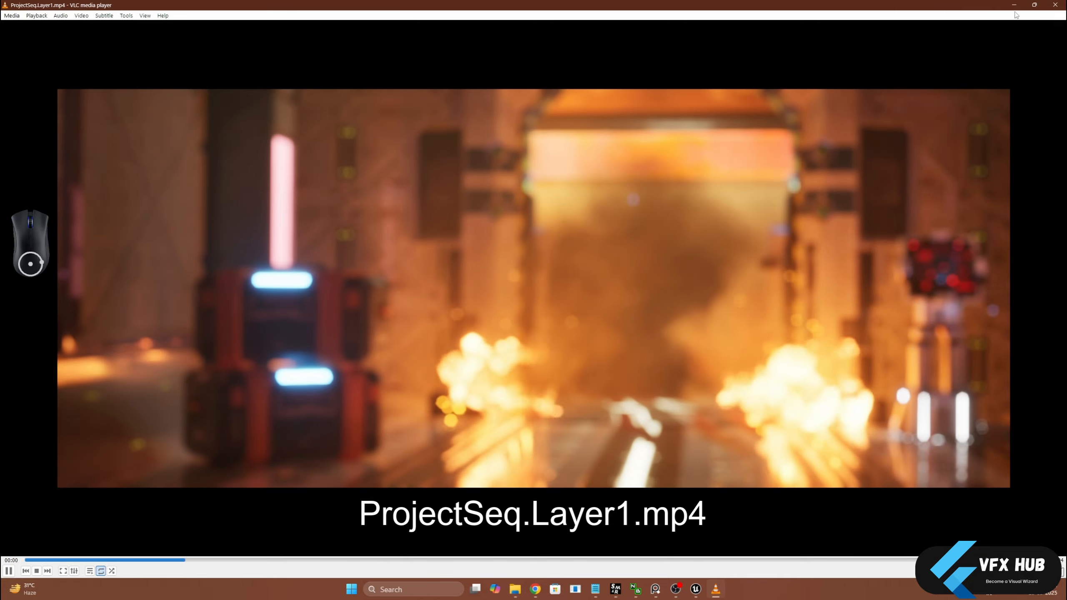
click(1054, 5)
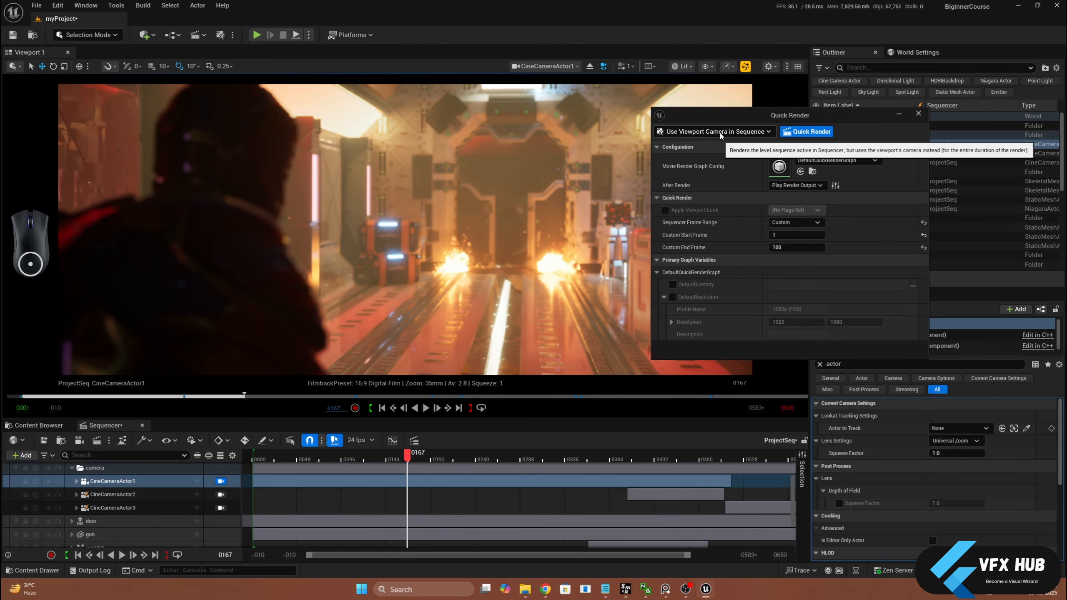
Close and reopen the ProjectSeq sequence, and quick render frames 1 to 200 in Current Sequence mode from the perspective viewport
click(699, 135)
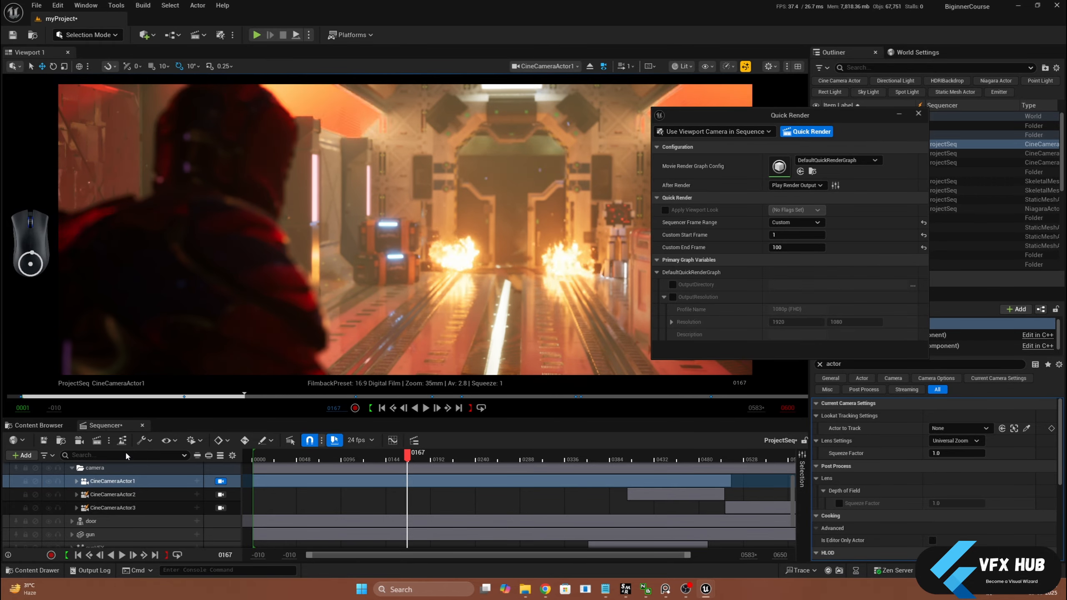
click(142, 427)
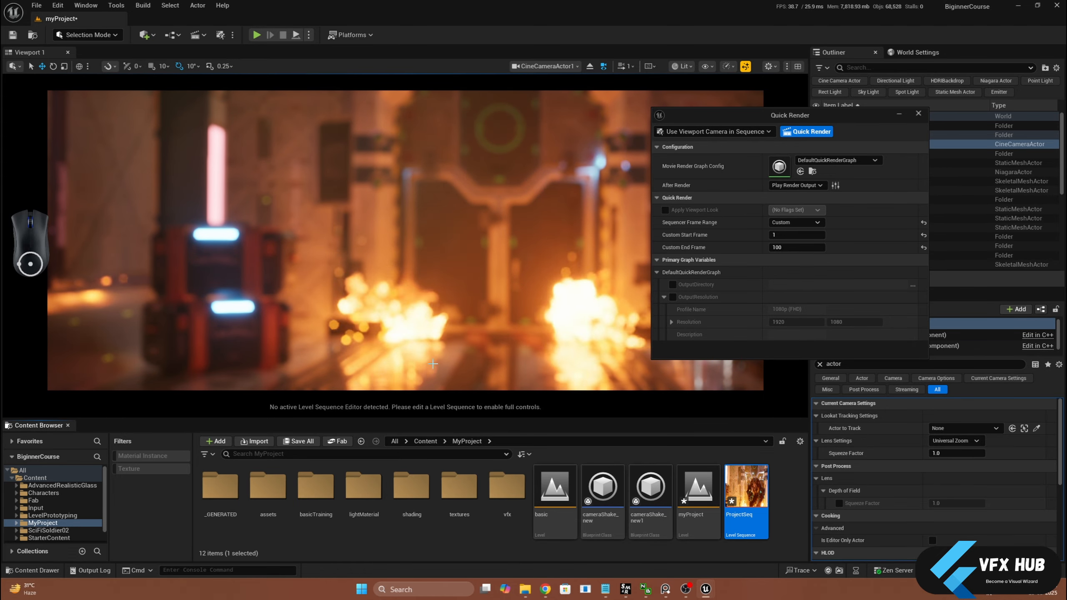
drag(736, 116, 653, 127)
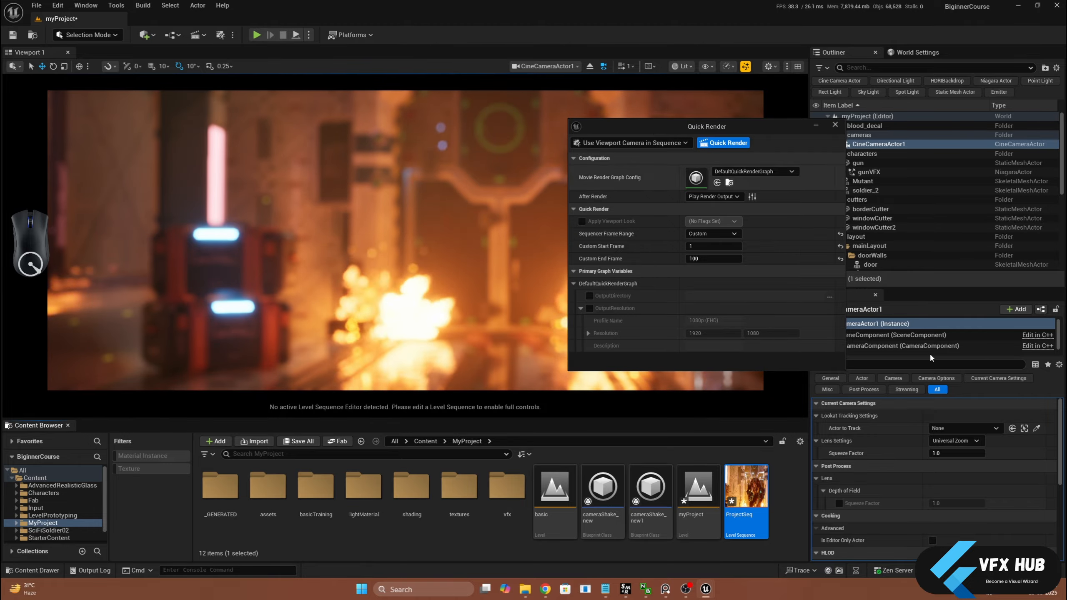
double_click(738, 494)
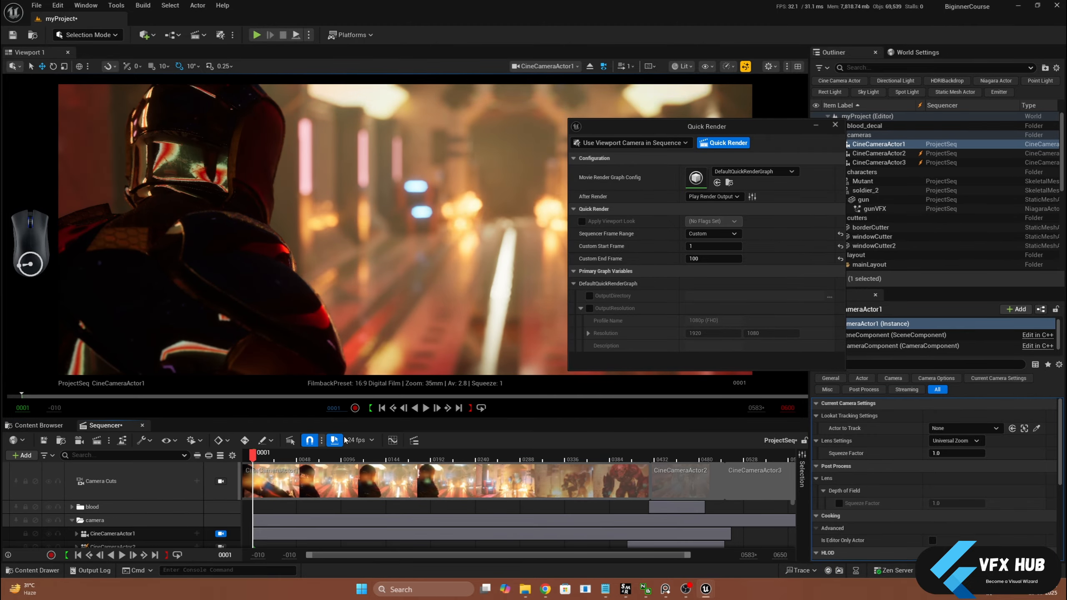
click(72, 520)
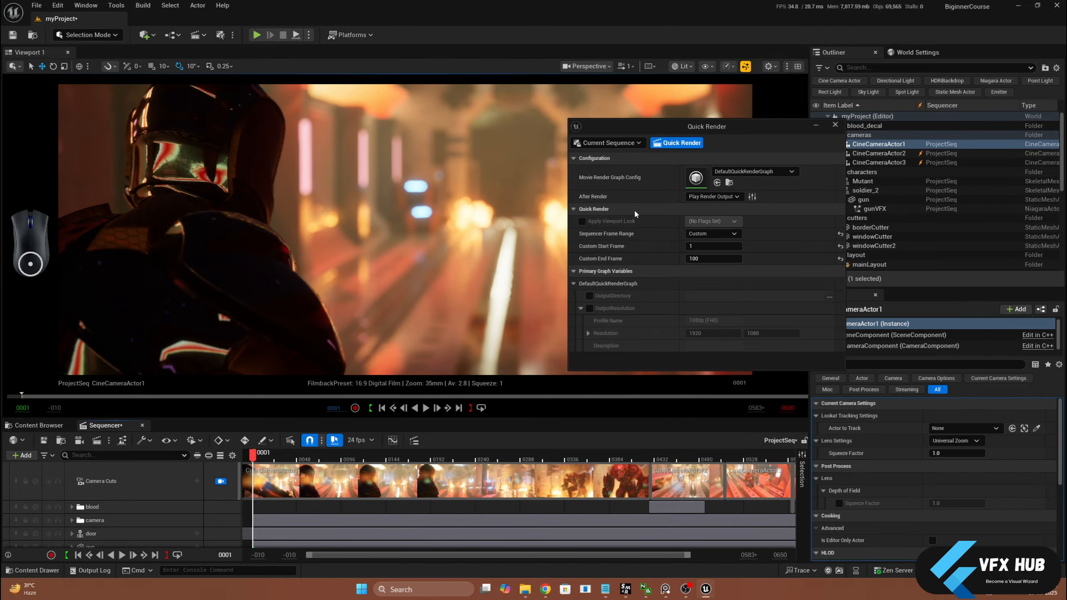
click(681, 143)
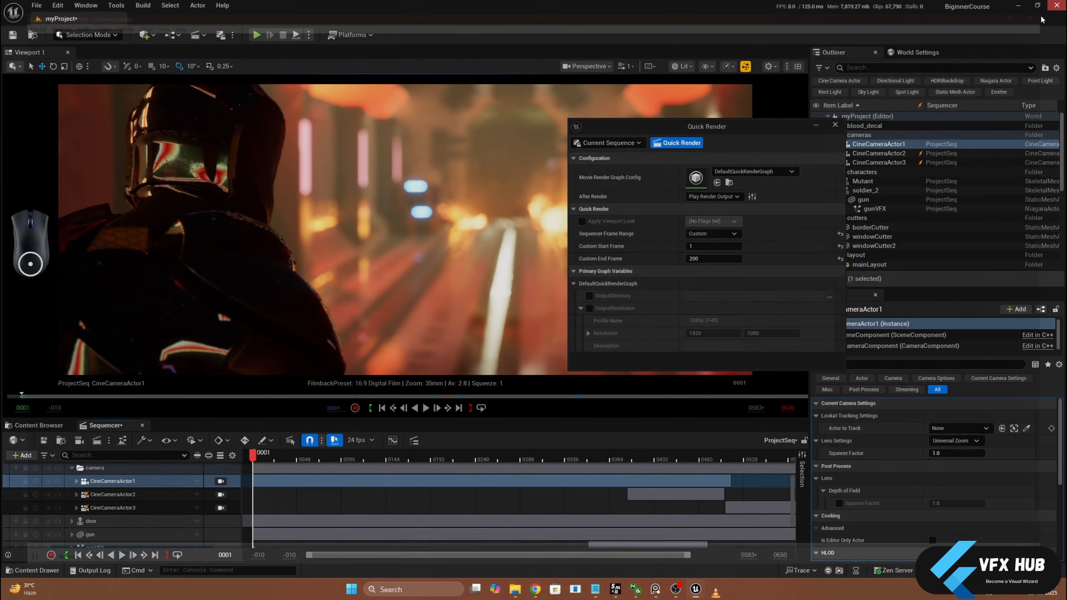
Open DefaultQuickRenderGraph, examine its Warm Up Settings, Global Output Settings, Outputs, Render Layer and H.264 MP4 nodes, and close the graph
click(719, 182)
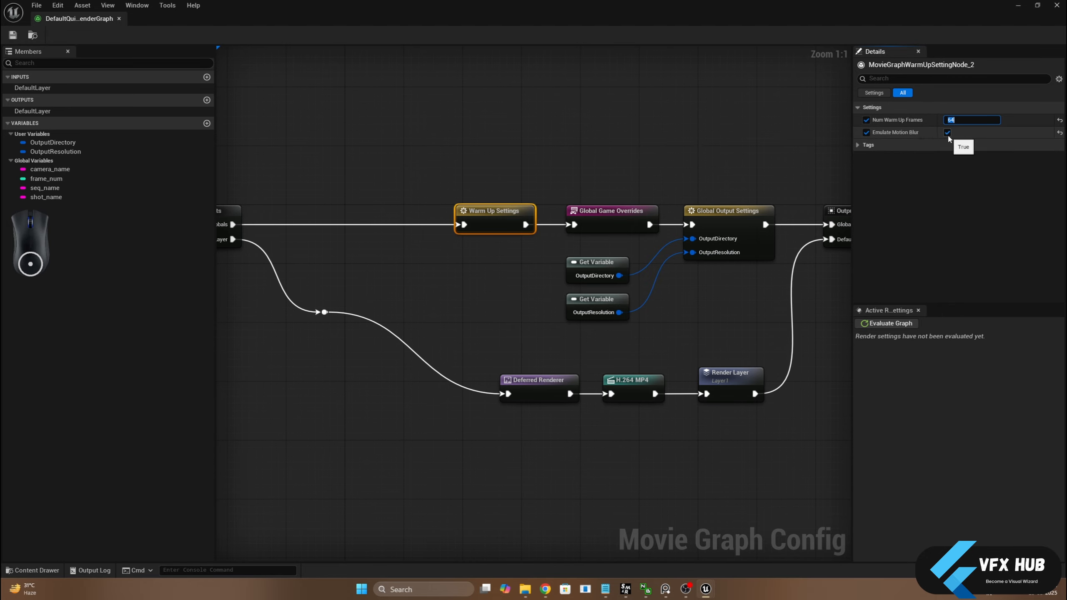
click(726, 157)
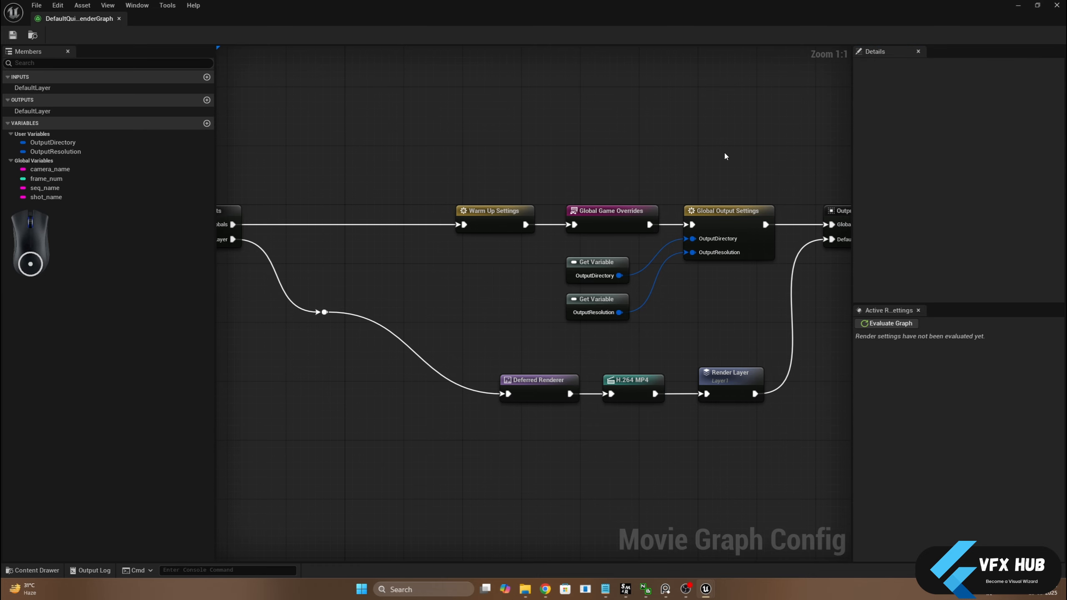
click(729, 258)
right_drag(774, 294, 667, 293)
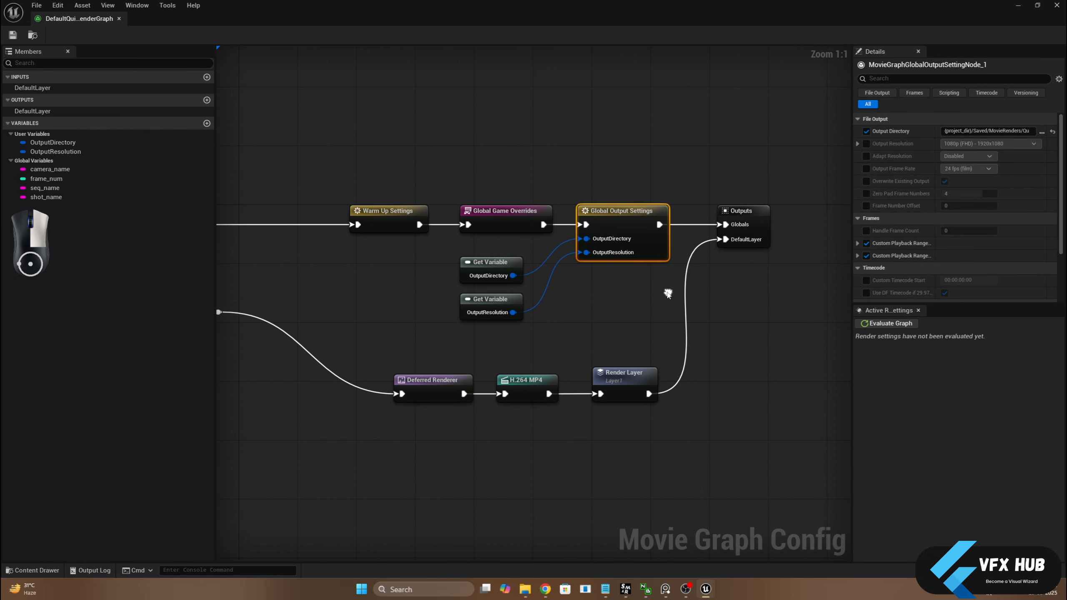
click(741, 216)
right_drag(657, 217, 718, 199)
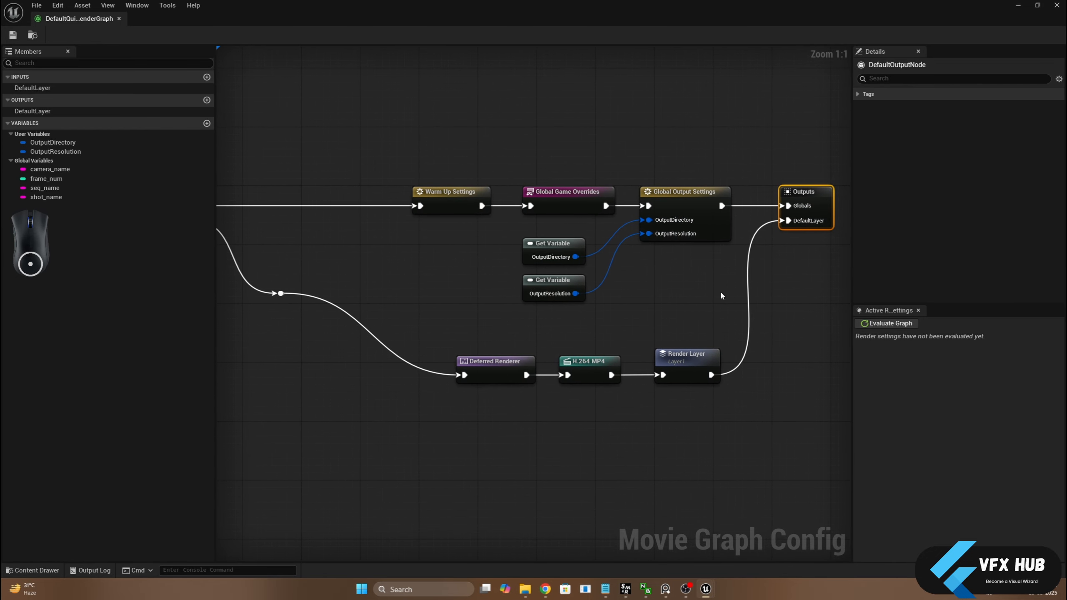
click(664, 367)
drag(586, 333, 602, 385)
drag(472, 323, 510, 424)
right_drag(419, 348, 488, 346)
click(646, 366)
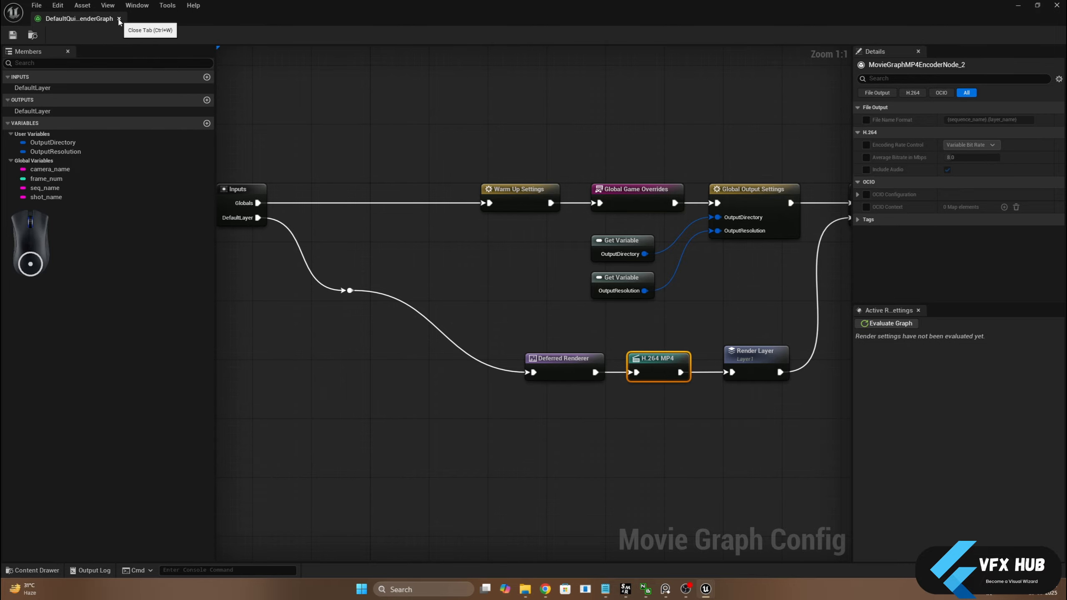
click(119, 19)
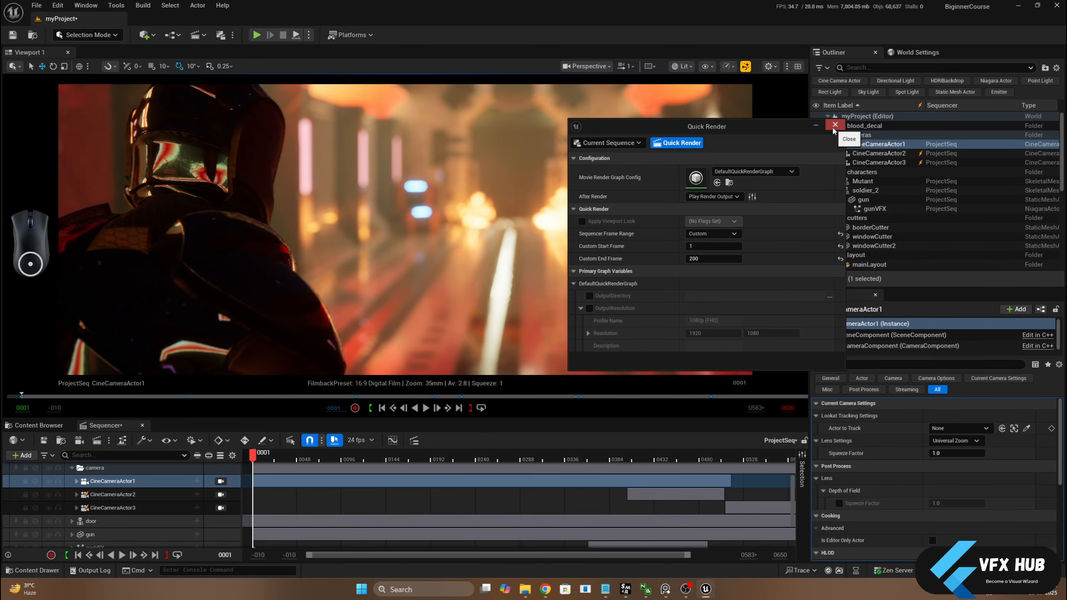
Close the Quick Render window and switch the editor's main render mode to Movie Render Queue
click(834, 128)
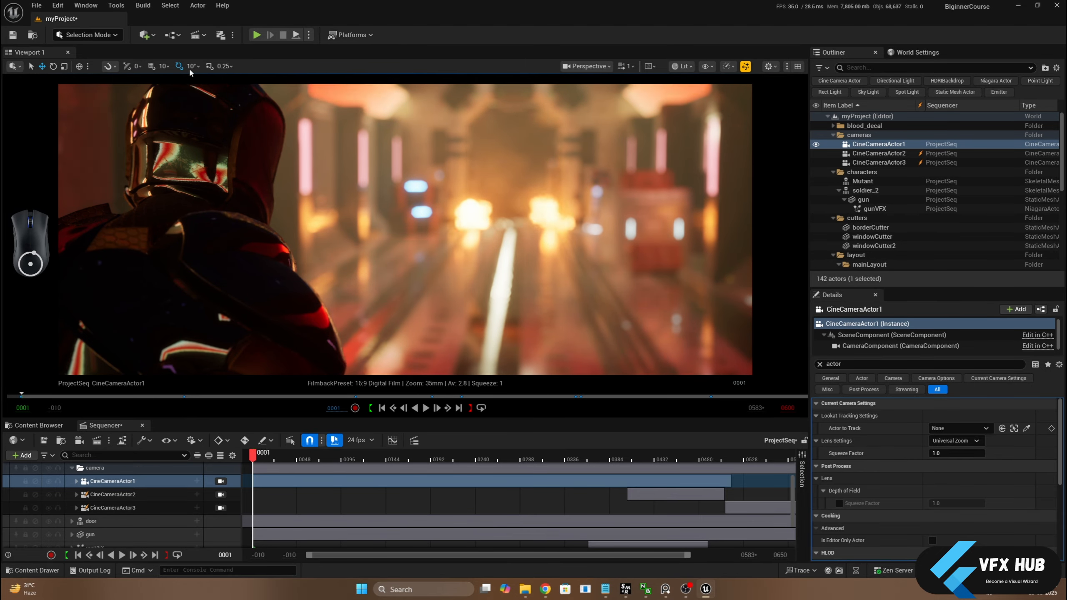
click(232, 35)
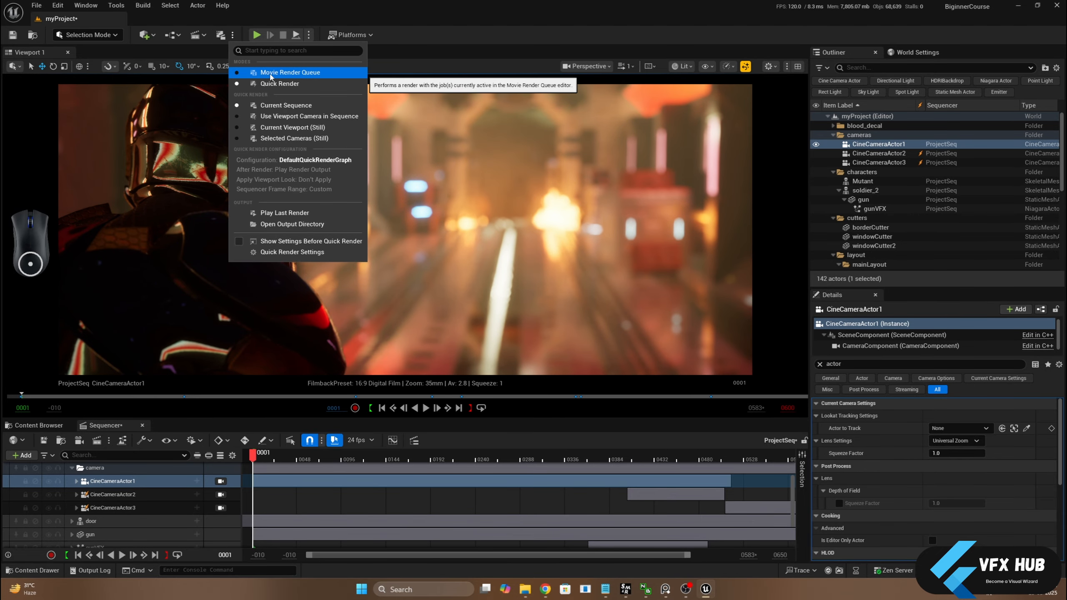
click(270, 74)
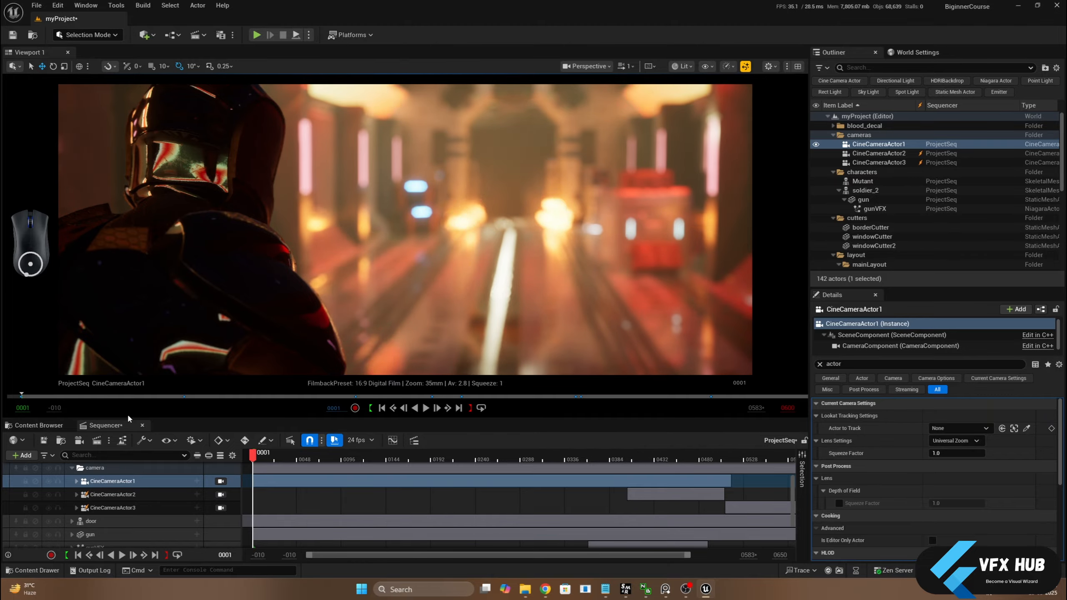
Choose Movie Render Queue as Sequencer's render mode, send ProjectSeq to the queue, and open the job's configuration settings
click(108, 442)
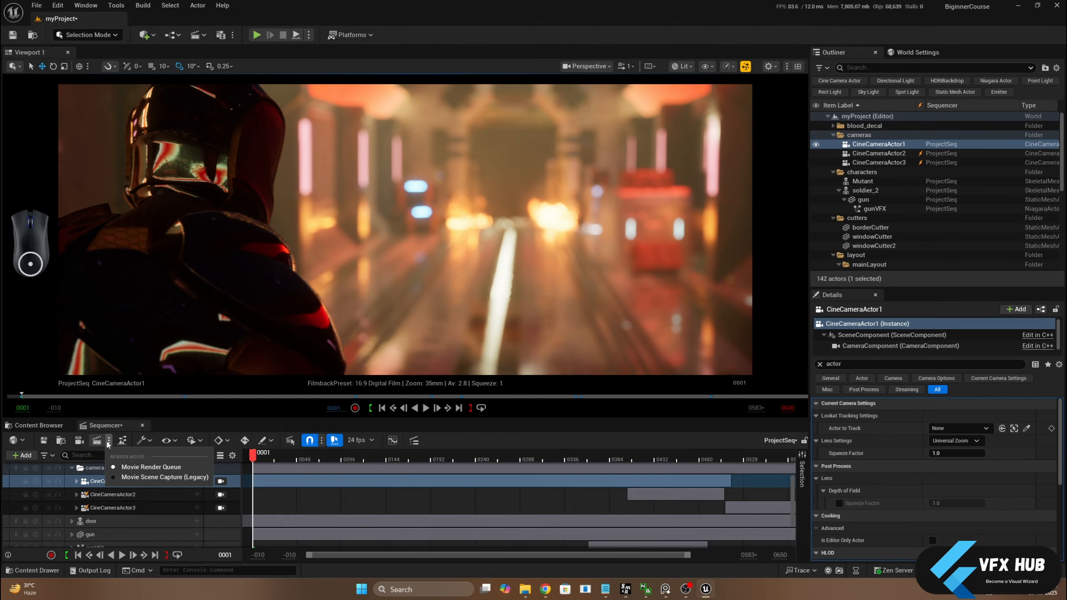
click(126, 466)
click(96, 440)
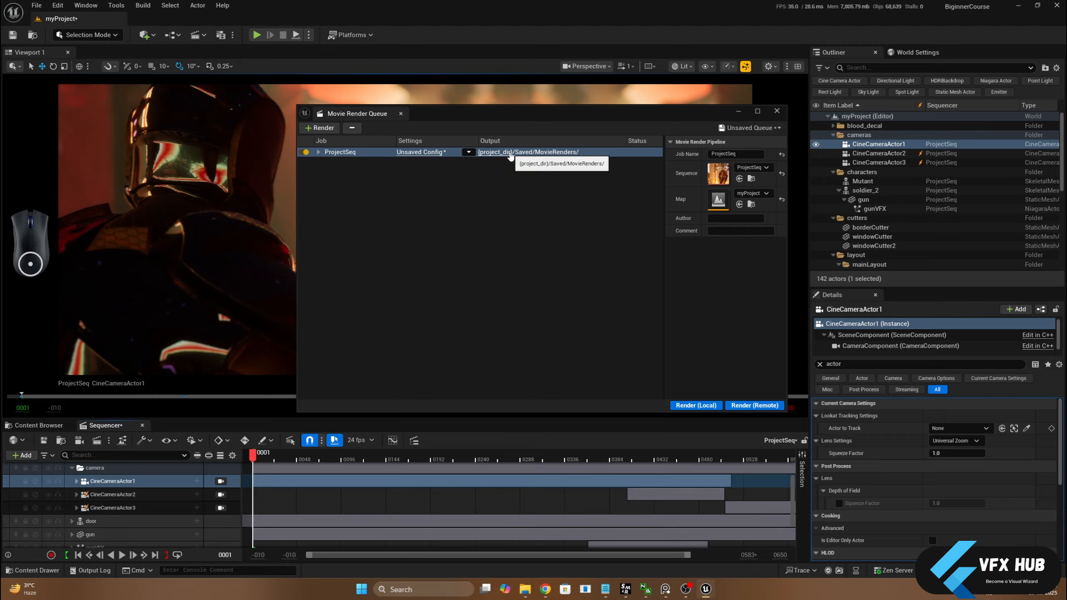
click(429, 152)
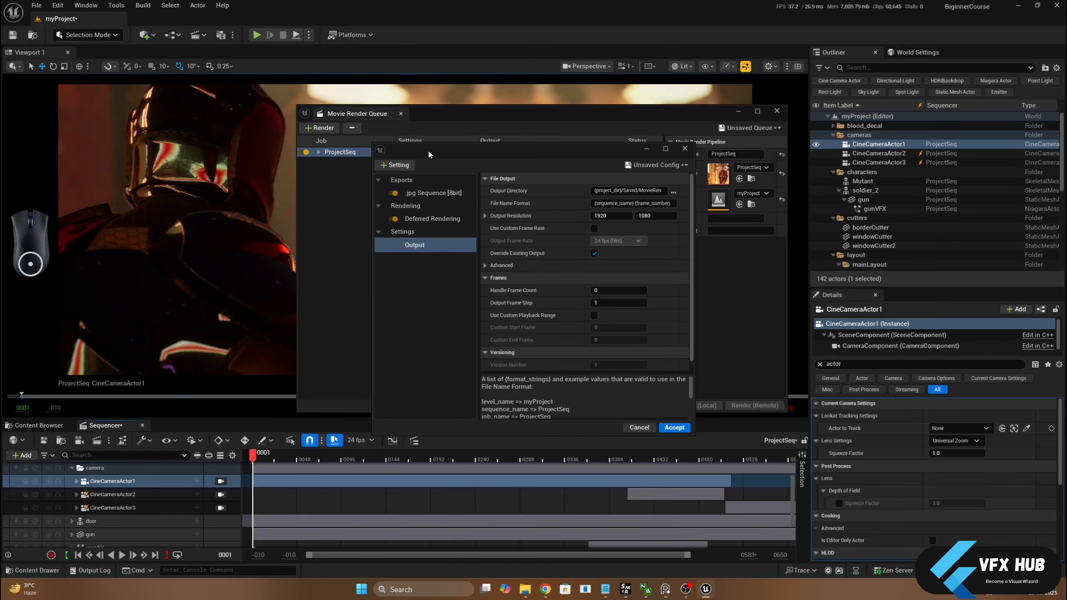
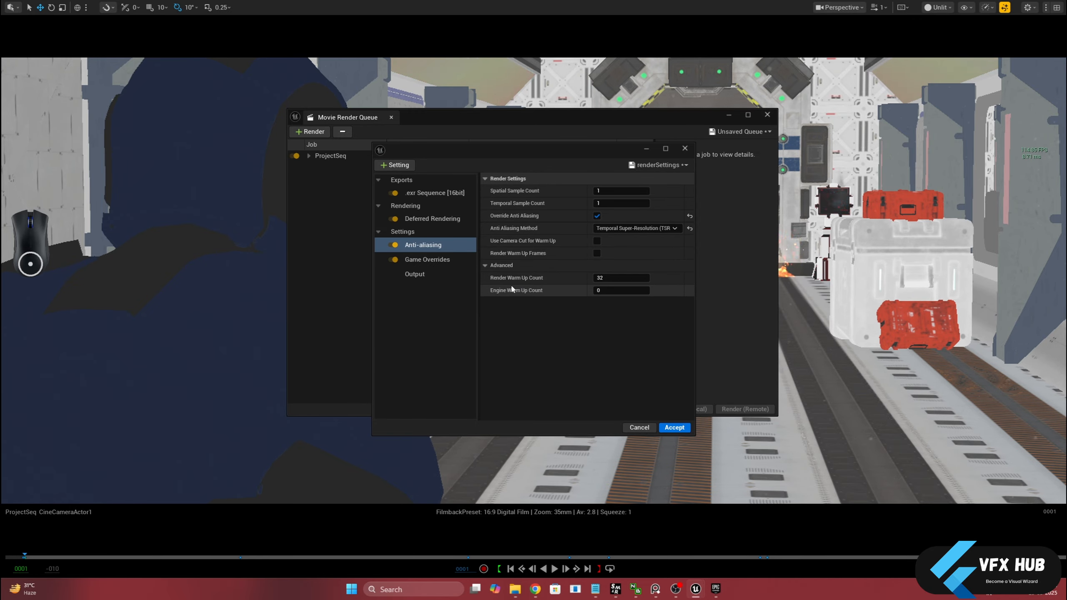
Set the anti-aliasing Render Warm Up Count and Engine Warm Up Count to 64, and enable Render Warm Up Frames
click(605, 279)
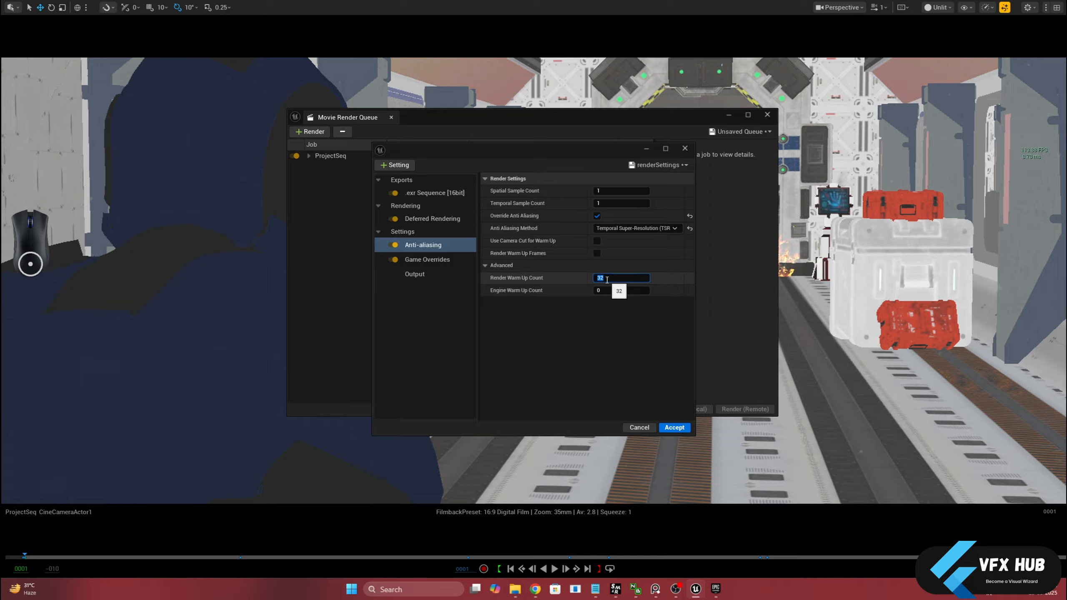
text(64)
key(Tab)
text(64)
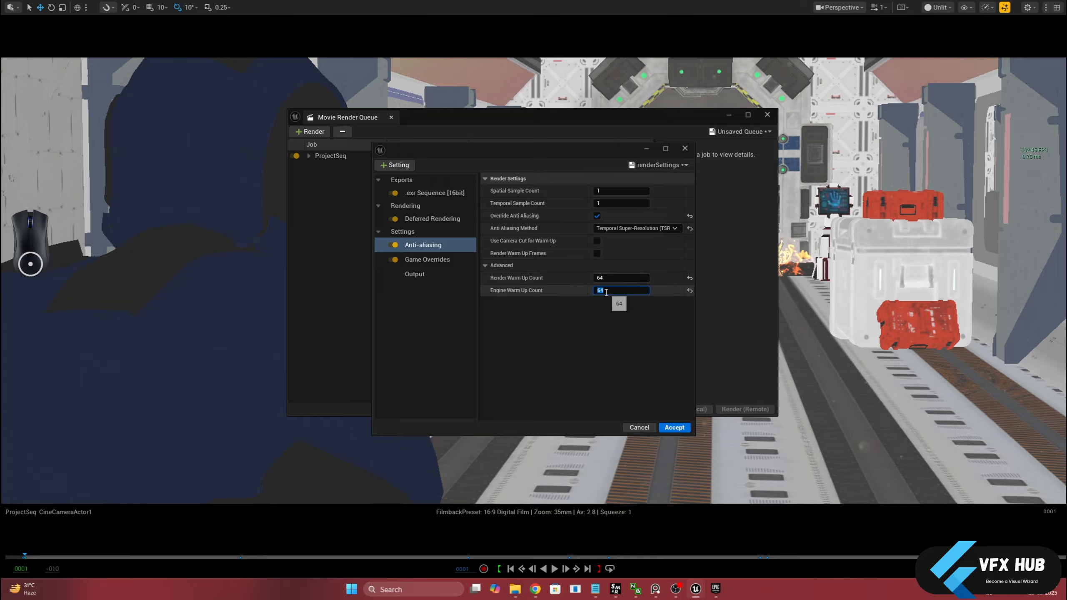
key(Return)
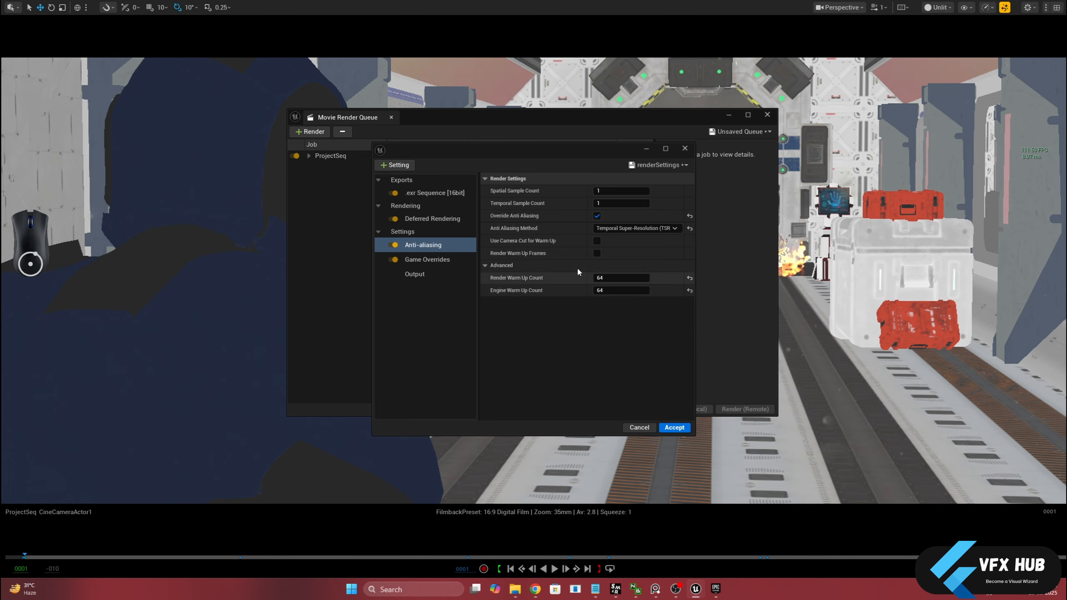
mouse_move(534, 247)
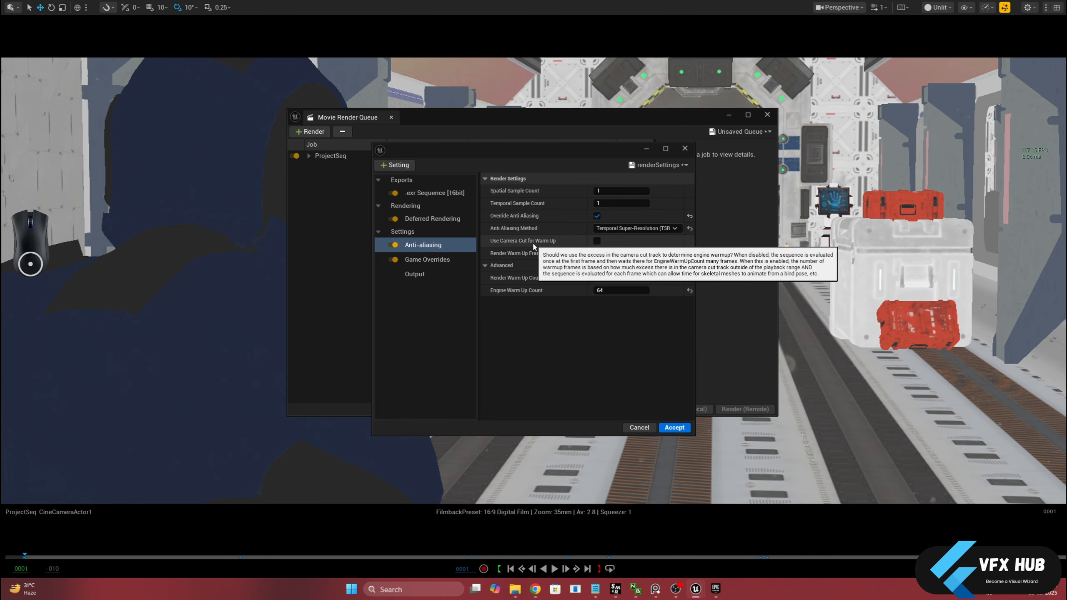
mouse_move(507, 257)
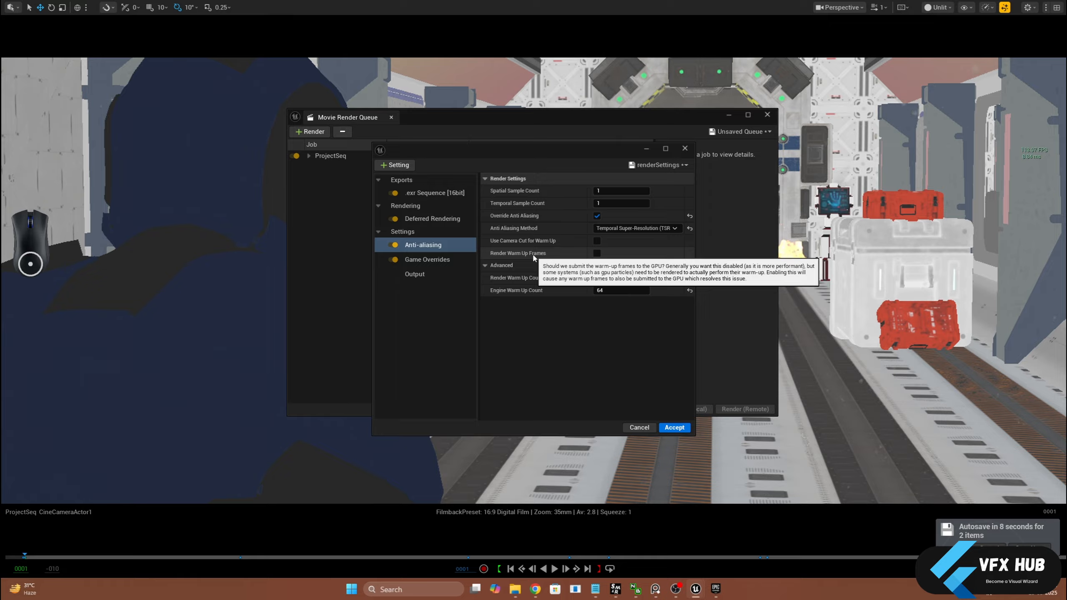
click(596, 253)
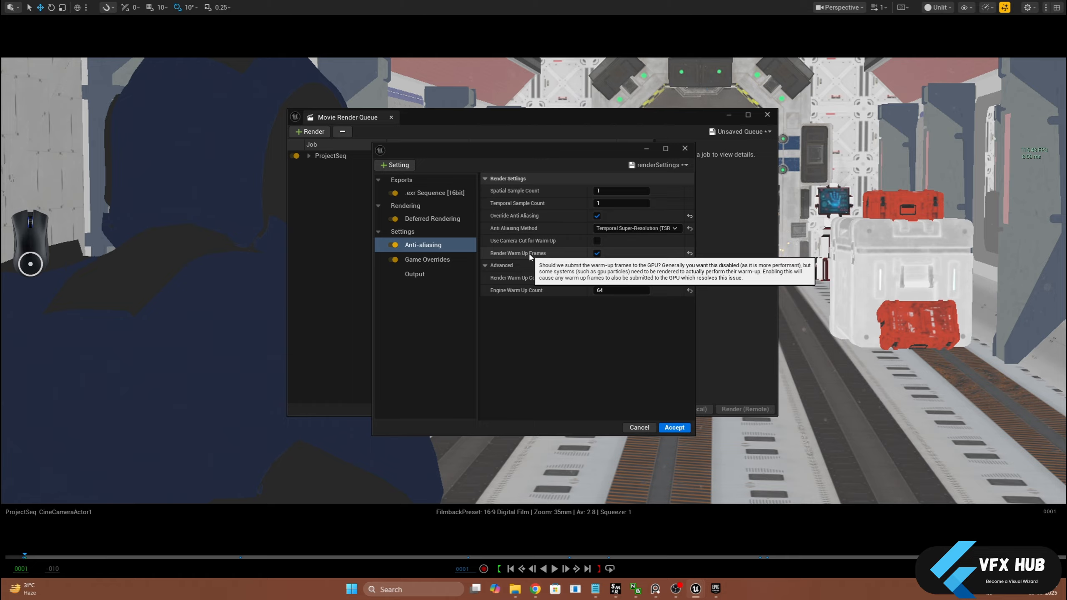
Check the Game Overrides and Output settings, and set the anti-aliasing Temporal Sample Count to 16
click(427, 259)
click(414, 274)
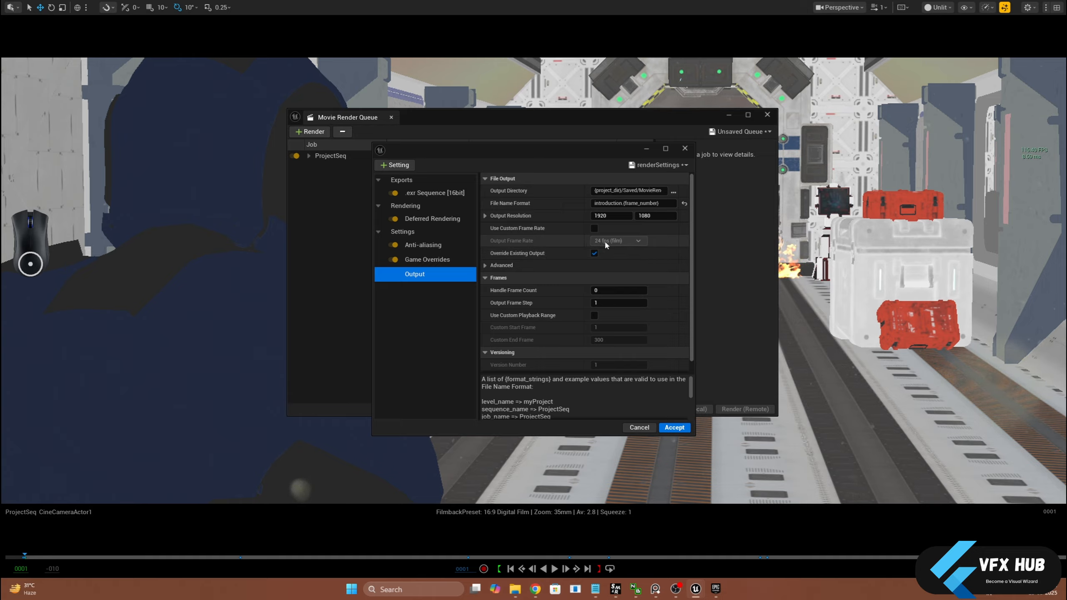
scroll(567, 269, down, 1)
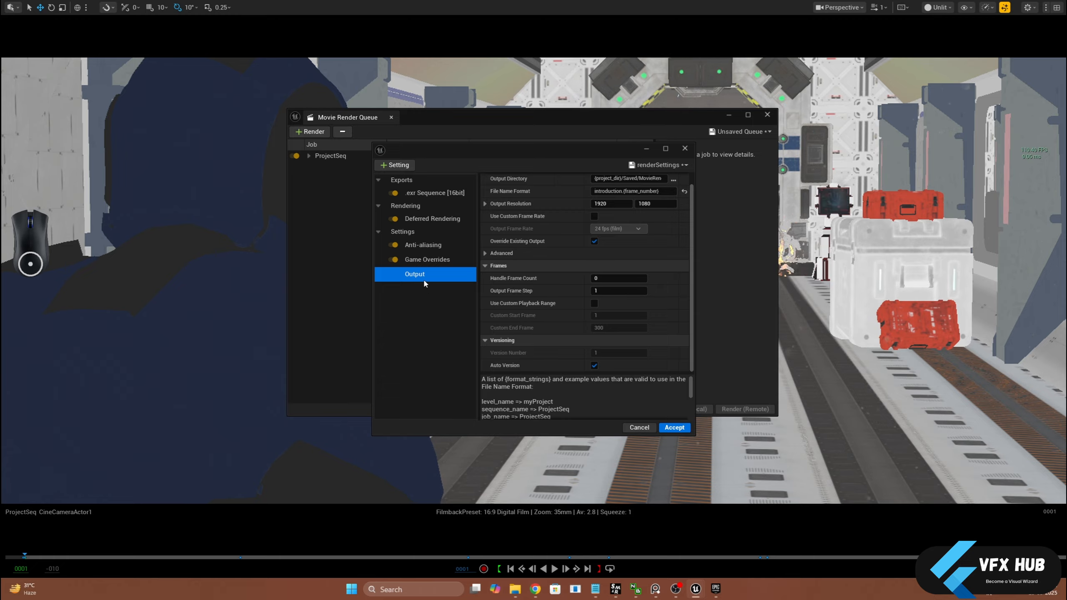
click(425, 246)
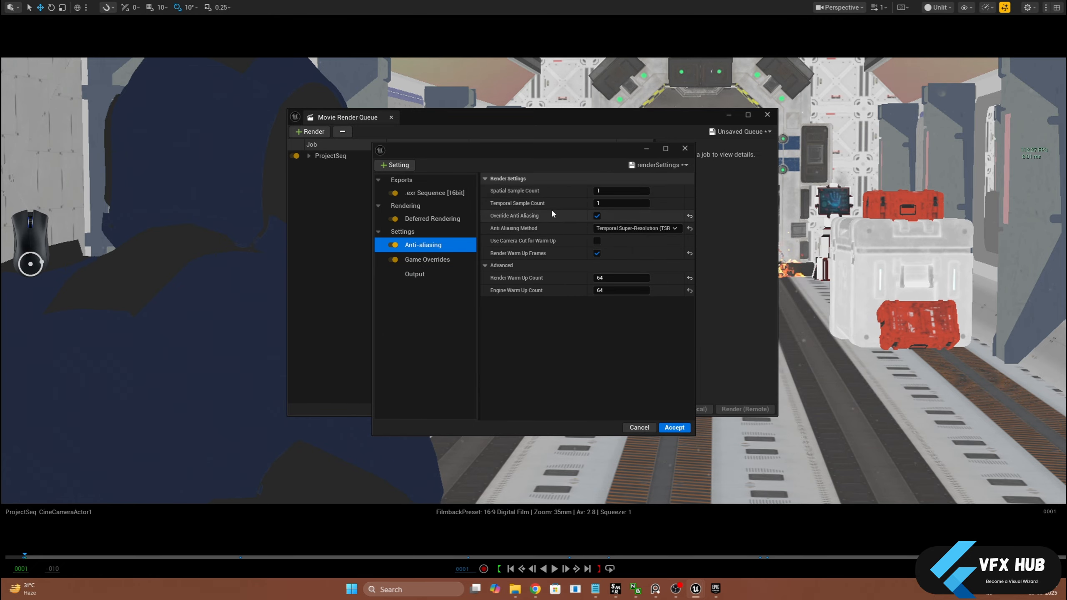
click(614, 203)
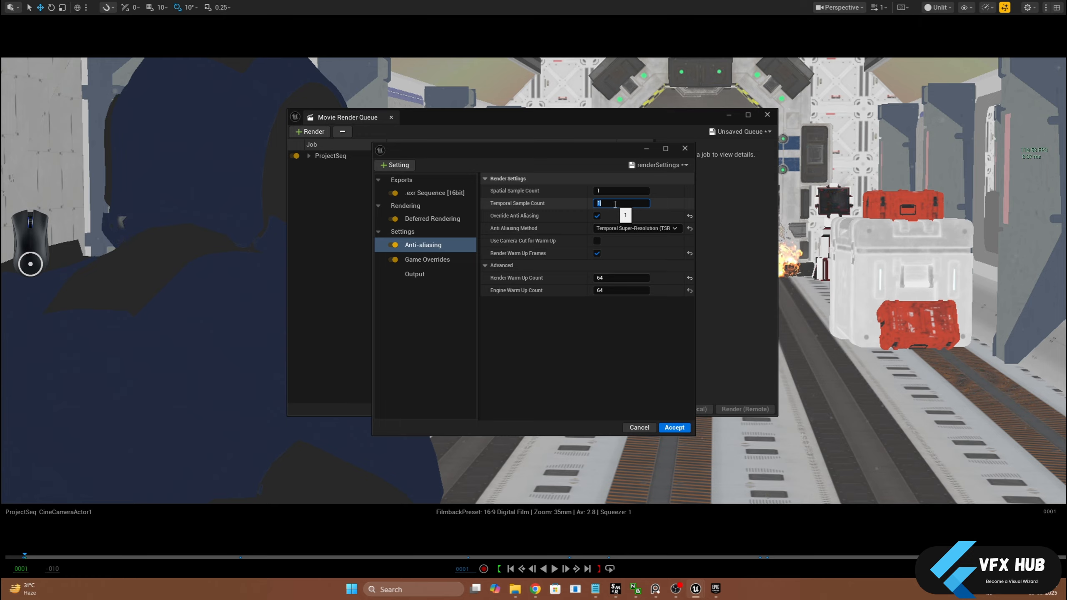
key(Return)
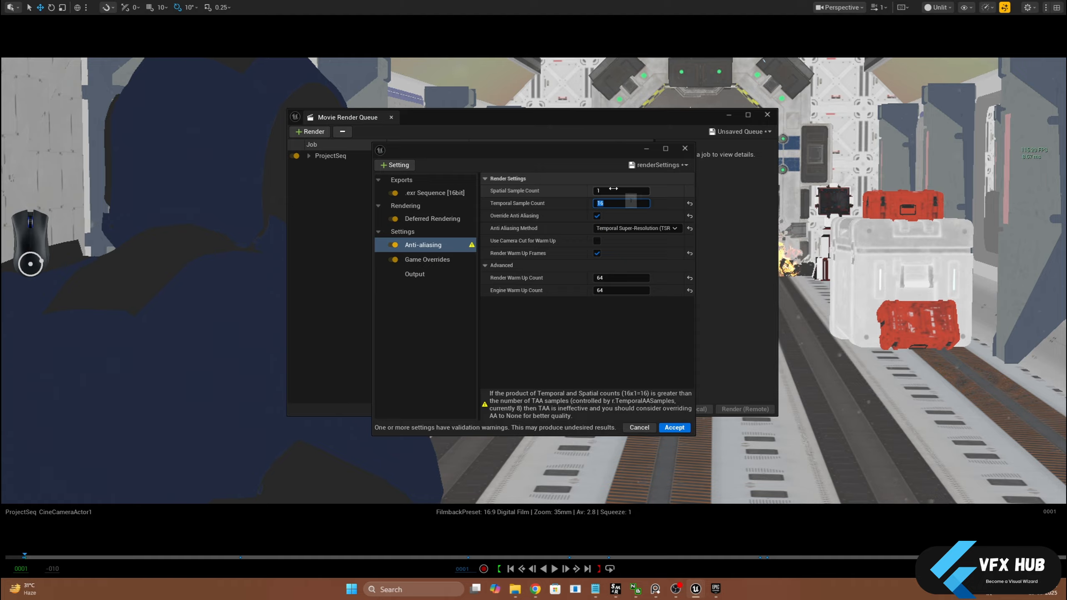
Try Spatial Sample Count values of 2 and 8, and set the count back to 1
click(613, 189)
text(2)
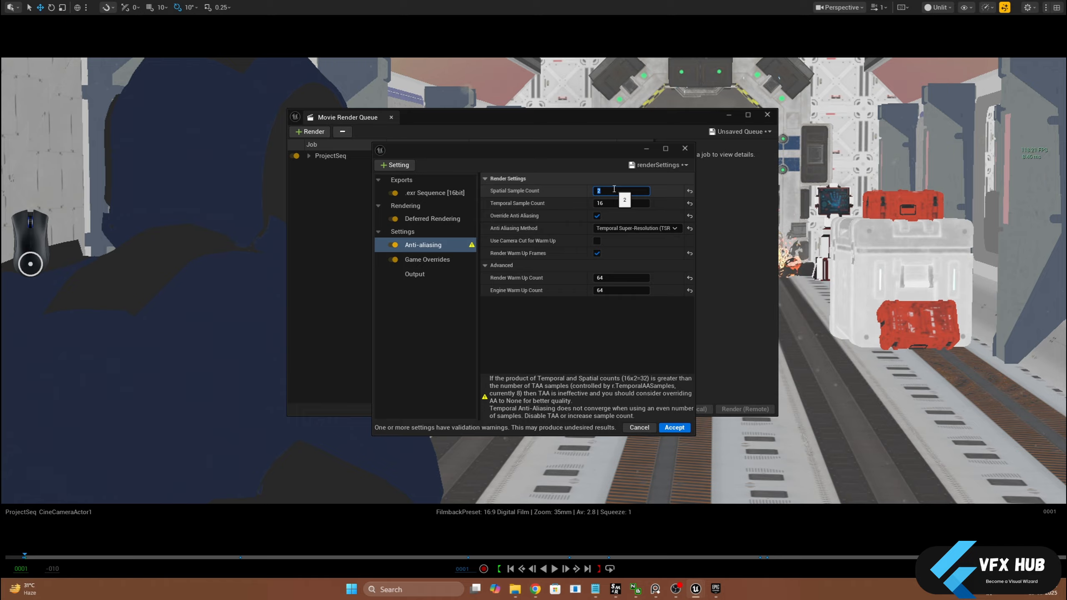
key(Return)
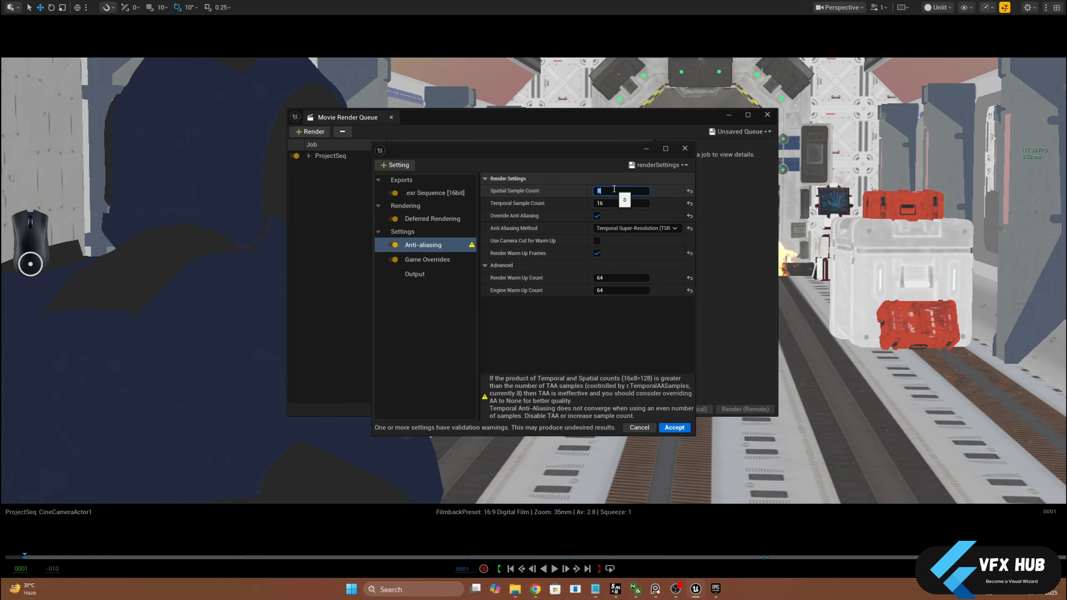
text(1)
key(Return)
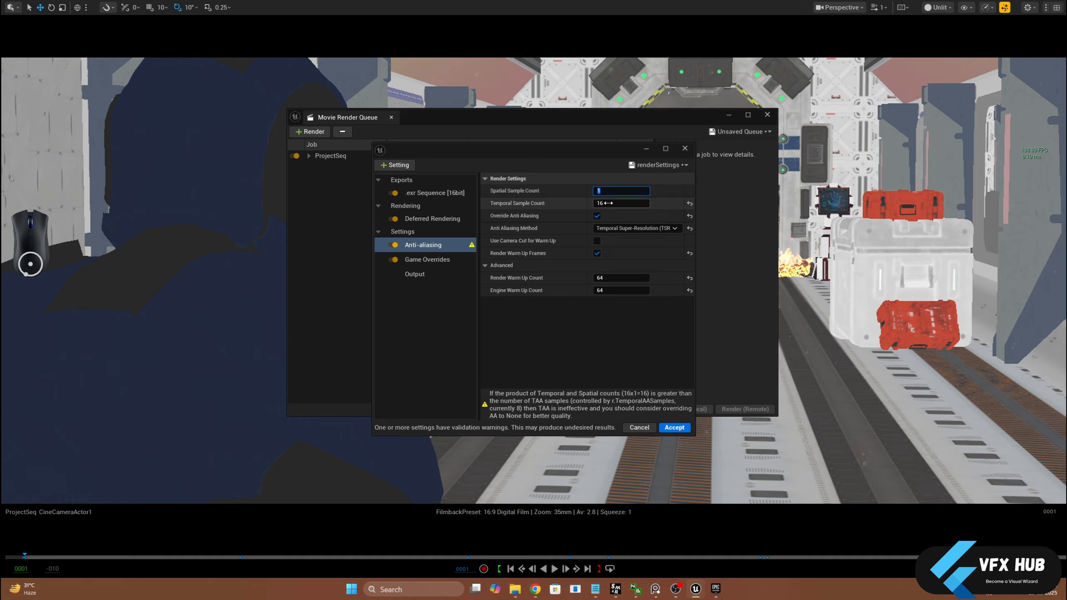
click(542, 304)
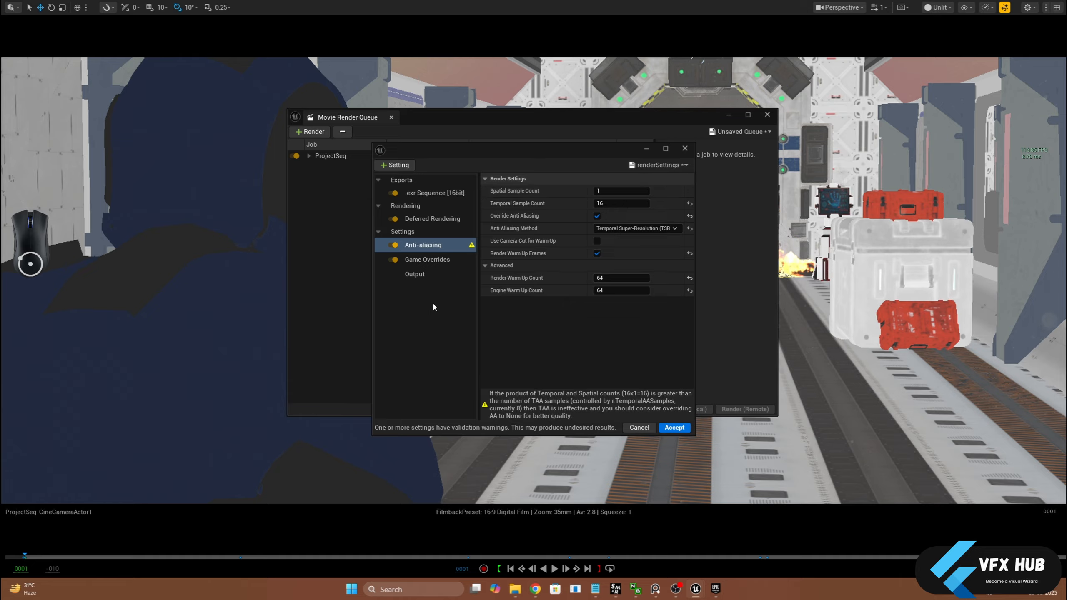
Add a Console Variables setting to the job's render configuration and create one empty console variable entry in it
click(427, 261)
click(424, 274)
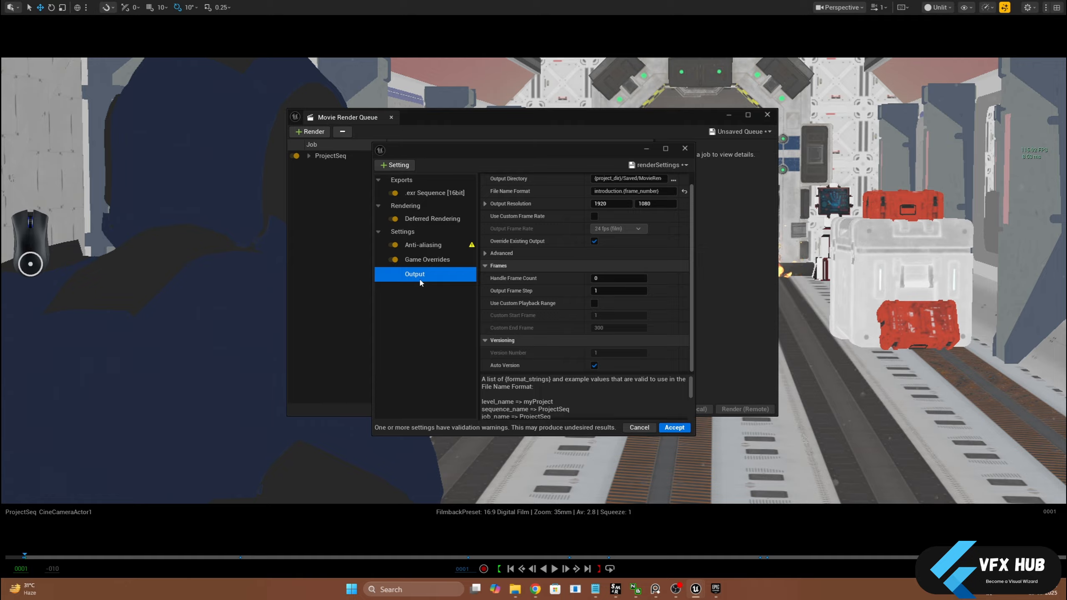
click(404, 168)
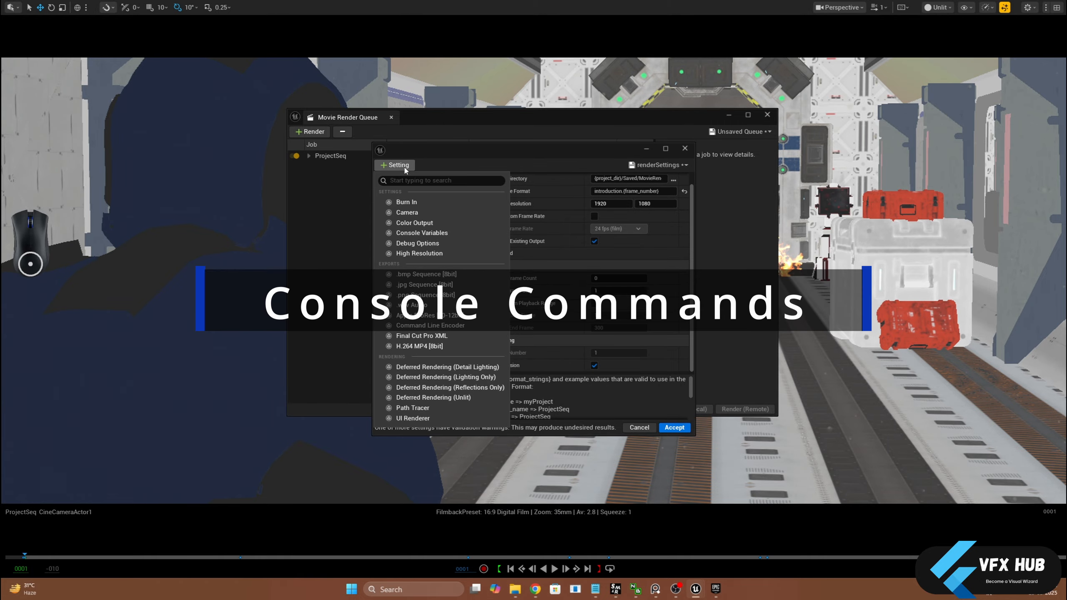
click(415, 234)
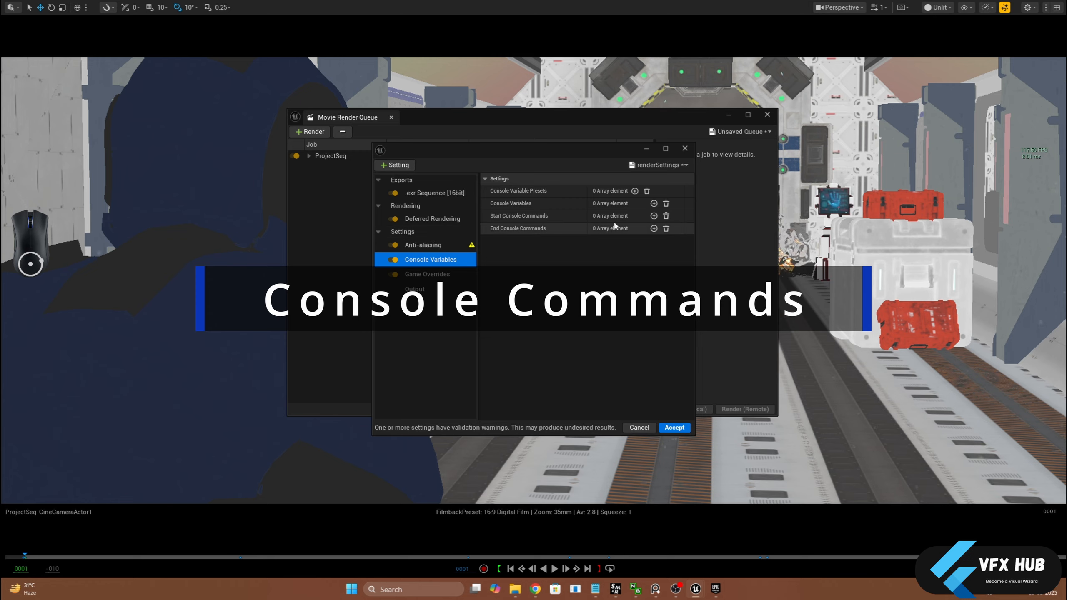
click(653, 202)
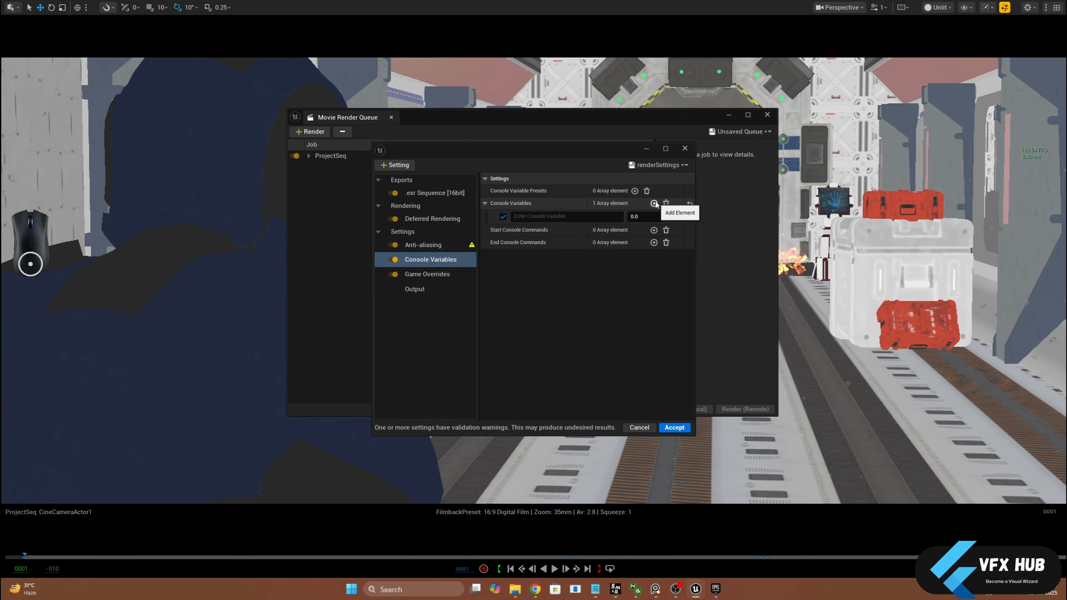
Define the new console variable as r.ScreenPercentage with a value of 120
click(605, 216)
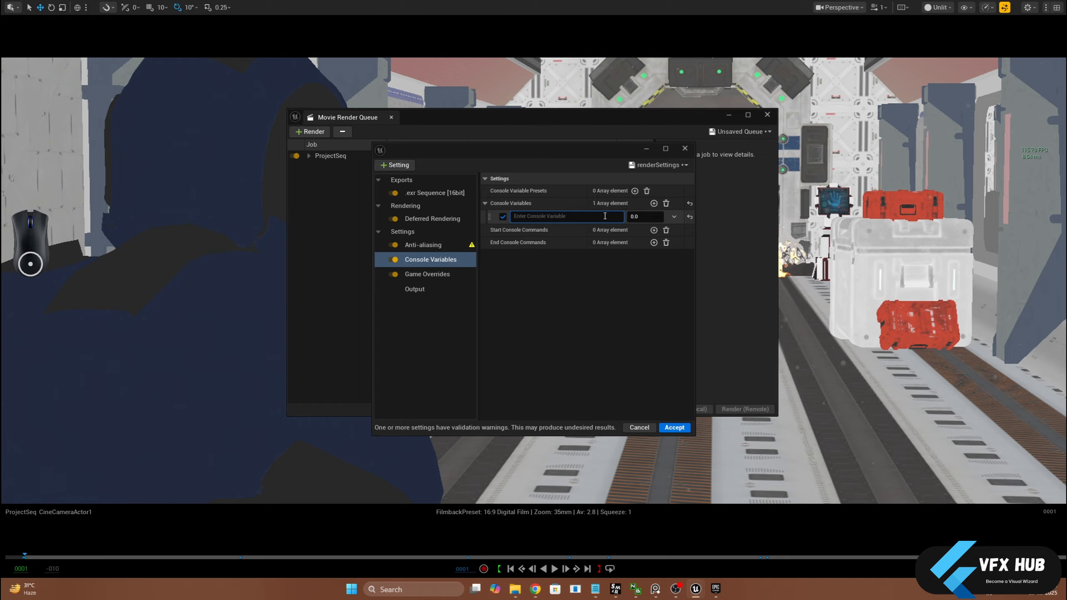
text(r.scree)
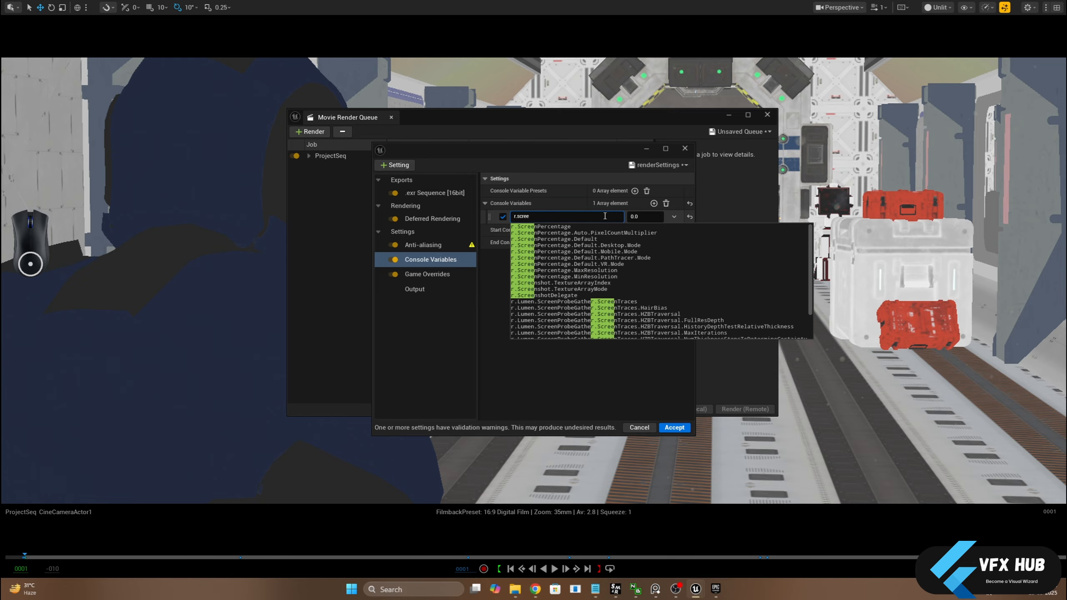
key(Down)
key(Return)
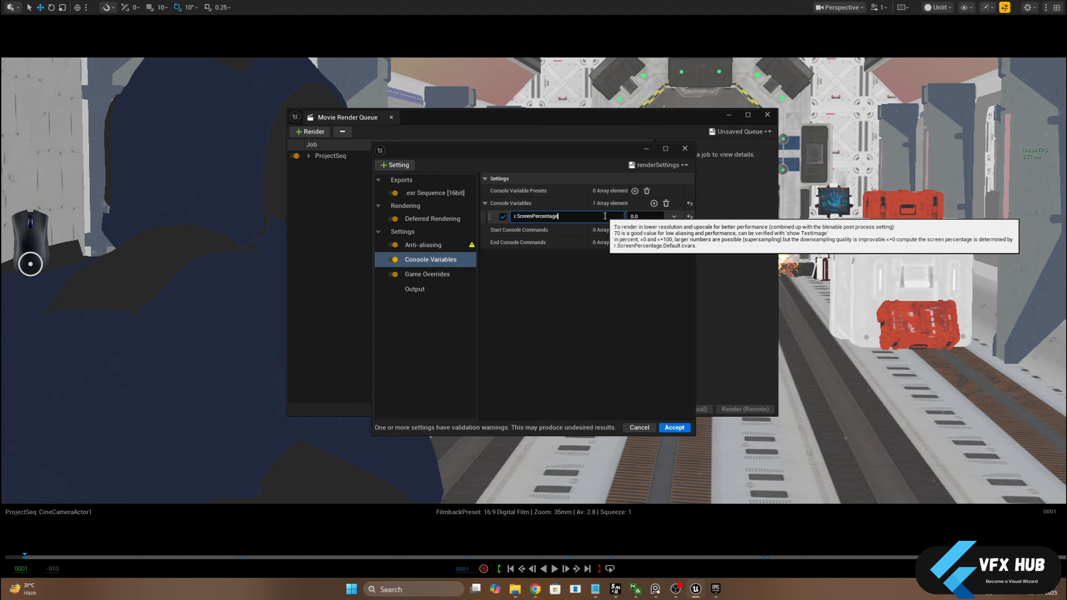
click(641, 215)
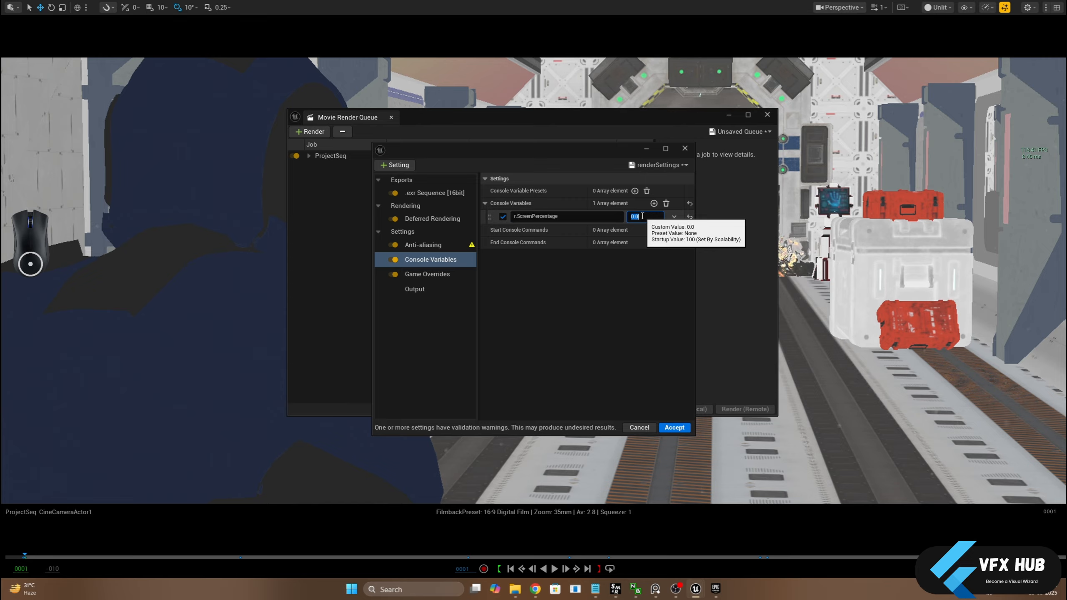
text(120)
key(Return)
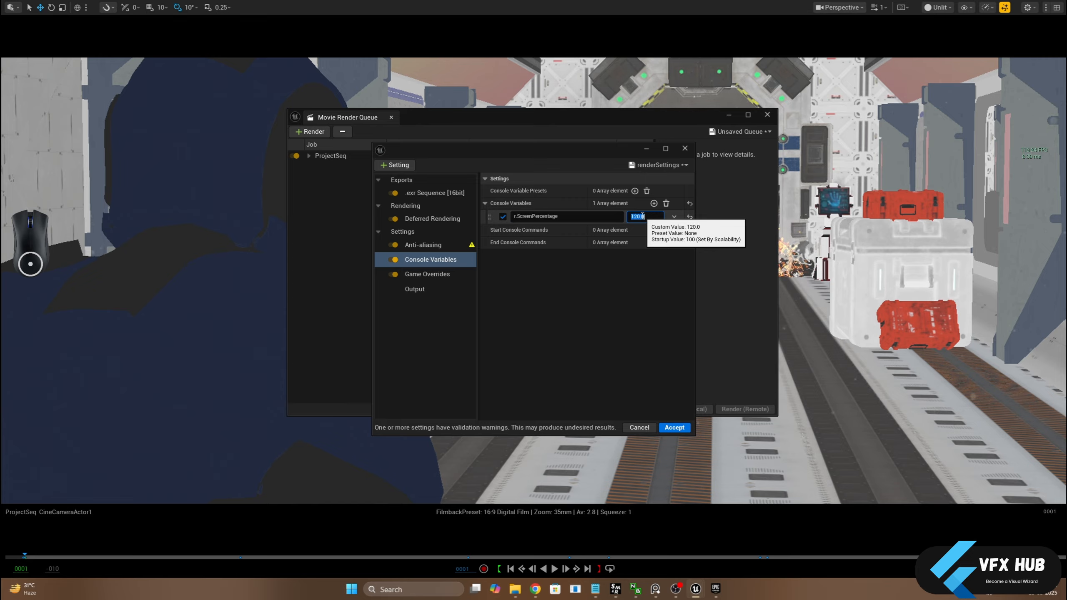